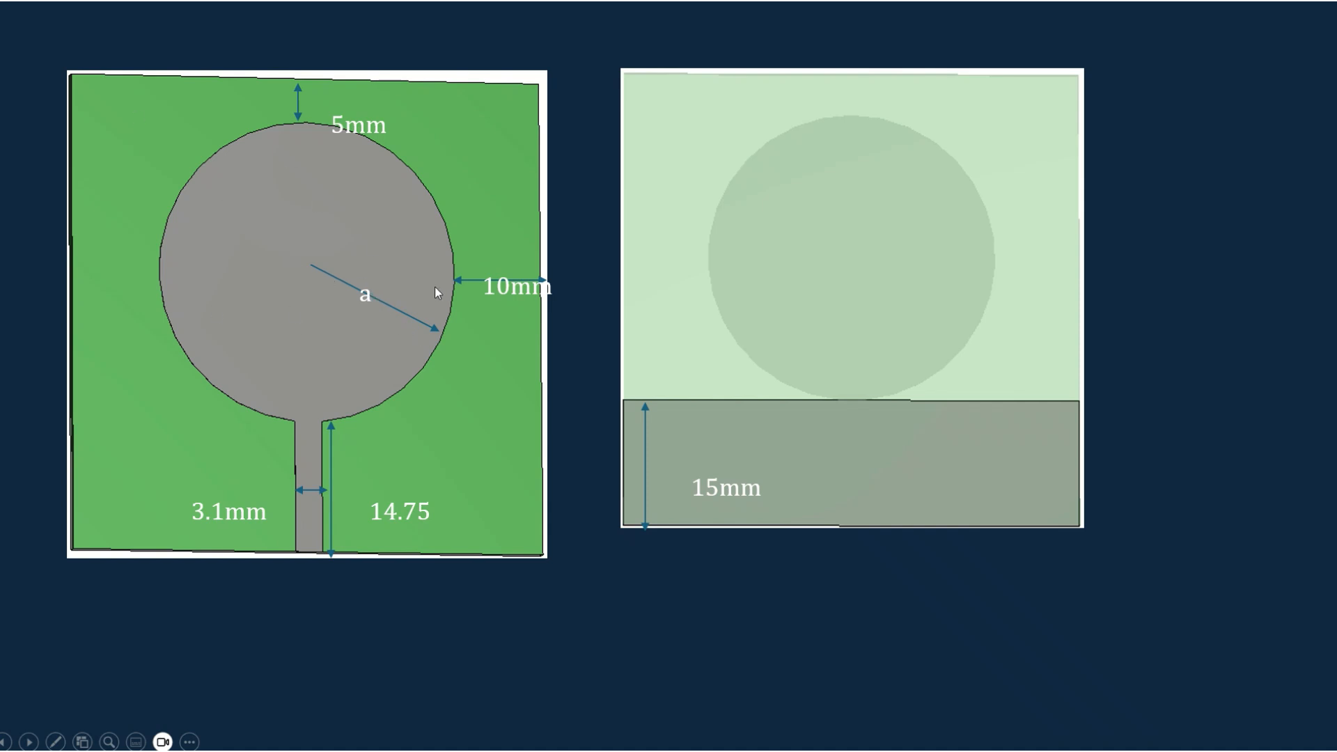
pyautogui.press('Left')
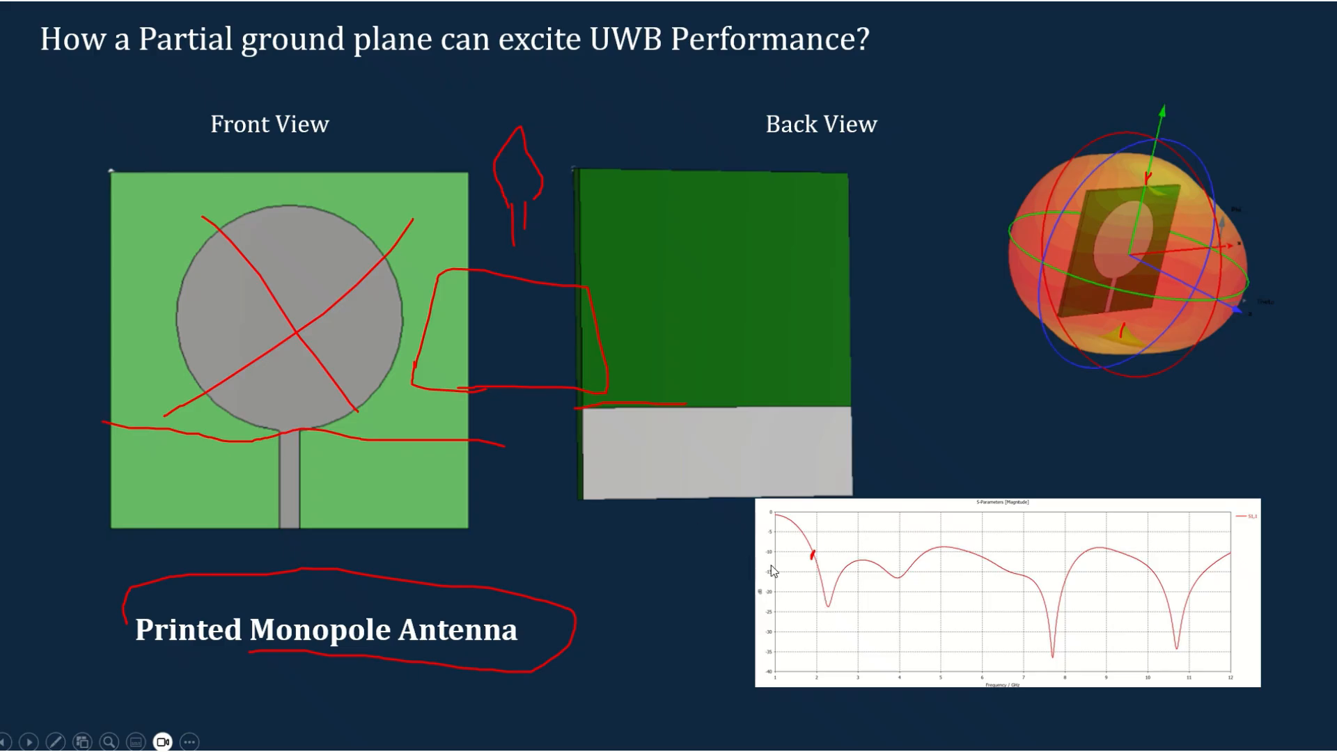
pyautogui.click(813, 583)
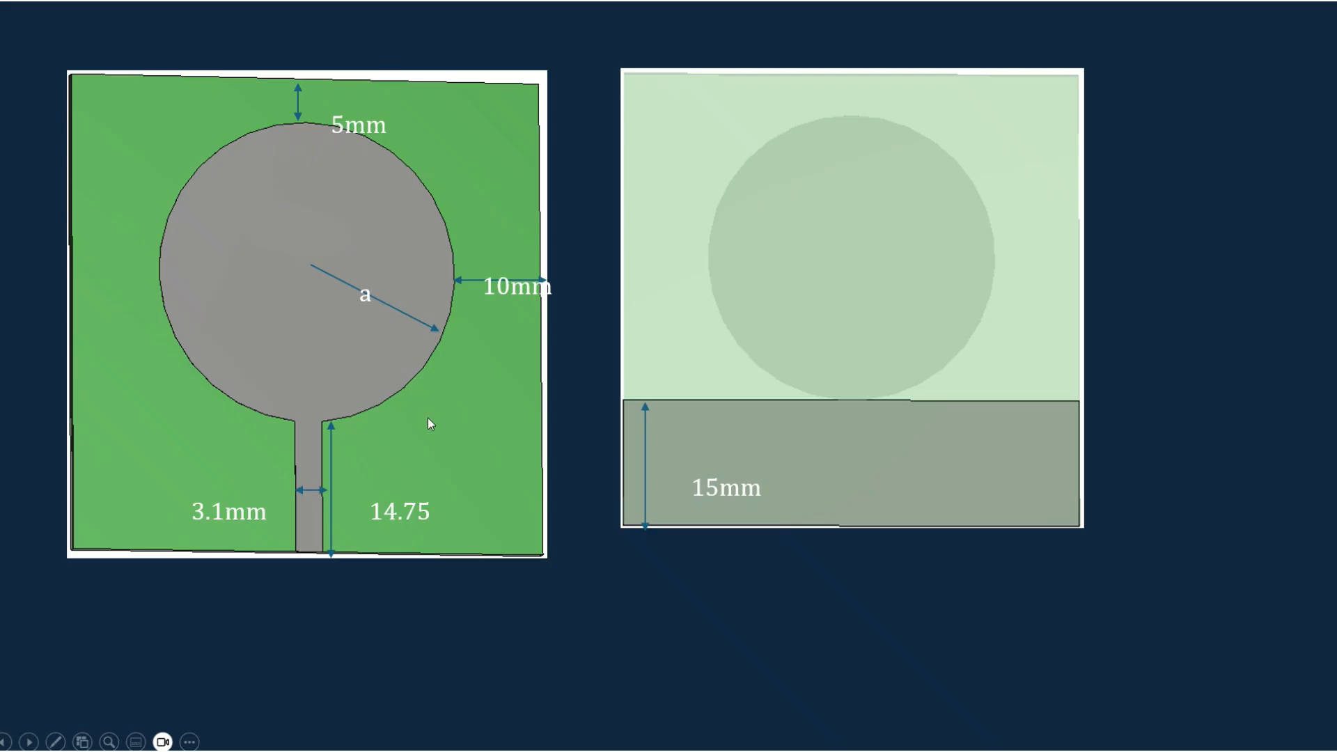
pyautogui.click(725, 597)
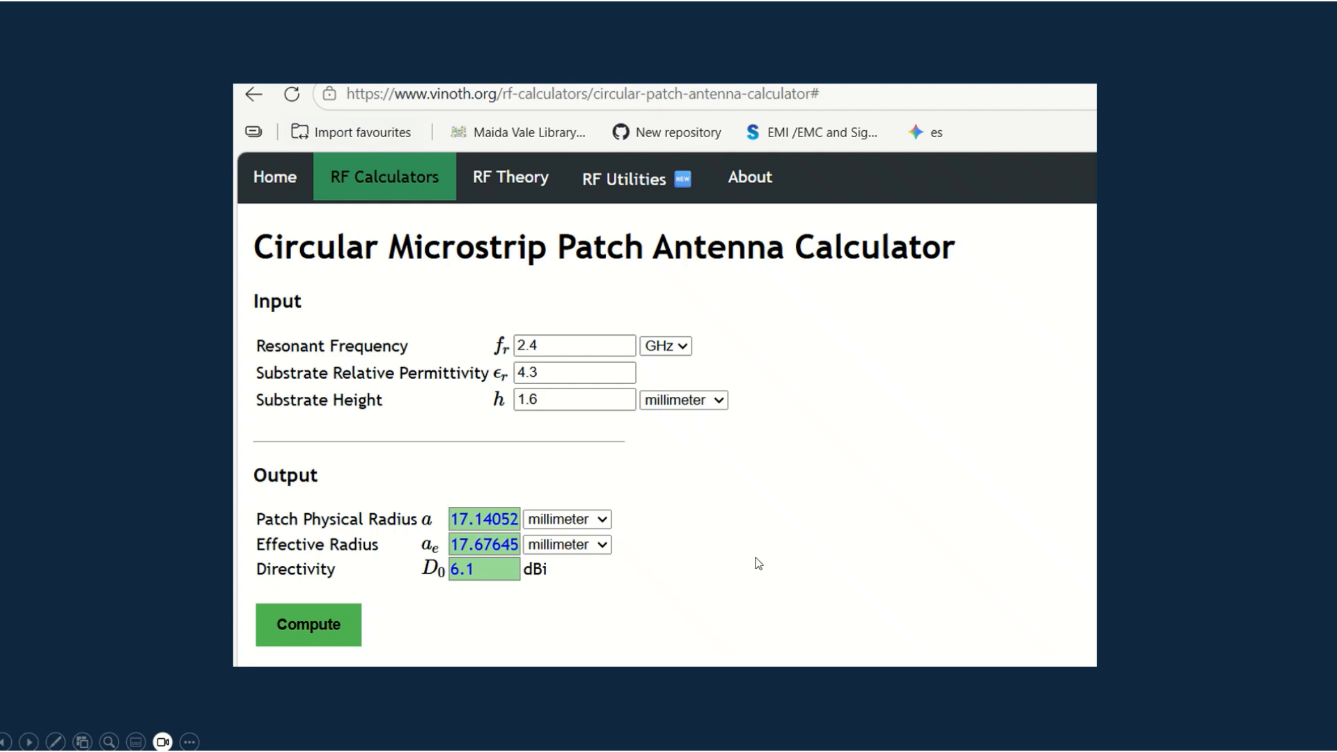
pyautogui.click(757, 528)
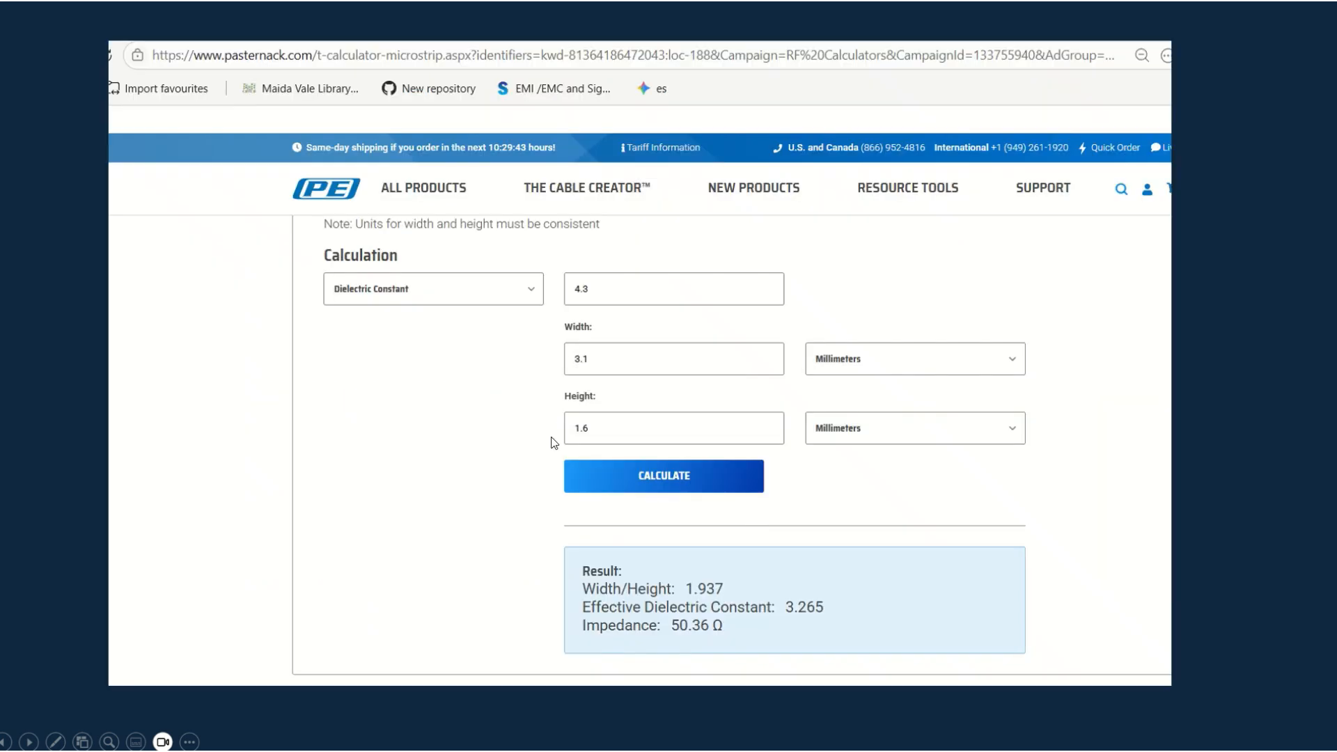
pyautogui.click(708, 447)
pyautogui.click(708, 447)
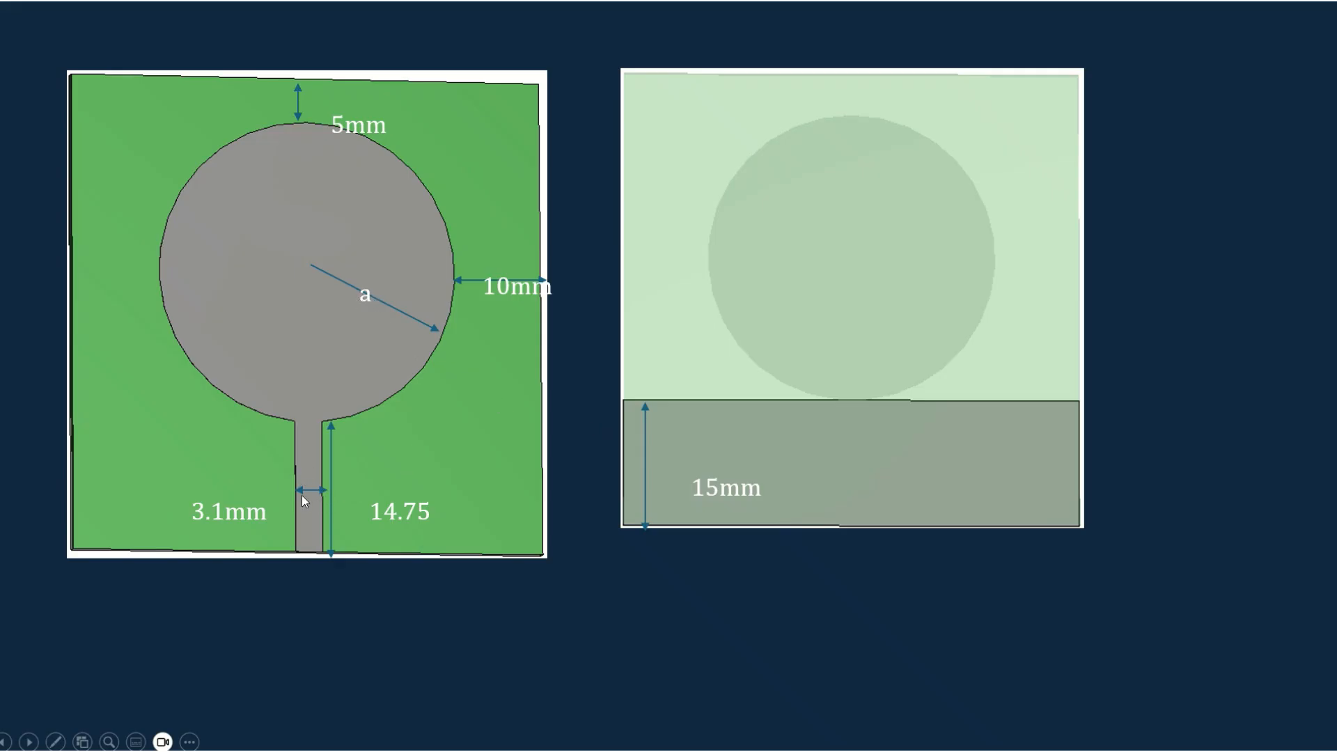
pyautogui.press('Right')
pyautogui.press('Right')
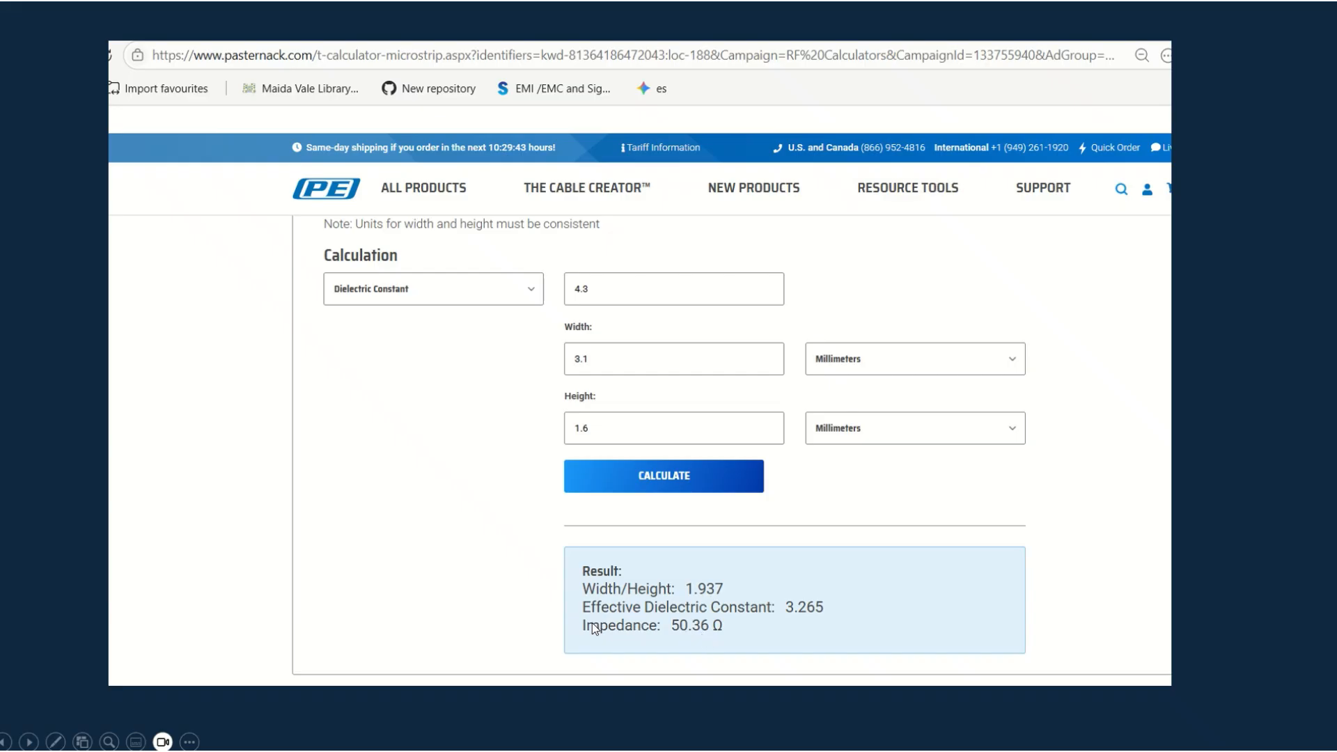
pyautogui.press('Left')
pyautogui.press('Left')
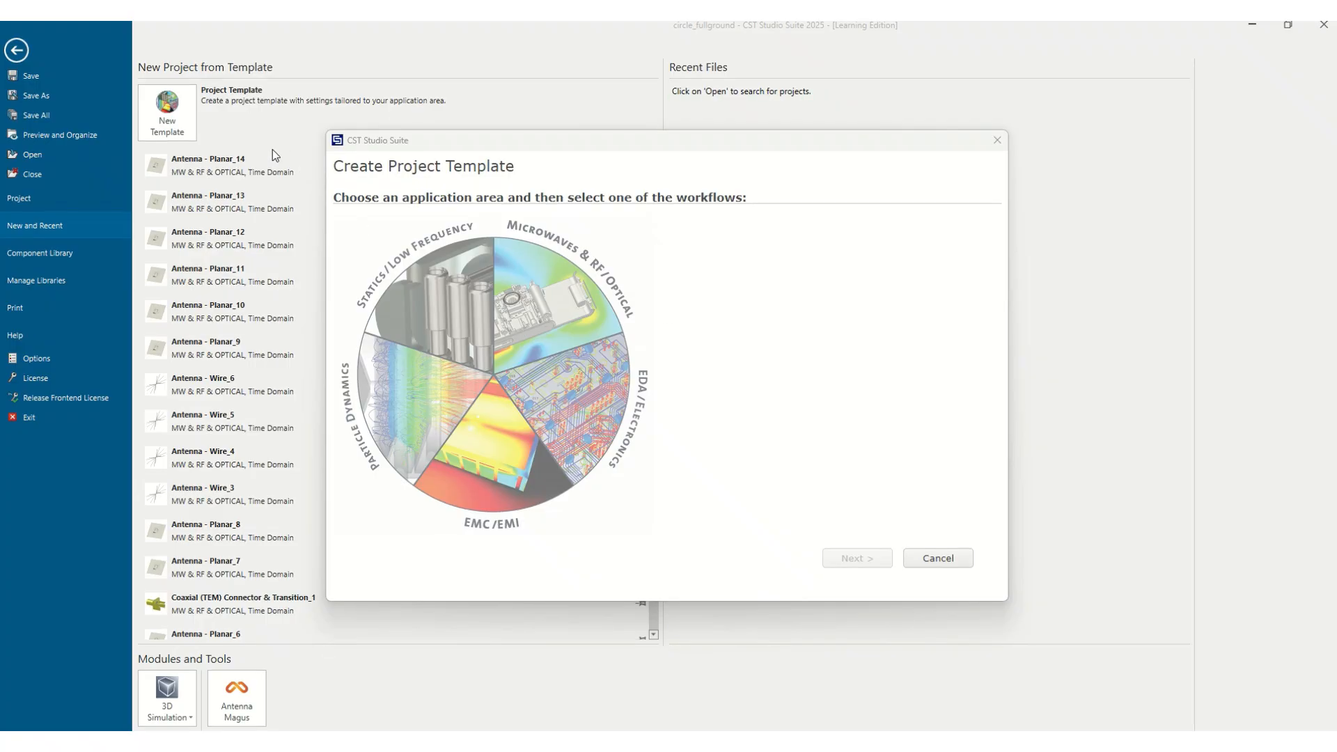
# Start a new project template for a planar antenna under Microwaves & RF / Optical, keeping the default solver and millimetre units
pyautogui.click(547, 288)
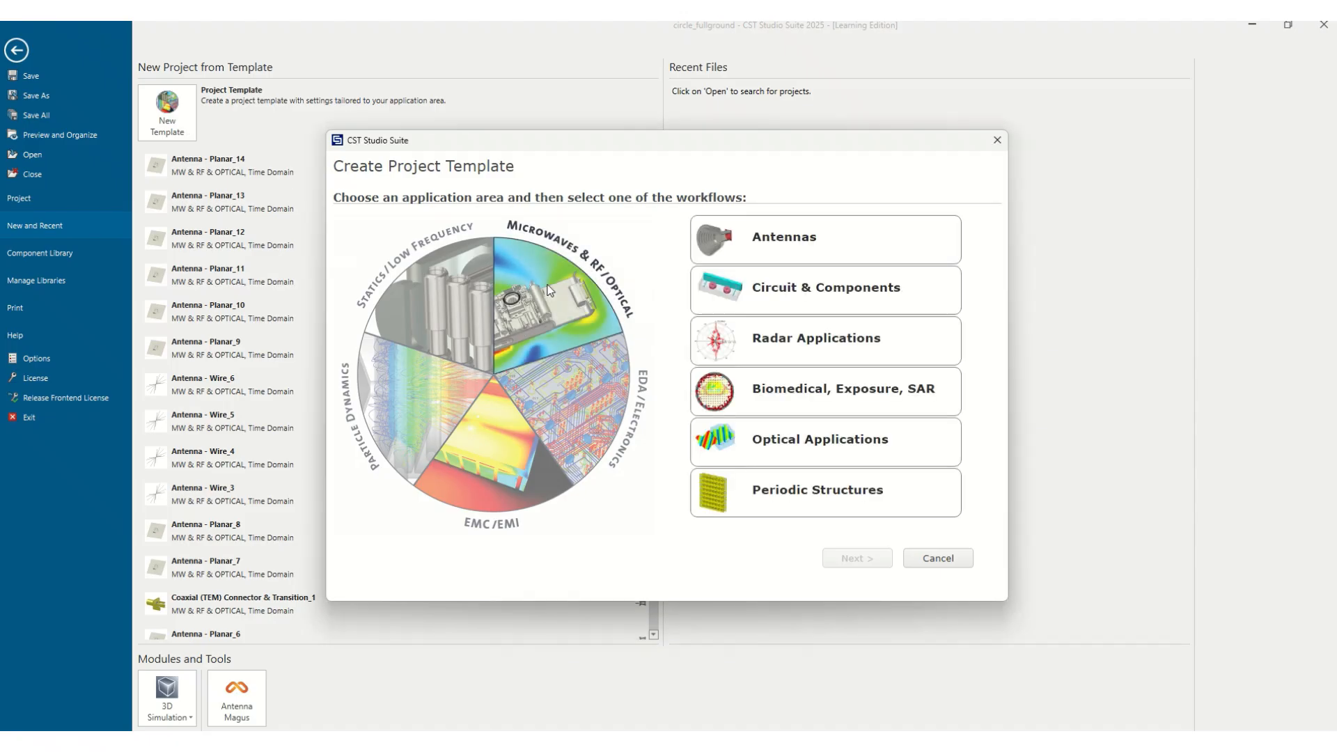
pyautogui.click(778, 259)
pyautogui.click(856, 558)
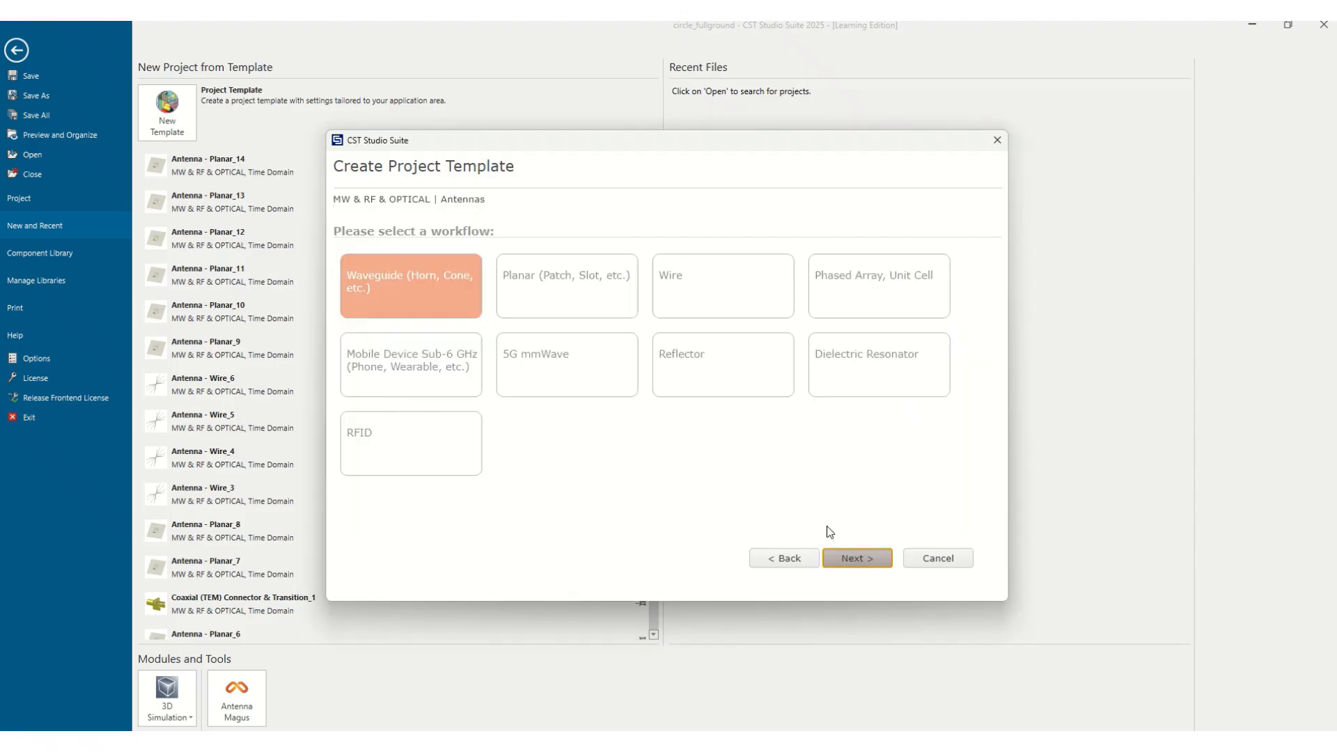
pyautogui.click(577, 314)
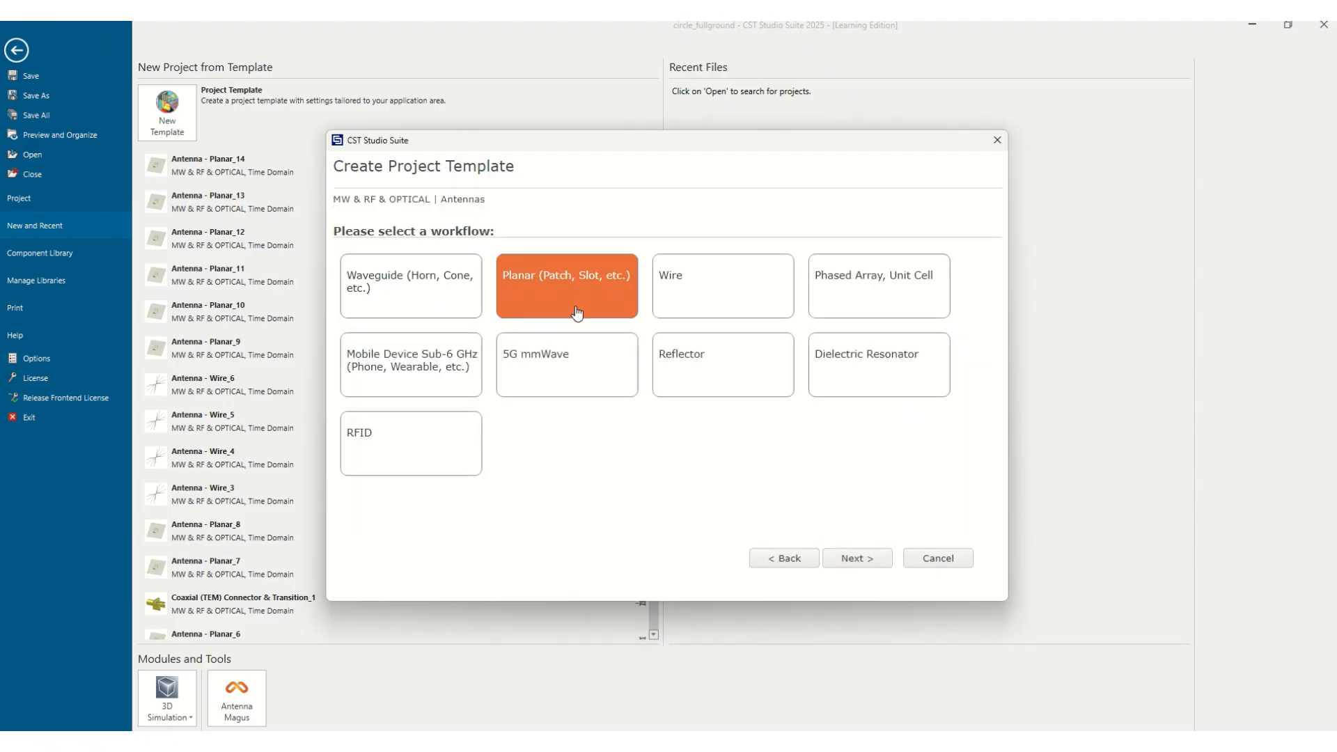
pyautogui.click(863, 558)
pyautogui.click(854, 560)
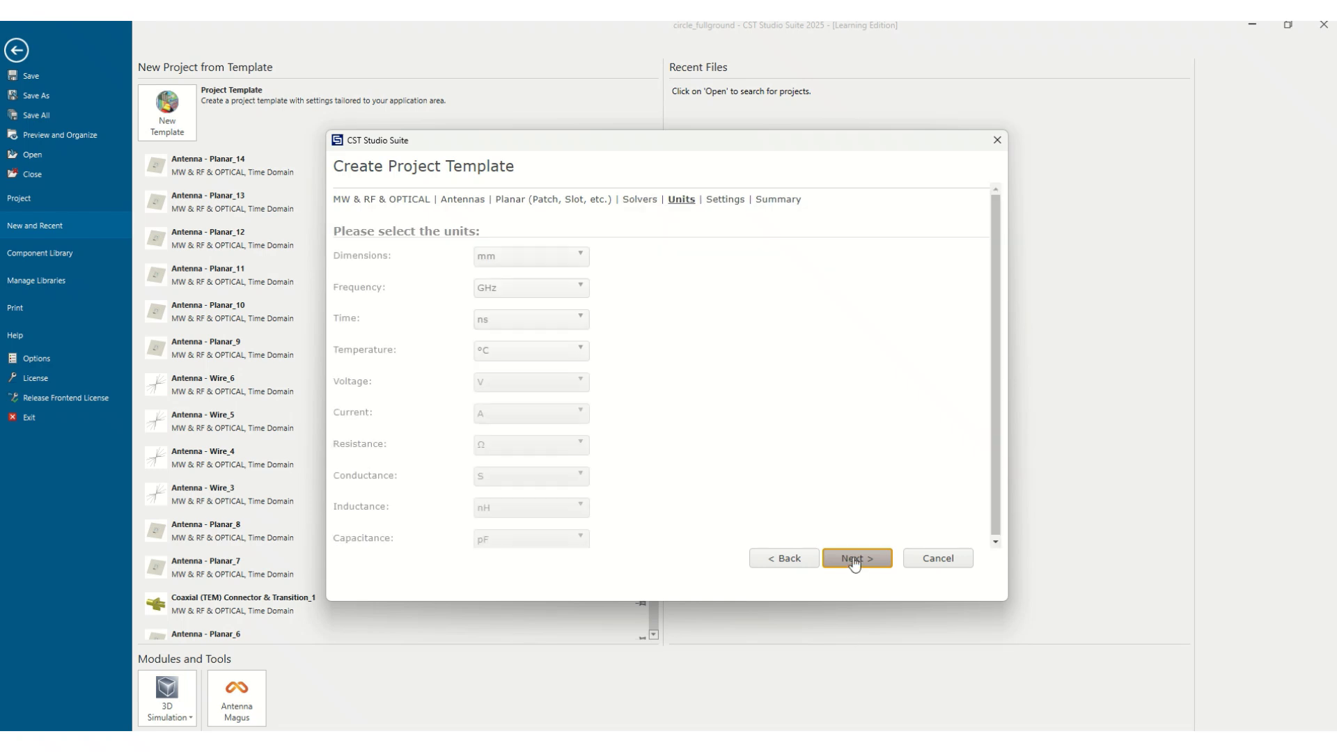
pyautogui.click(855, 561)
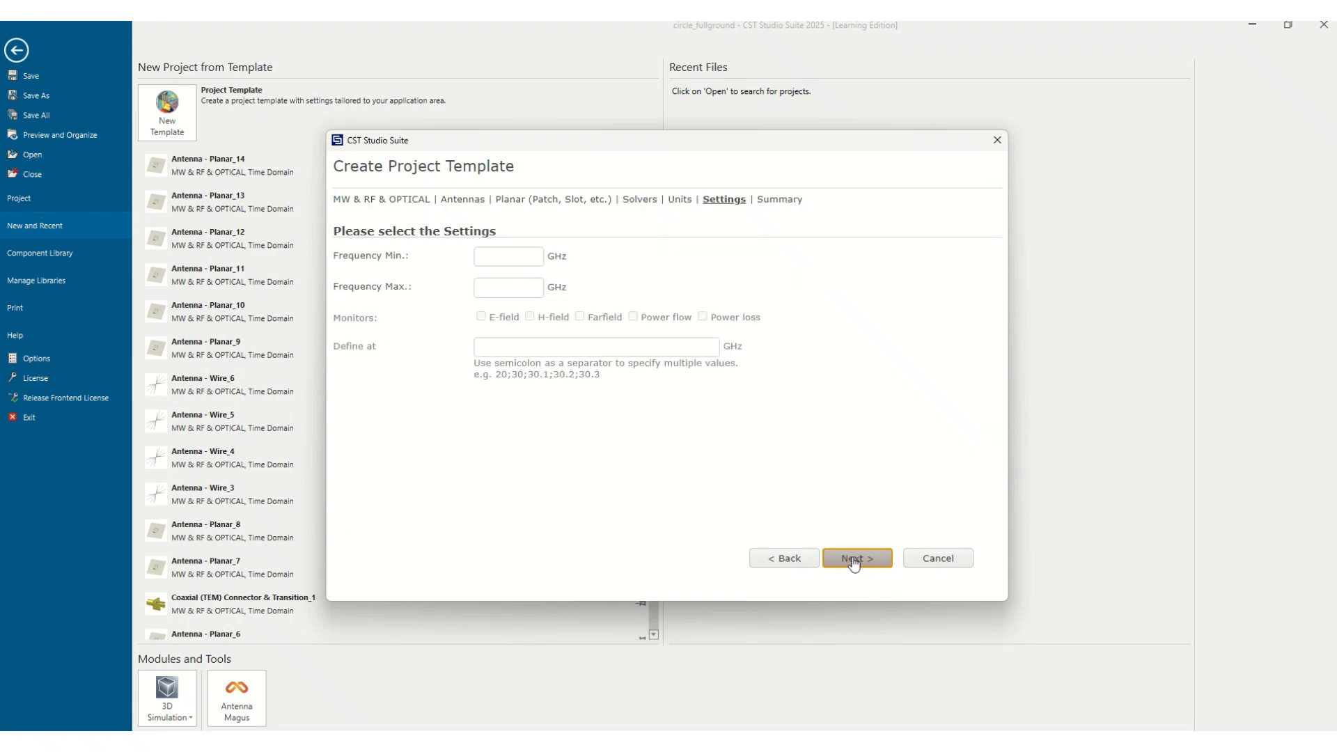
# Set the frequency range from 1 to 12 GHz and finish creating the project
pyautogui.click(501, 255)
pyautogui.write('1')
pyautogui.click(496, 293)
pyautogui.write('12')
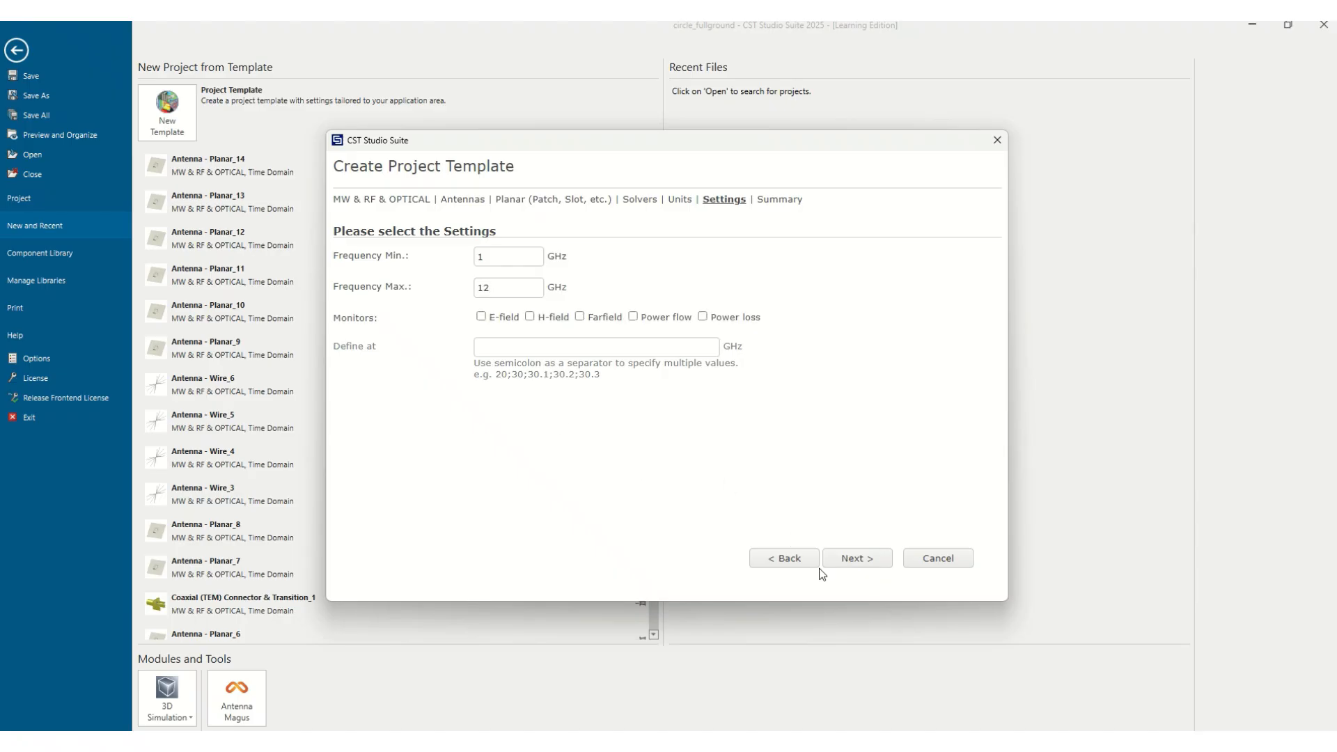
pyautogui.click(863, 556)
pyautogui.click(863, 558)
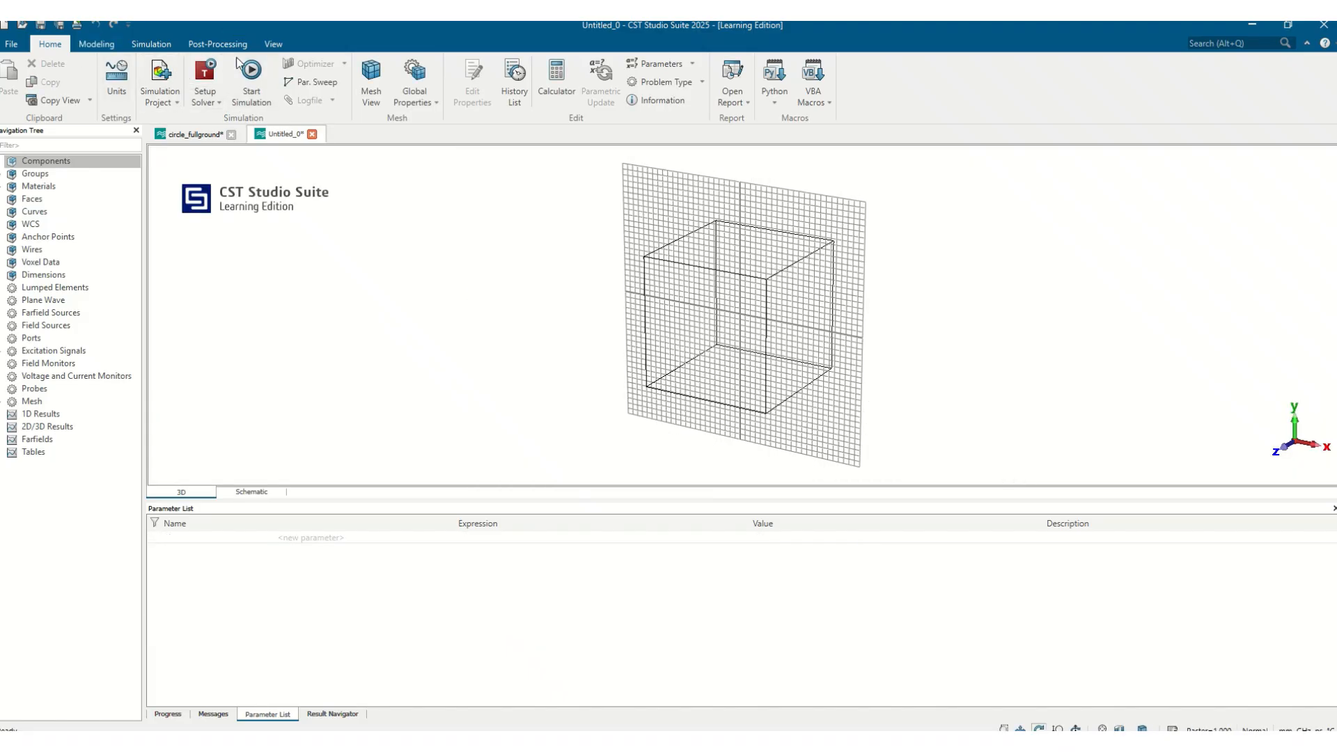
# Create a cylinder named patch with outer radius a, Zmin h and Zmax h+0.035
pyautogui.click(98, 45)
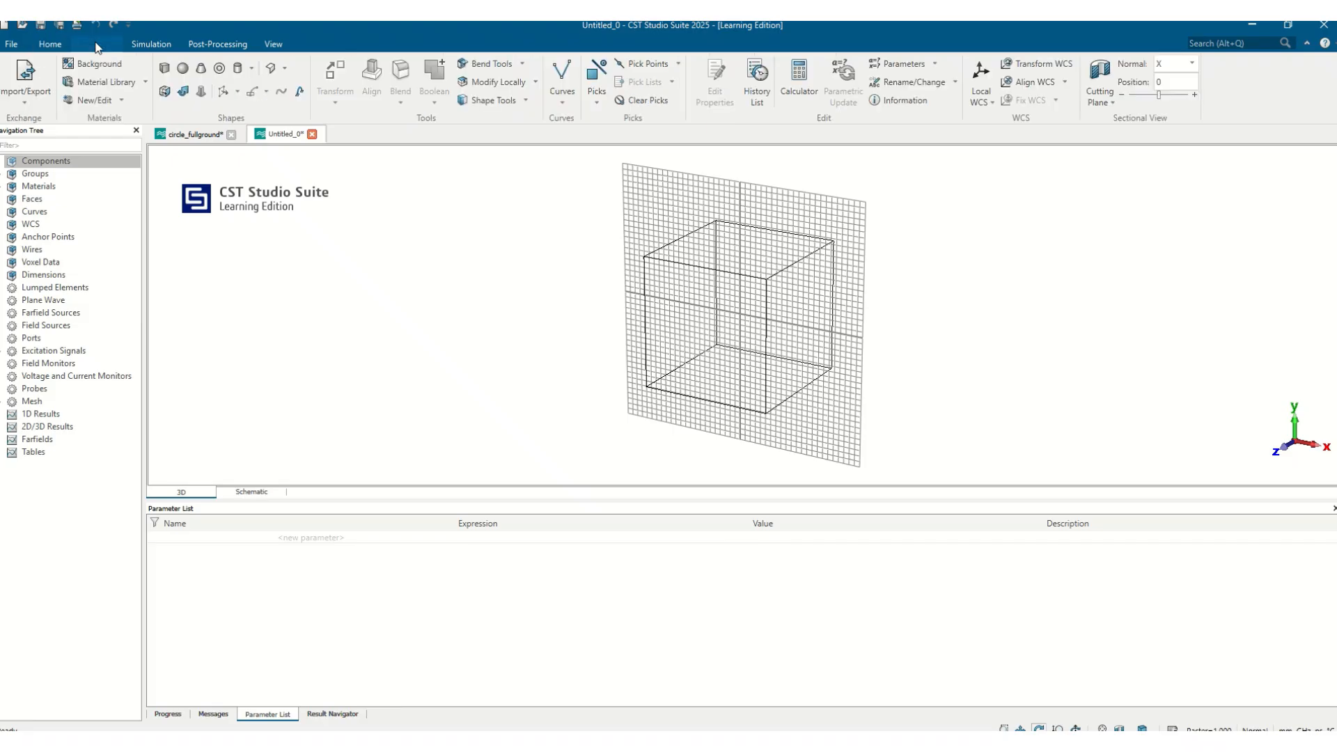
pyautogui.click(238, 68)
pyautogui.press('Escape')
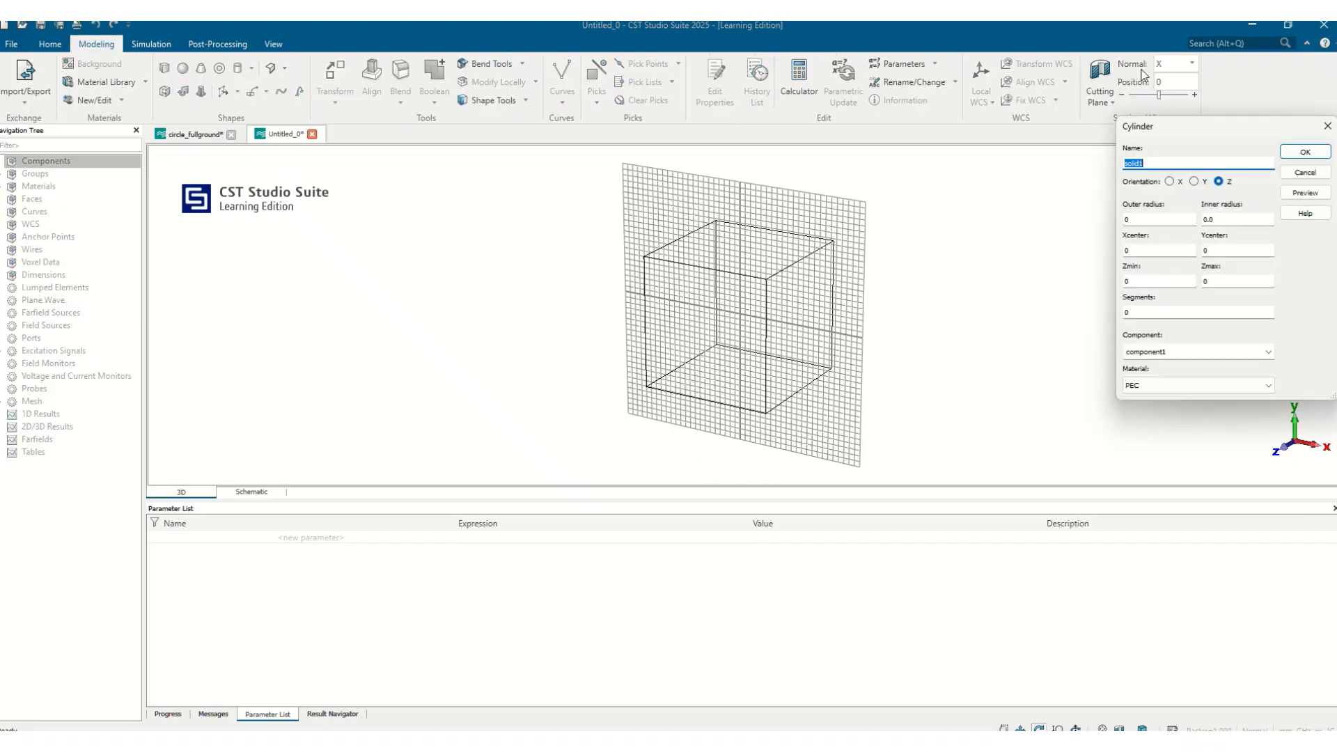
pyautogui.write('patch')
pyautogui.press('Tab')
pyautogui.press('Tab')
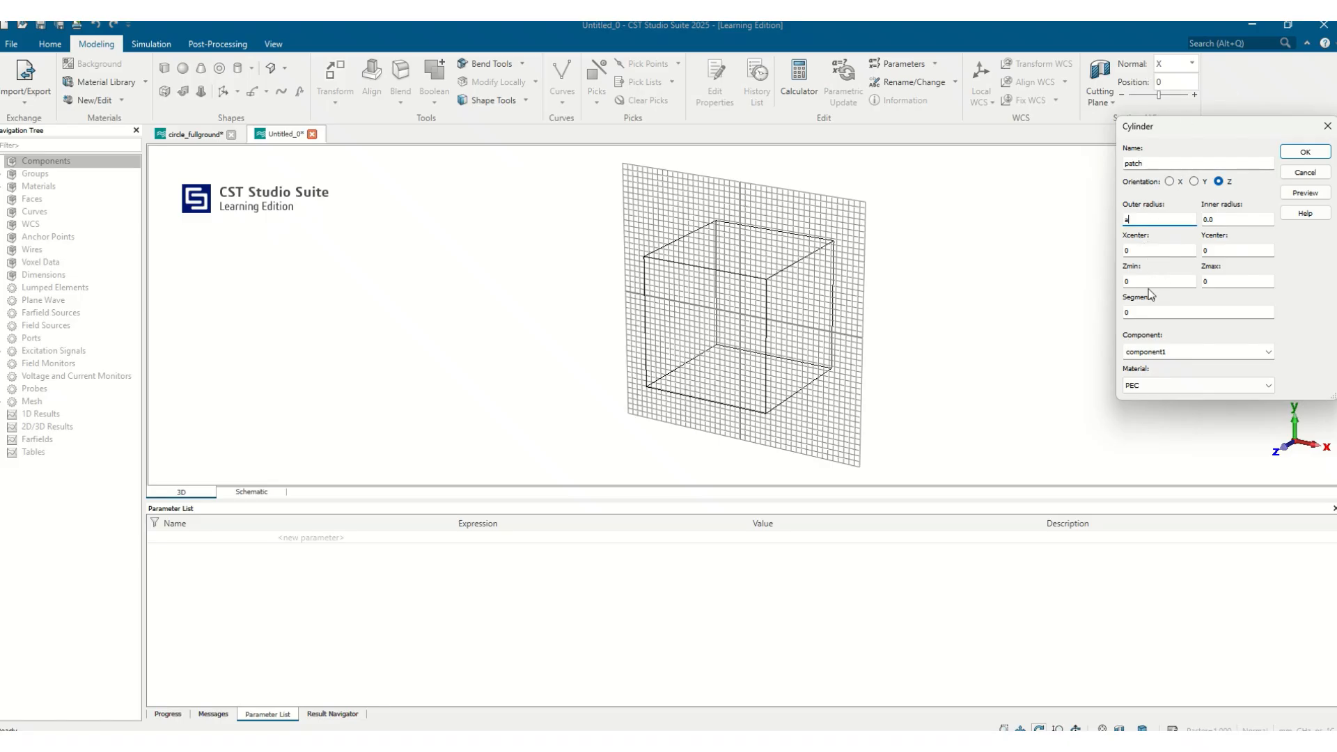
pyautogui.press('Tab')
pyautogui.press('Tab')
pyautogui.press('Tab')
pyautogui.press('Tab')
pyautogui.write('h')
pyautogui.press('Tab')
pyautogui.write('h+0.035')
# Load FR-4 (lossy) from the material library as the cylinder's material
pyautogui.click(1161, 387)
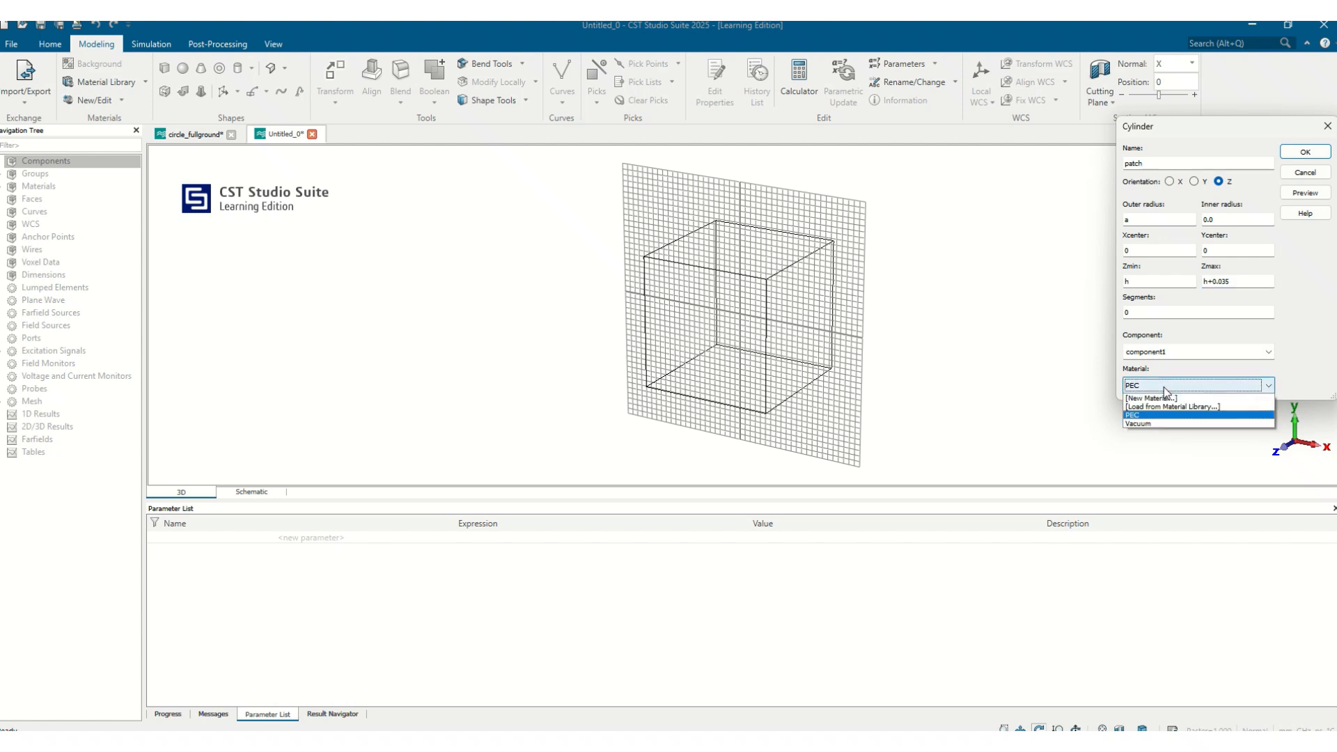
pyautogui.click(1159, 407)
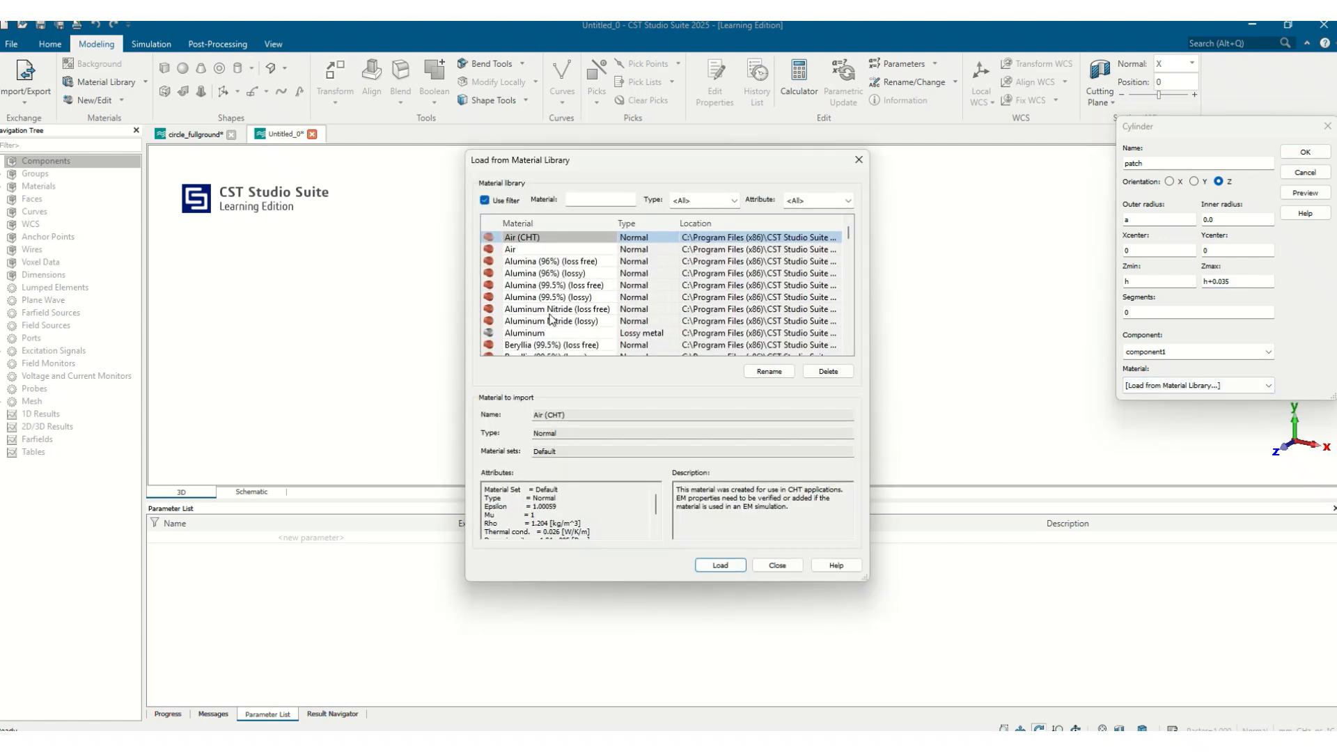
pyautogui.click(550, 311)
pyautogui.scroll(-10, 550, 315)
pyautogui.click(554, 310)
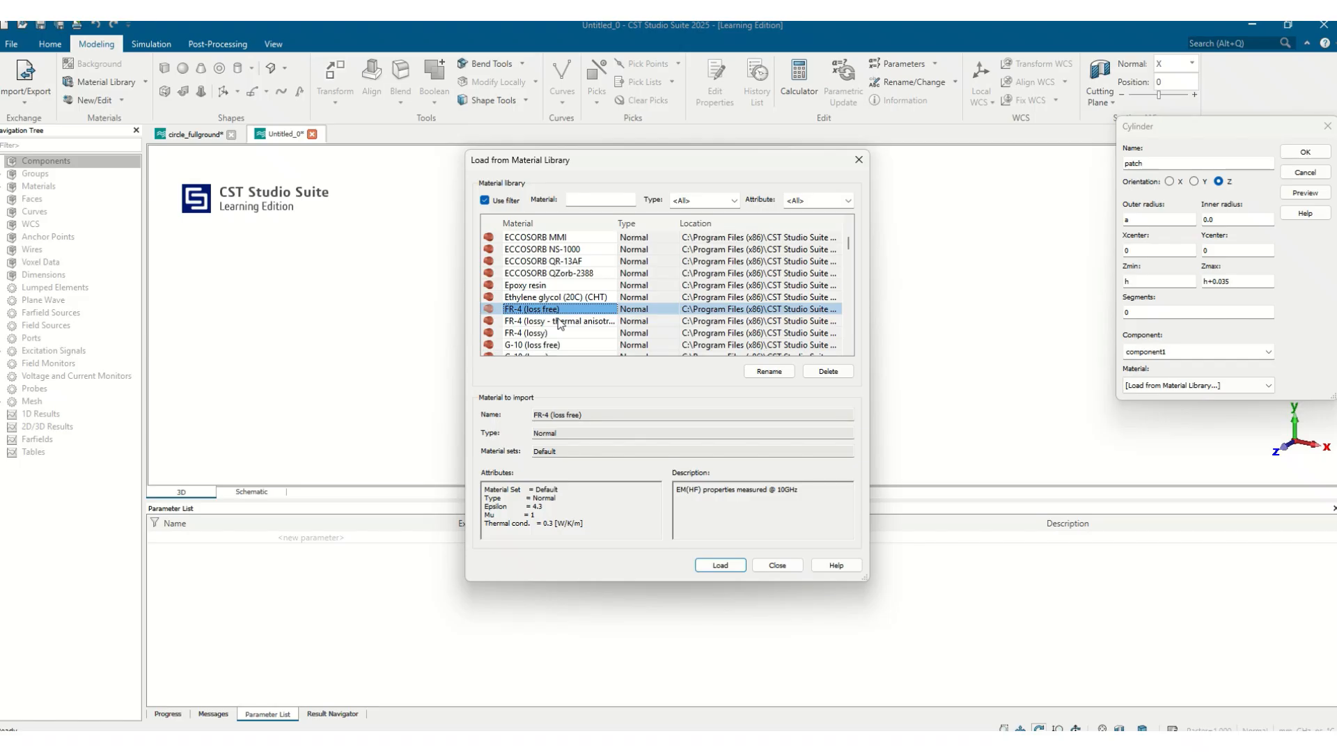
pyautogui.click(546, 334)
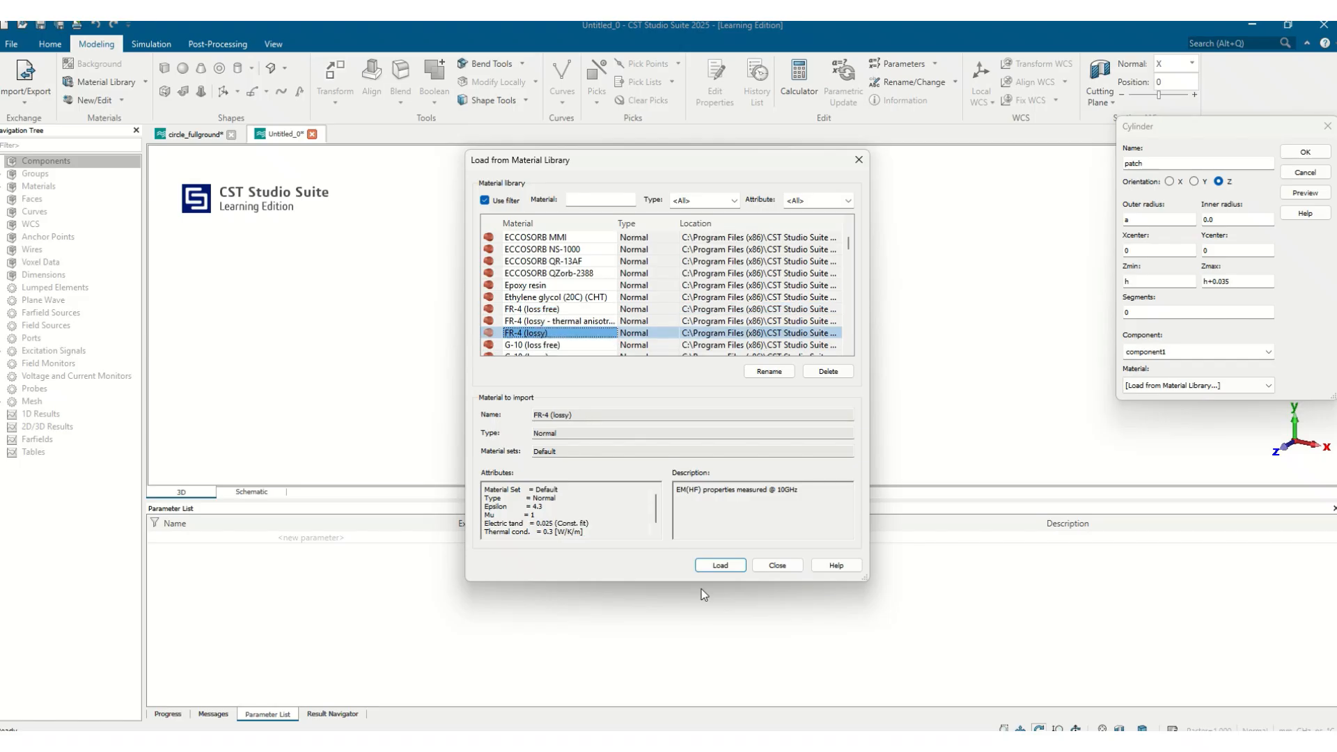
pyautogui.click(720, 565)
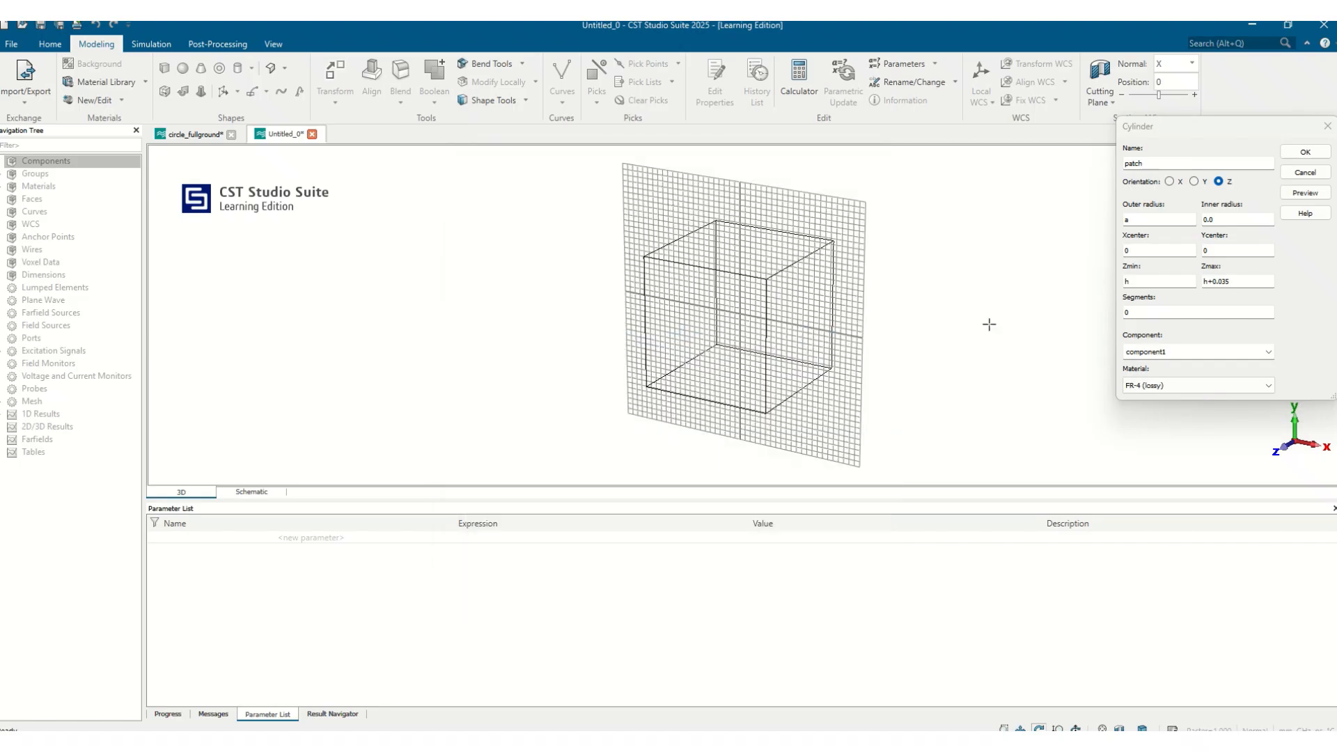
# Confirm the cylinder and define the new parameters a as 17.1 and h as 1.6
pyautogui.click(1306, 152)
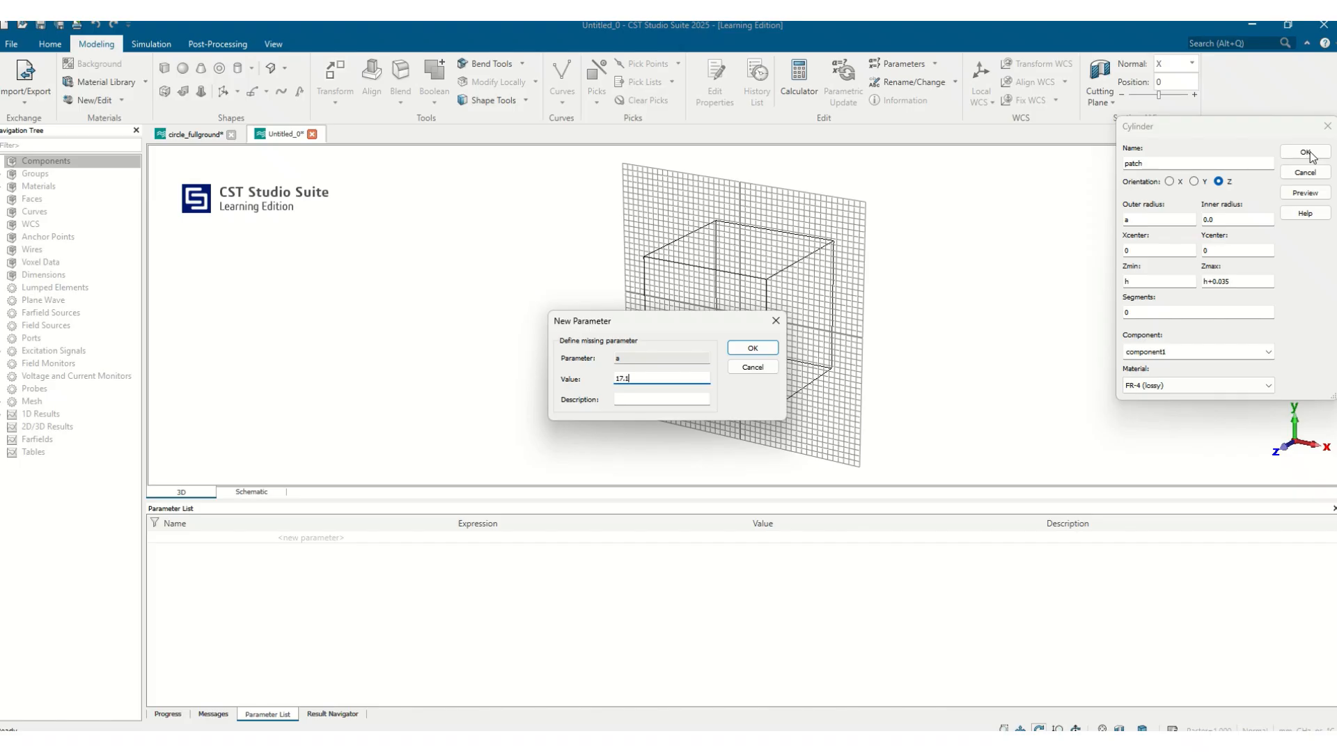
pyautogui.press('Return')
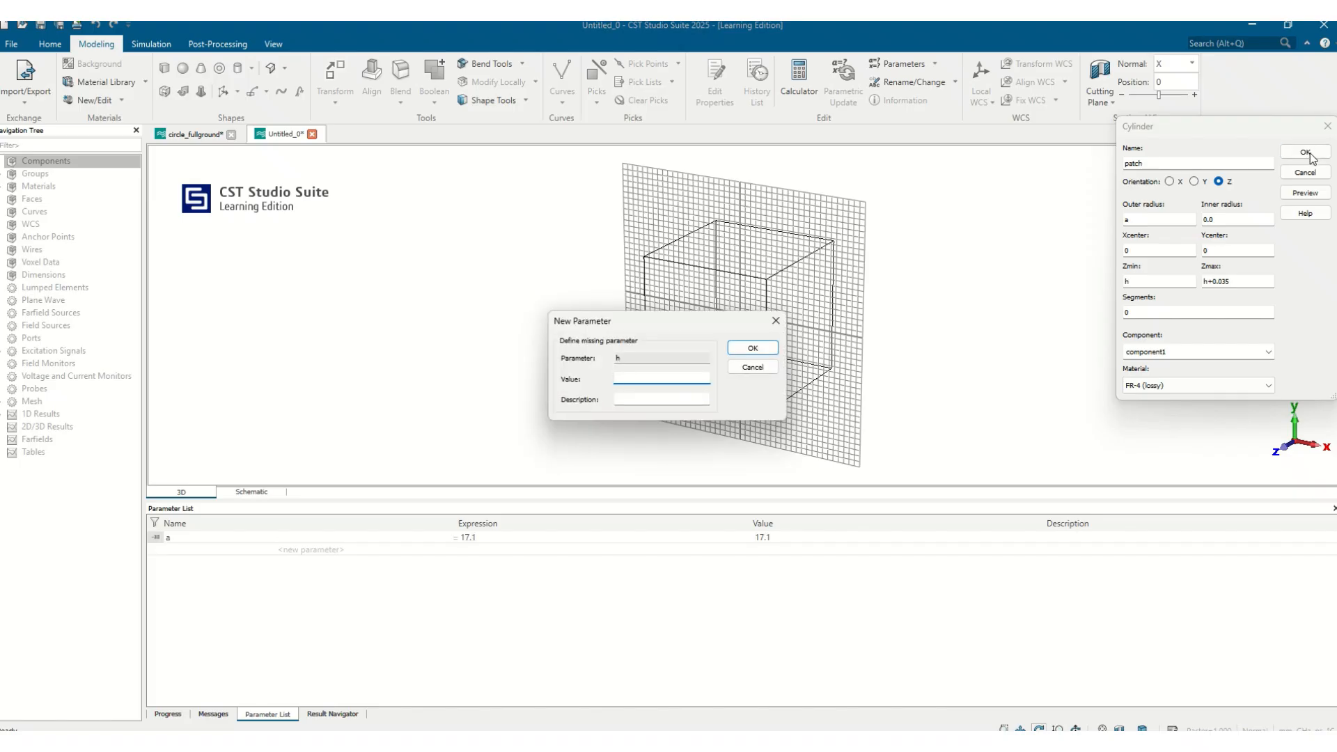
pyautogui.write('1.6')
pyautogui.press('Return')
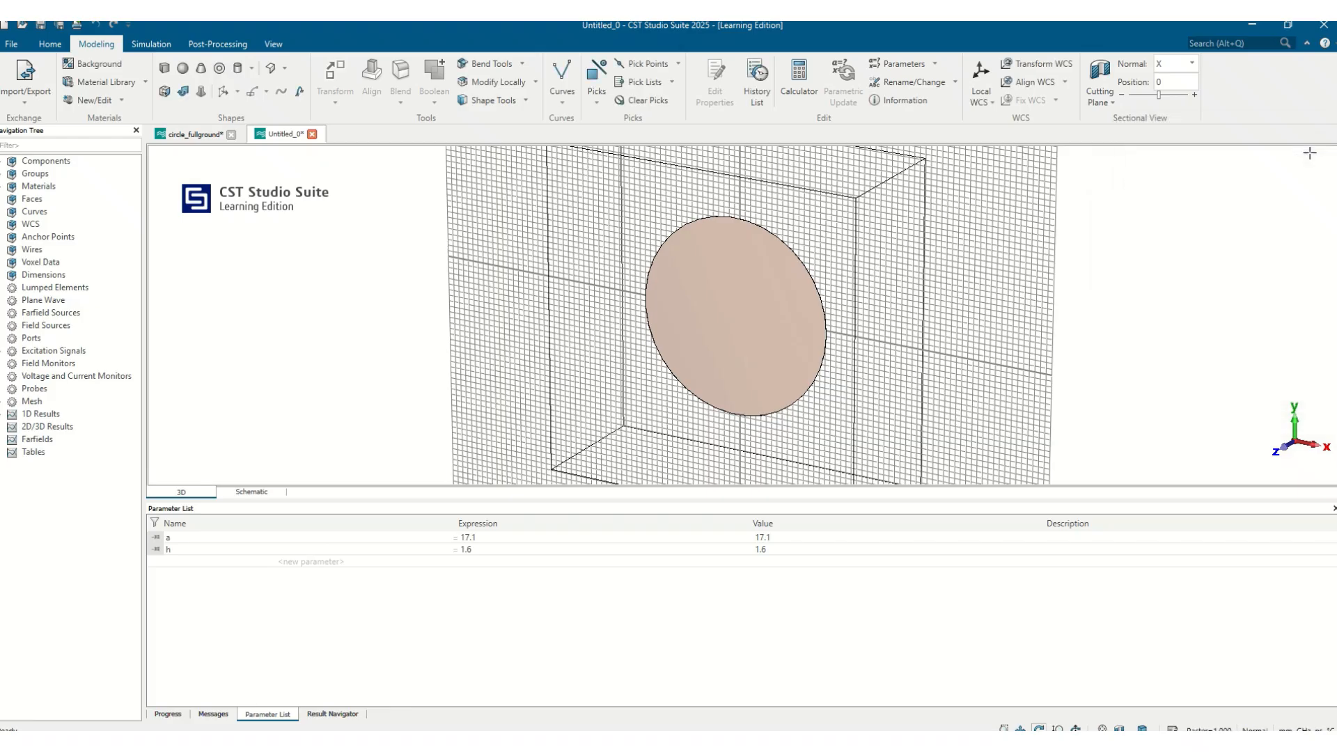
# Reassign the patch's material to PEC
pyautogui.scroll(-2, 1033, 233)
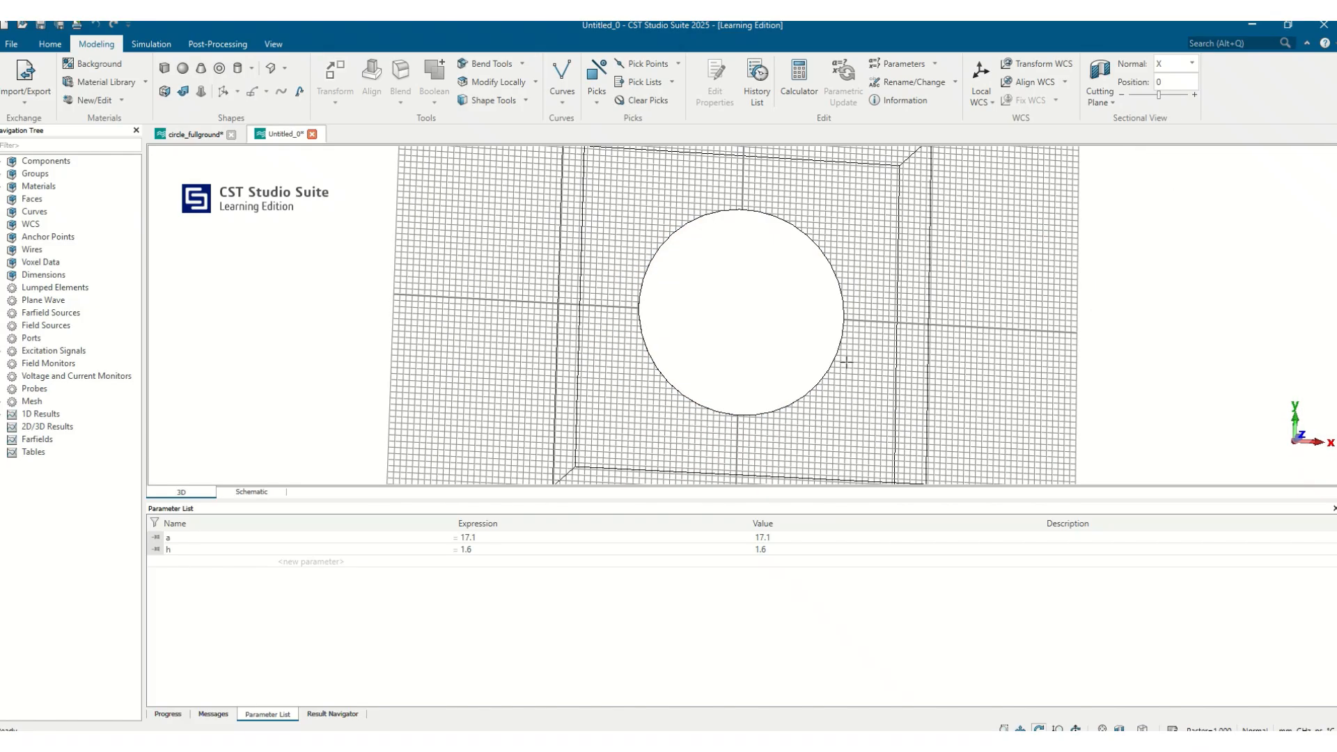
pyautogui.scroll(-2, 832, 376)
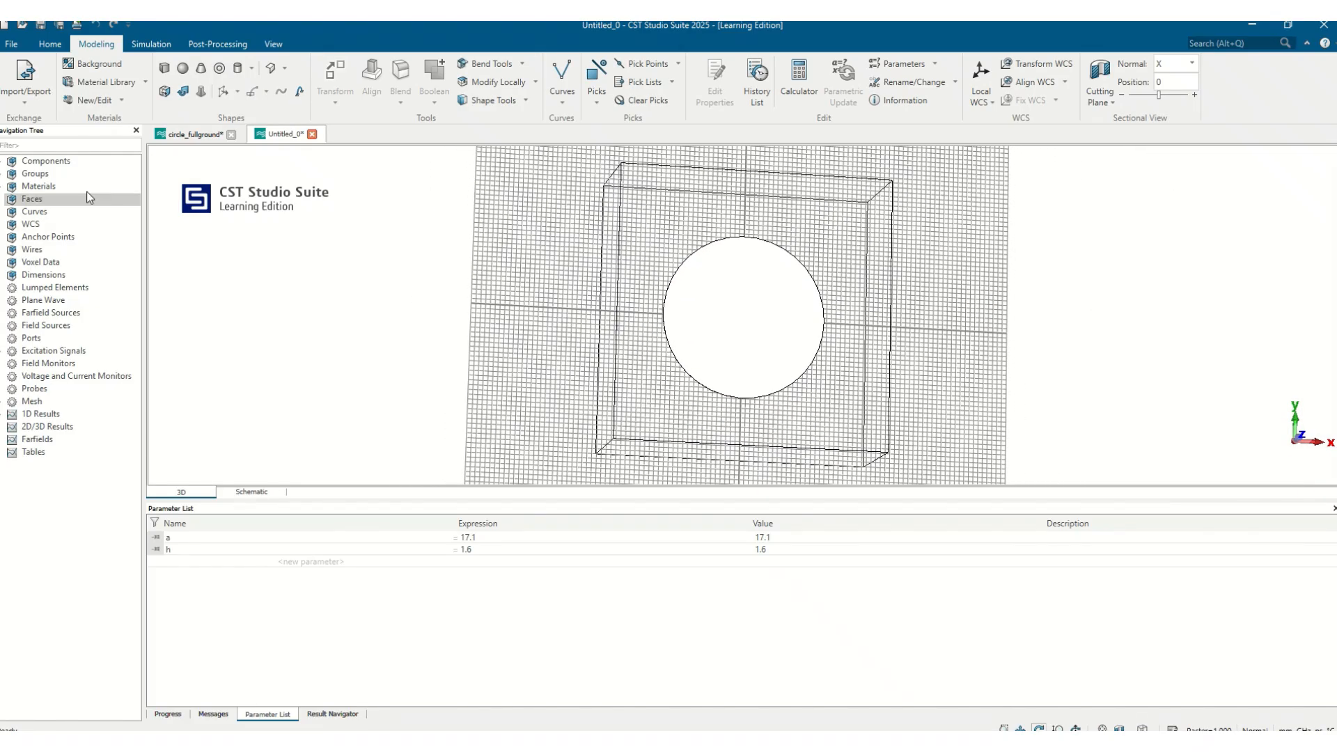
pyautogui.click(2, 161)
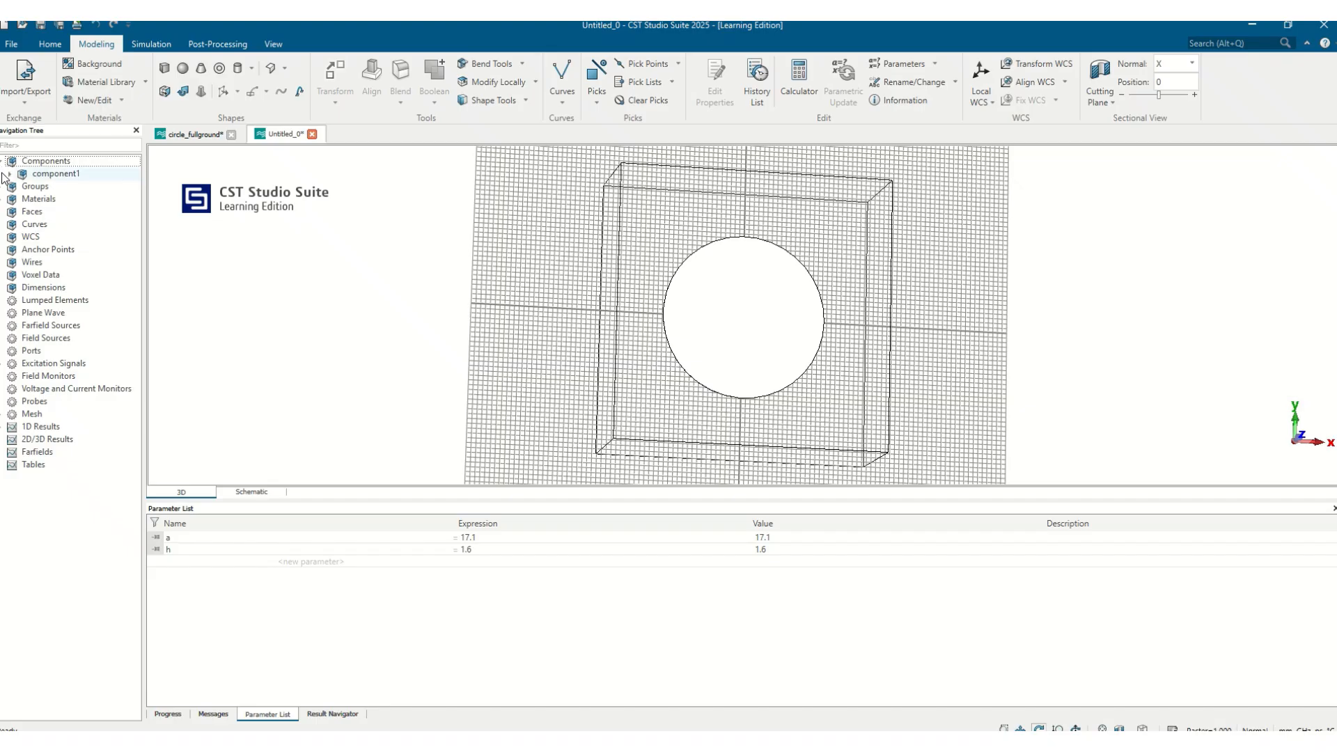
pyautogui.click(9, 174)
pyautogui.click(33, 187)
pyautogui.rightClick(32, 187)
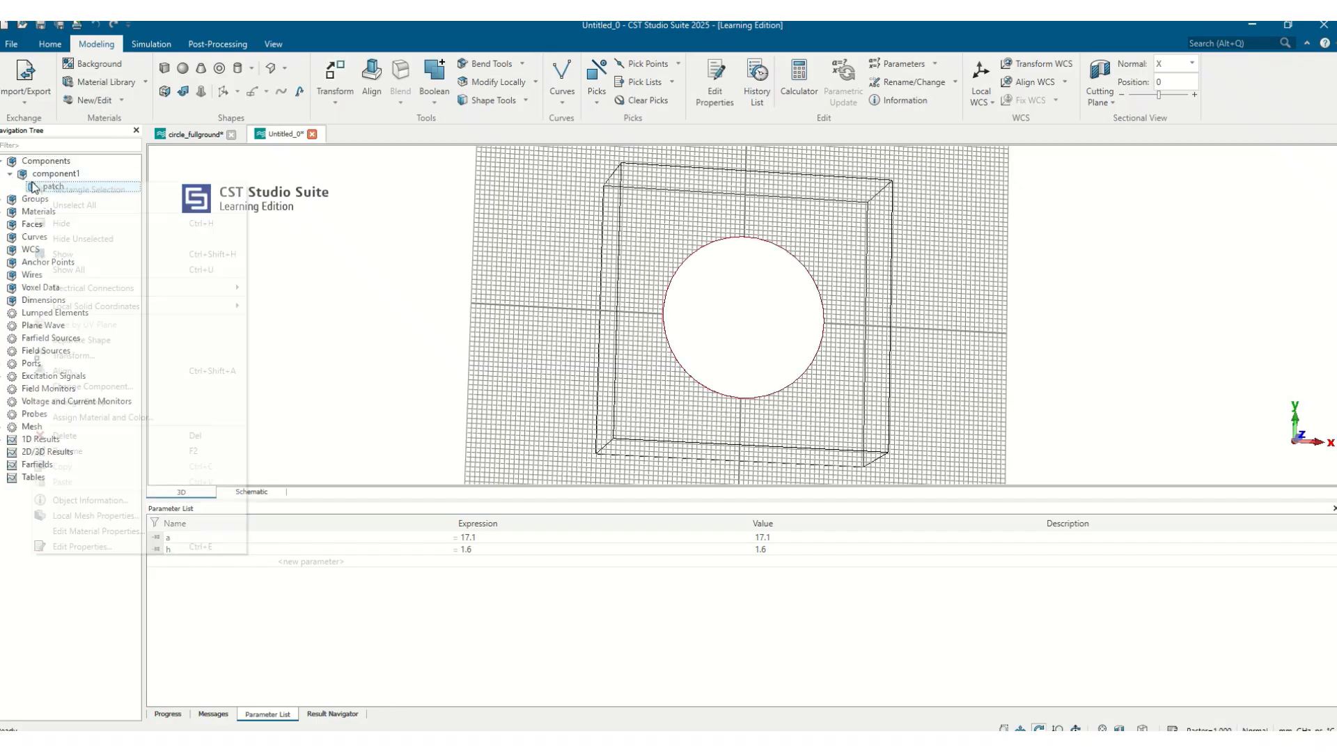
pyautogui.click(142, 419)
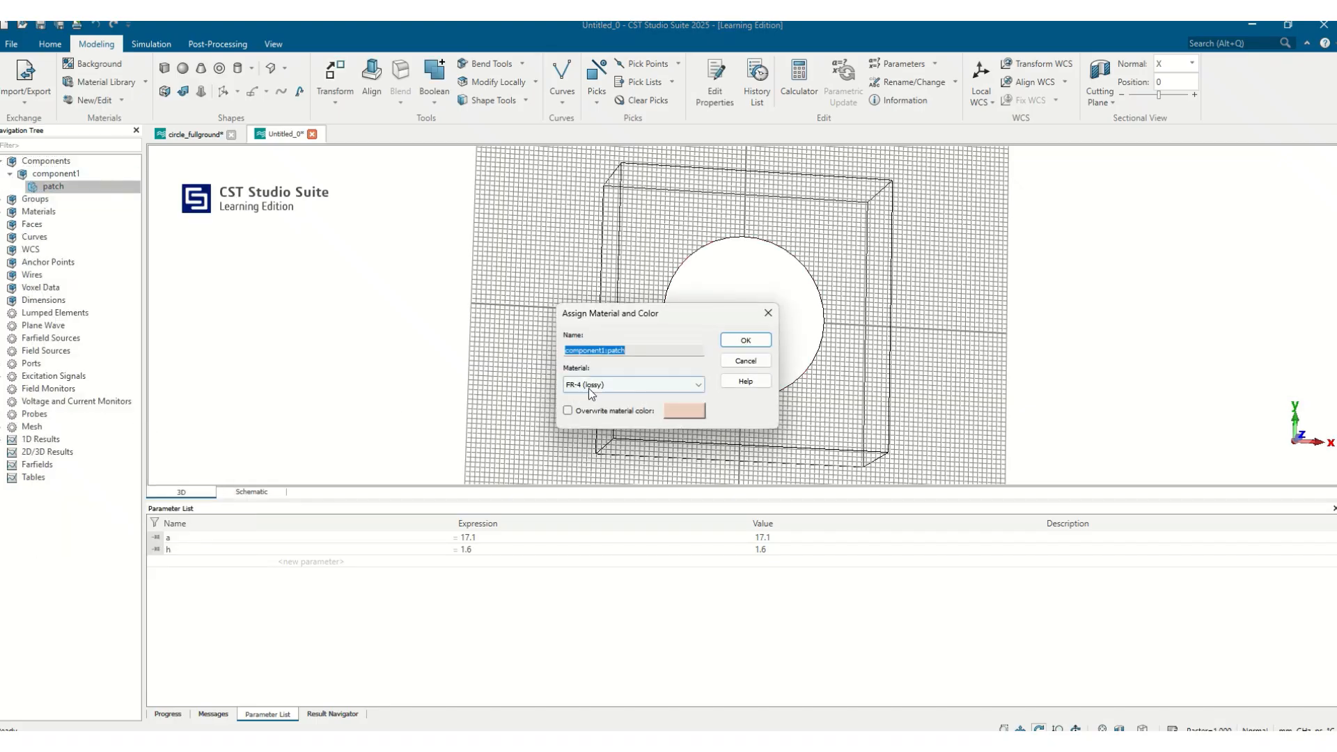
pyautogui.click(613, 384)
pyautogui.click(589, 423)
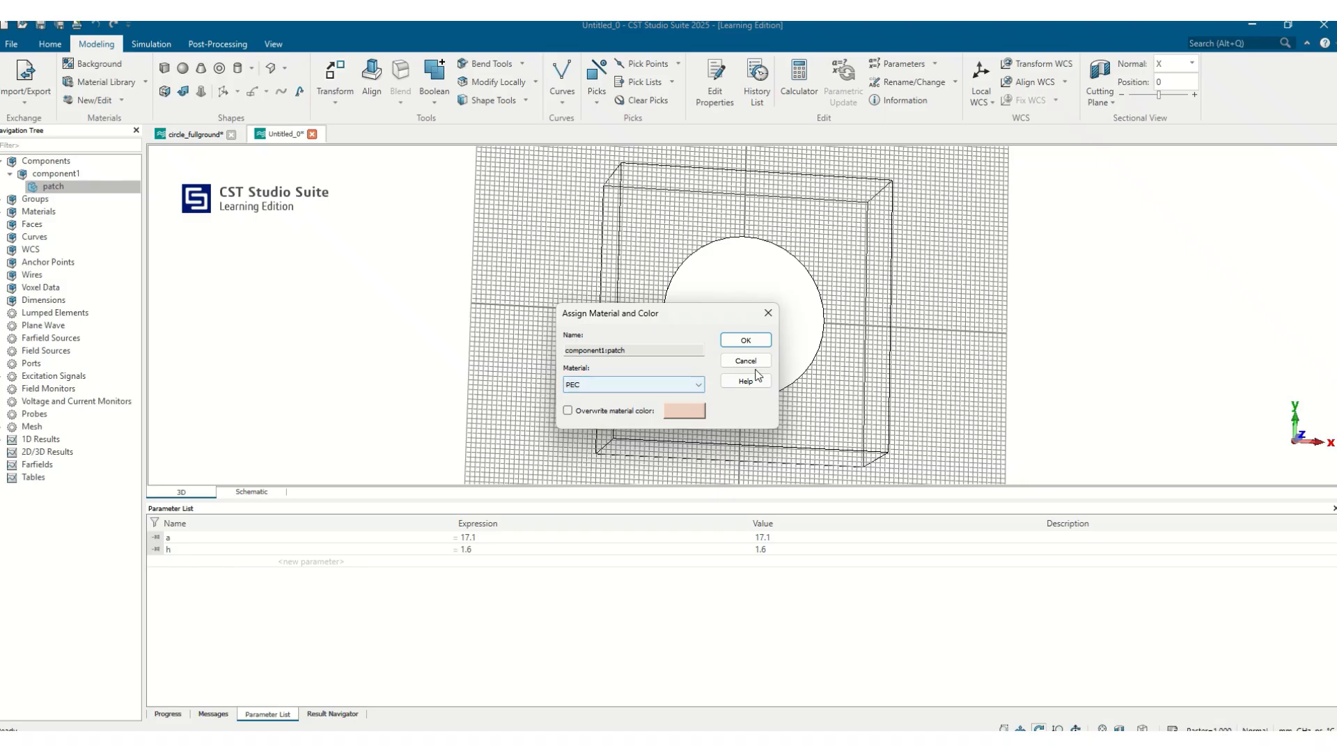
pyautogui.click(745, 340)
# Create a brick named feed with Xmin -fw/2, Xmax fw/2 and PEC as its material
pyautogui.moveTo(702, 317); pyautogui.dragTo(727, 317)
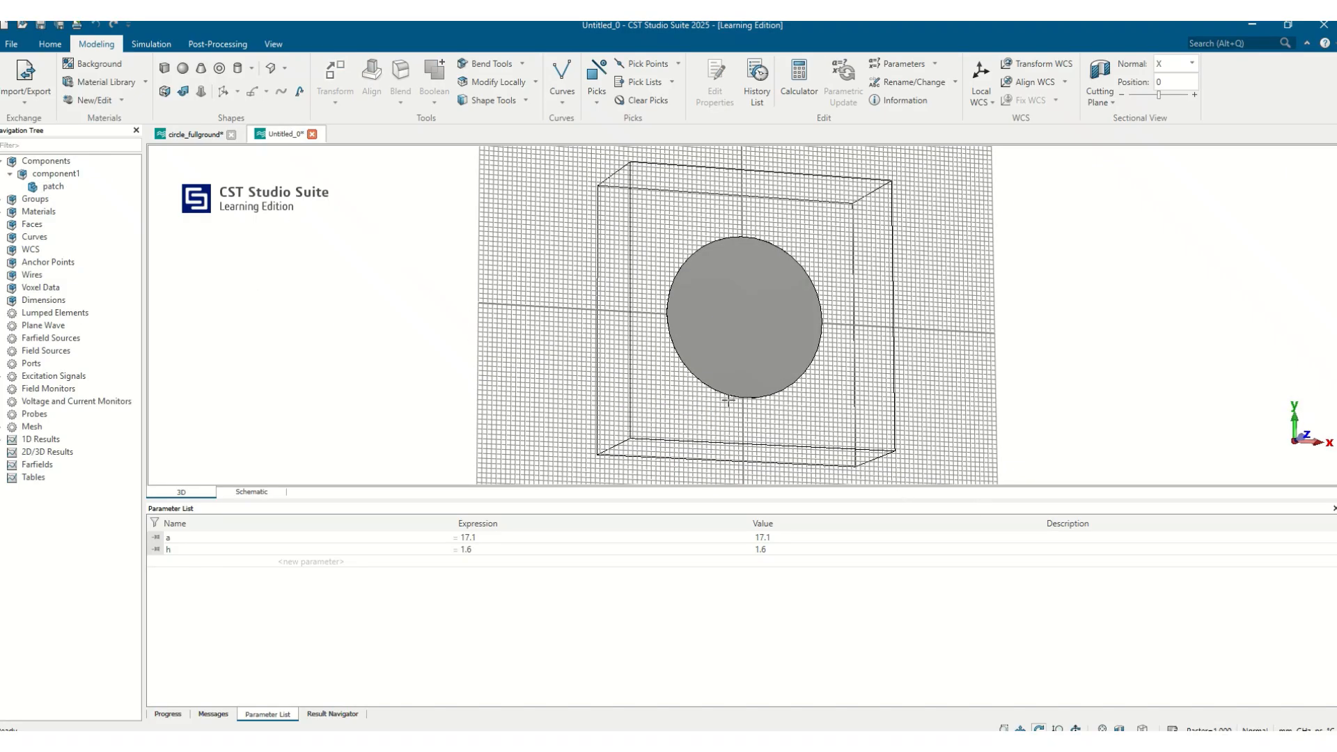
pyautogui.click(164, 68)
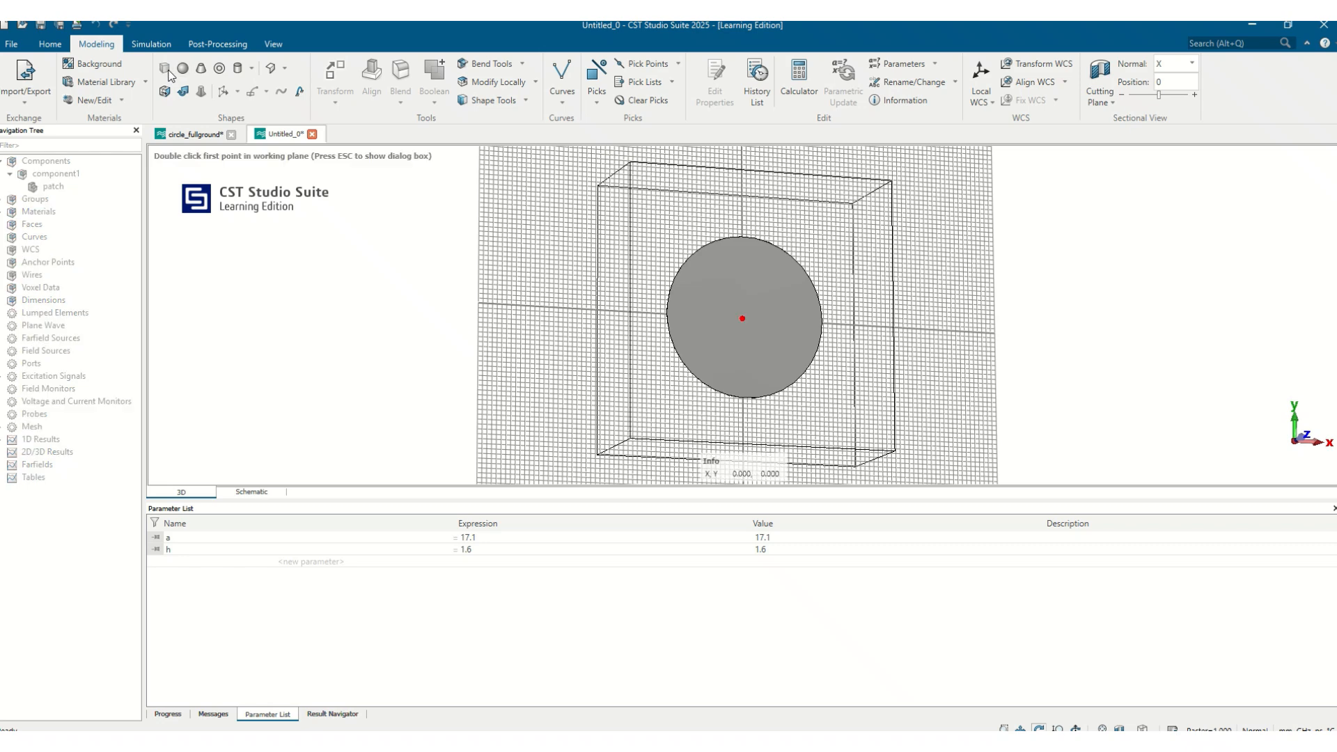
pyautogui.press('Escape')
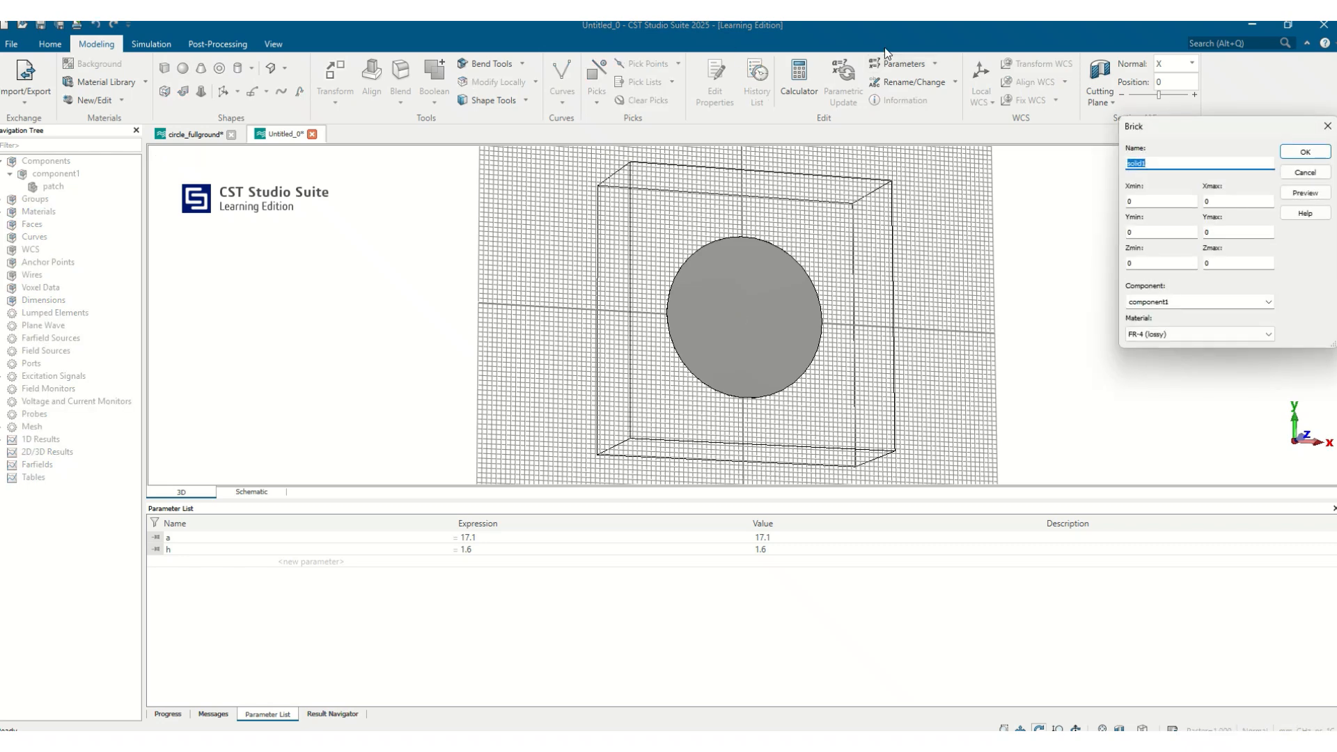
pyautogui.write('feed')
pyautogui.press('Tab')
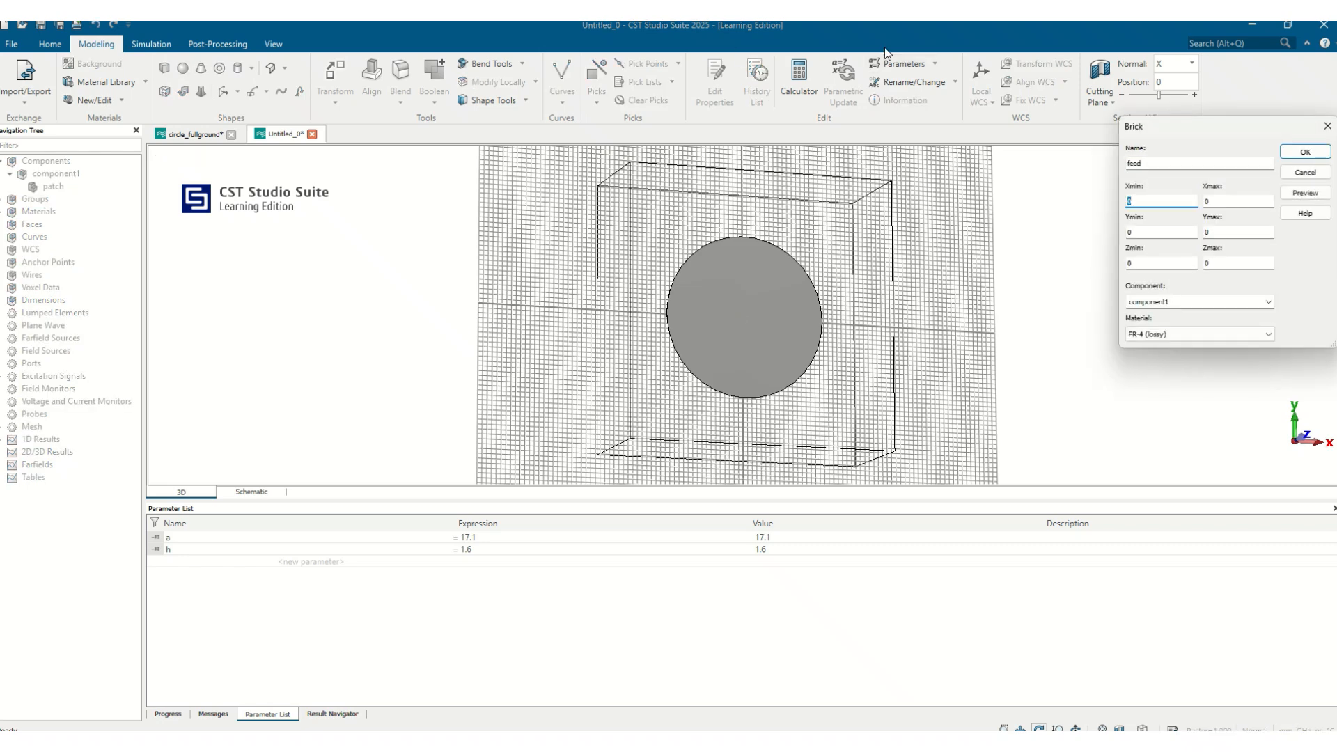
pyautogui.write('-fw/2')
pyautogui.press('Tab')
pyautogui.write('fw/2')
pyautogui.press('Tab')
pyautogui.press('Tab')
pyautogui.press('Tab')
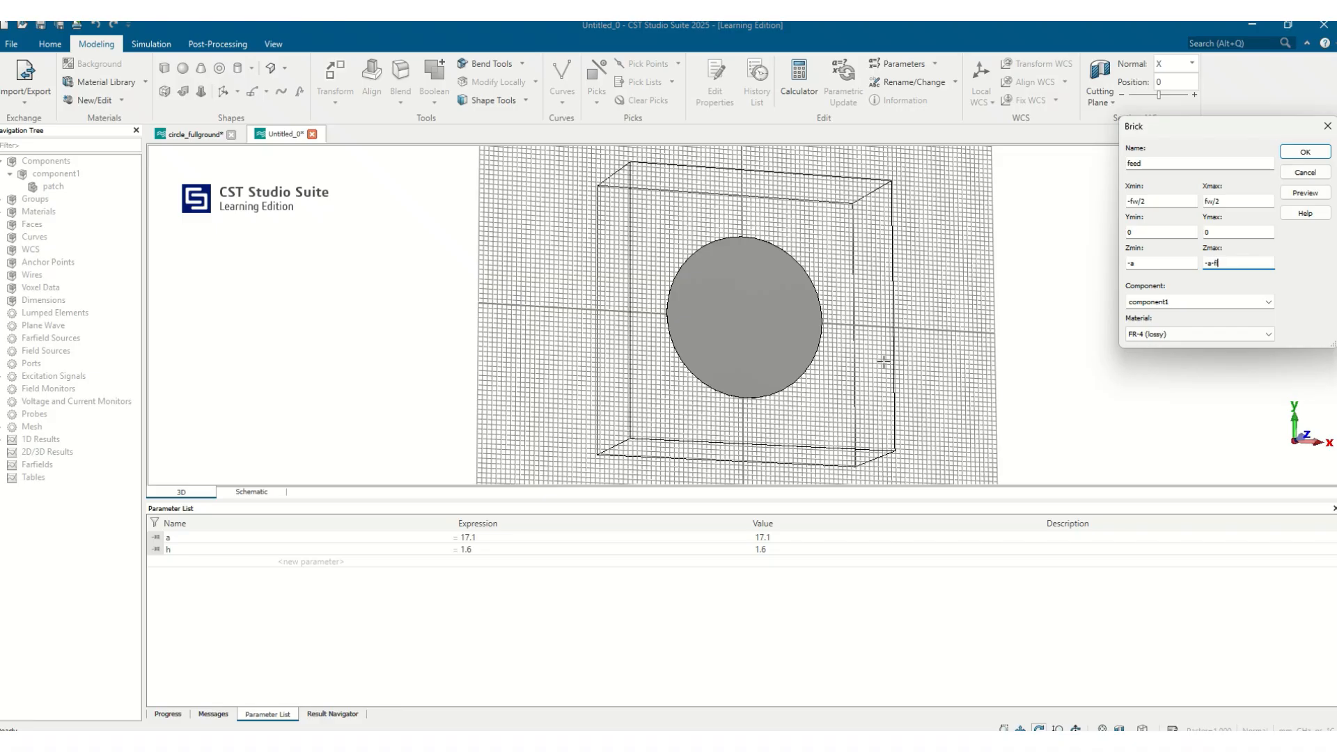
pyautogui.click(1230, 333)
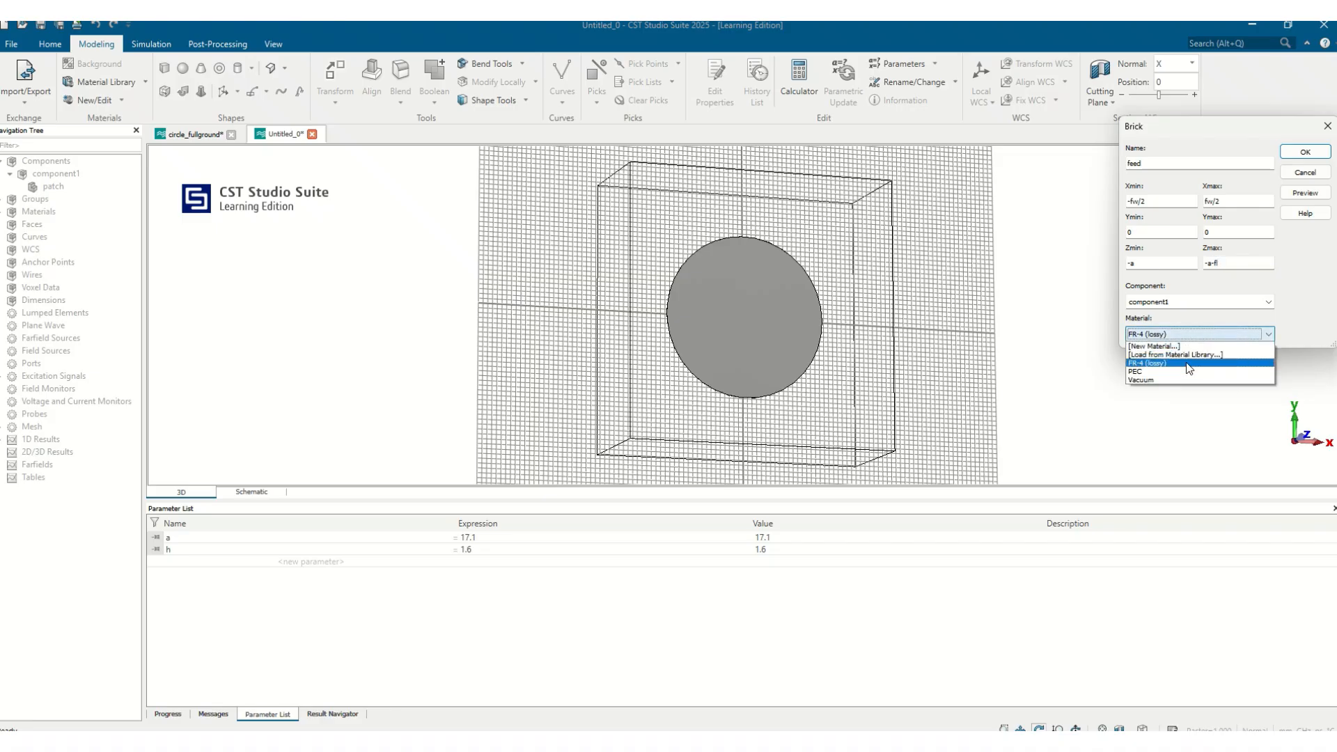
pyautogui.click(1183, 371)
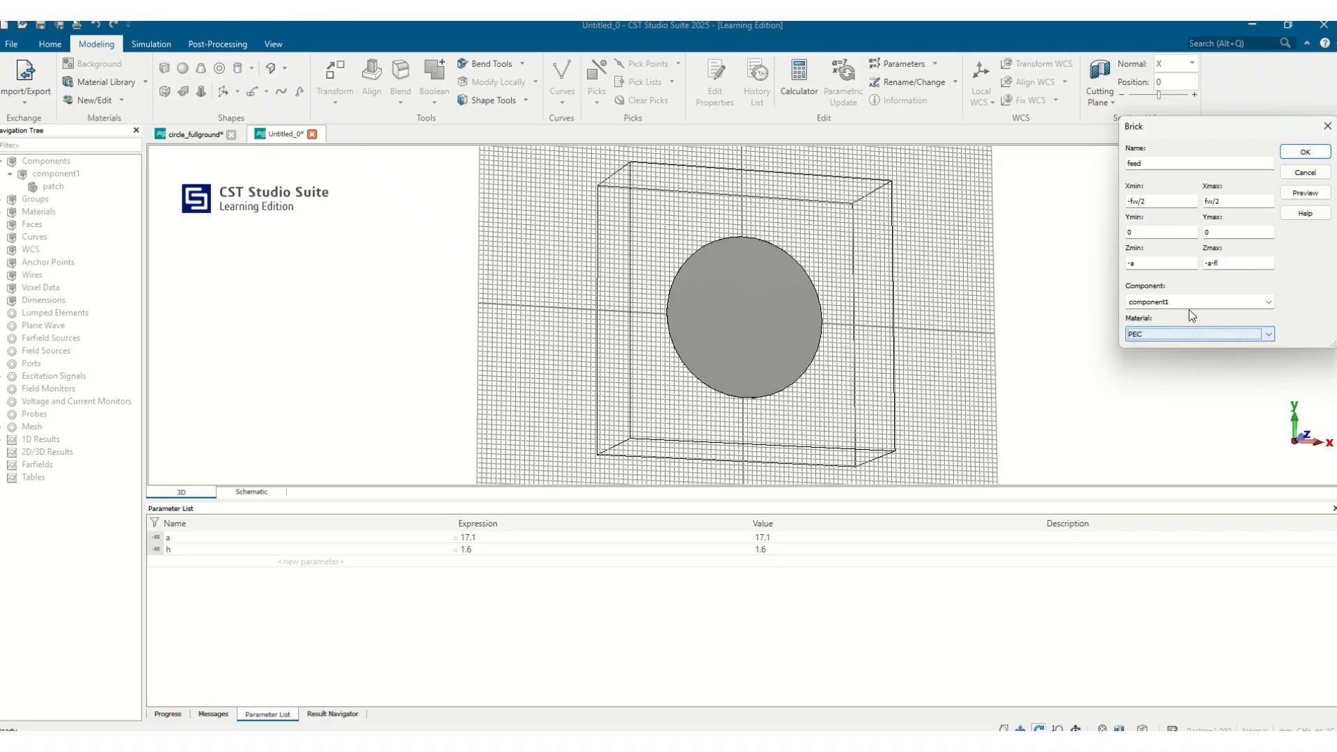
# Set the feed brick's Y range from -a to -a+fl and its Z range from h to h+0.035
pyautogui.doubleClick(1156, 265)
pyautogui.write('h')
pyautogui.press('Tab')
pyautogui.write('h')
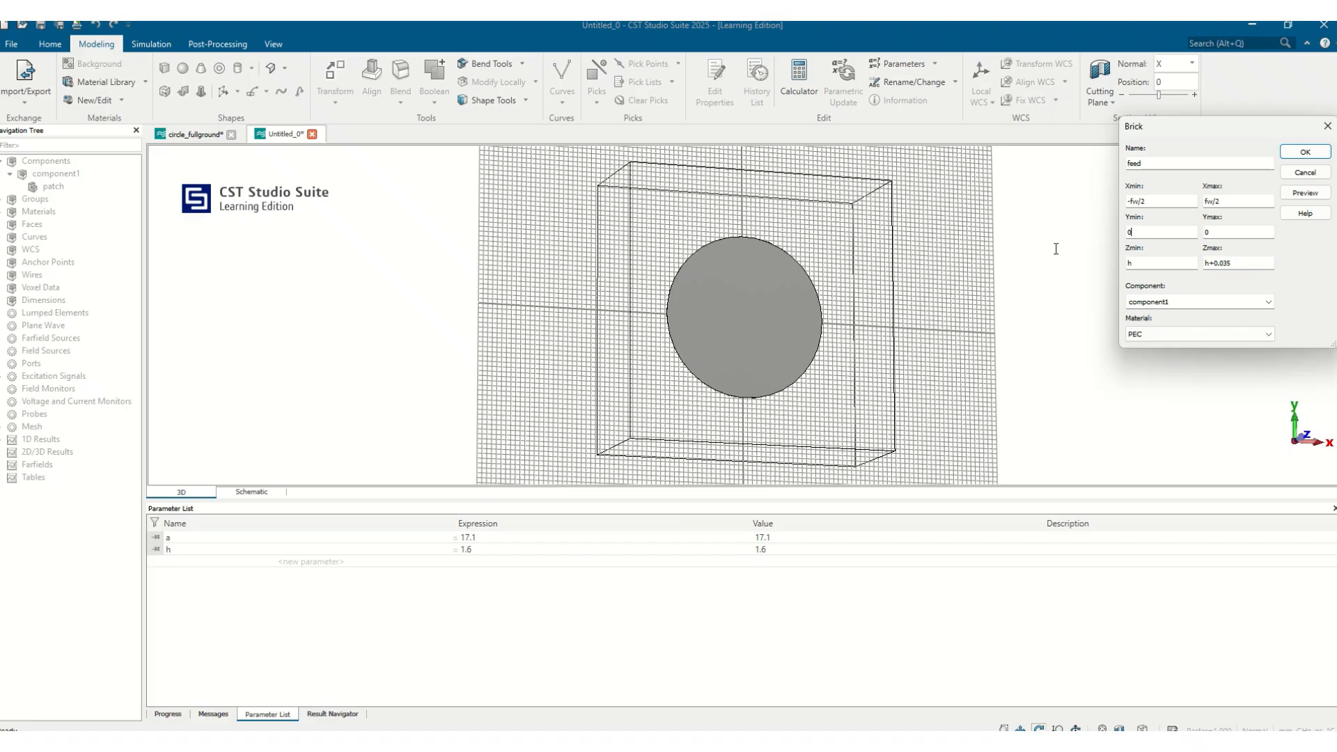
pyautogui.click(1144, 231)
pyautogui.write('-a')
pyautogui.press('Tab')
# Confirm the feed brick, defining the new parameters fw as 3.1 and fl as 14.75
pyautogui.click(1305, 193)
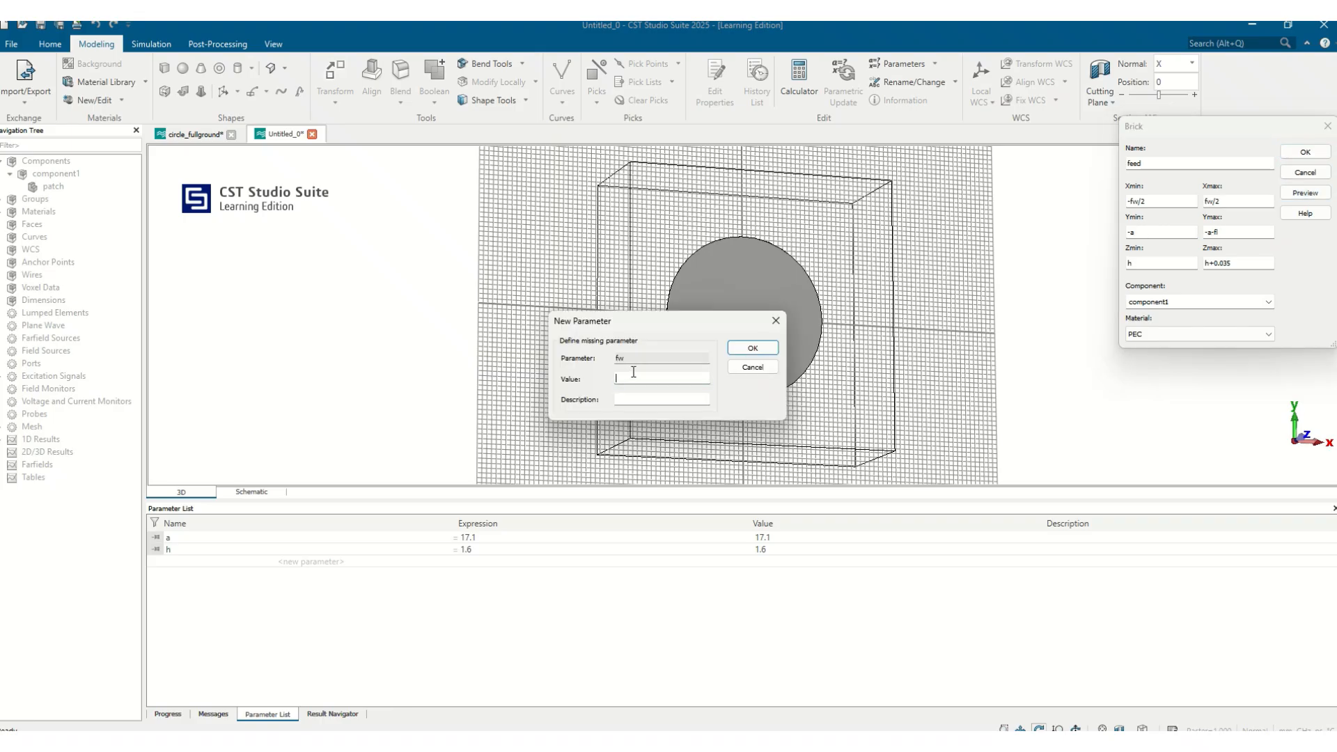
pyautogui.write('3.1')
pyautogui.click(752, 347)
pyautogui.write('14.75')
pyautogui.click(752, 348)
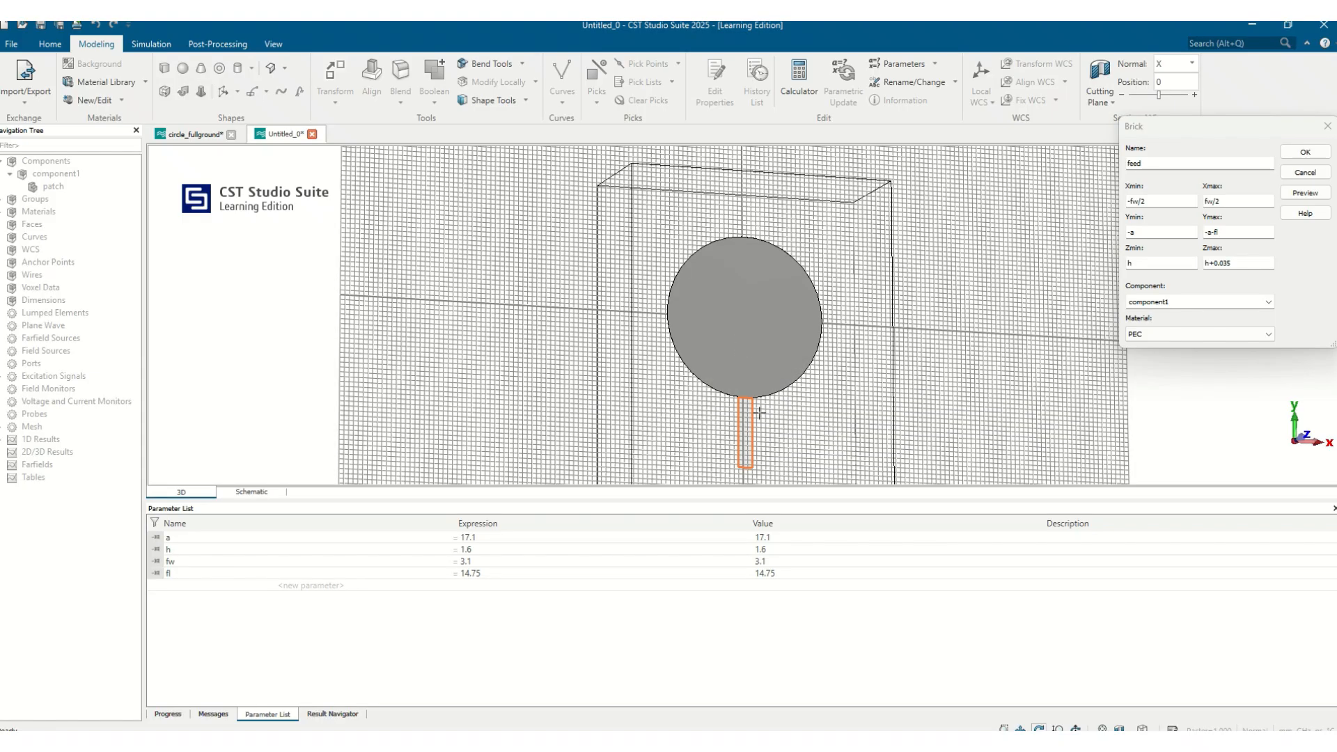
pyautogui.moveTo(822, 334); pyautogui.dragTo(667, 414)
pyautogui.click(1305, 152)
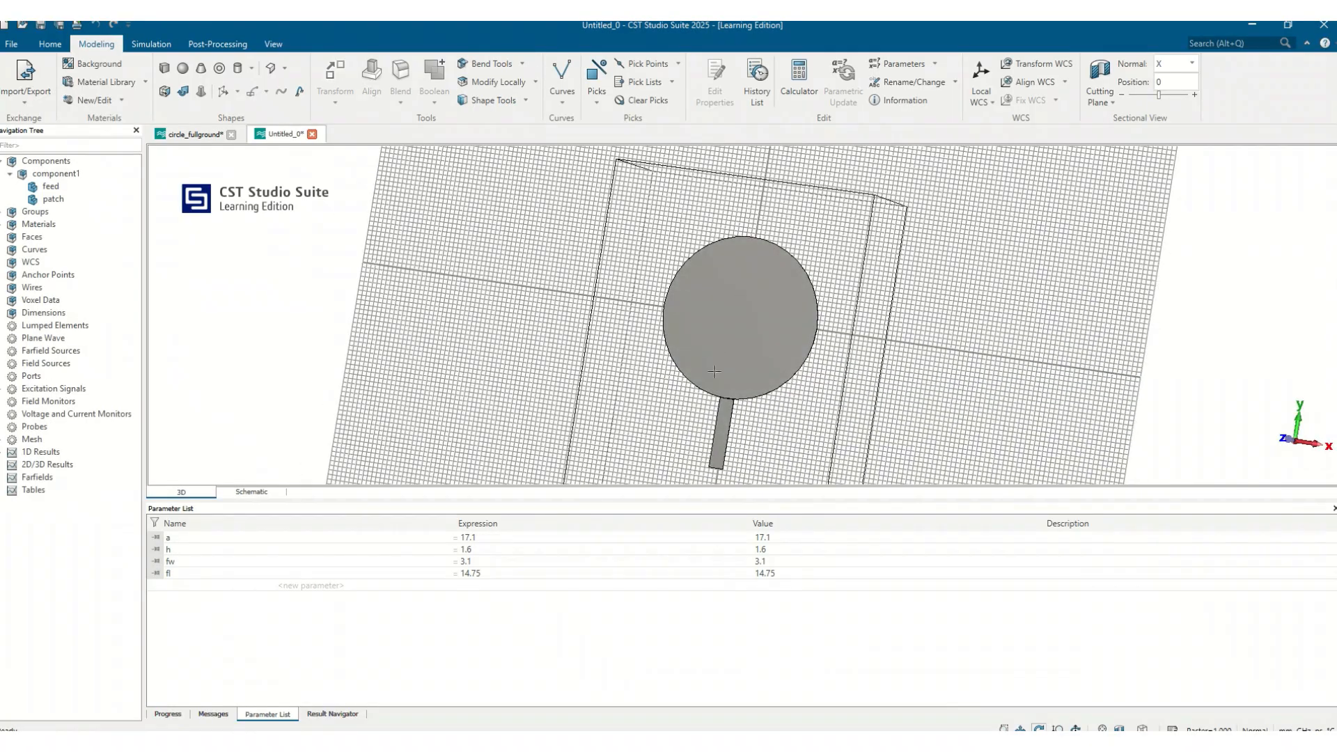
# Zoom in to inspect where the feed line meets the circular patch
pyautogui.scroll(2, 741, 355)
pyautogui.scroll(4, 741, 364)
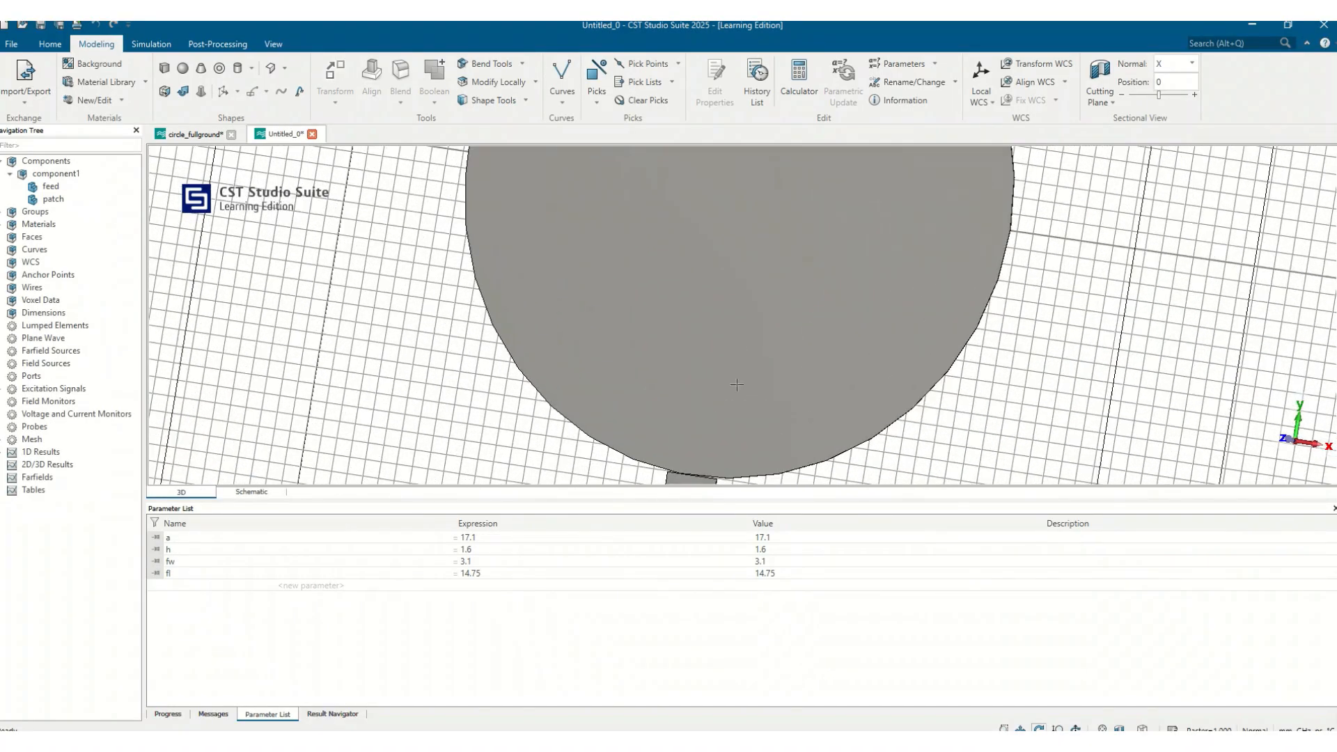
pyautogui.scroll(-6, 737, 384)
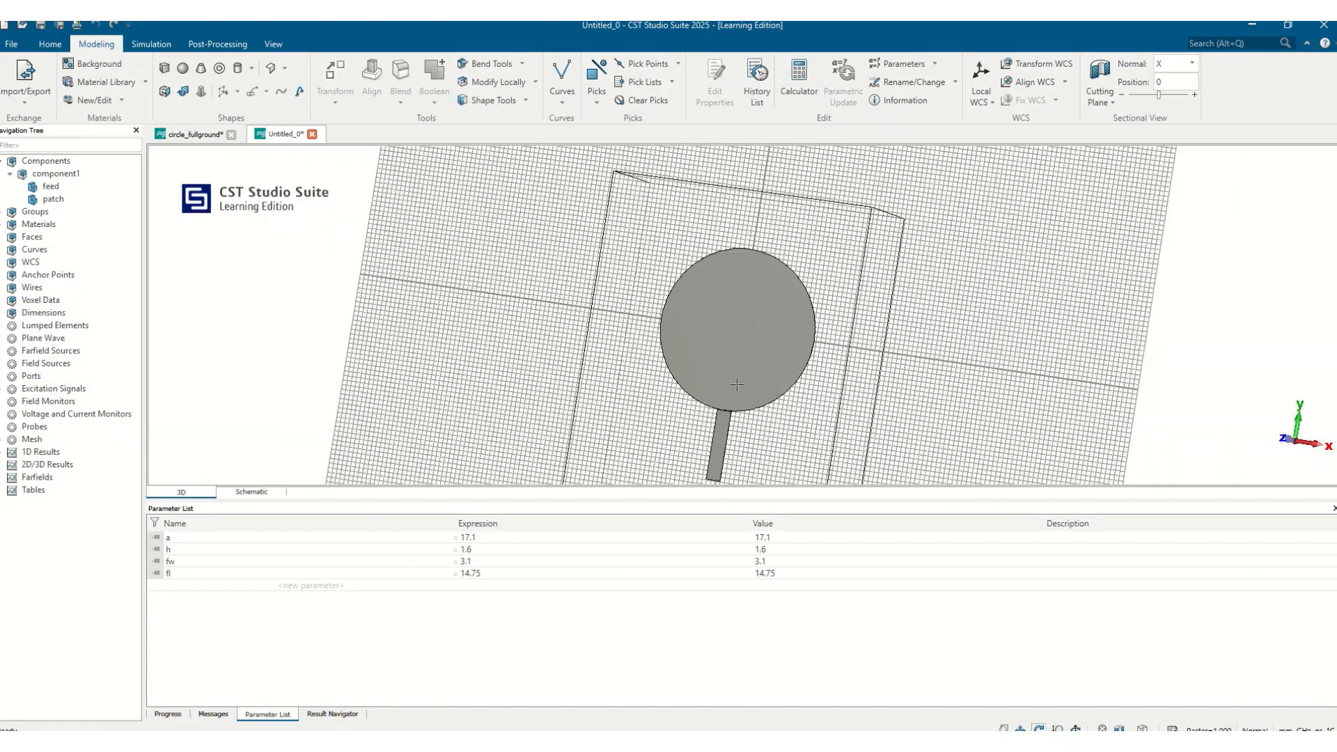
pyautogui.scroll(2, 736, 385)
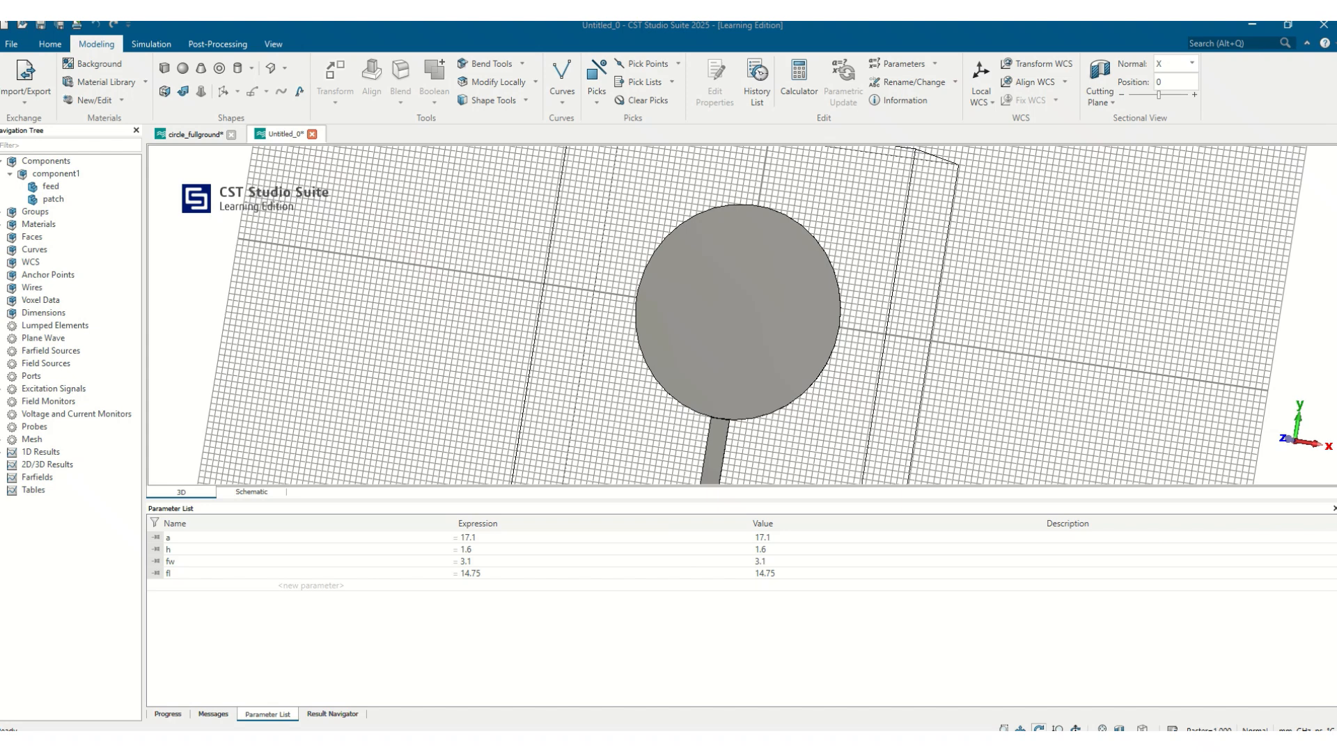
pyautogui.doubleClick(738, 379)
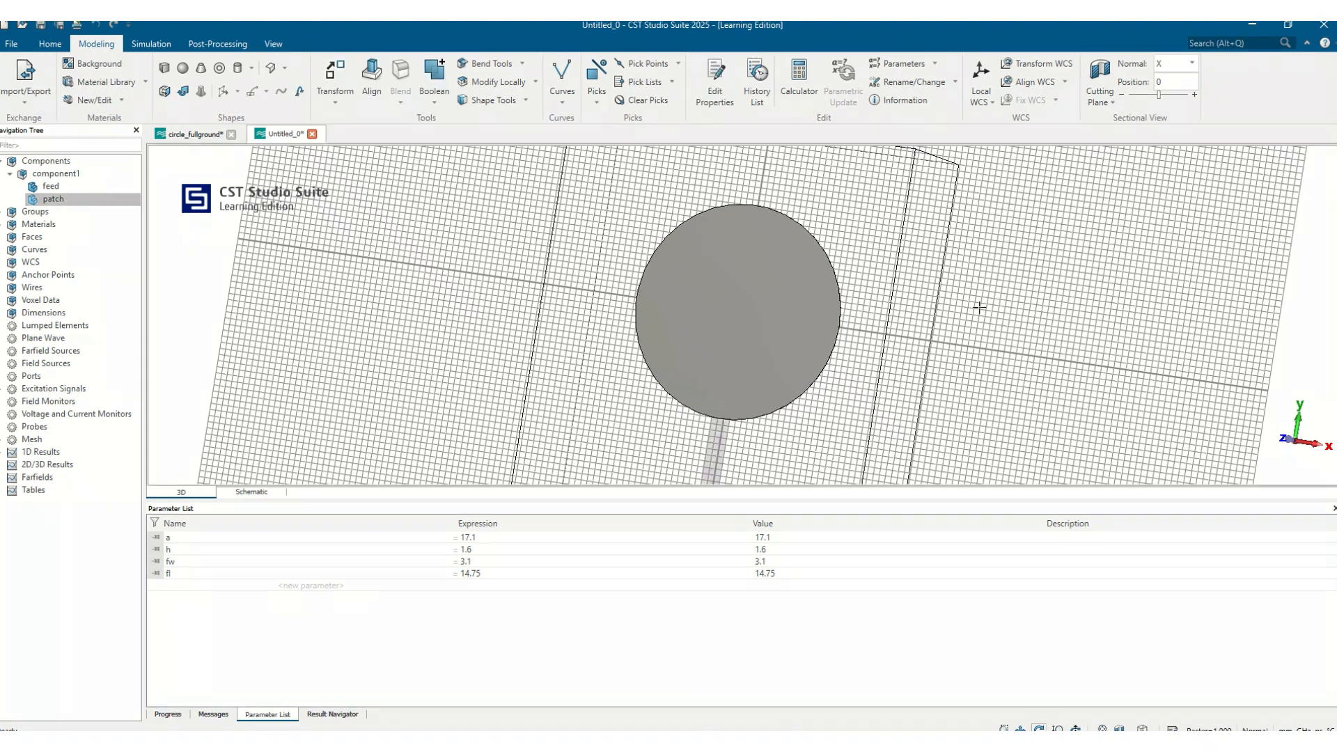
pyautogui.scroll(-3, 978, 317)
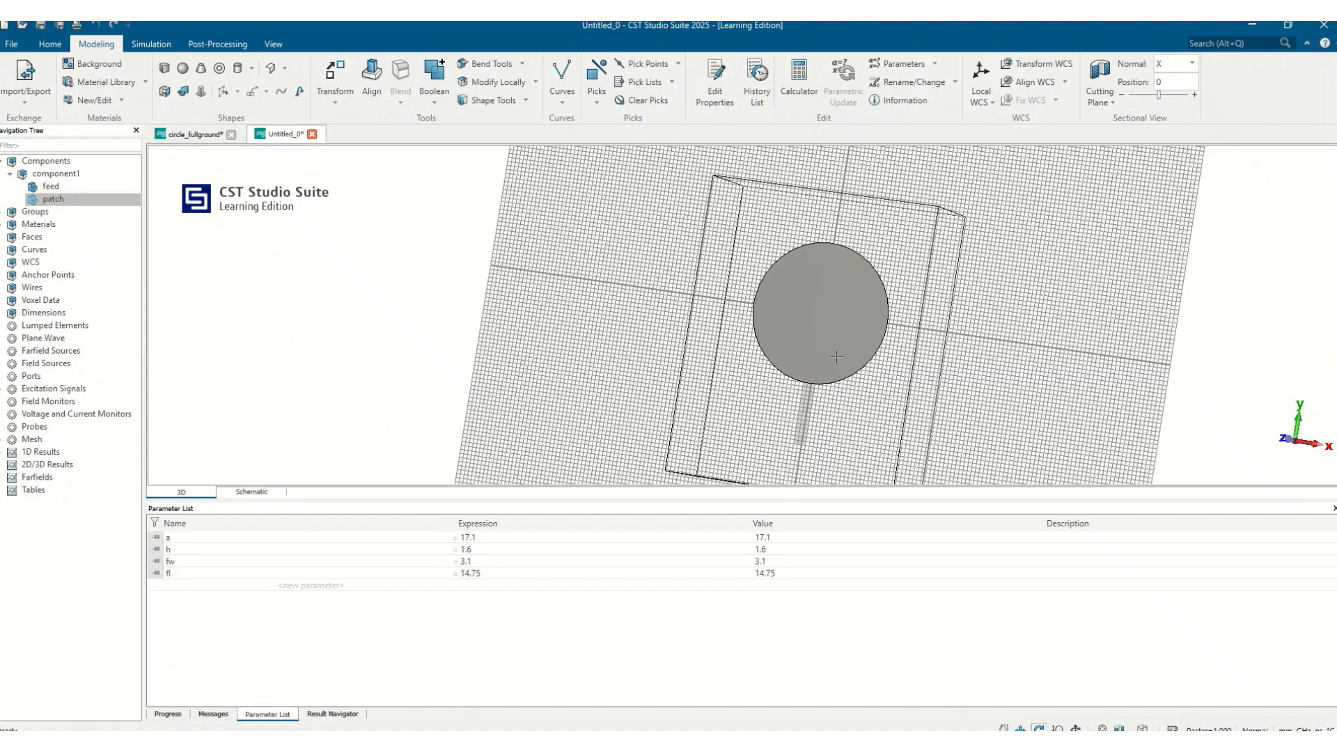
pyautogui.scroll(5, 836, 360)
pyautogui.scroll(3, 829, 380)
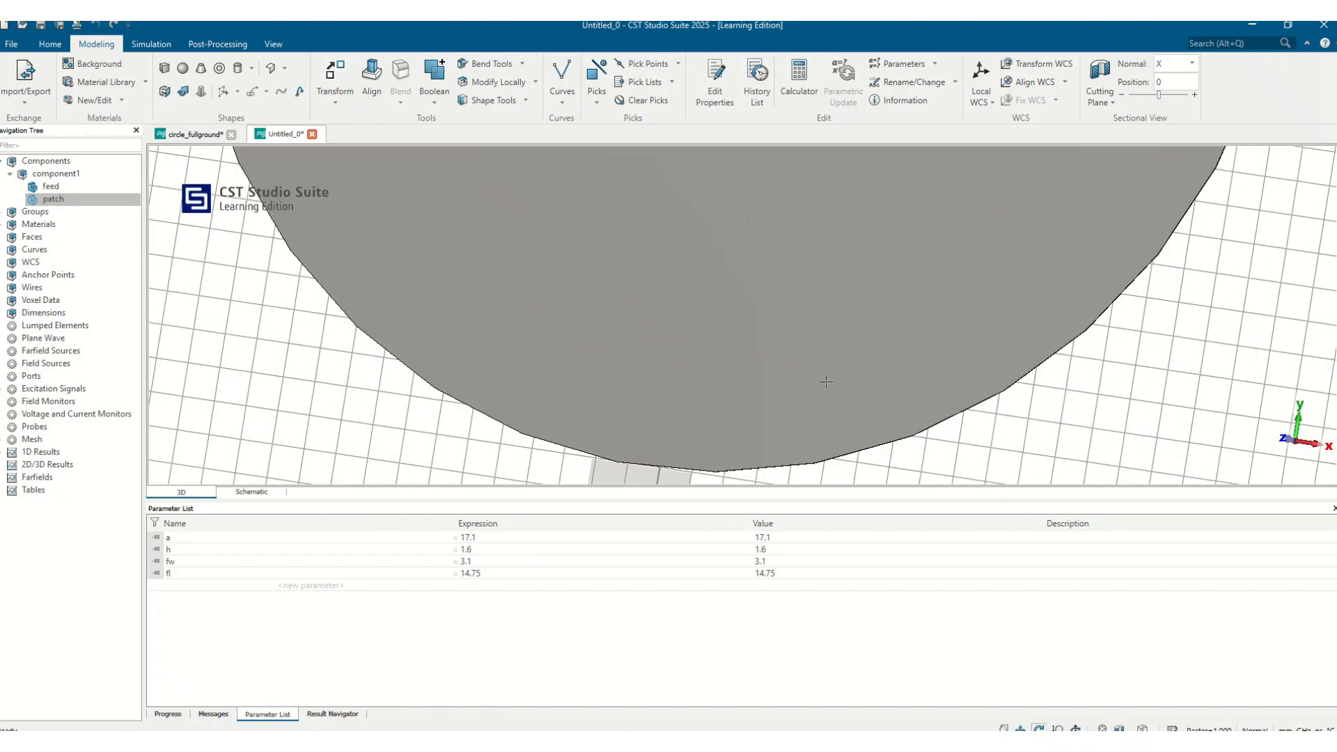
pyautogui.scroll(2, 642, 454)
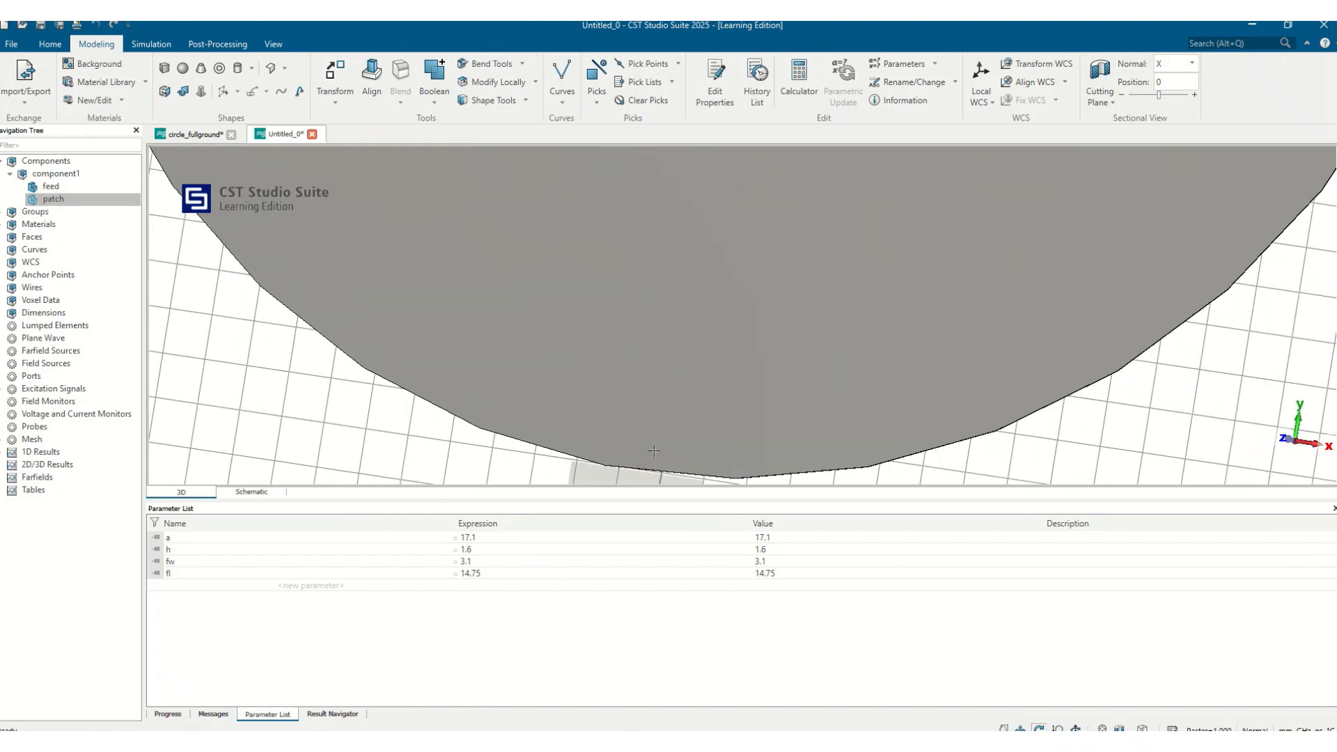
pyautogui.scroll(-3, 656, 449)
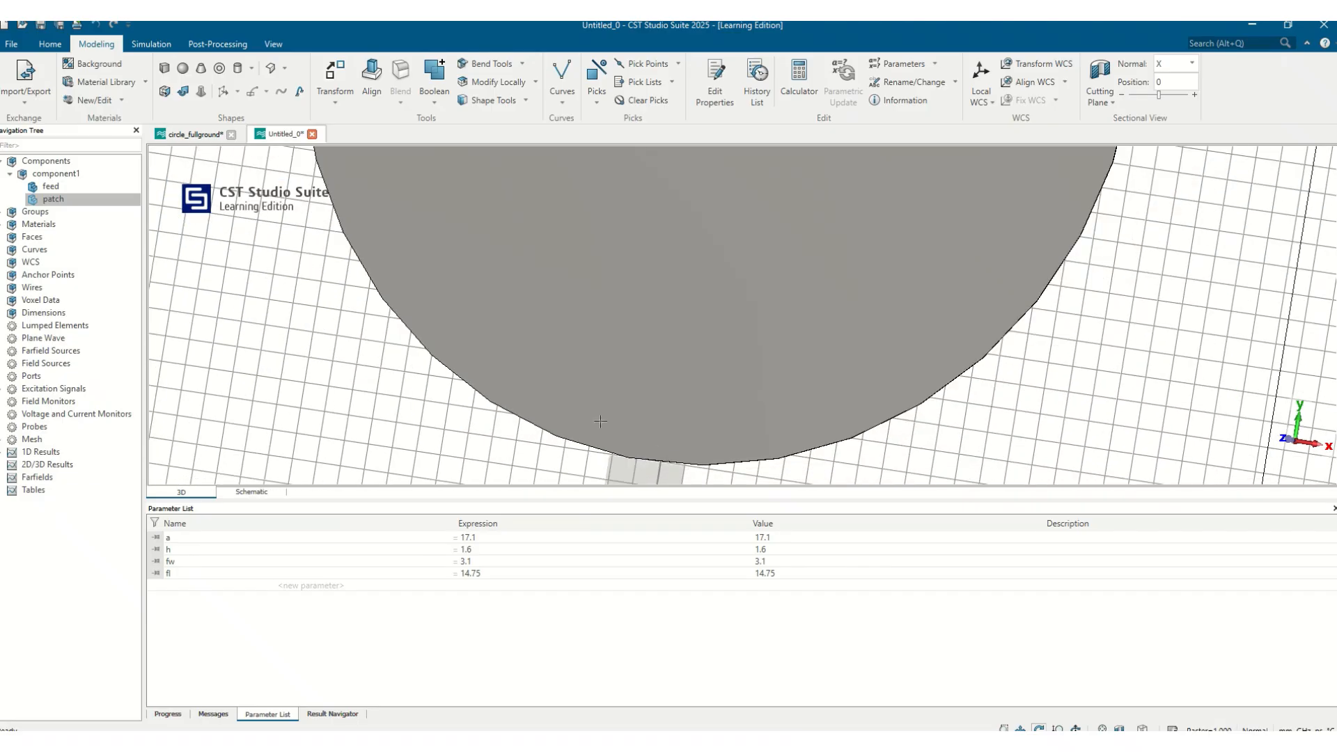
# Edit the feed brick's history definition to set its Ymin to -a+1
pyautogui.doubleClick(61, 186)
pyautogui.doubleClick(1201, 159)
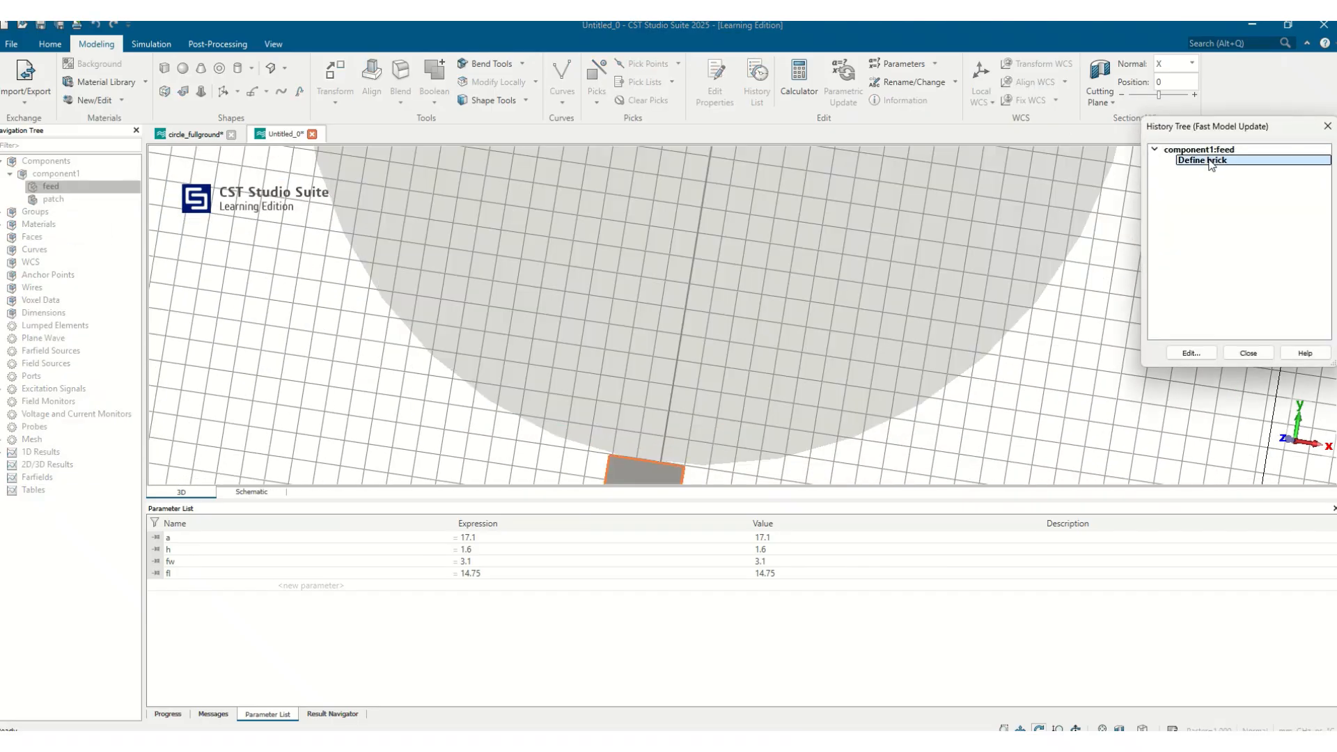
pyautogui.click(1147, 232)
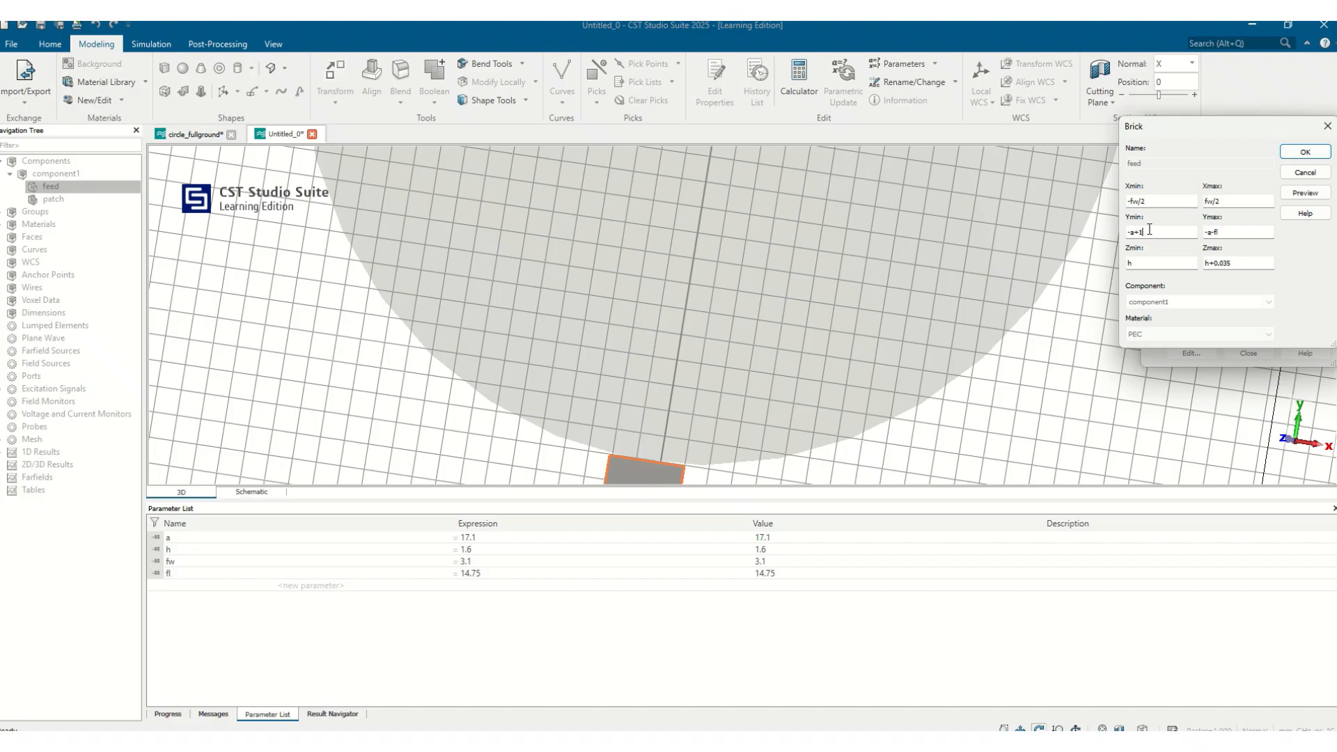
pyautogui.write('+1')
pyautogui.click(1289, 192)
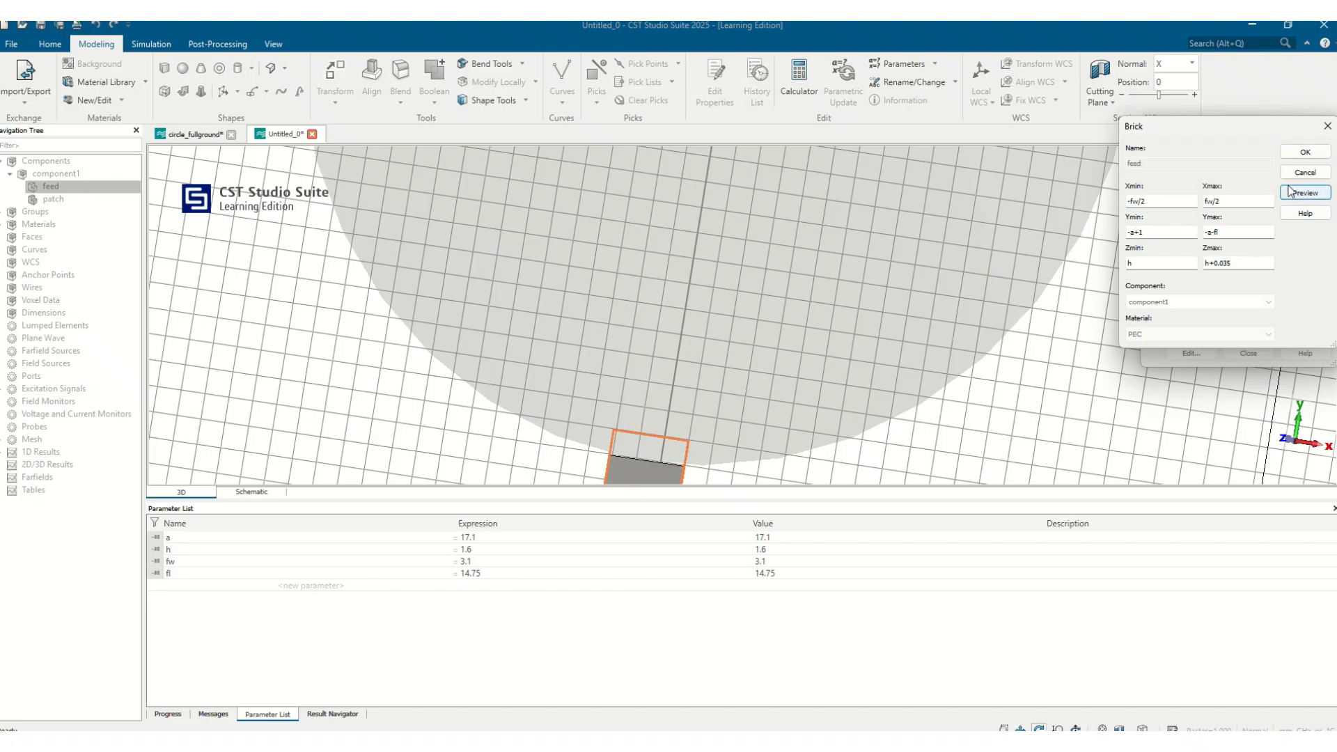
pyautogui.click(1304, 151)
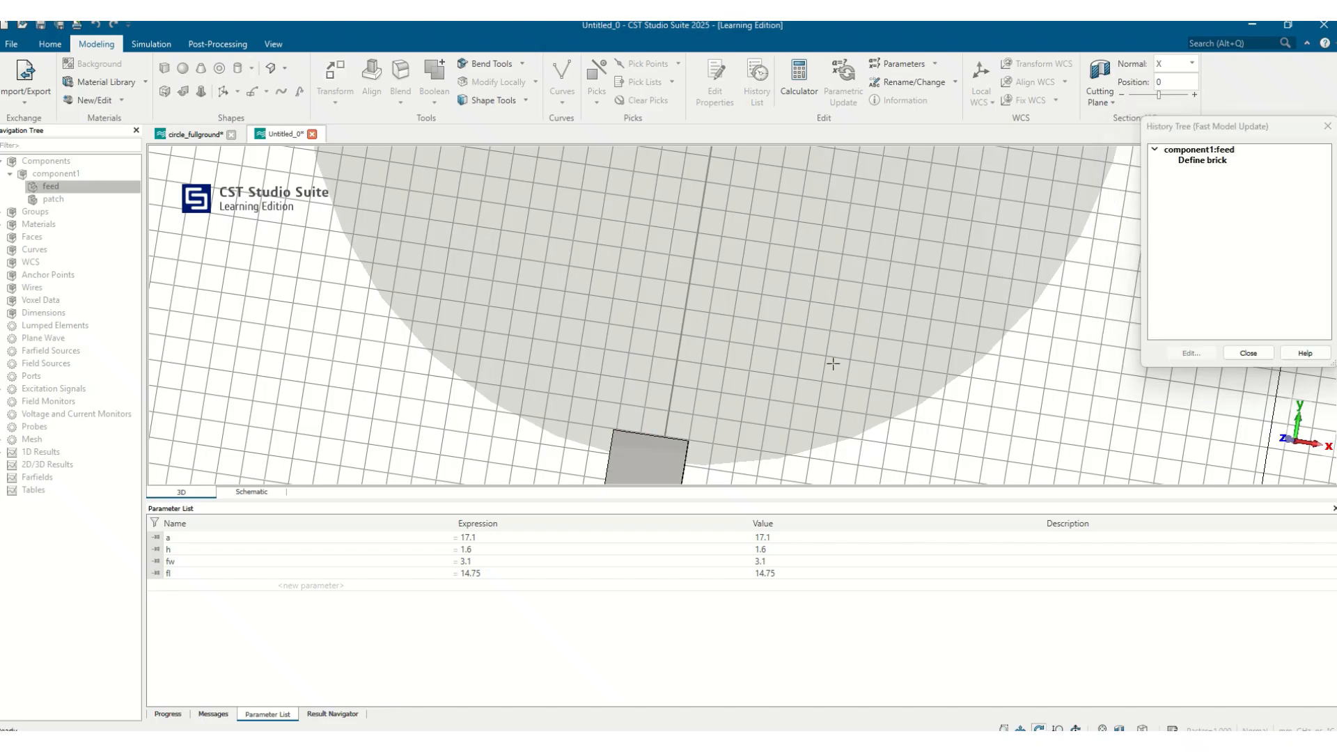
pyautogui.click(1247, 352)
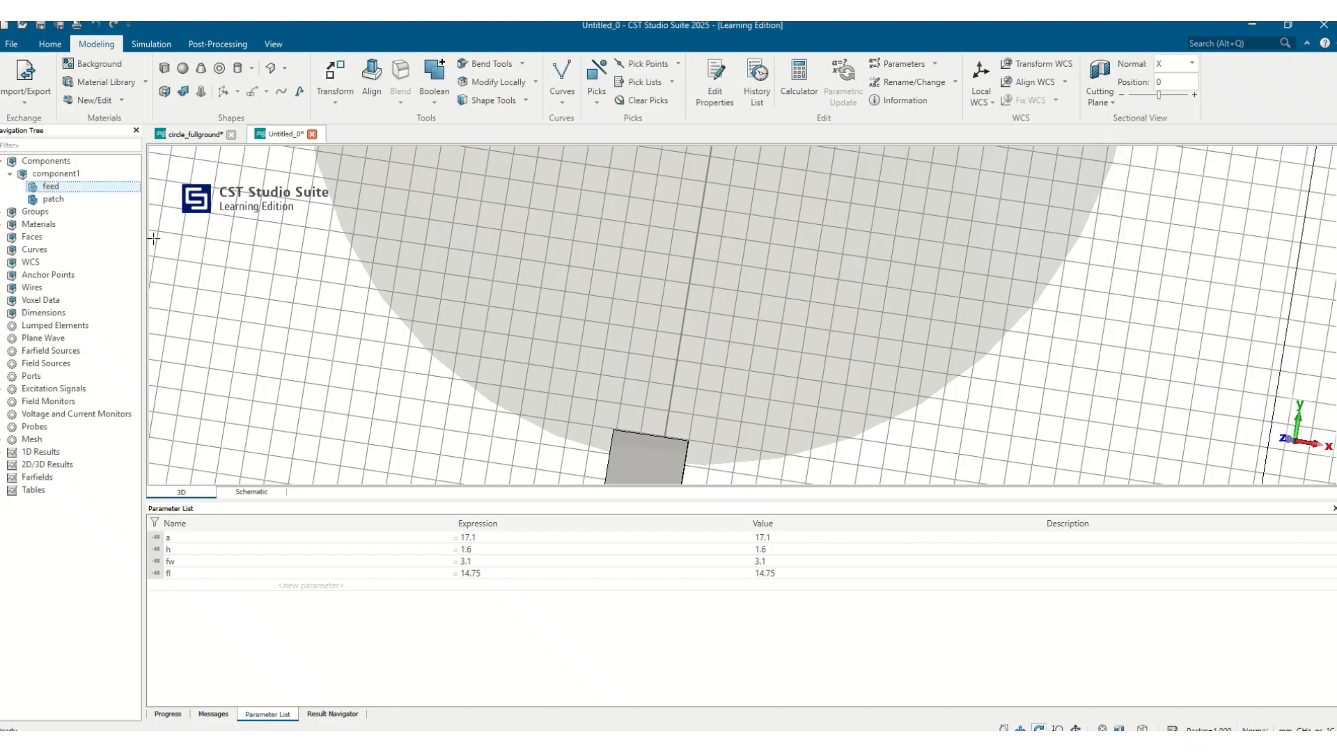
# Try to add the patch to the feed with a Boolean Add
pyautogui.press('+')
pyautogui.click(43, 201)
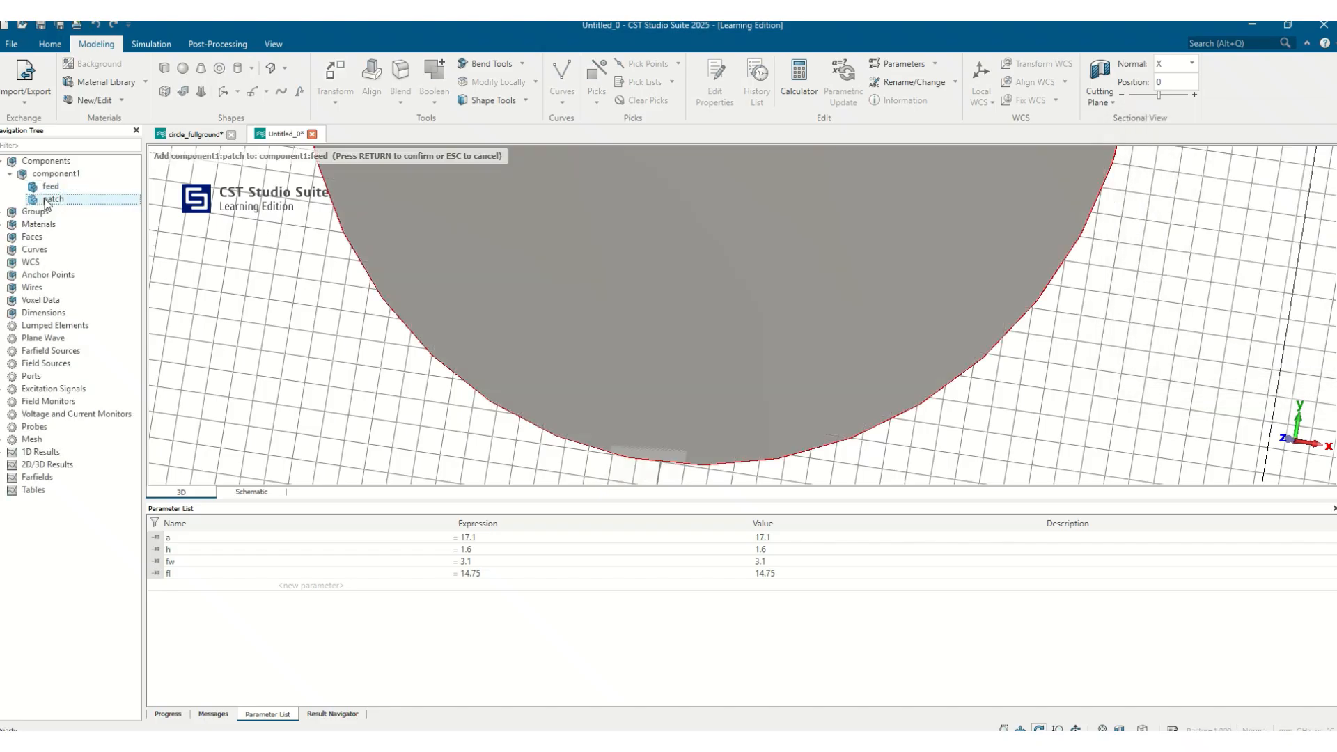
pyautogui.press('Return')
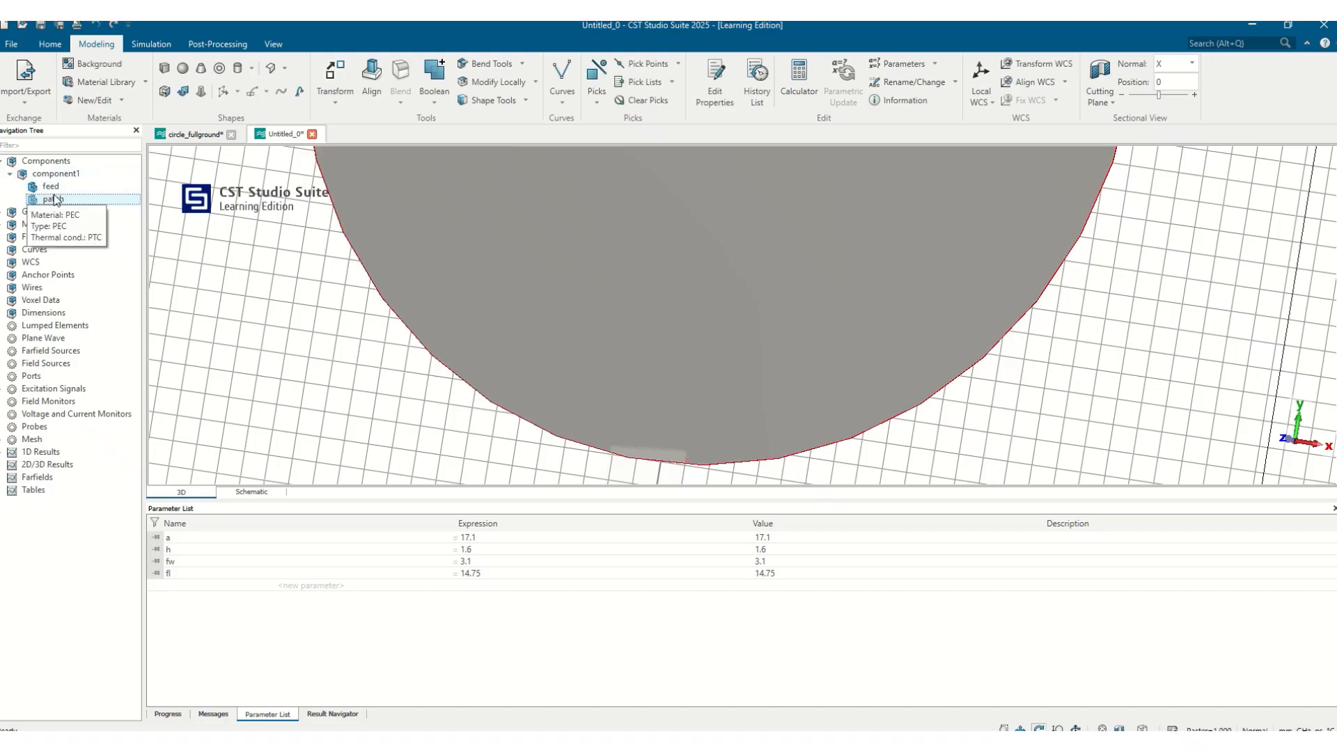
# Unite the feed with the patch using Boolean Add
pyautogui.click(435, 98)
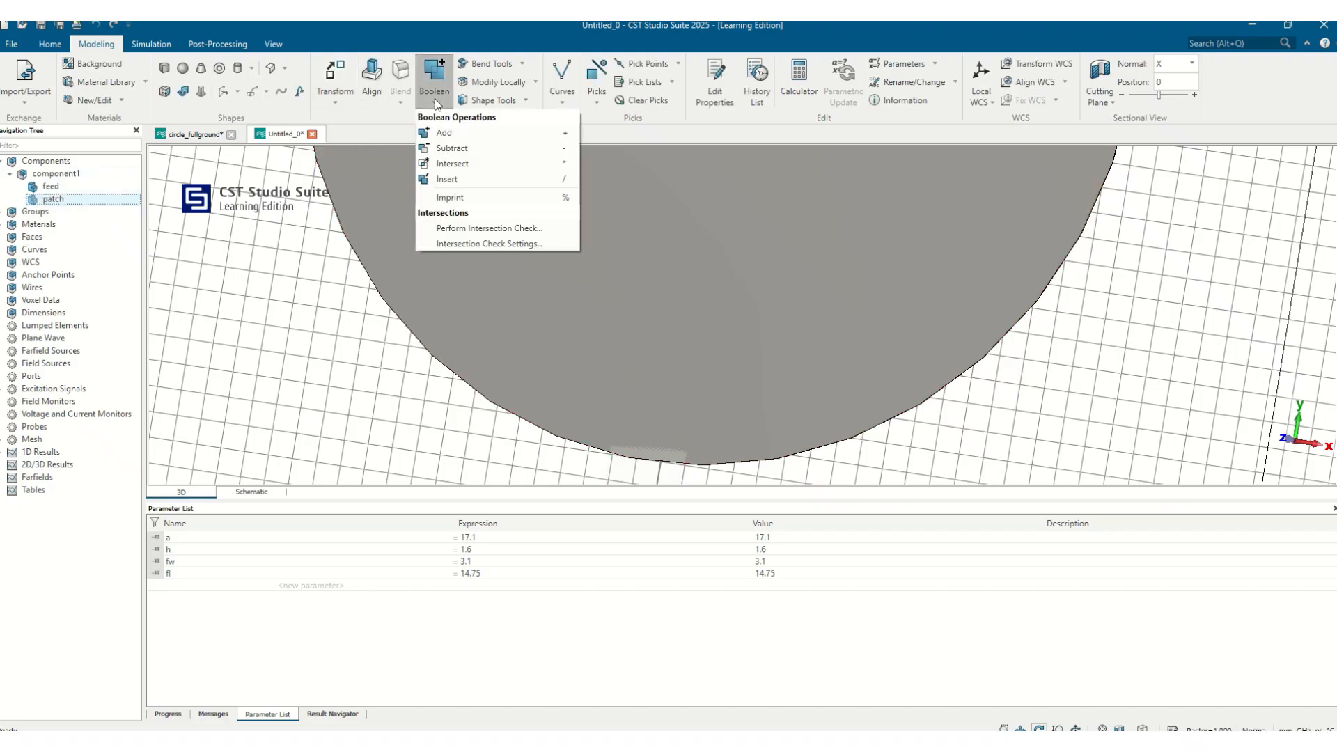
pyautogui.click(441, 132)
pyautogui.click(72, 188)
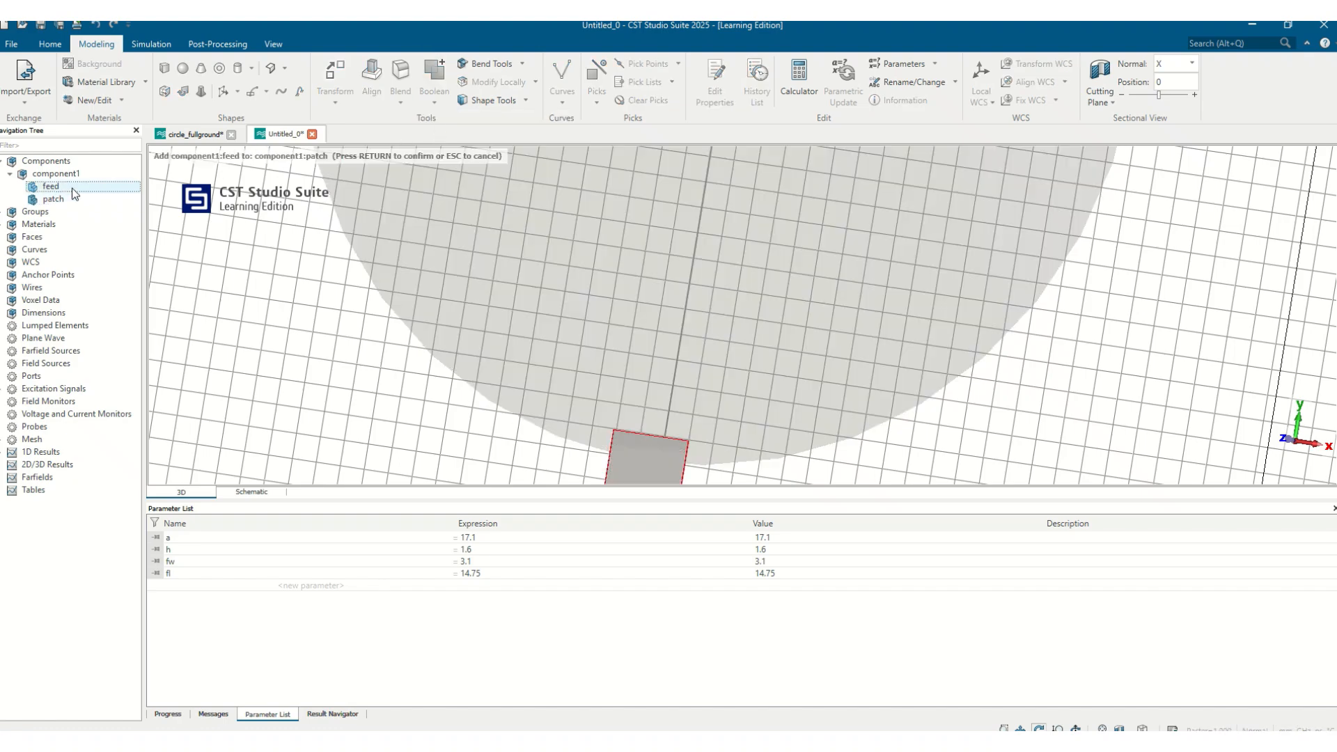
pyautogui.press('Return')
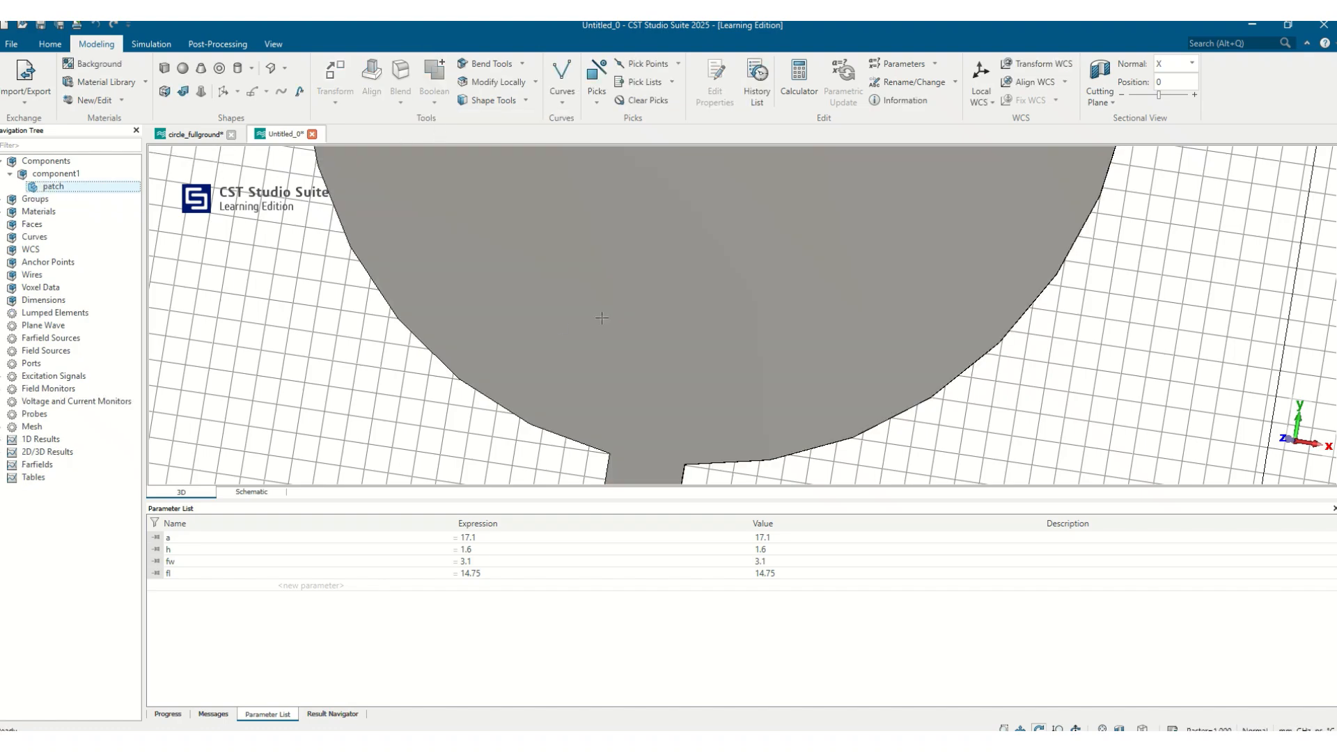
# Start a brick named diel spanning X from -a-10 to a+10 and Y from -a-fl to a+5
pyautogui.press('space')
pyautogui.moveTo(731, 334); pyautogui.dragTo(766, 313)
pyautogui.click(165, 70)
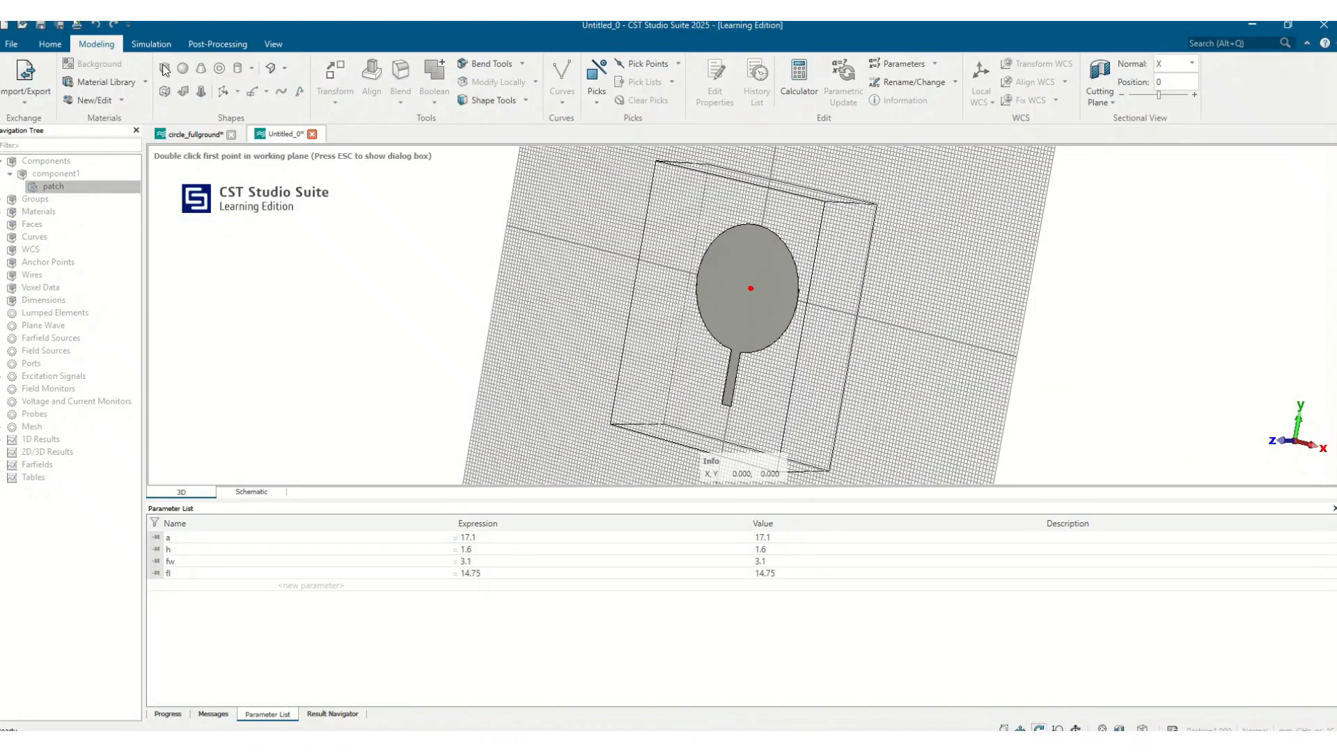
pyautogui.press('Escape')
pyautogui.write('diel')
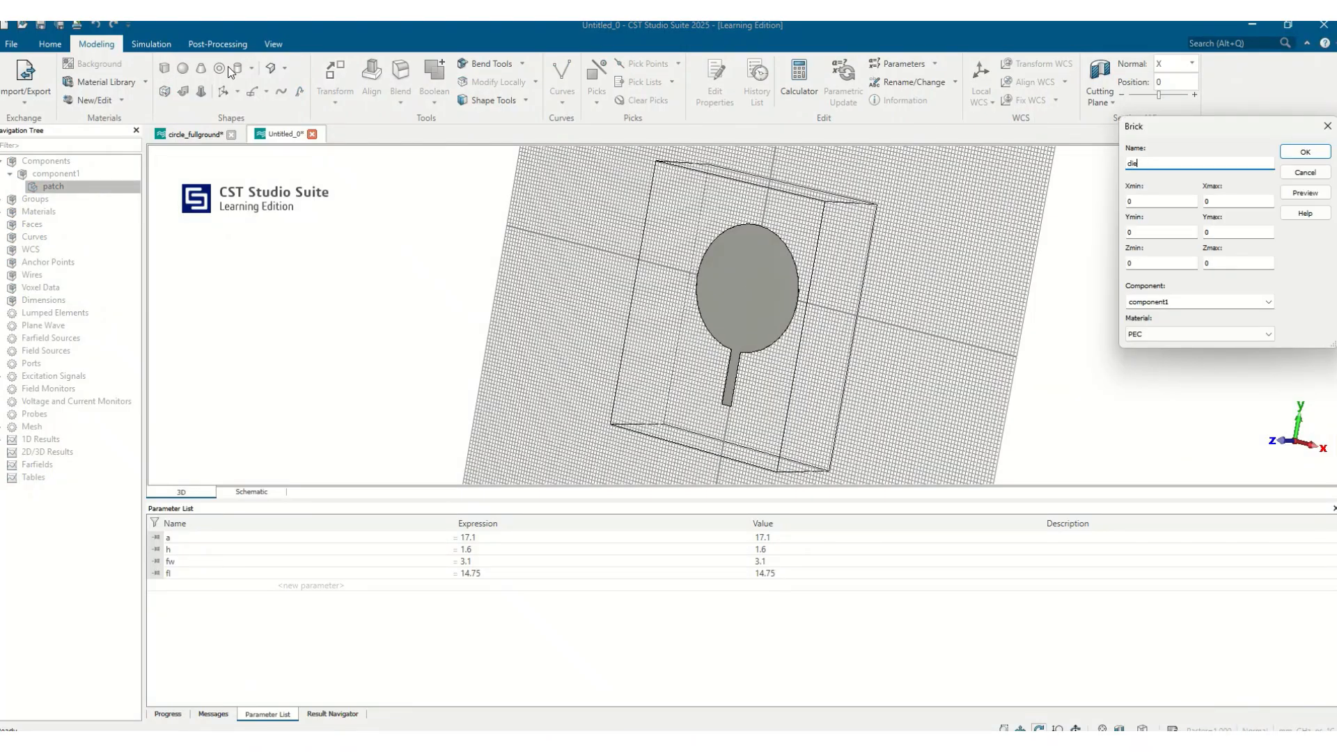
pyautogui.press('Tab')
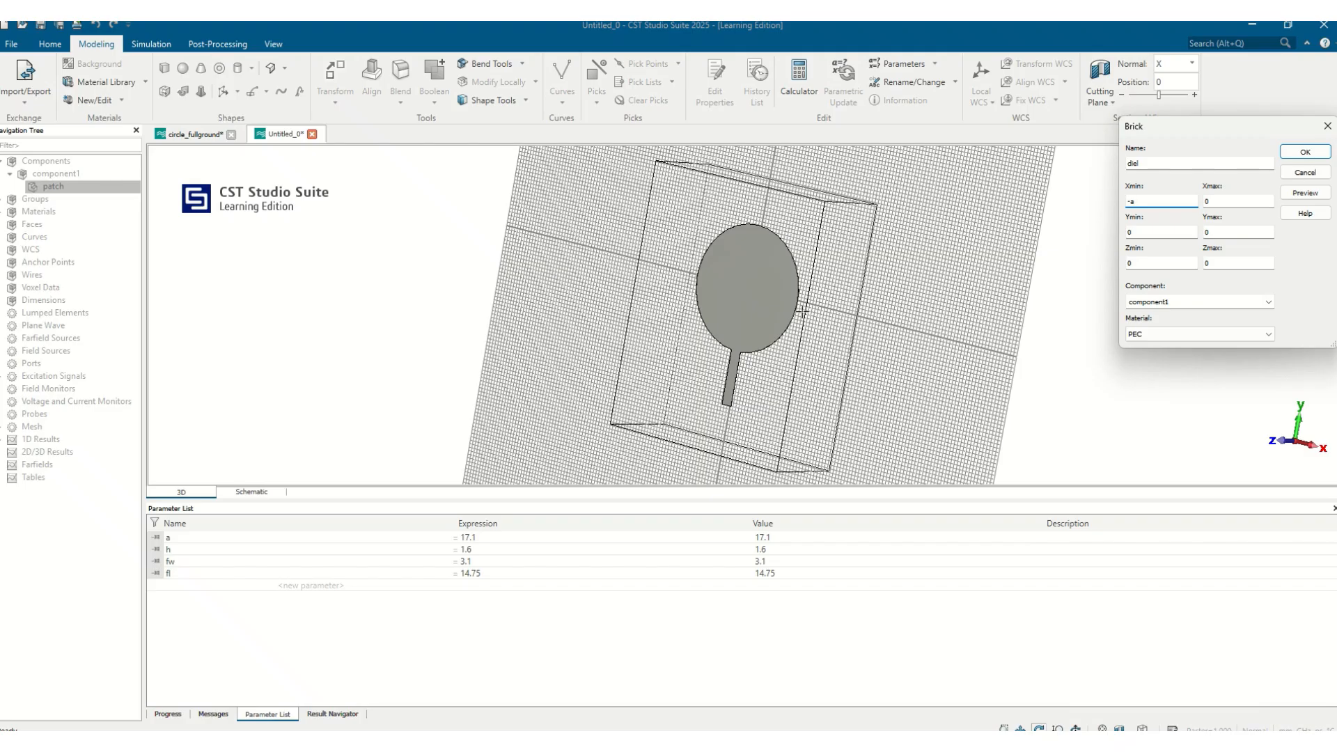
pyautogui.moveTo(802, 312); pyautogui.dragTo(983, 294)
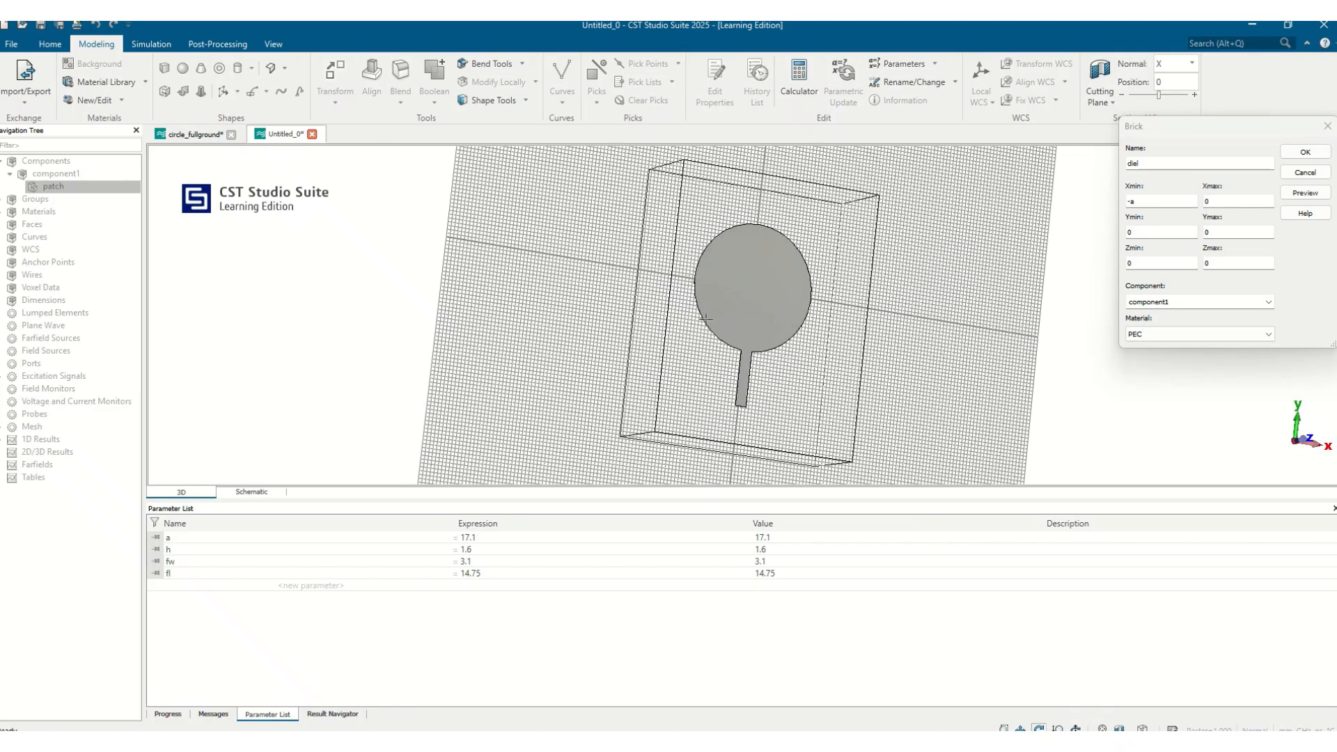
pyautogui.moveTo(705, 319); pyautogui.dragTo(750, 268)
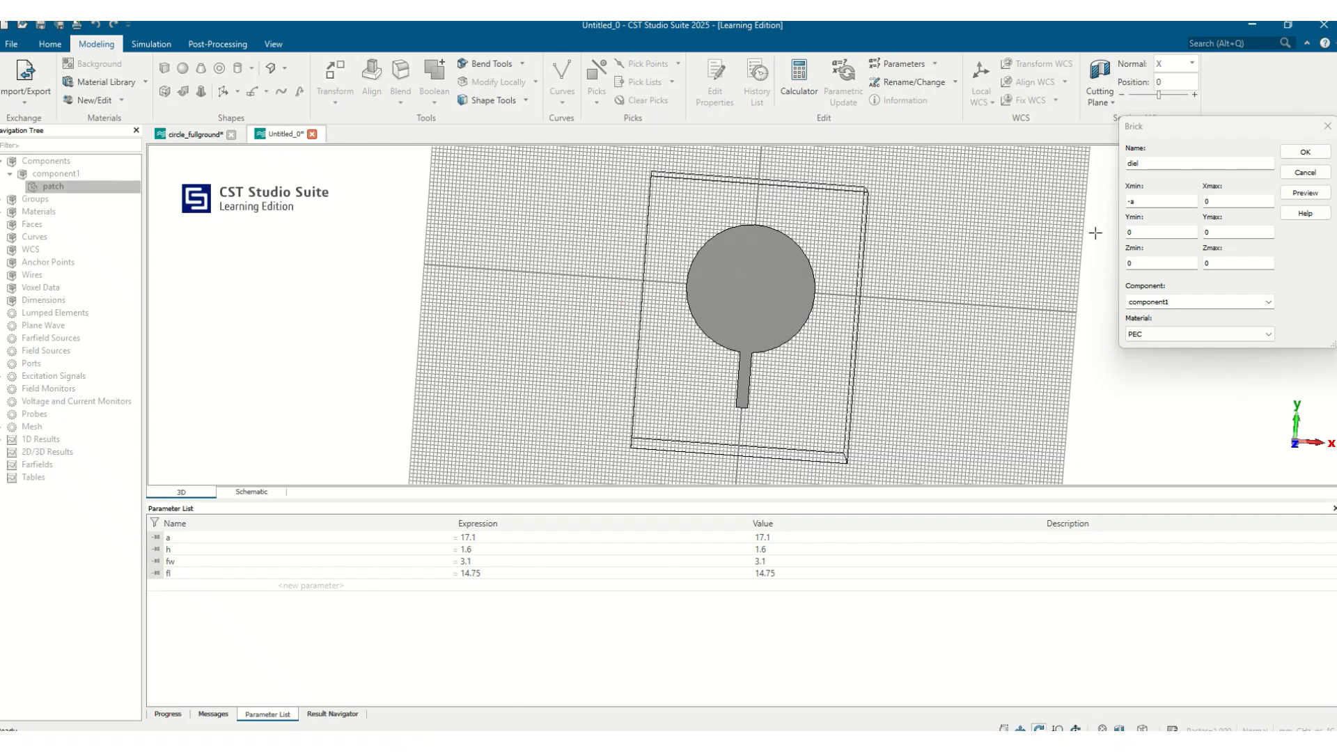
pyautogui.click(1142, 202)
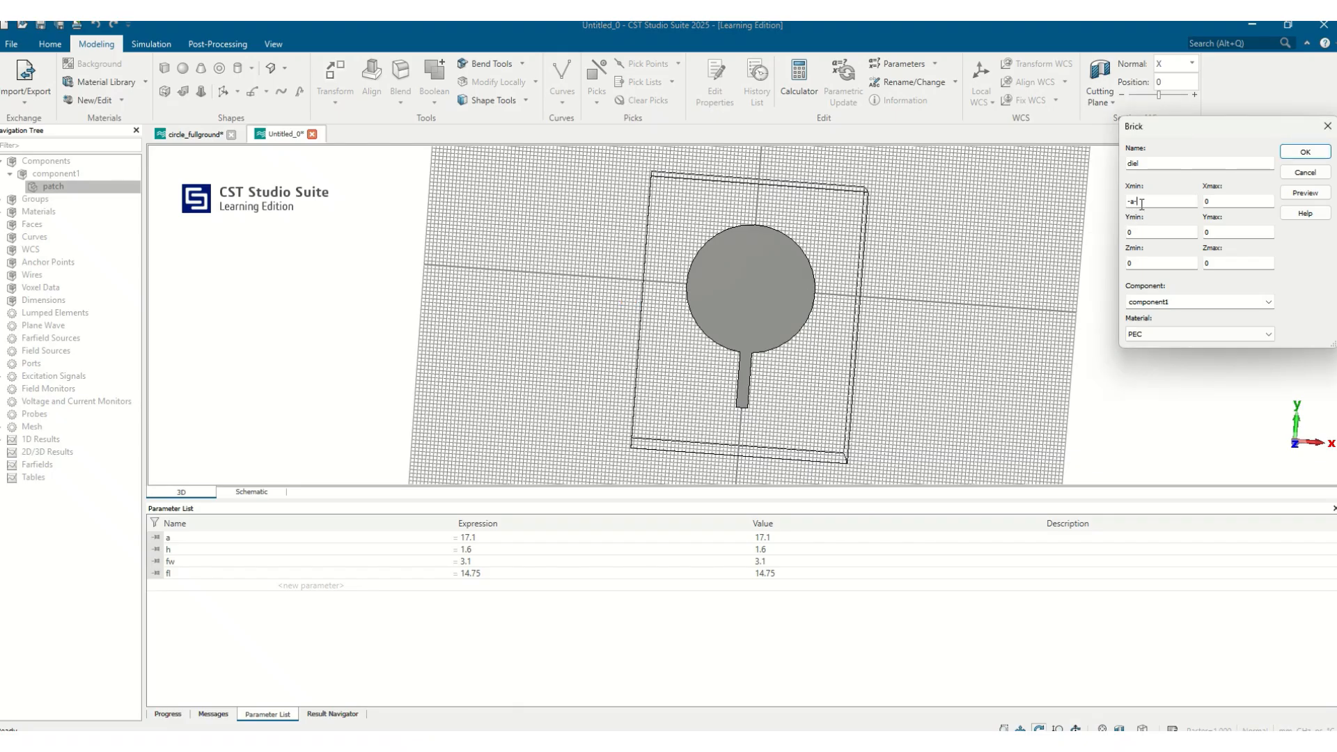
pyautogui.press('Tab')
pyautogui.press('Tab')
pyautogui.write('-a-fl')
pyautogui.press('Tab')
pyautogui.write('a+5')
# Set the diel brick's Z from 0 to h, assign FR-4 (lossy) as material, preview and confirm it
pyautogui.click(1145, 263)
pyautogui.doubleClick(1236, 265)
pyautogui.write('h')
pyautogui.click(1149, 334)
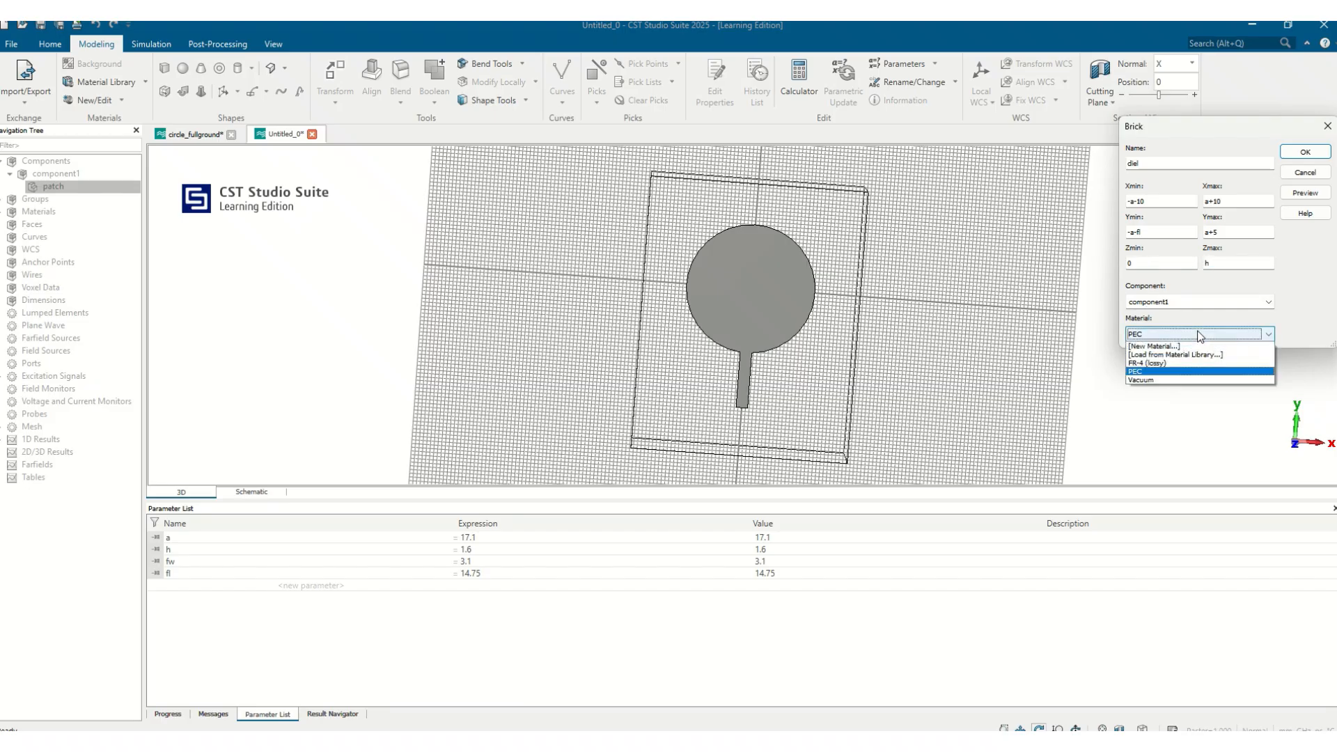
pyautogui.click(1174, 360)
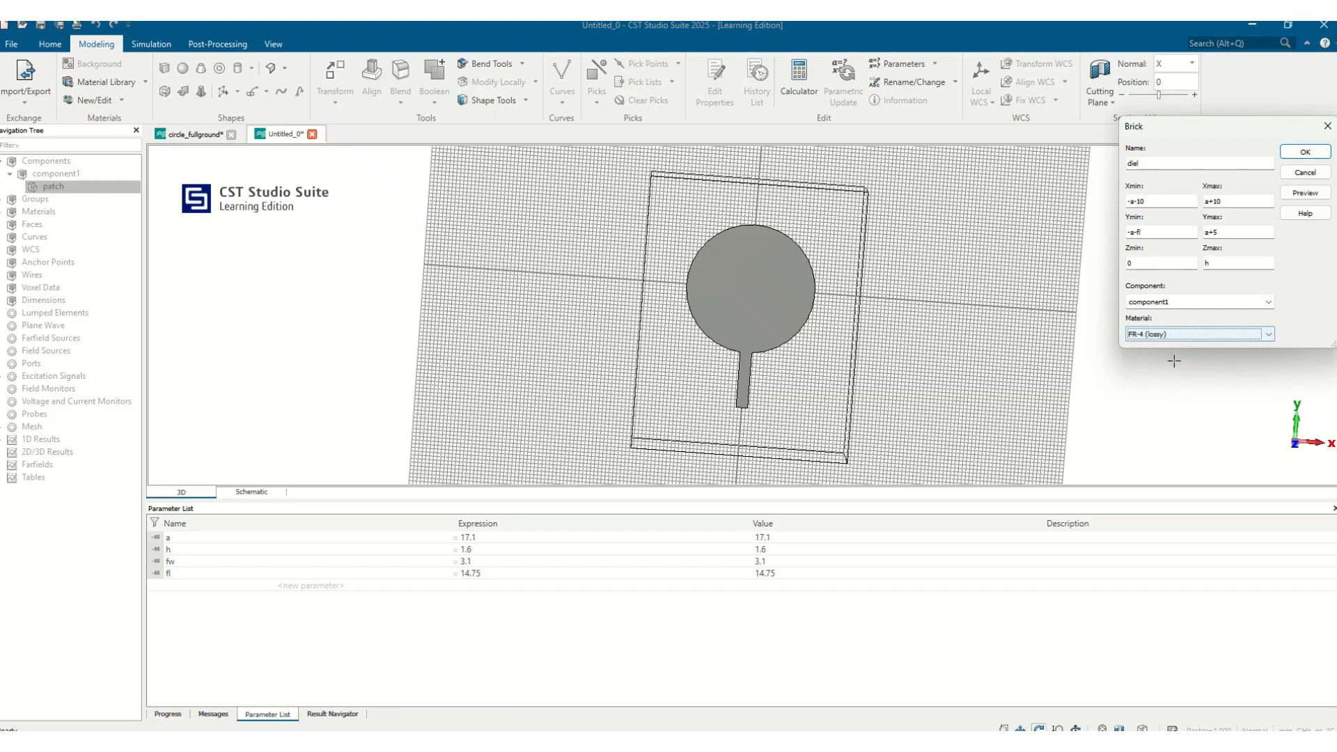
pyautogui.click(1305, 193)
pyautogui.moveTo(564, 343); pyautogui.dragTo(1025, 202)
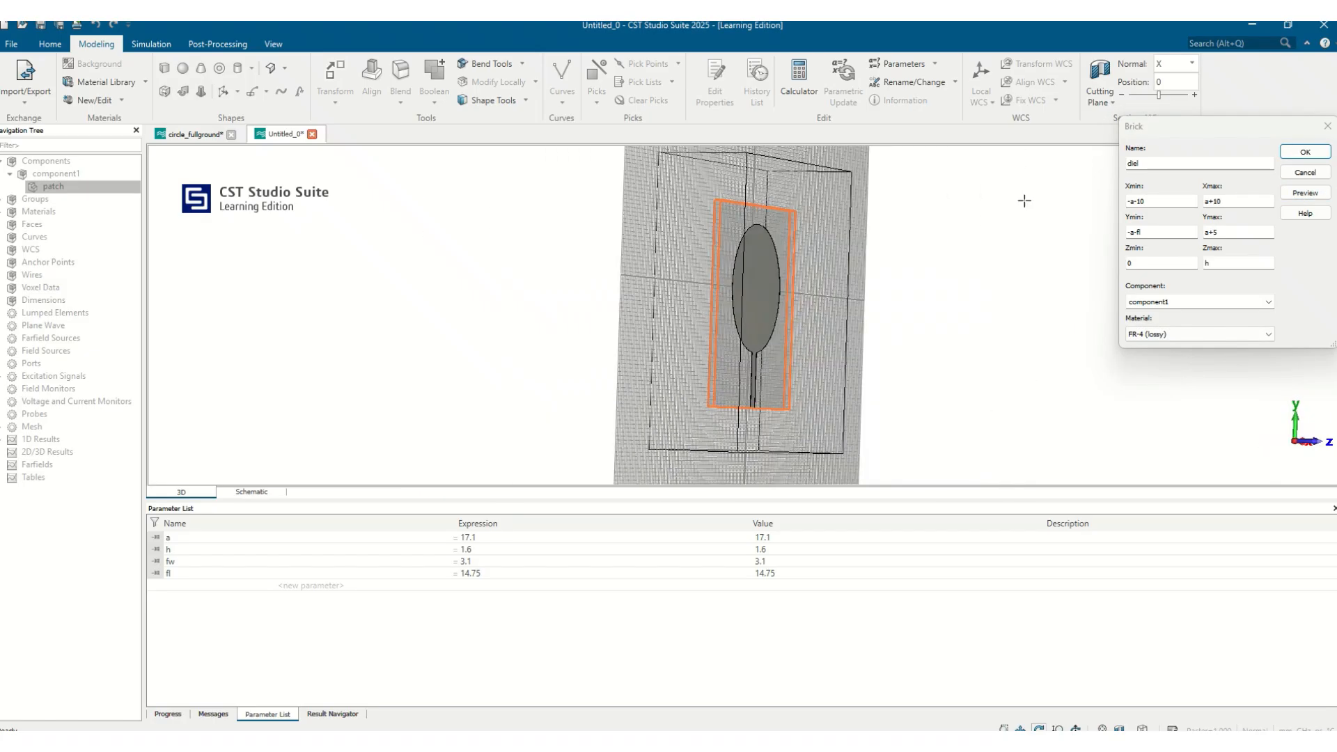
pyautogui.click(1306, 151)
pyautogui.moveTo(758, 331); pyautogui.dragTo(572, 373)
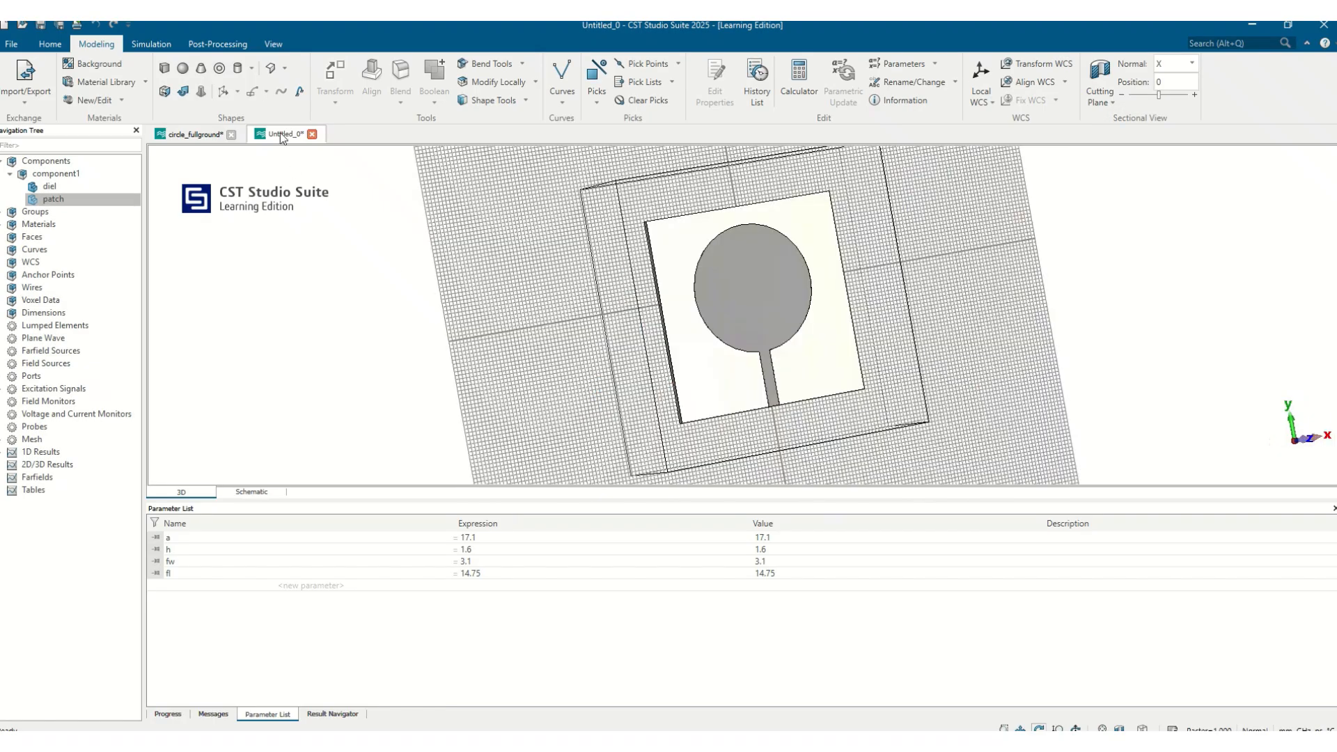
# Create a PEC brick named gnd spanning X -a-10 to a+10, Y -a-fl to a+5, with zero thickness
pyautogui.click(164, 68)
pyautogui.press('Escape')
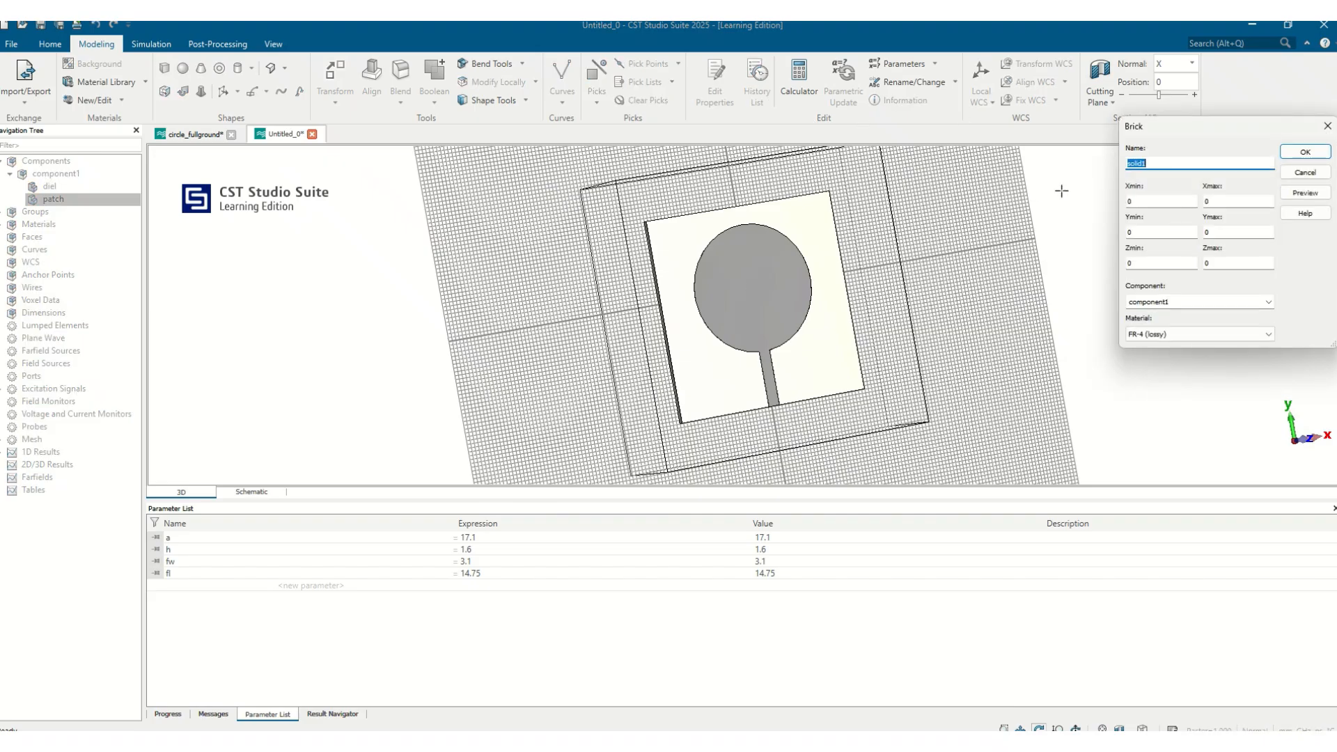
pyautogui.write('gnd')
pyautogui.press('Tab')
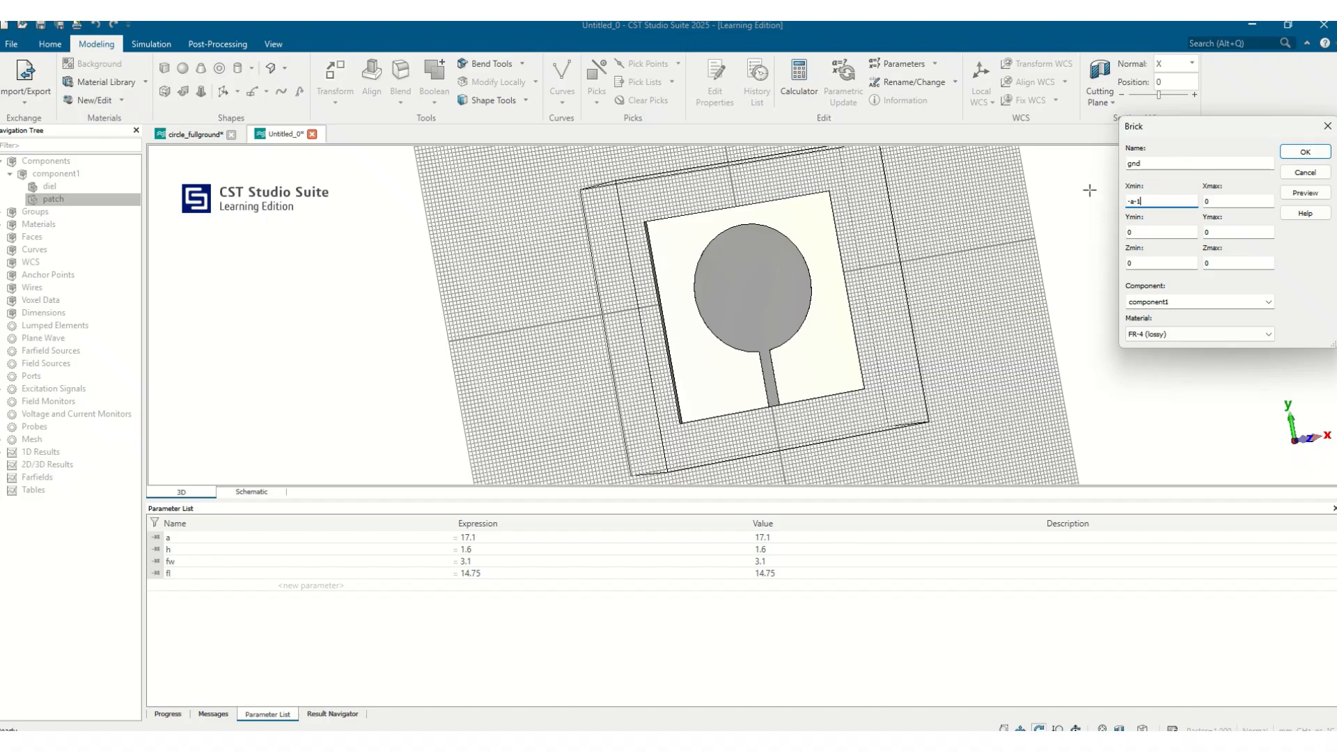
pyautogui.press('Tab')
pyautogui.write('a')
pyautogui.press('Tab')
pyautogui.press('Tab')
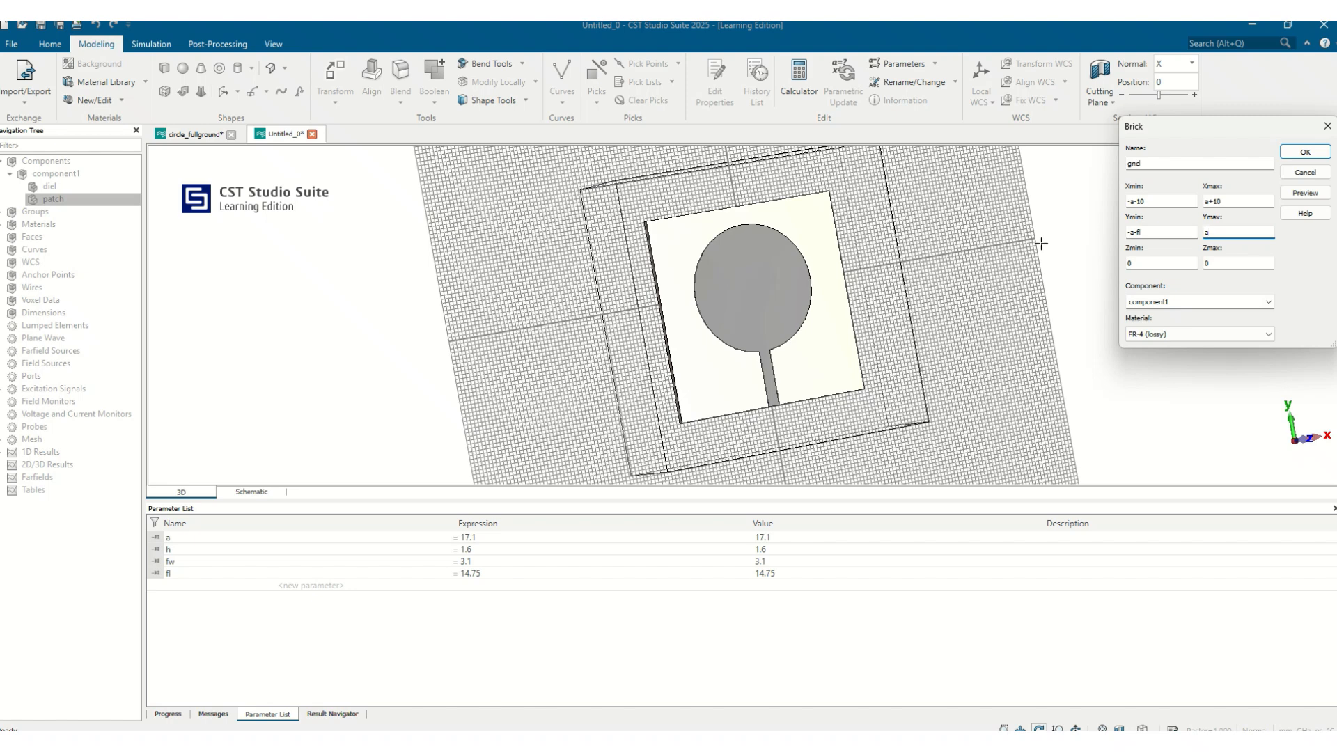
pyautogui.write('a+5')
pyautogui.click(1152, 268)
pyautogui.click(1196, 336)
pyautogui.click(1171, 370)
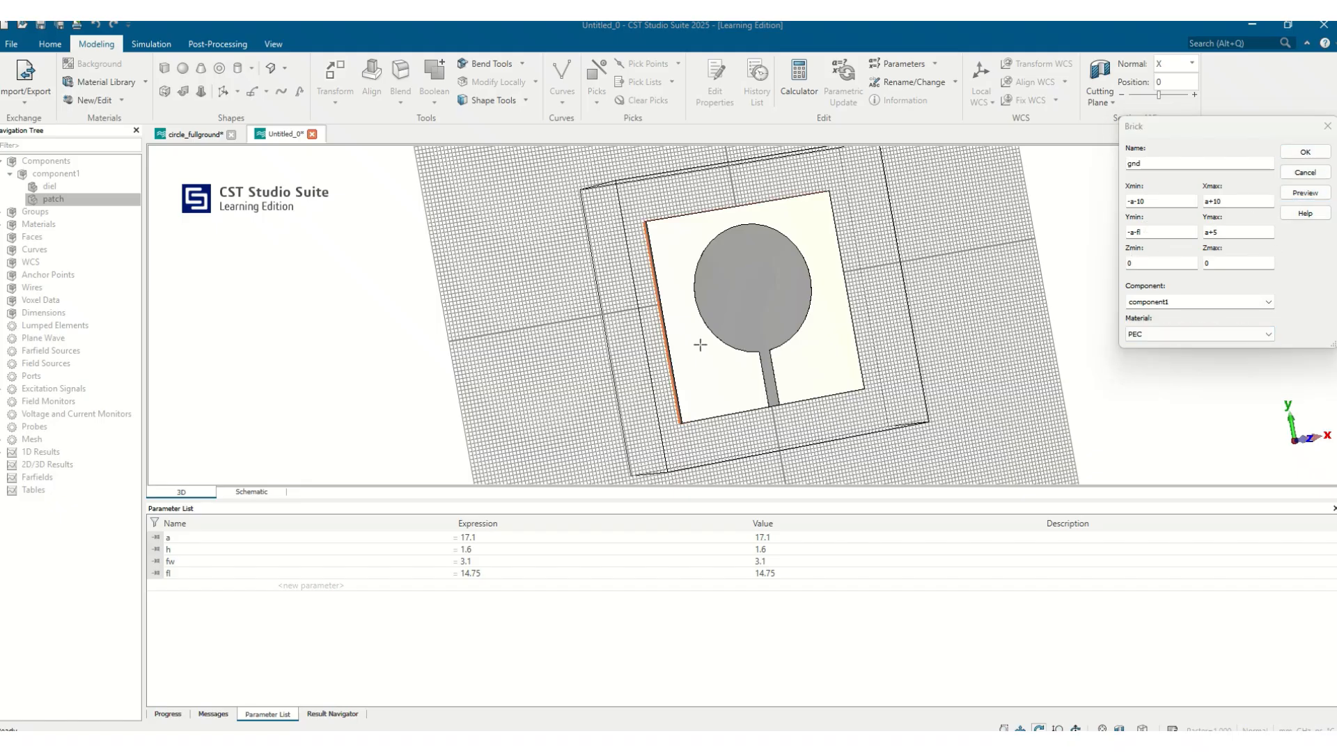
pyautogui.moveTo(699, 344); pyautogui.dragTo(942, 269)
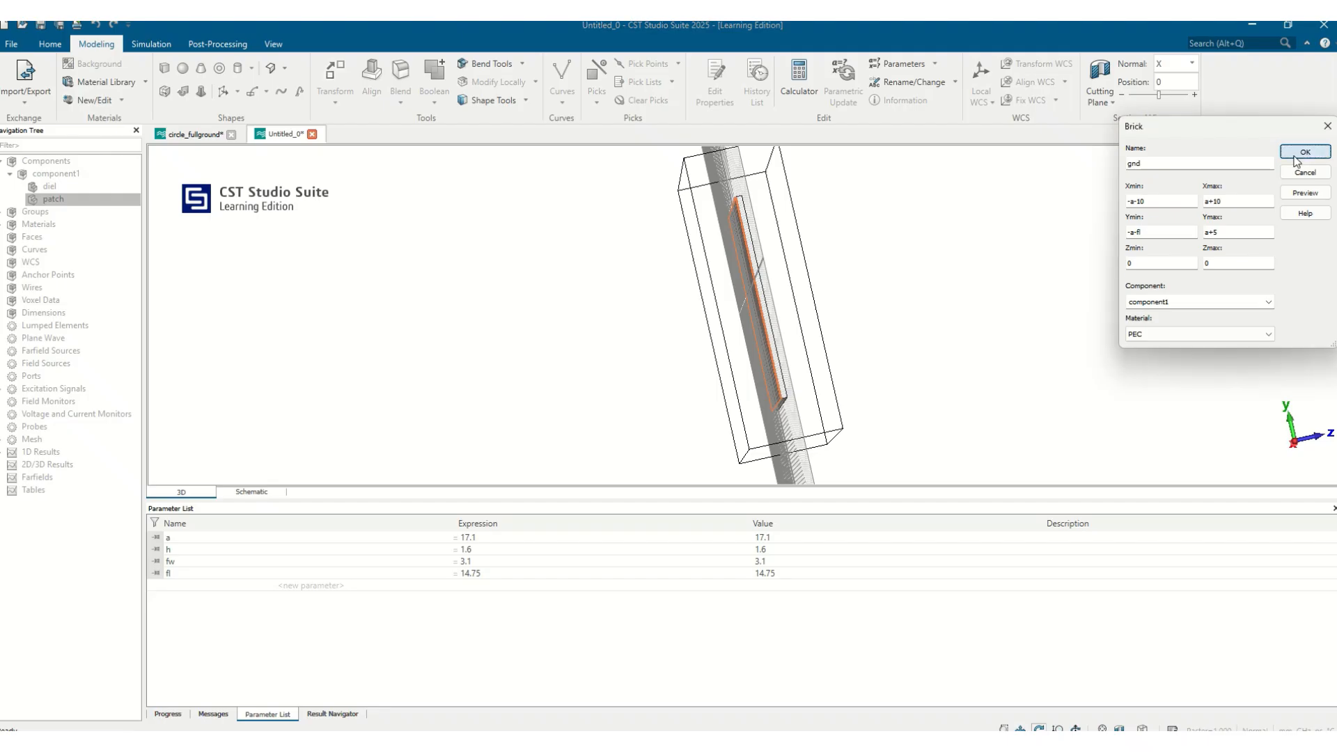
pyautogui.click(1294, 157)
pyautogui.moveTo(828, 299); pyautogui.dragTo(602, 347)
pyautogui.moveTo(571, 278); pyautogui.dragTo(724, 222)
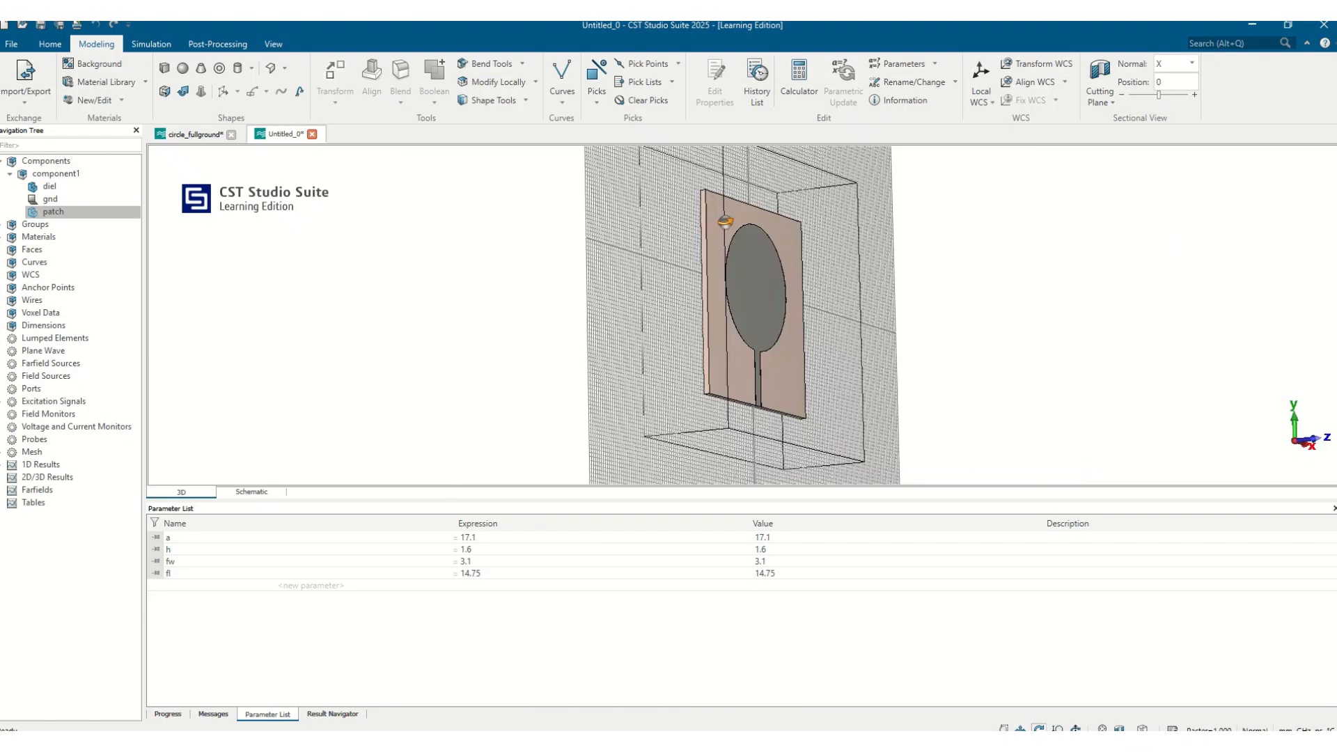
# Turn off the working plane and bounding box display and inspect the back of the substrate
pyautogui.press('space')
pyautogui.click(110, 173)
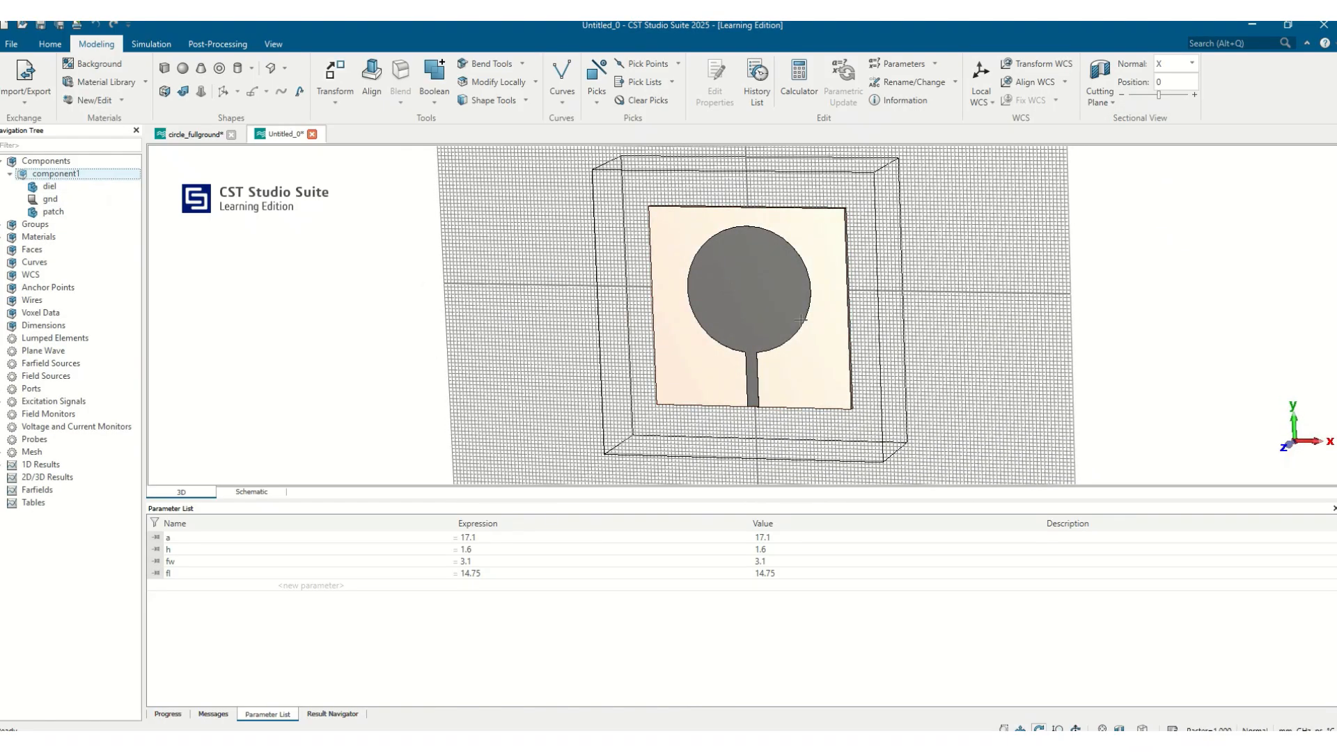
pyautogui.scroll(3, 801, 320)
pyautogui.click(273, 44)
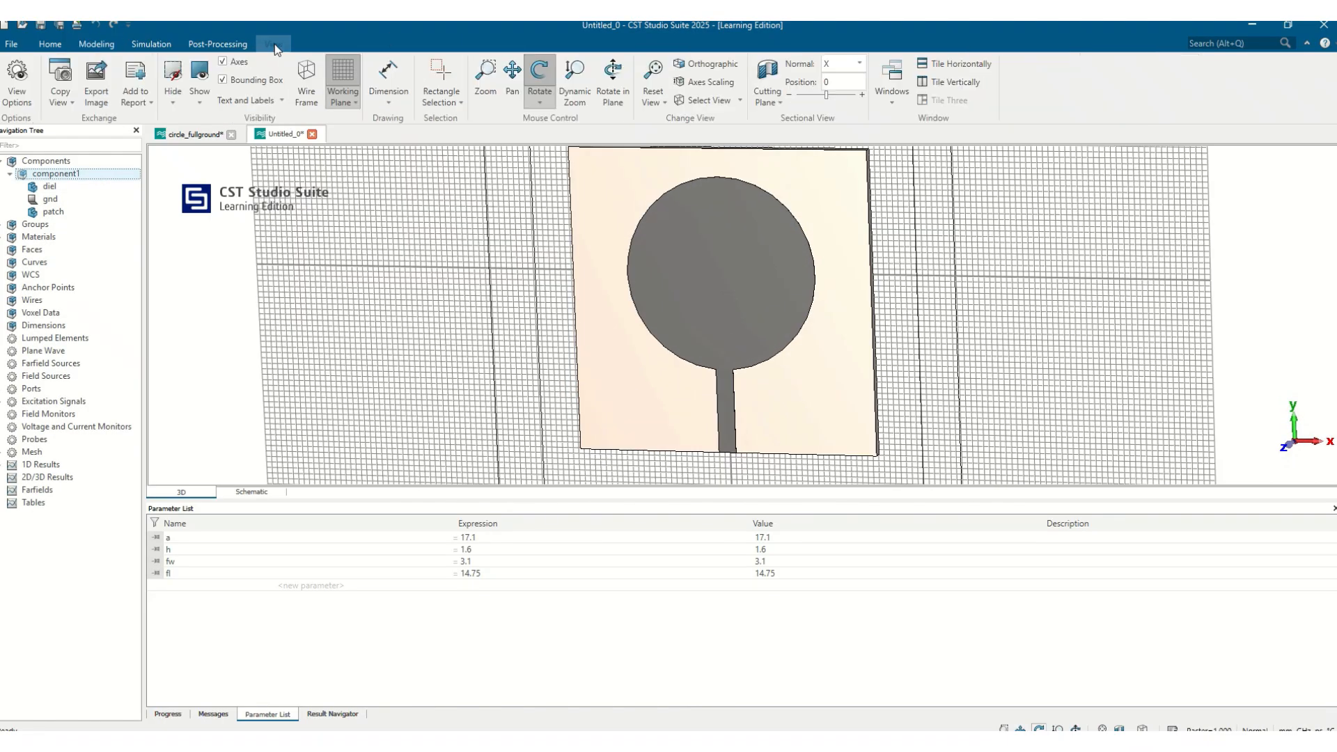
pyautogui.click(343, 73)
pyautogui.click(238, 80)
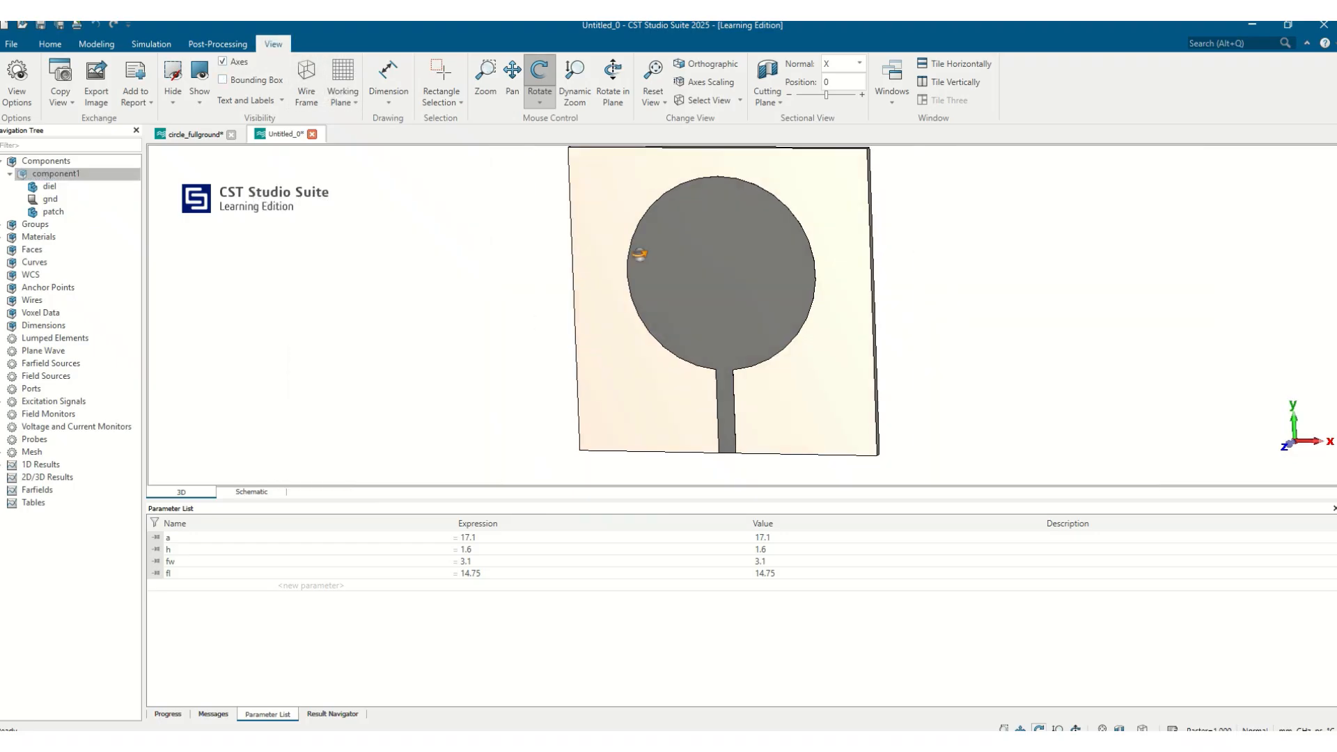
pyautogui.moveTo(639, 257); pyautogui.dragTo(735, 196)
pyautogui.scroll(-3, 805, 431)
pyautogui.scroll(3, 801, 421)
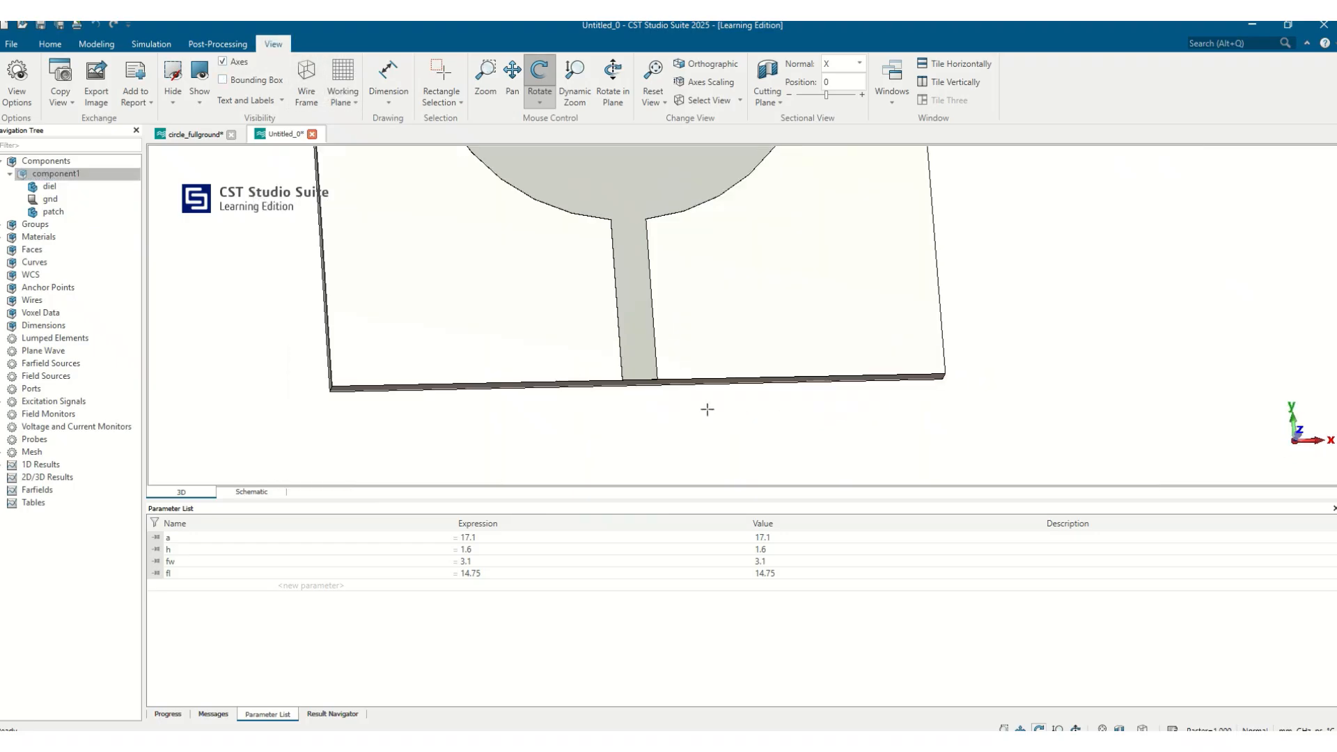
pyautogui.moveTo(707, 408); pyautogui.dragTo(1167, 367)
pyautogui.click(77, 201)
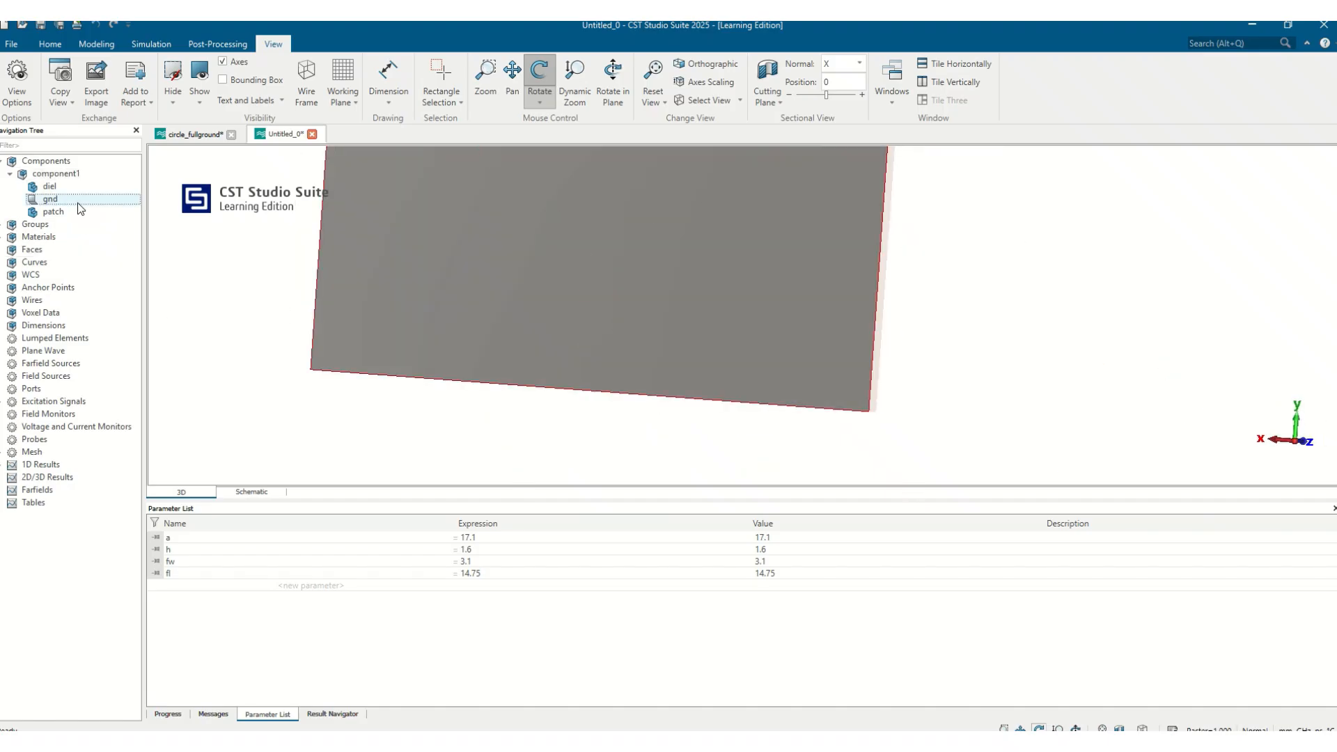
pyautogui.scroll(-6, 462, 312)
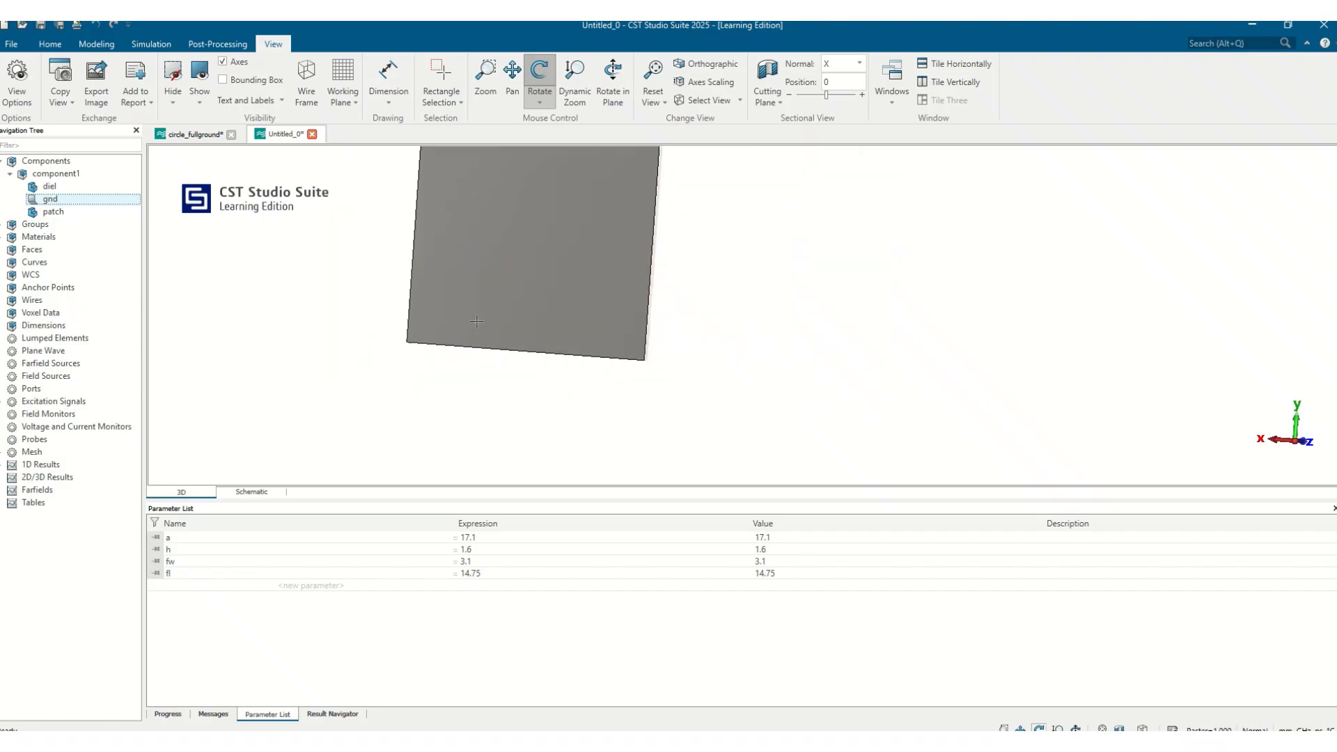
# Check the gnd brick's history and delete the gnd shape
pyautogui.doubleClick(55, 200)
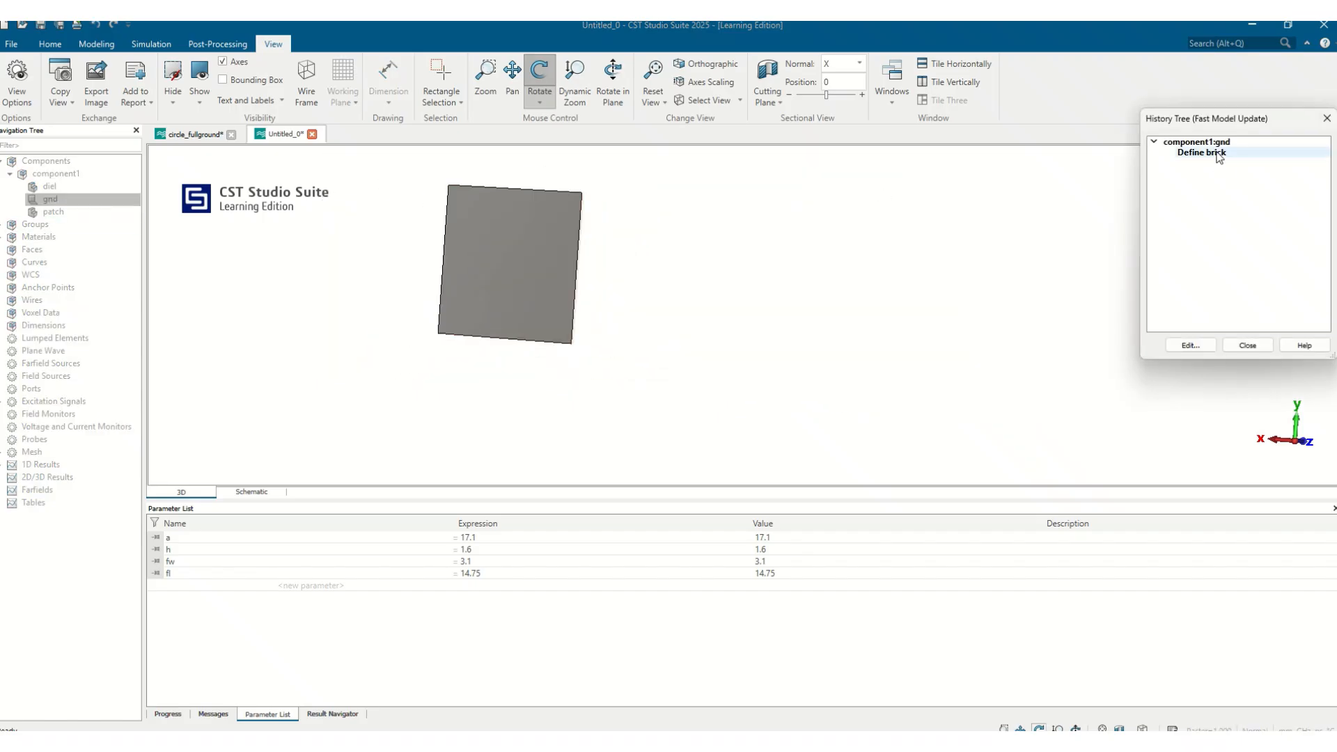
pyautogui.click(1327, 119)
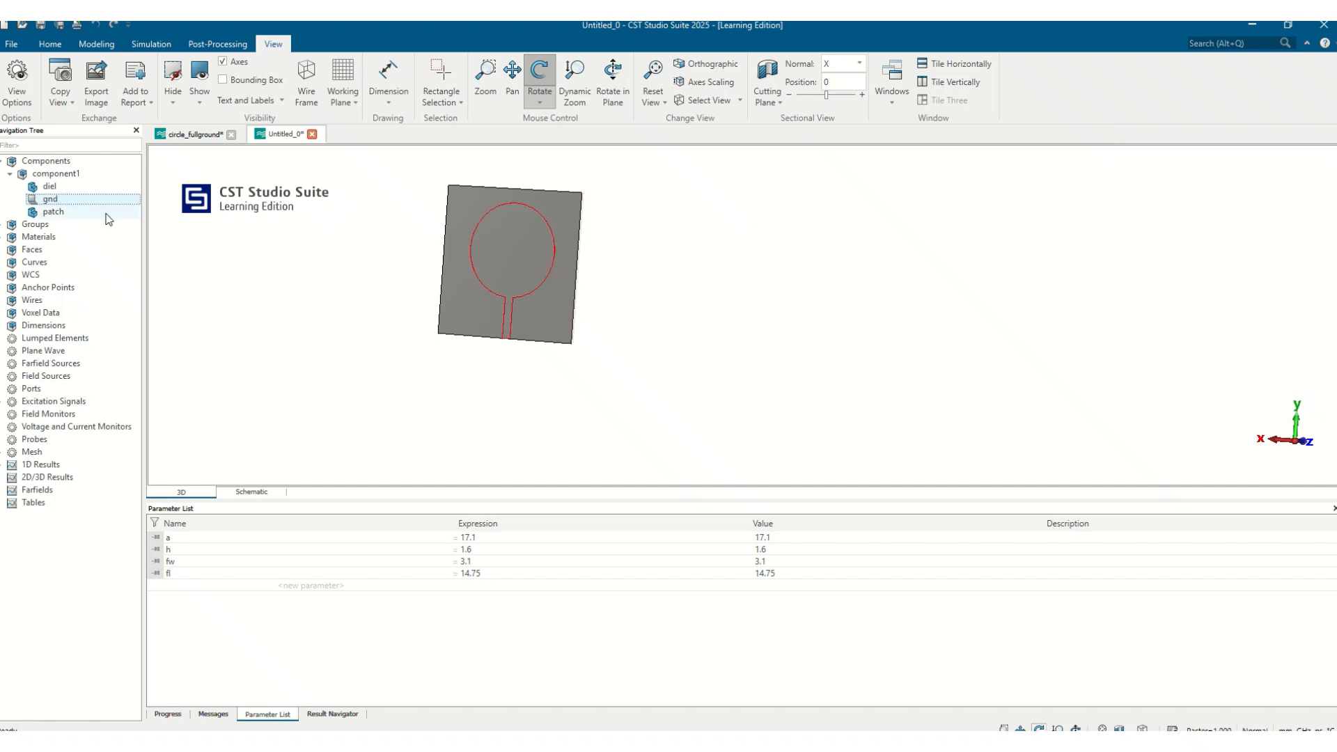
pyautogui.press('Delete')
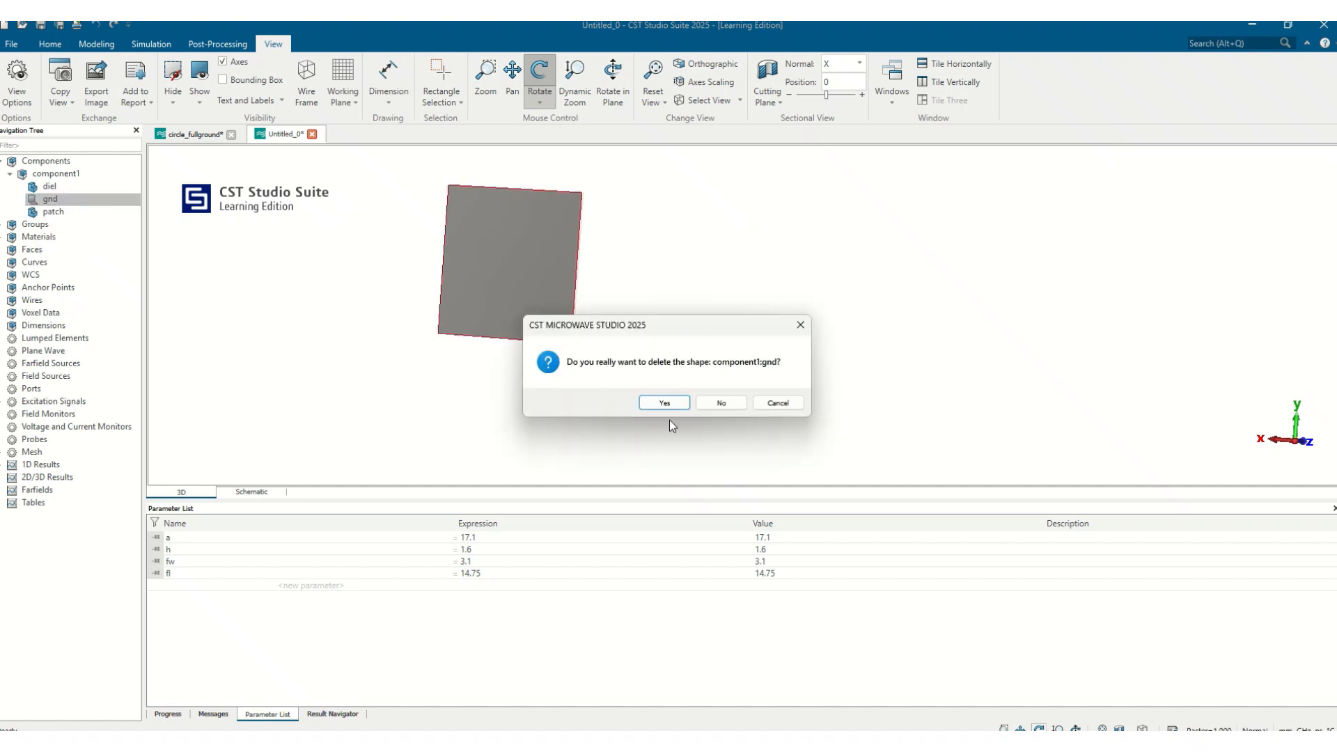
pyautogui.click(645, 396)
# Create a PEC ground brick named gnd spanning X -a-10 to a+10, Y -a-fl to -a-fl+15, Z at 0
pyautogui.click(96, 44)
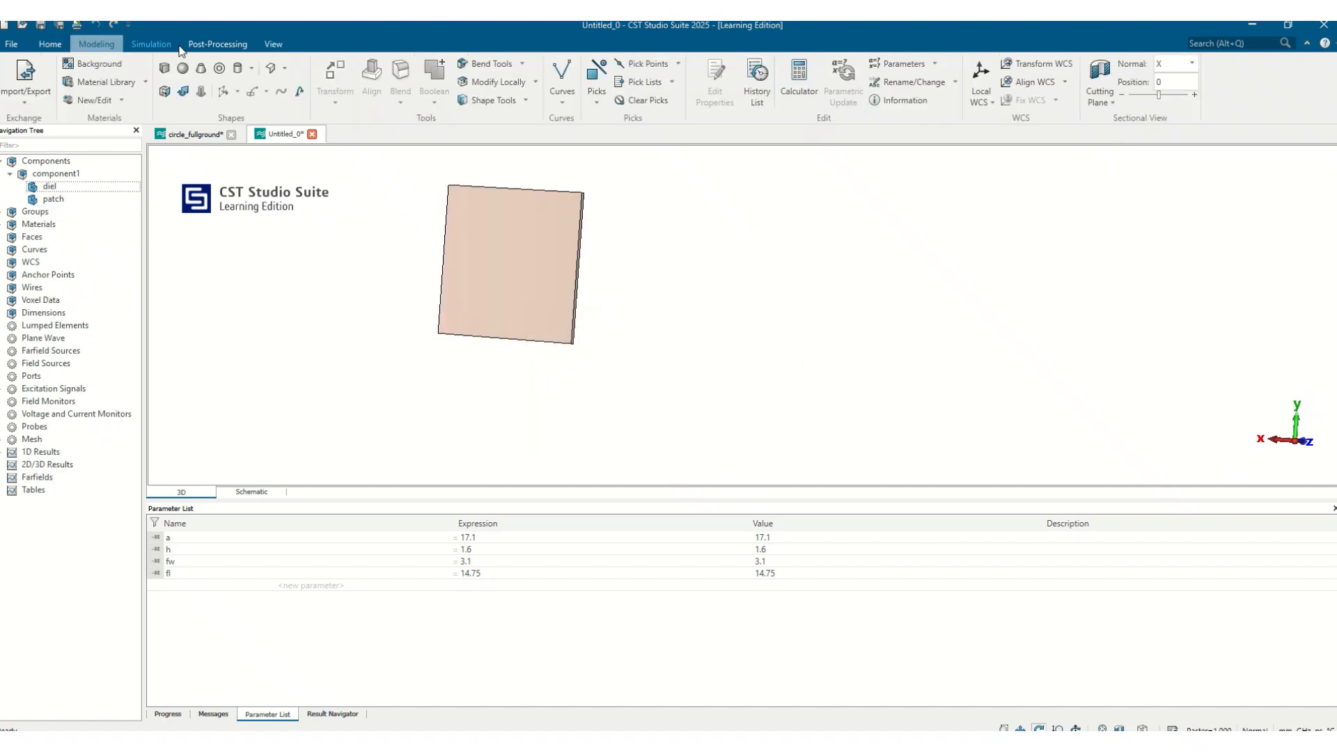
pyautogui.click(165, 70)
pyautogui.press('Escape')
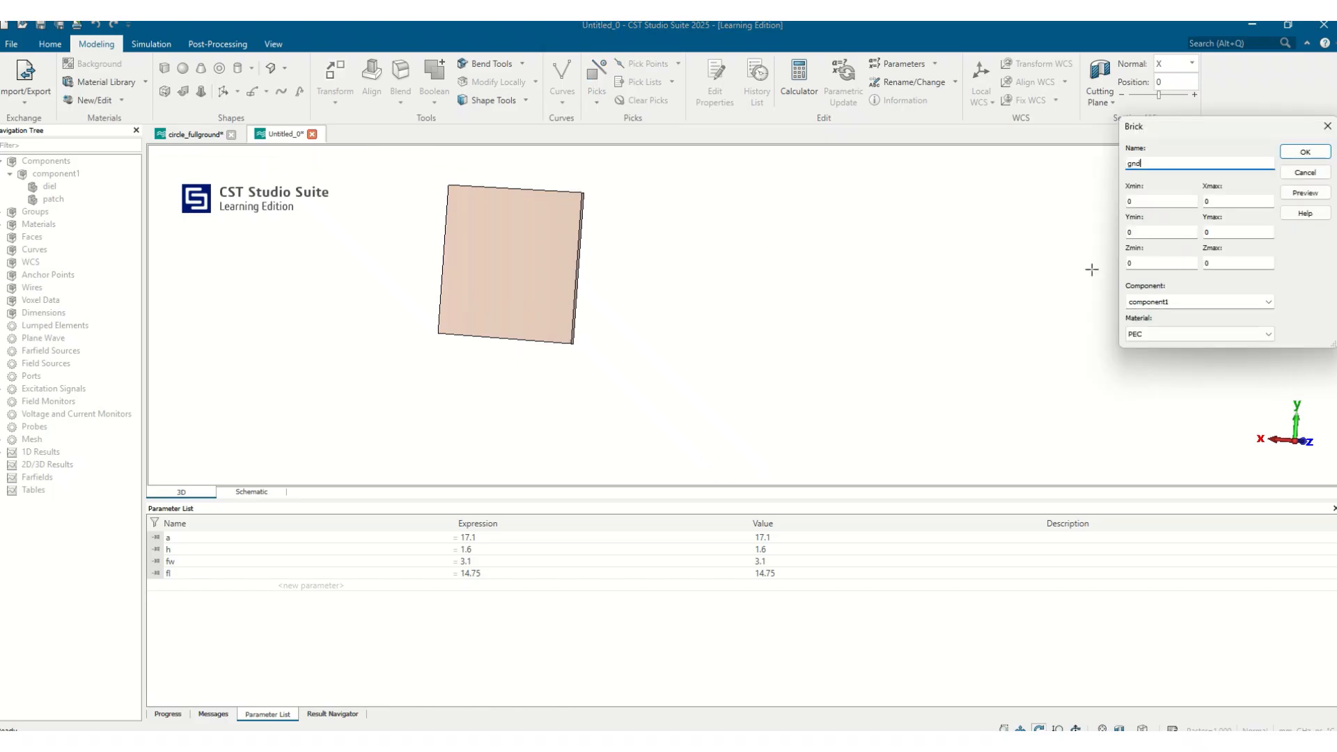
pyautogui.press('Tab')
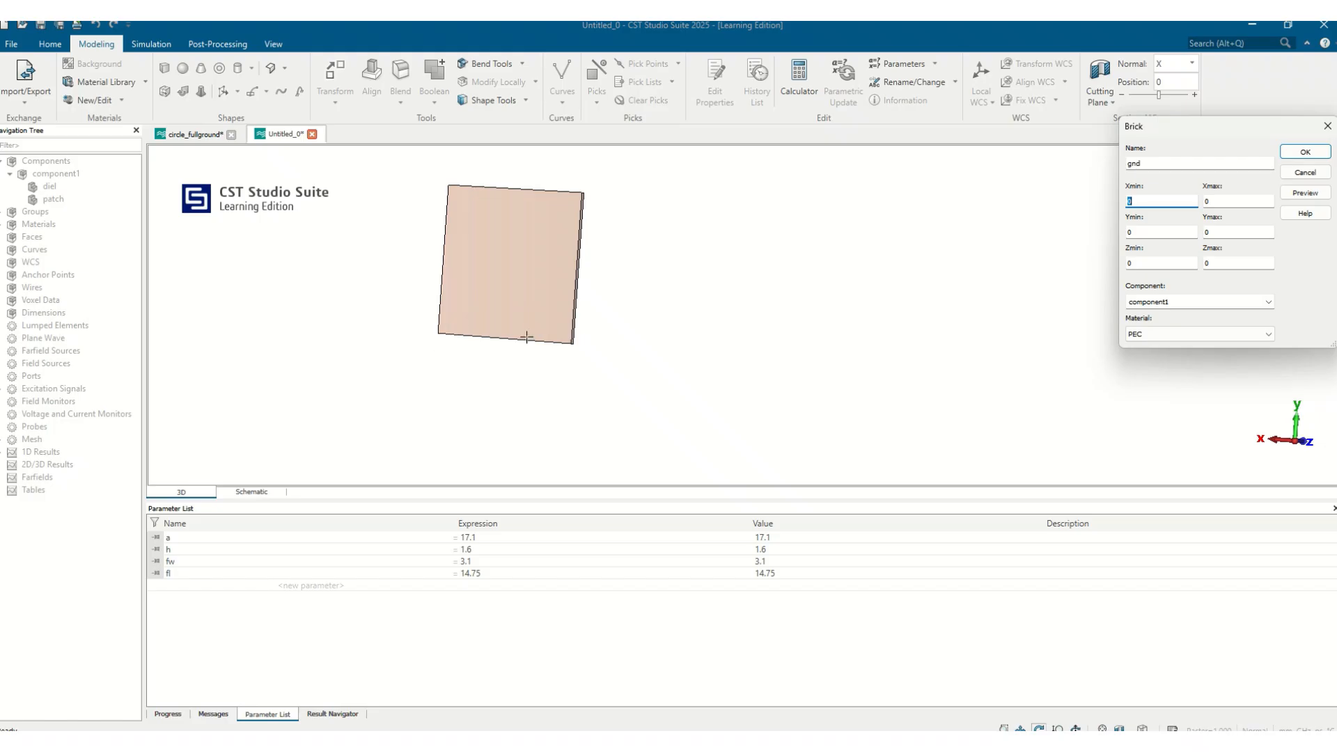
pyautogui.moveTo(527, 337); pyautogui.dragTo(603, 332)
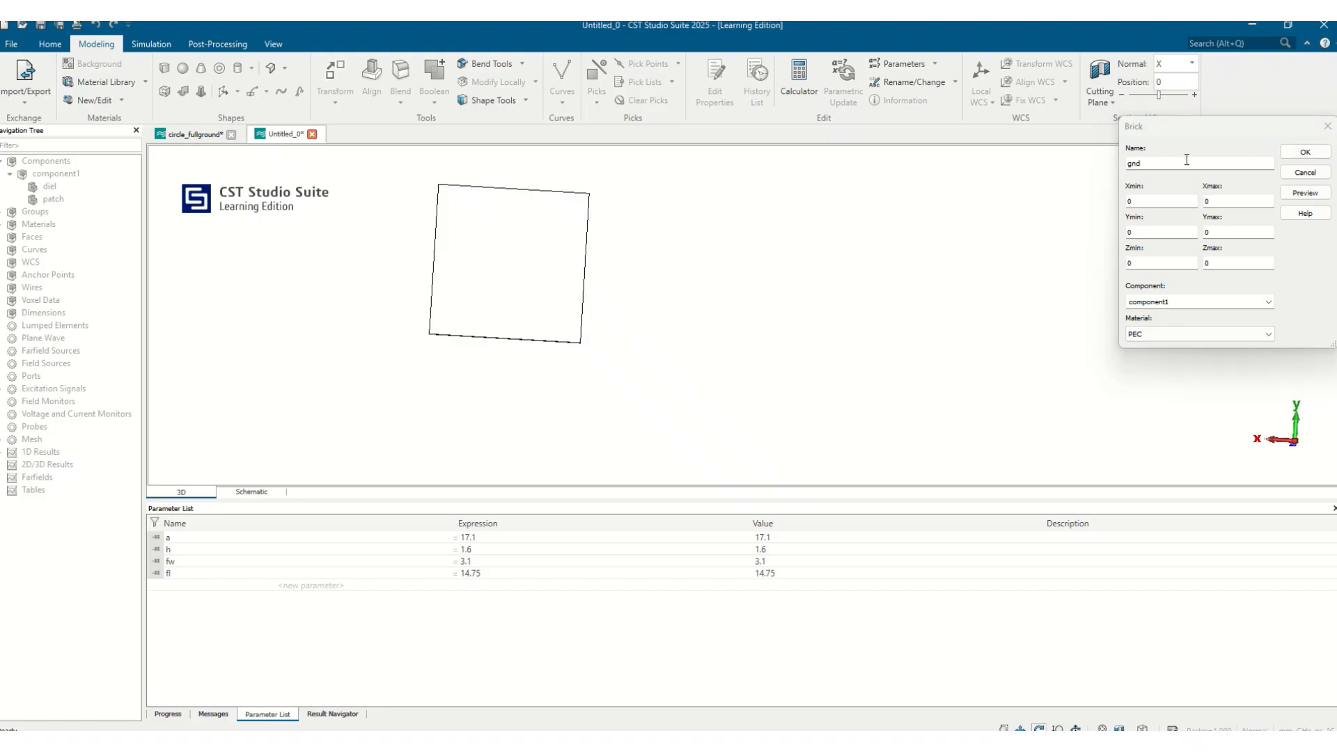
pyautogui.click(1136, 198)
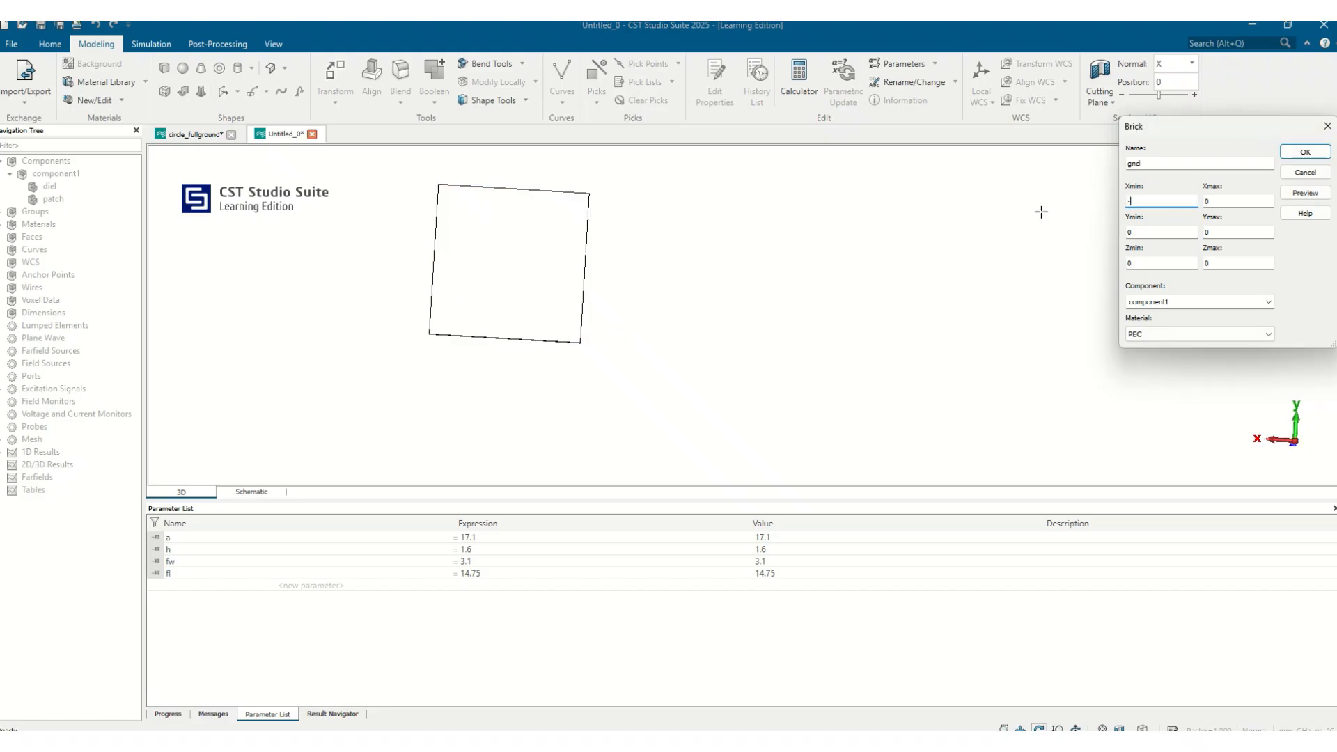
pyautogui.write('-a-10')
pyautogui.press('Tab')
pyautogui.press('Tab')
pyautogui.write('-a-fl')
pyautogui.press('Tab')
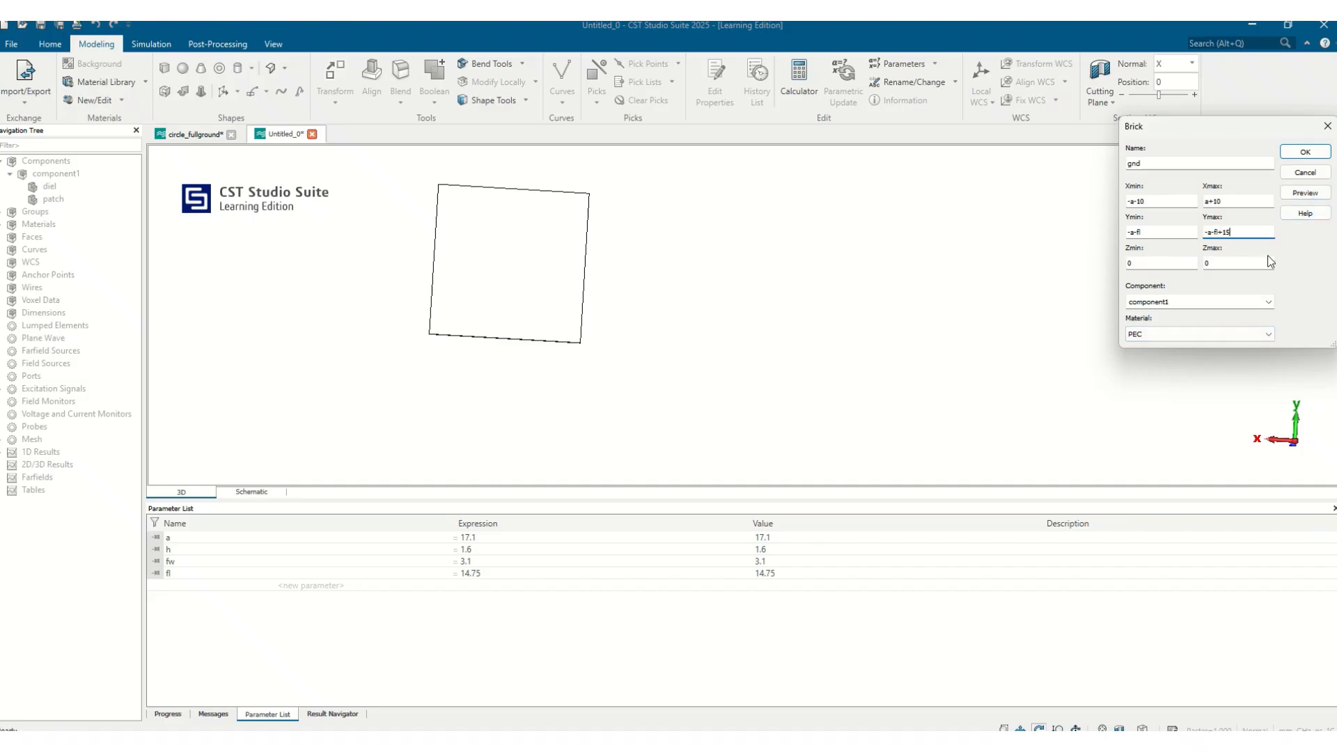
pyautogui.click(1305, 193)
pyautogui.moveTo(689, 327); pyautogui.dragTo(1068, 337)
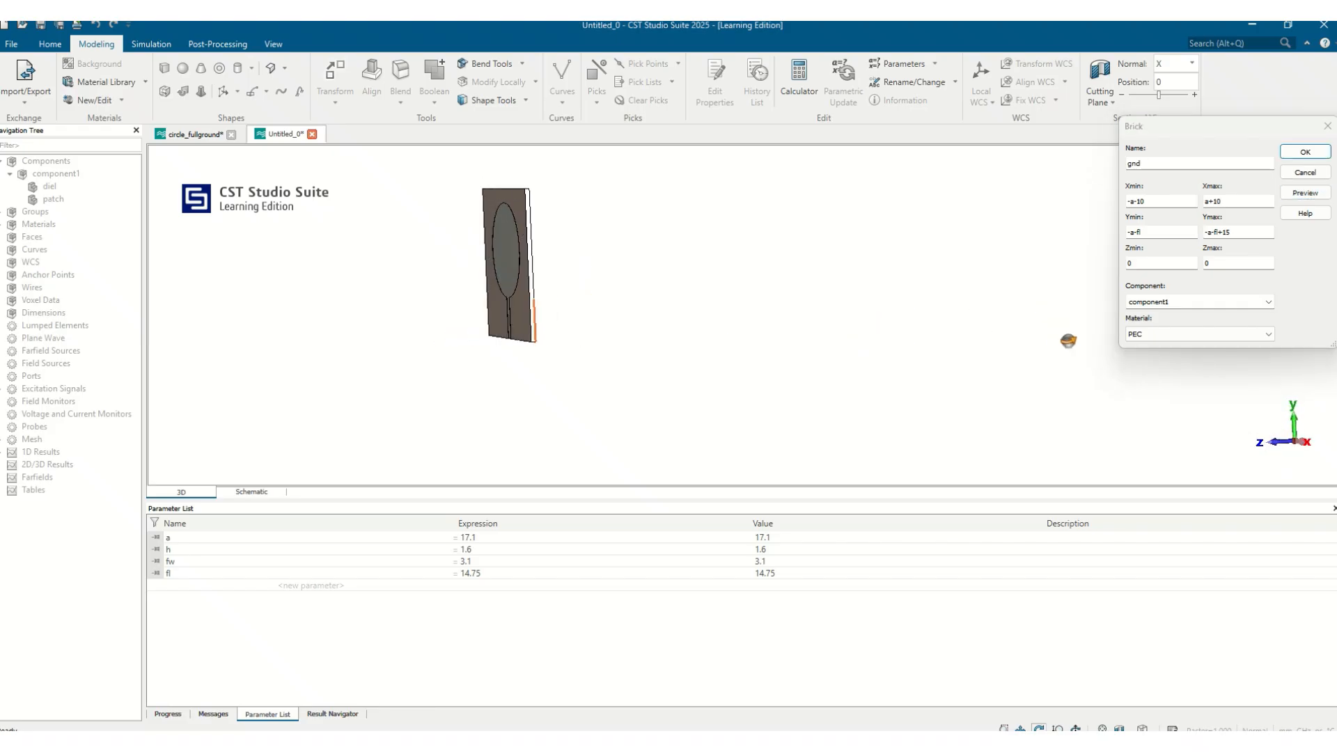
pyautogui.click(1304, 157)
pyautogui.moveTo(583, 313); pyautogui.dragTo(746, 315)
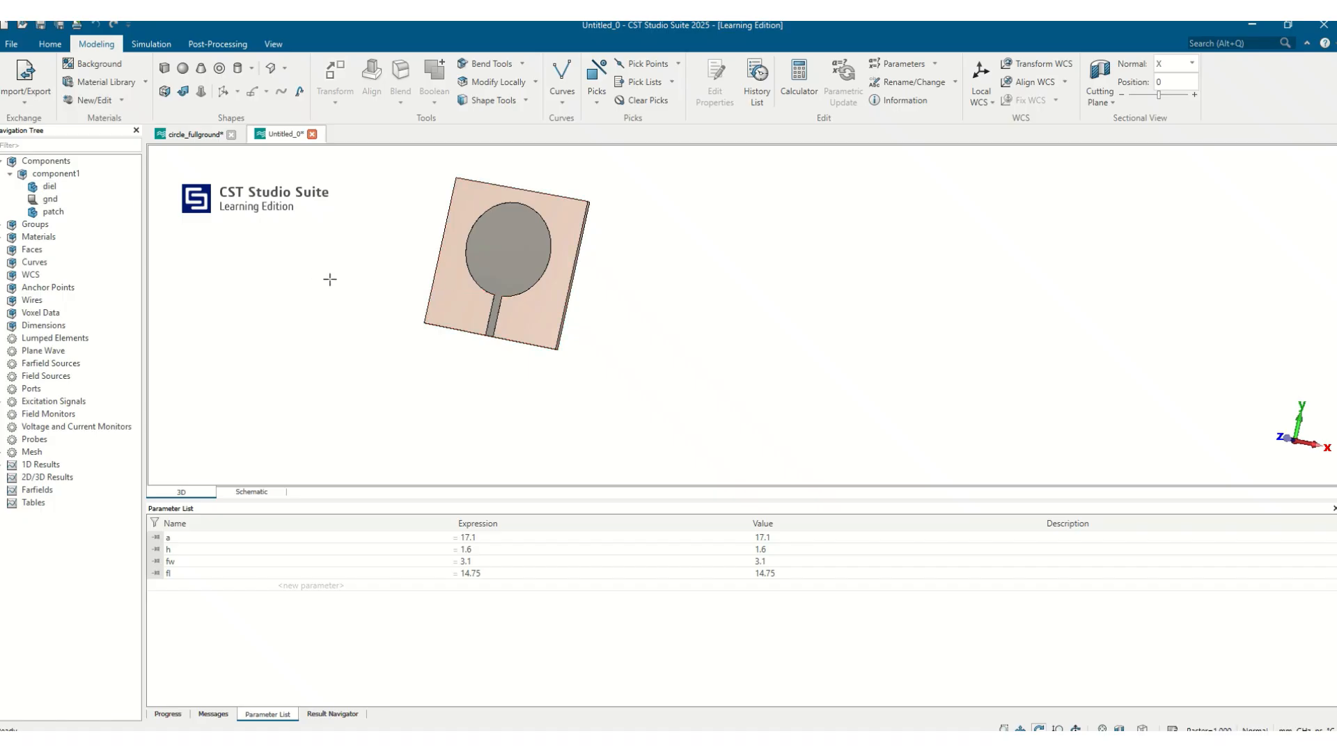
# Change the FR-4 substrate material's display colour to dark green and raise its transparency
pyautogui.click(91, 187)
pyautogui.rightClick(91, 186)
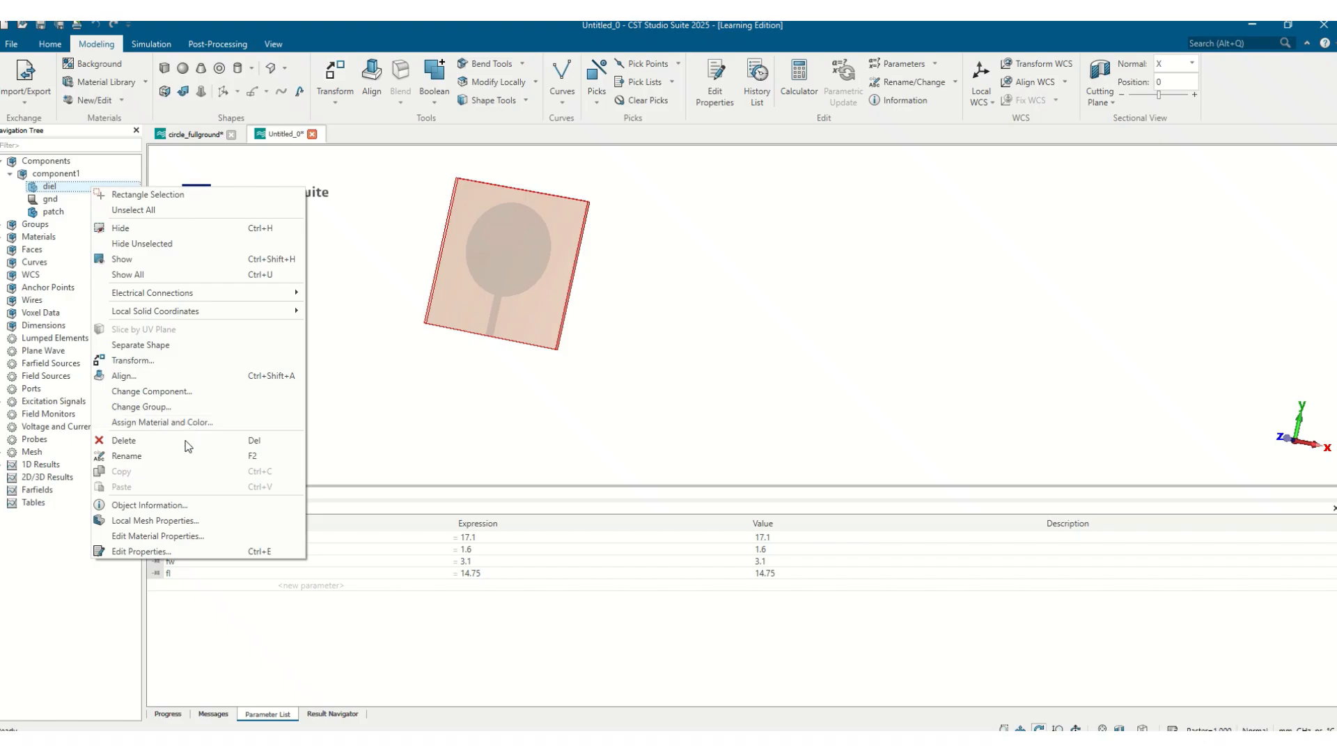
pyautogui.click(168, 537)
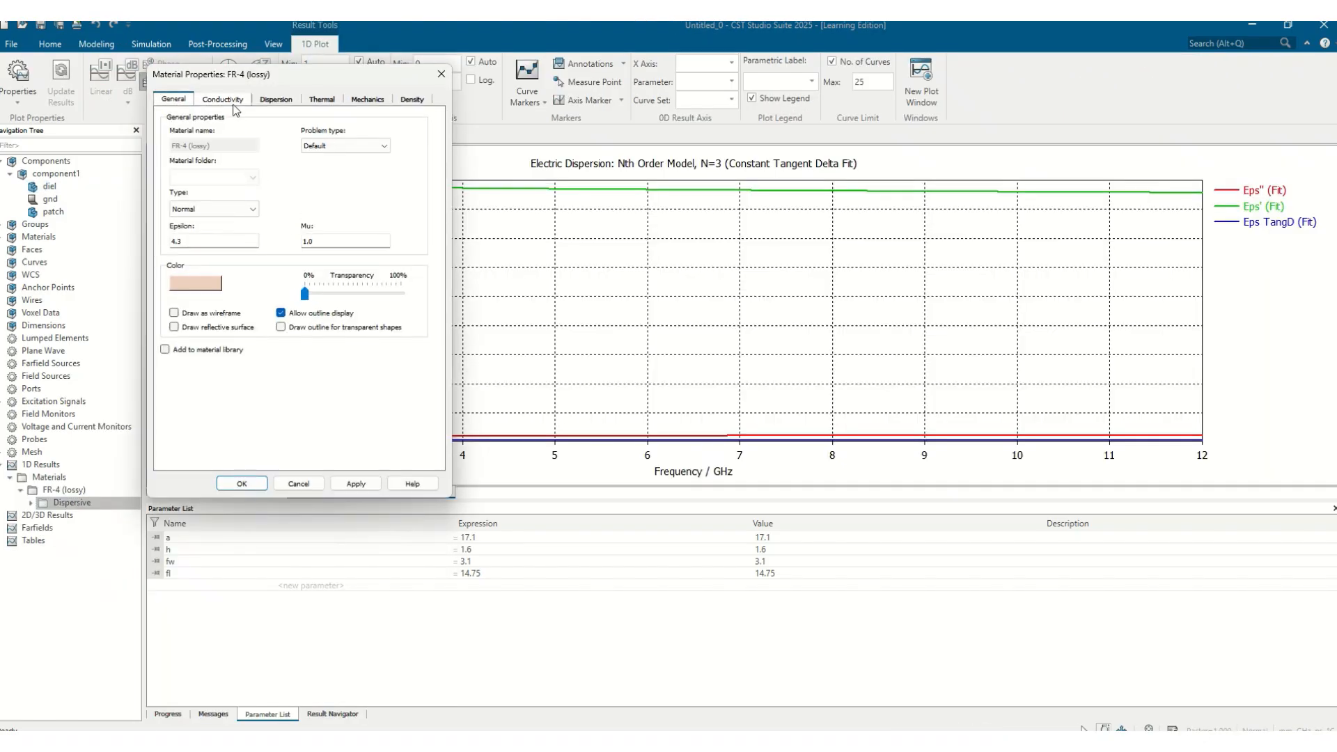
pyautogui.moveTo(305, 294); pyautogui.dragTo(377, 296)
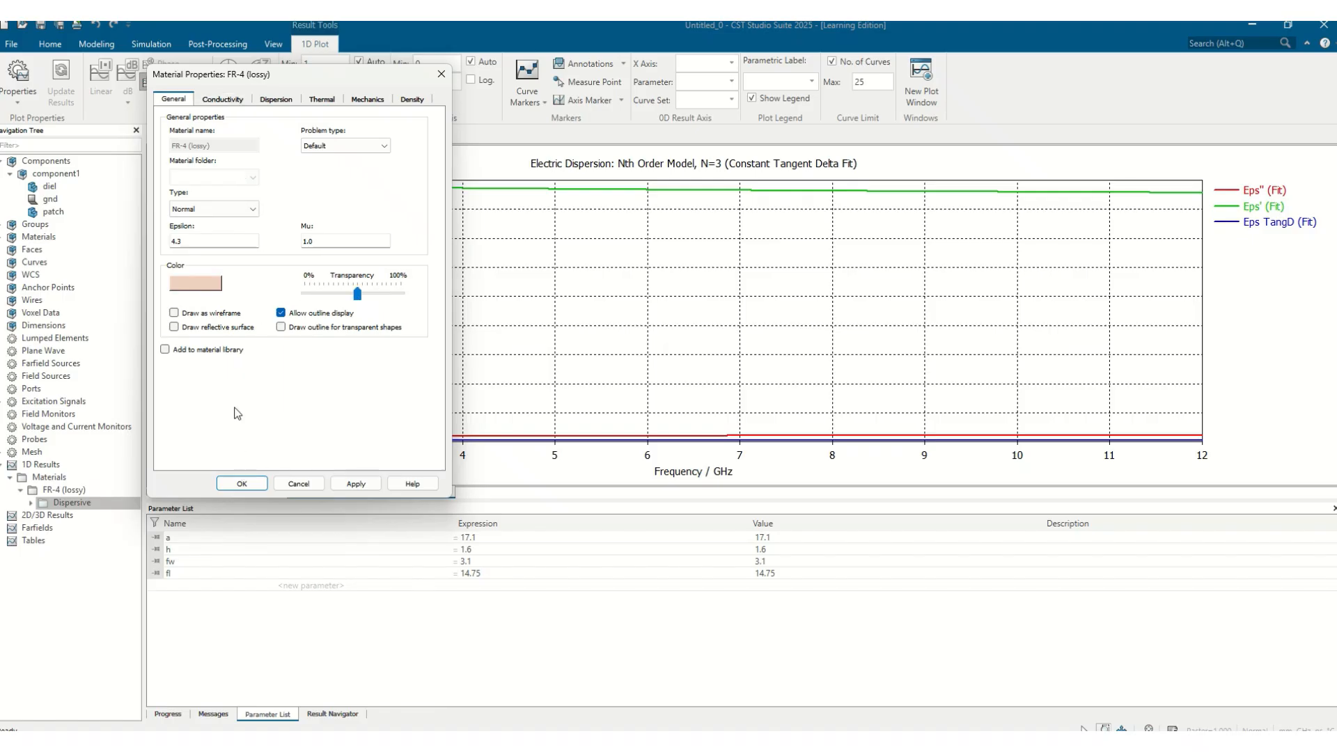
pyautogui.click(213, 289)
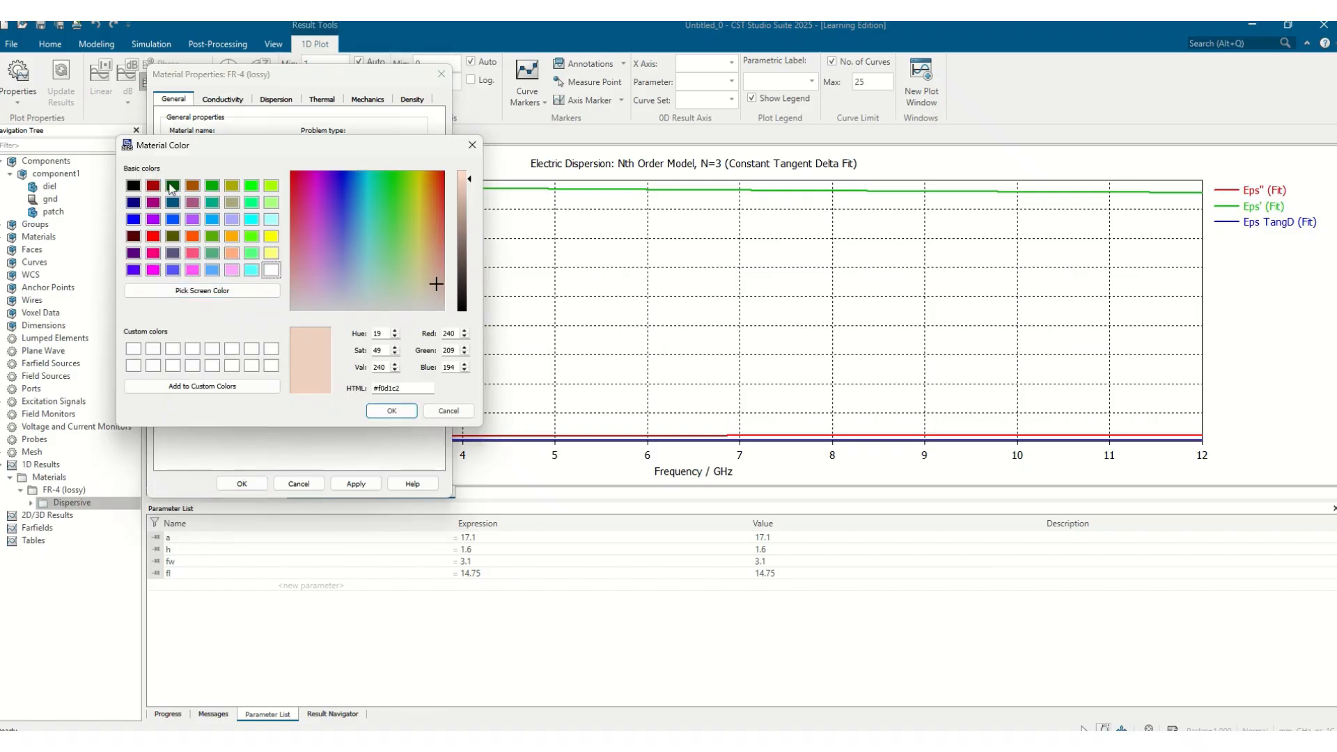
pyautogui.click(173, 185)
pyautogui.click(390, 411)
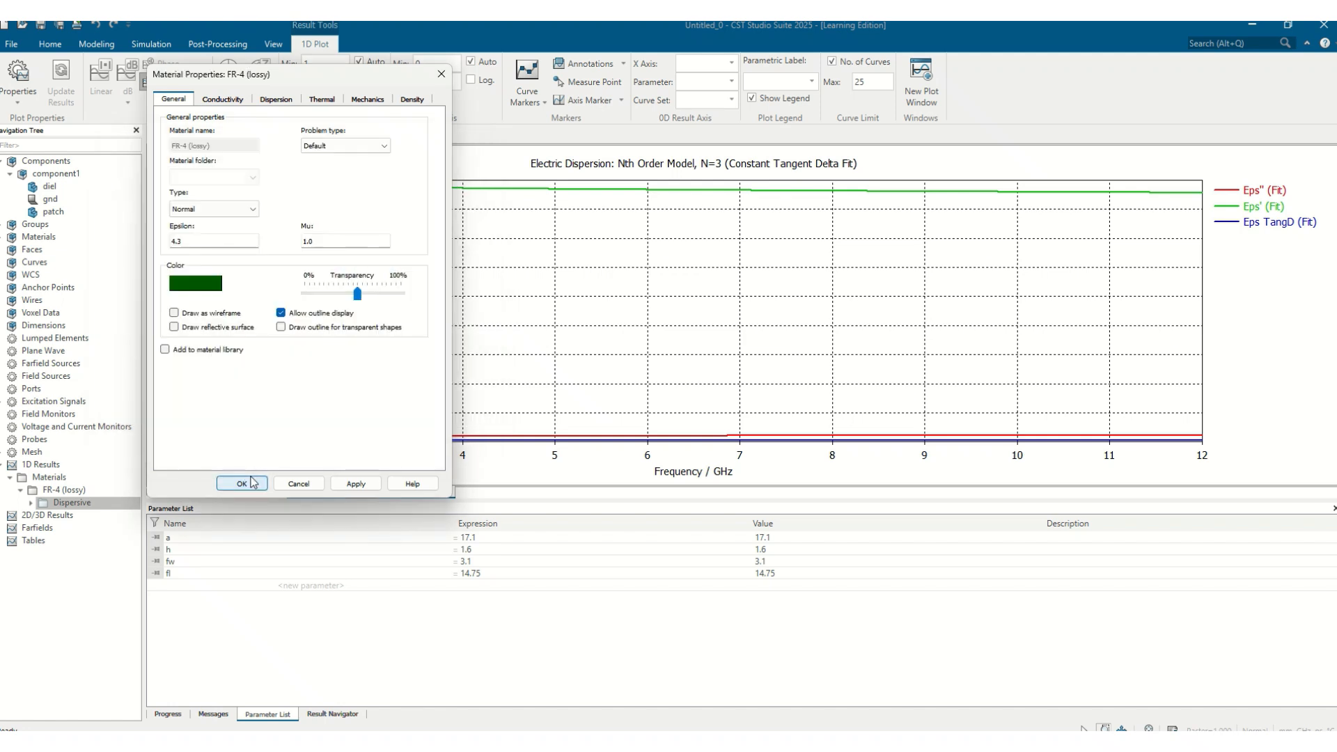
pyautogui.click(242, 483)
# Pick the end face of the microstrip feed line at the substrate's edge
pyautogui.click(77, 176)
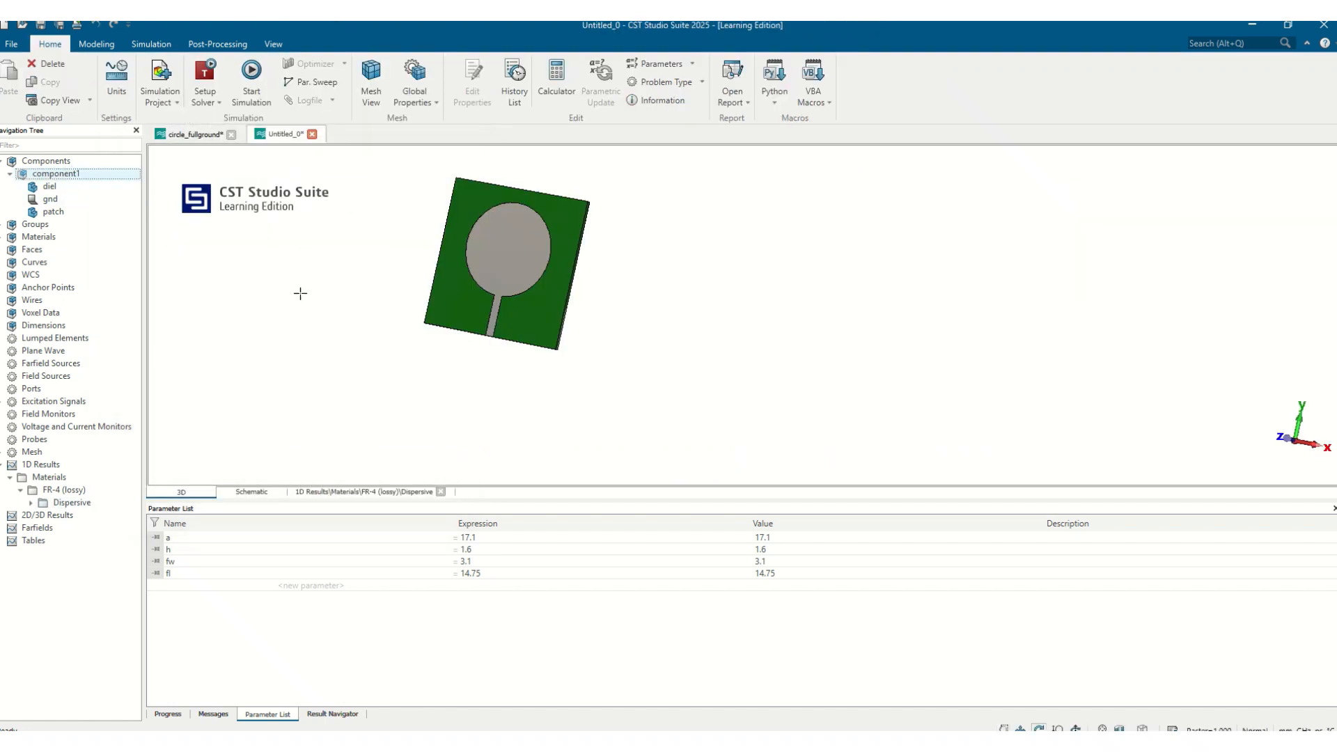
pyautogui.click(46, 161)
pyautogui.moveTo(560, 341); pyautogui.dragTo(616, 351)
pyautogui.scroll(5, 452, 307)
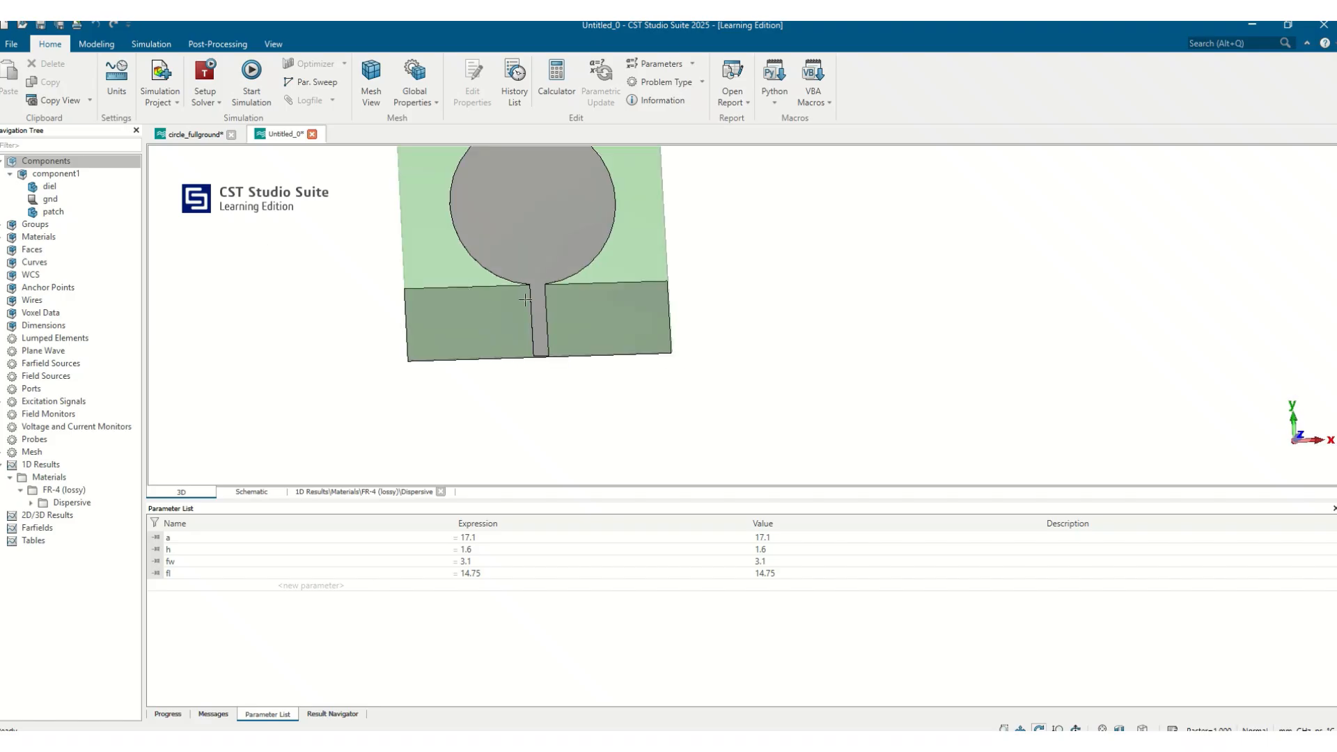
pyautogui.moveTo(560, 290); pyautogui.dragTo(576, 403)
pyautogui.click(97, 177)
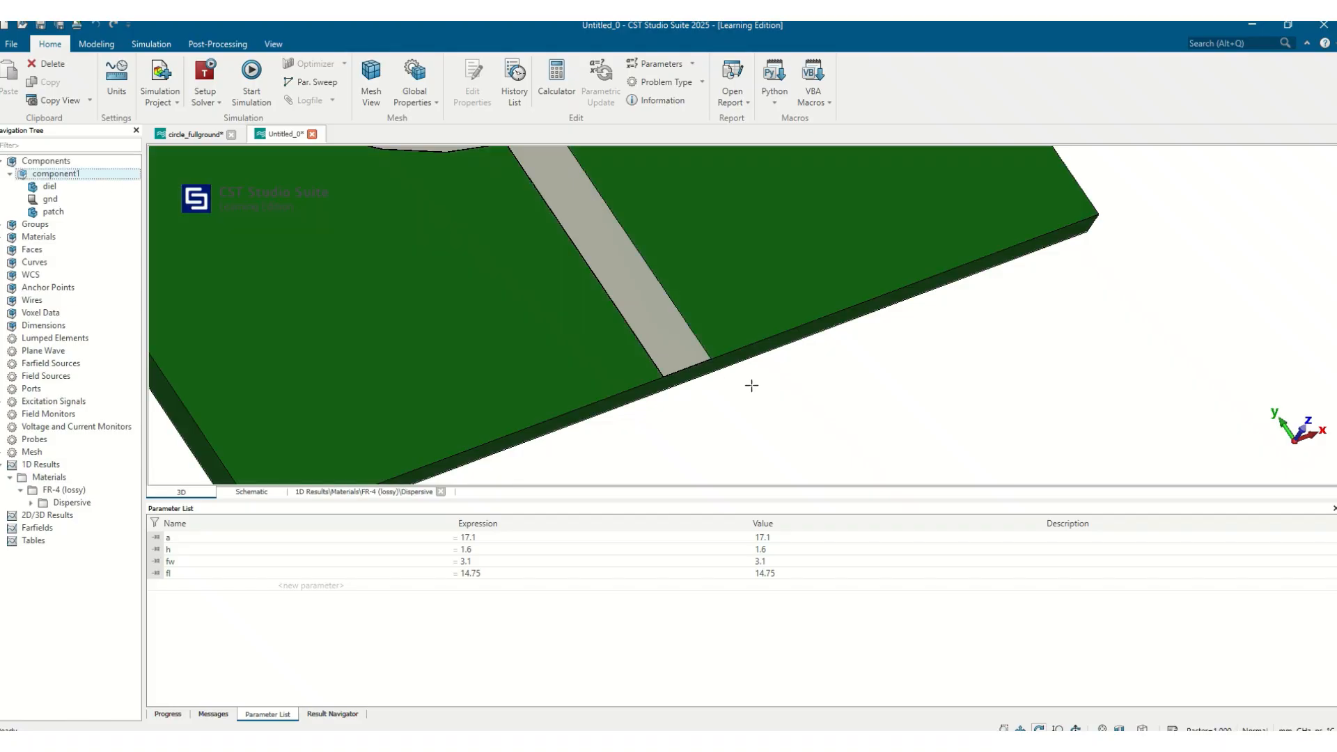
pyautogui.moveTo(751, 385); pyautogui.dragTo(720, 315)
pyautogui.scroll(10, 586, 269)
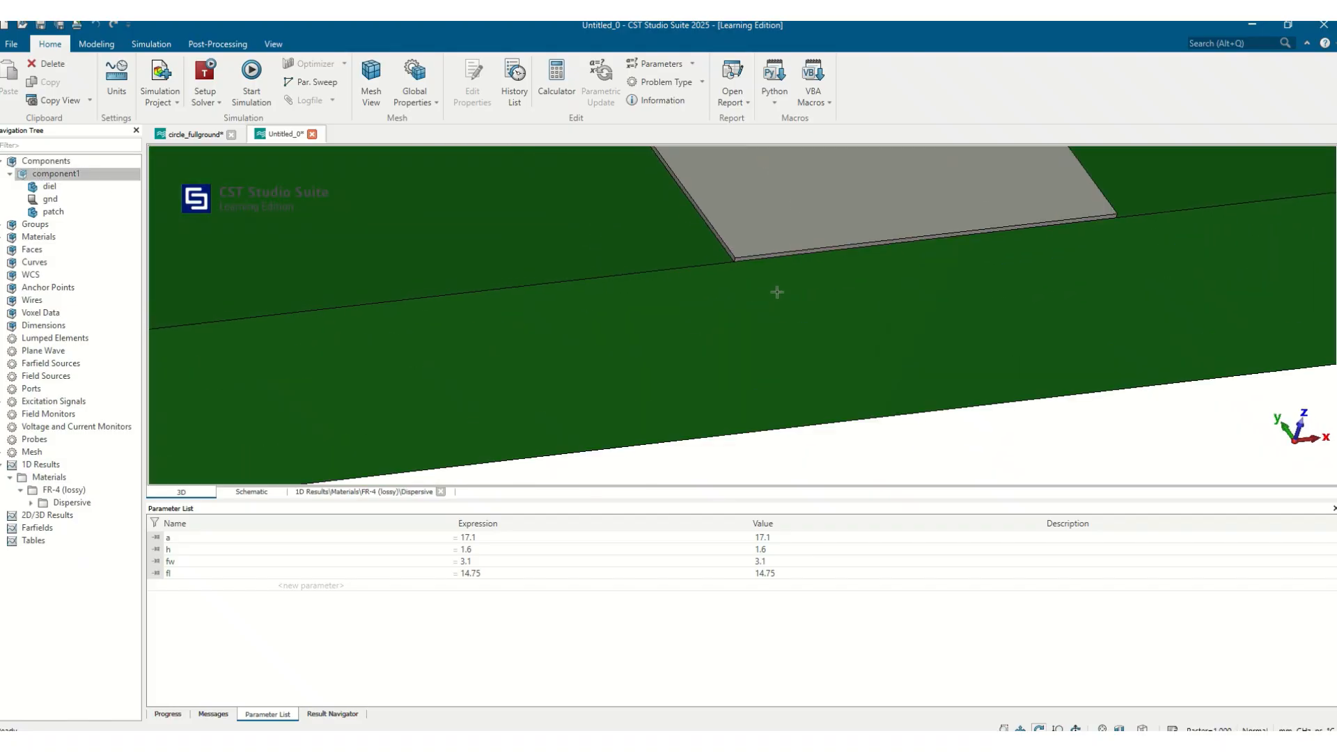
pyautogui.press('f')
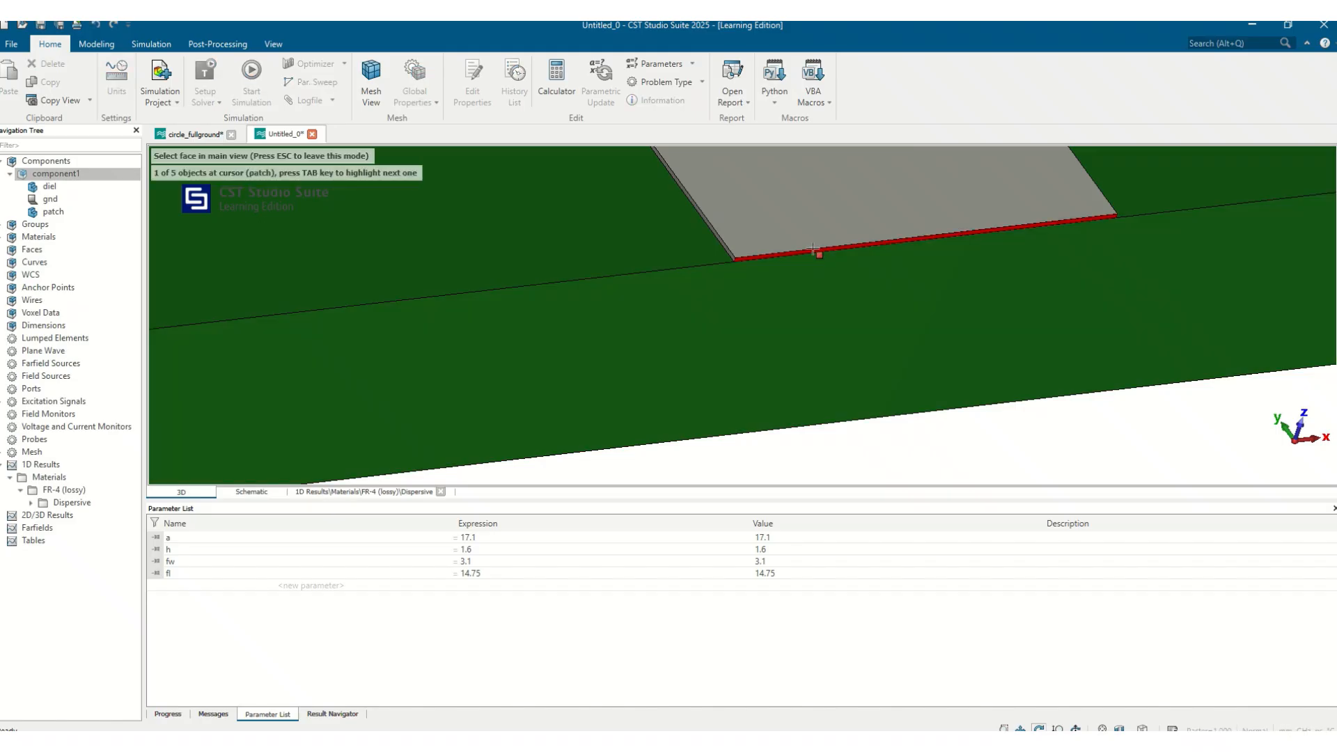
pyautogui.doubleClick(813, 248)
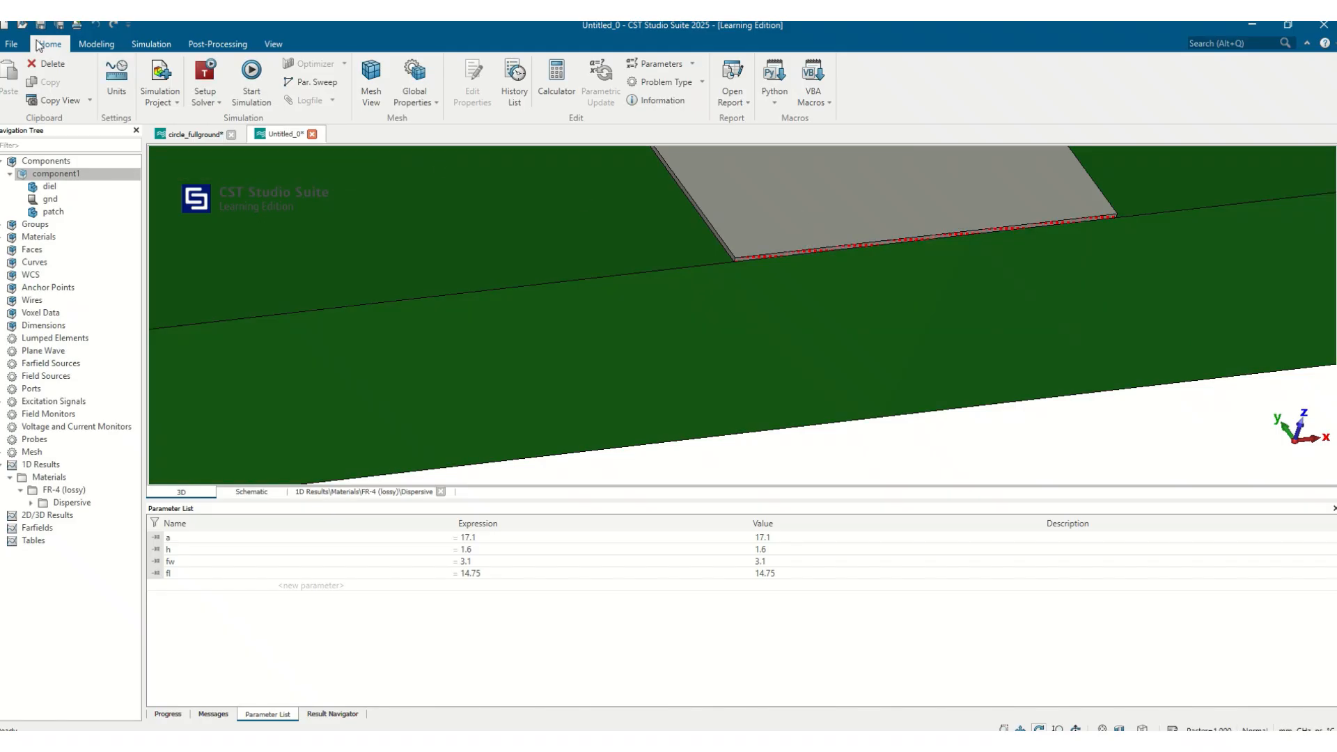
# Run the Calculate port extension coefficient macro for a microstrip, calculate k, and construct the waveguide port from the picked face
pyautogui.click(813, 98)
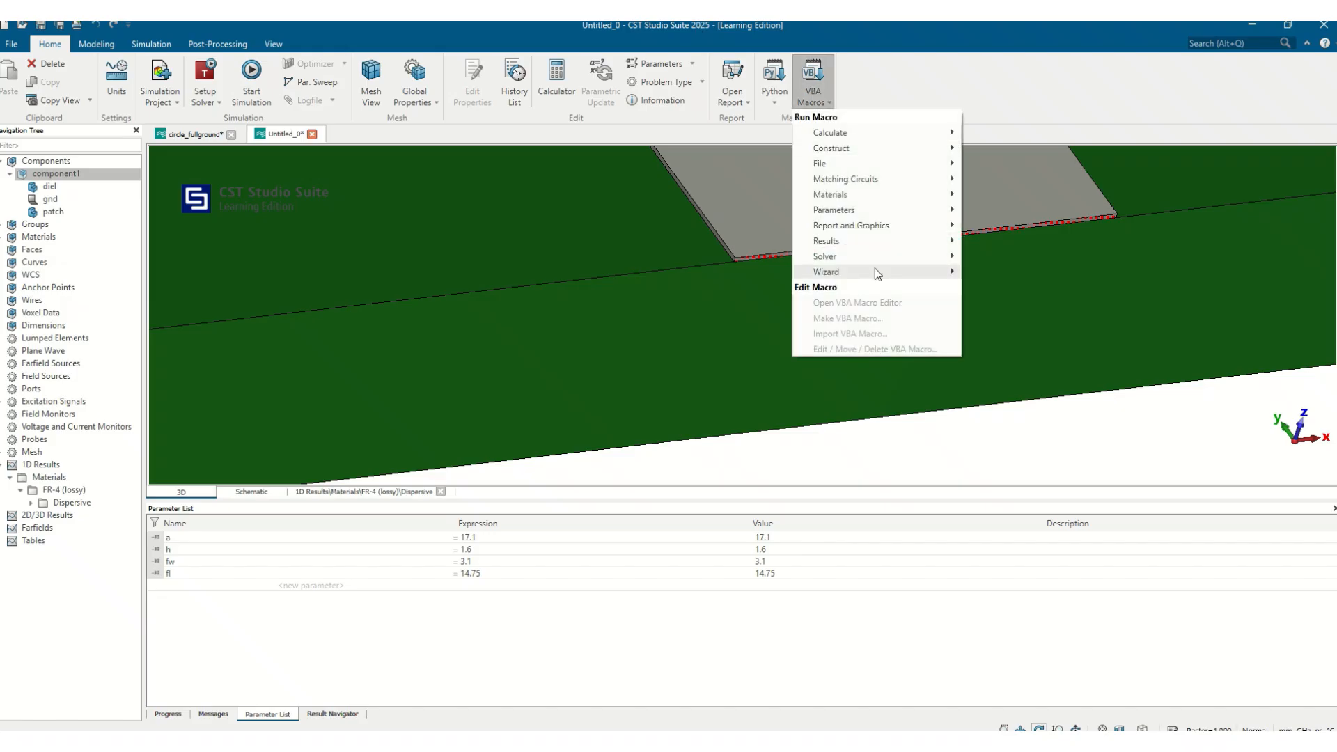
pyautogui.moveTo(874, 254)
pyautogui.moveTo(1023, 412)
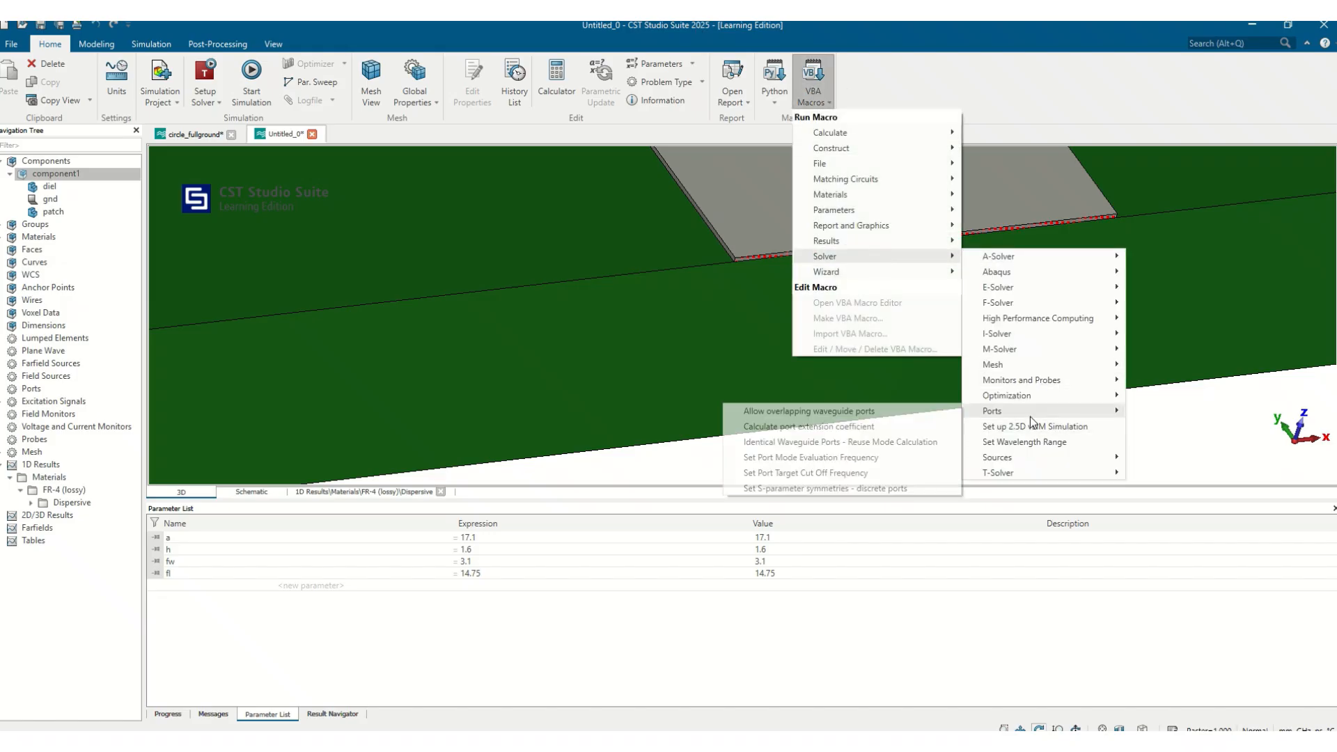
pyautogui.click(809, 428)
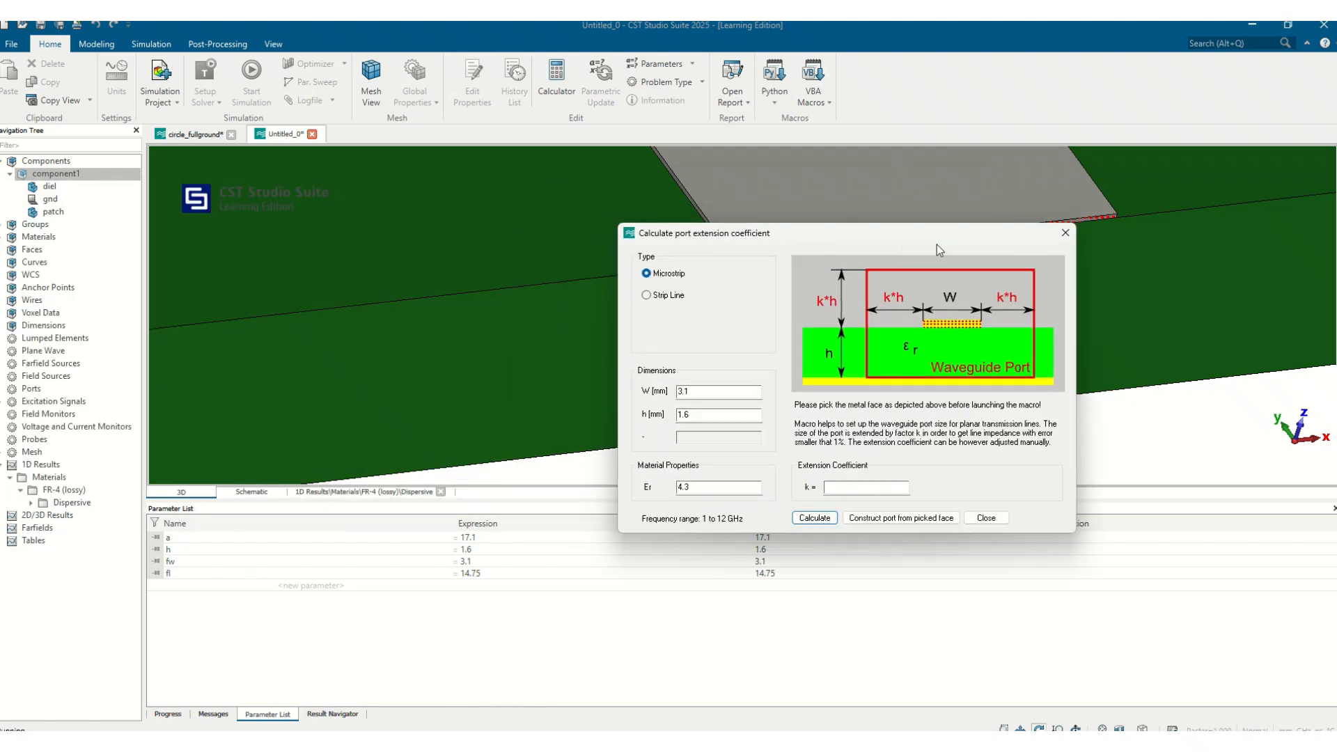
pyautogui.moveTo(870, 230); pyautogui.dragTo(1092, 203)
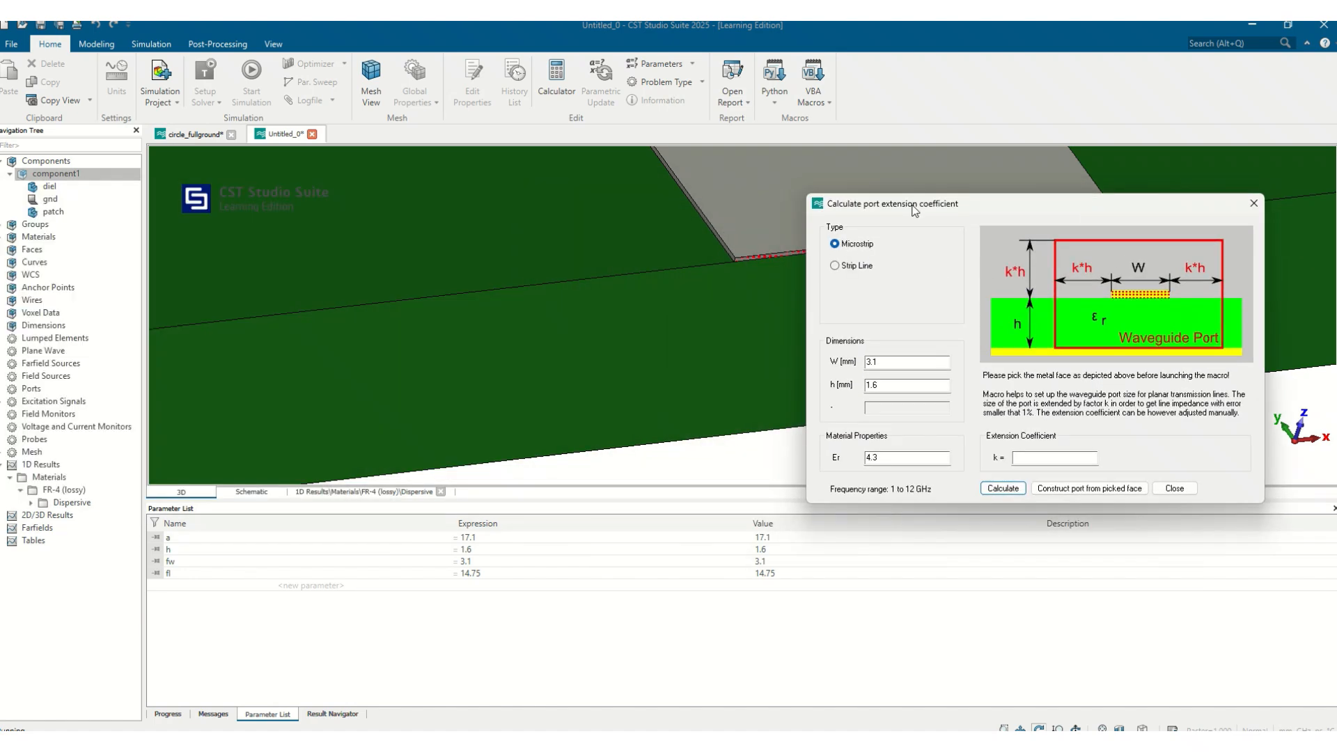
pyautogui.moveTo(906, 203); pyautogui.dragTo(399, 226)
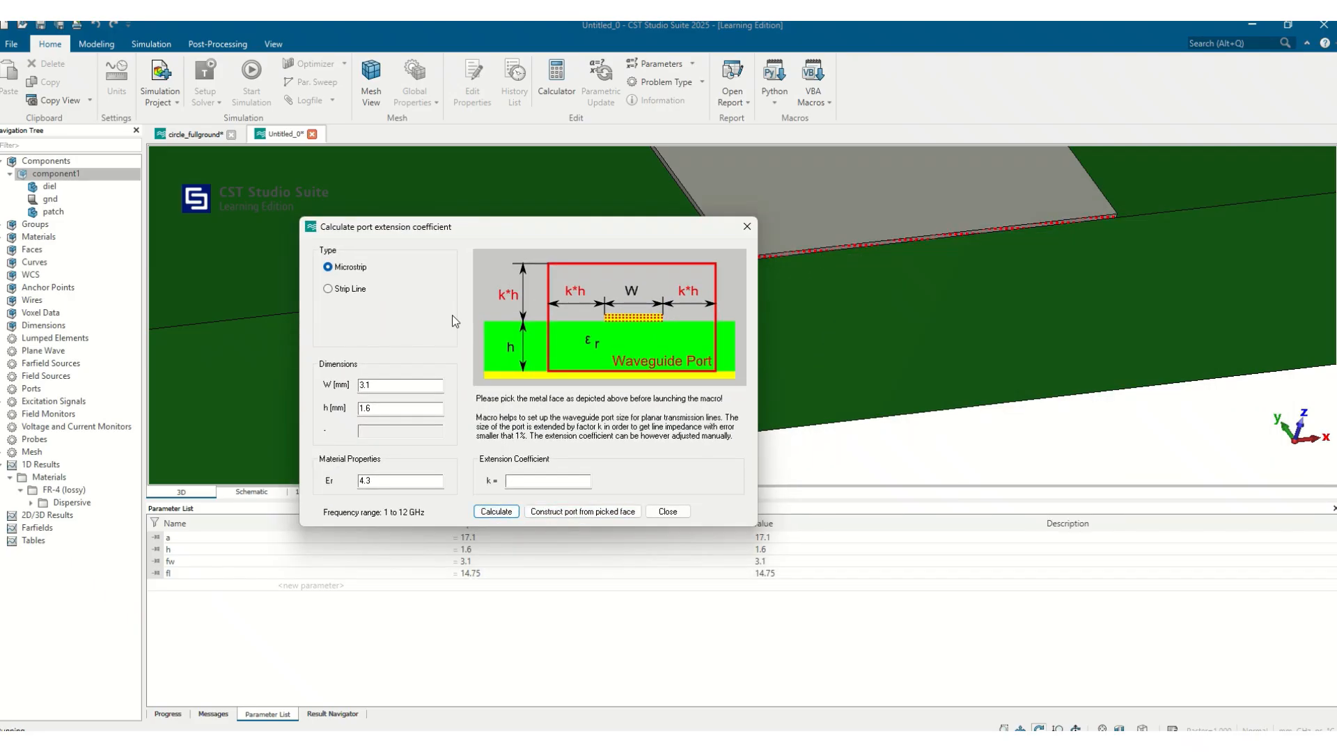
pyautogui.click(589, 511)
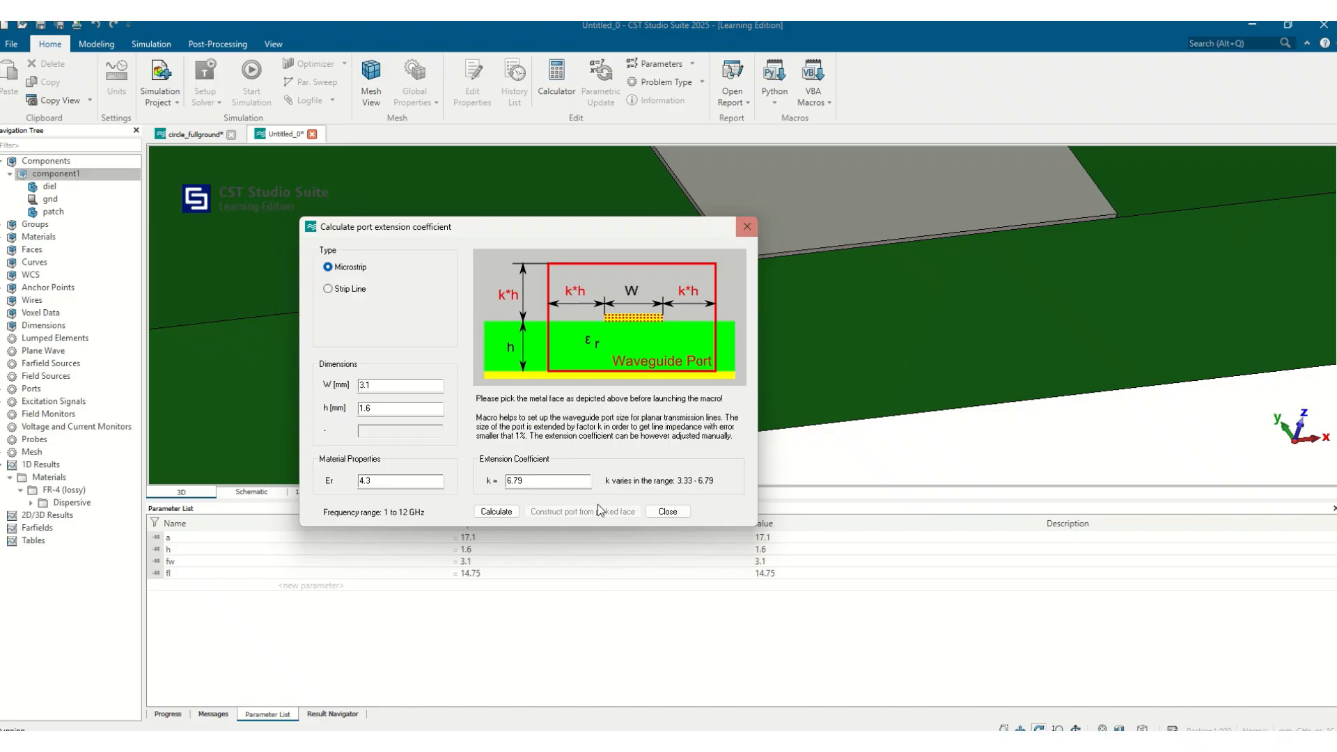
pyautogui.click(665, 513)
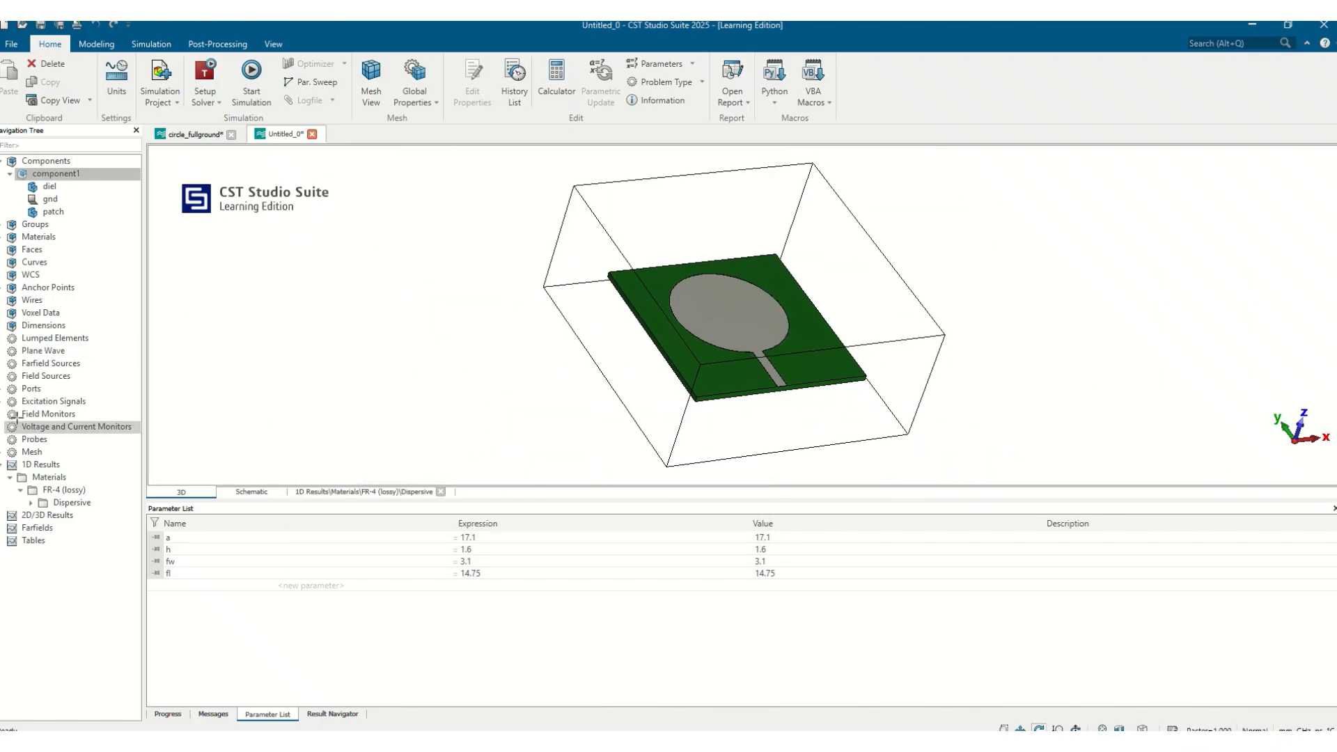
# Inspect port1 on the model from several viewing angles
pyautogui.click(31, 399)
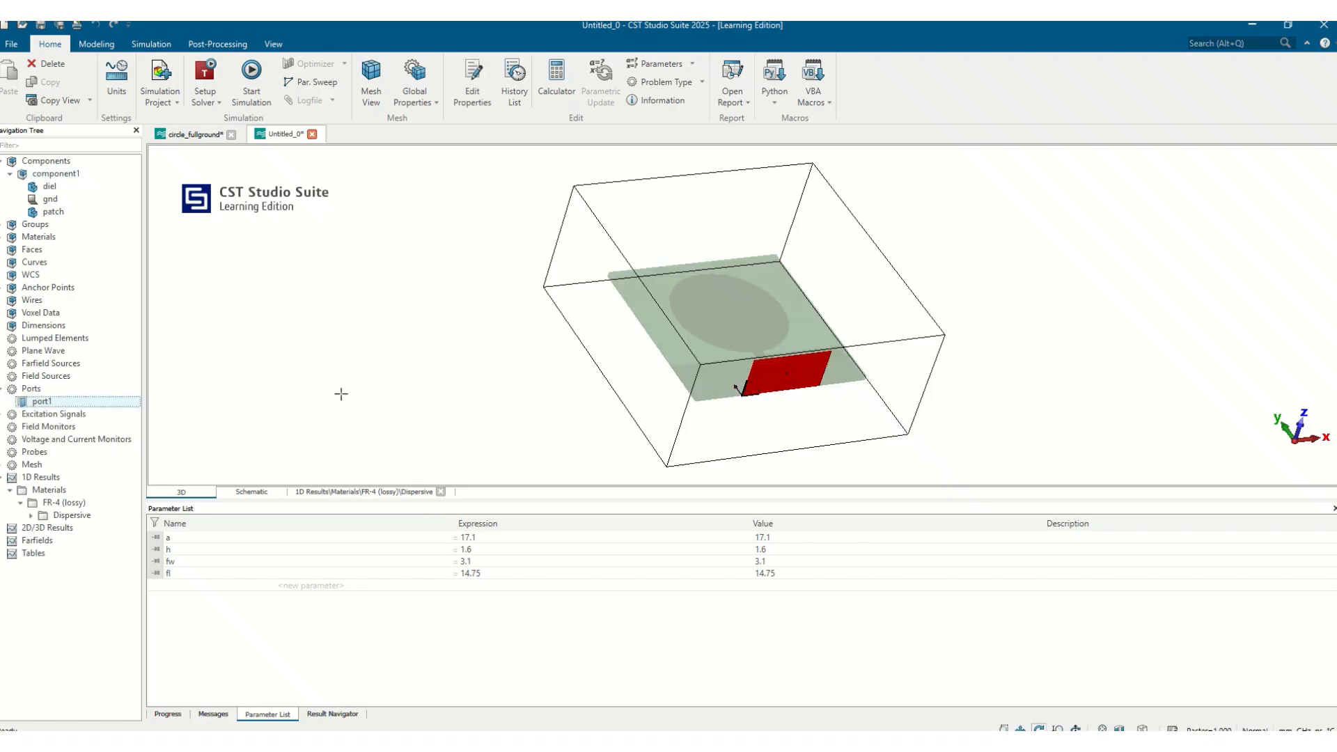
pyautogui.moveTo(620, 341); pyautogui.dragTo(651, 445)
pyautogui.click(54, 177)
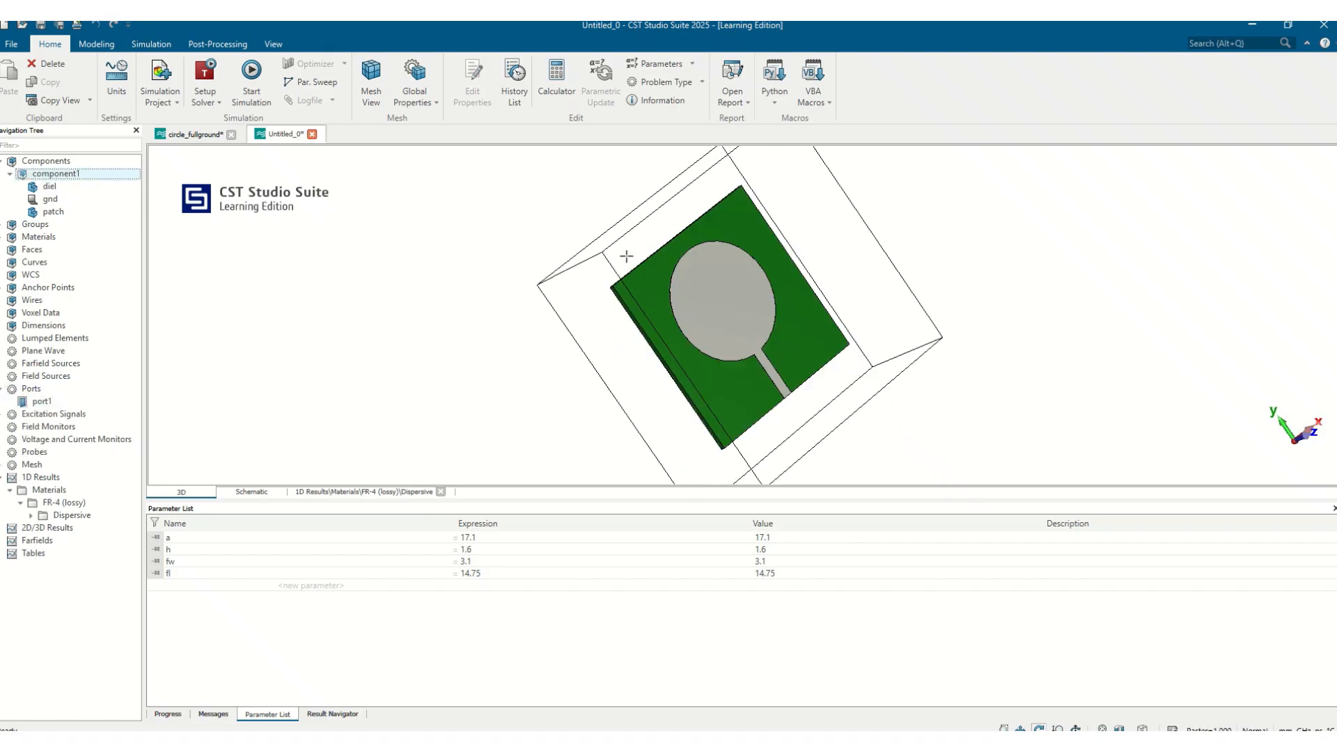
pyautogui.moveTo(811, 304); pyautogui.dragTo(354, 372)
pyautogui.click(42, 401)
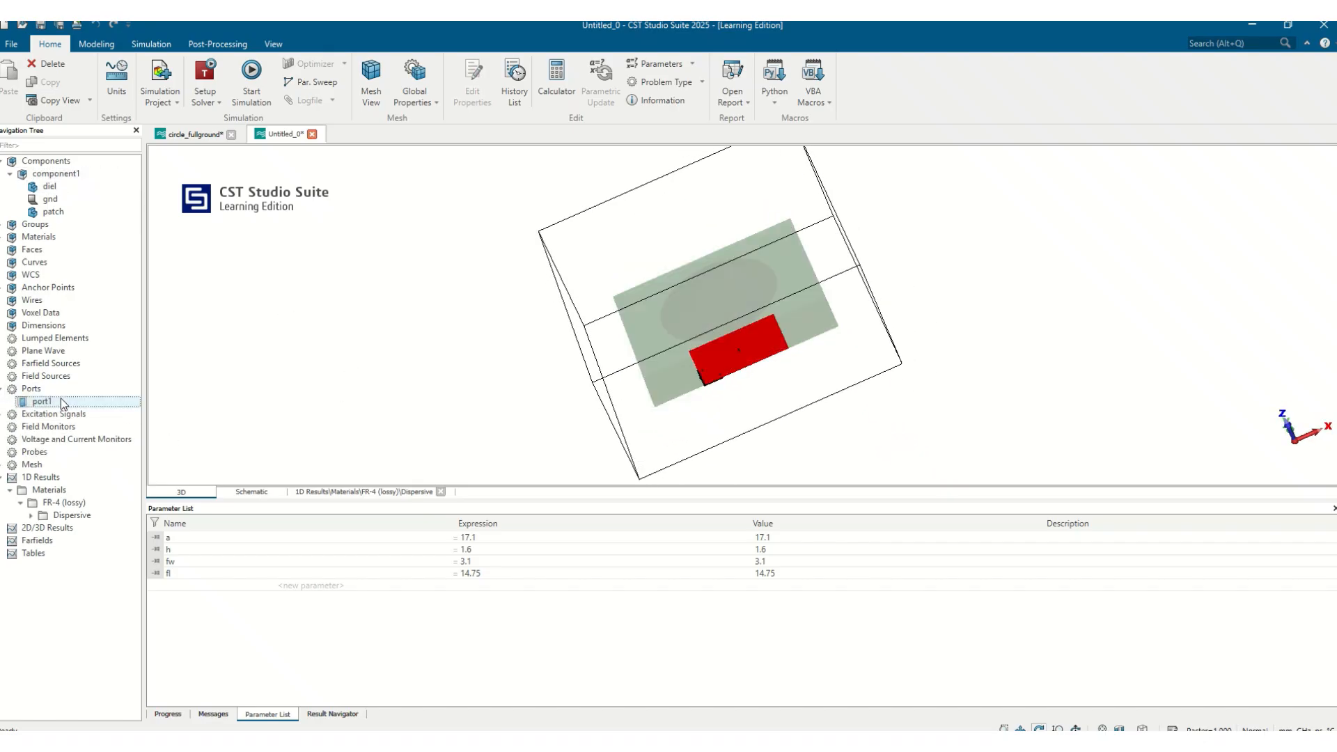
pyautogui.moveTo(810, 436); pyautogui.dragTo(1000, 298)
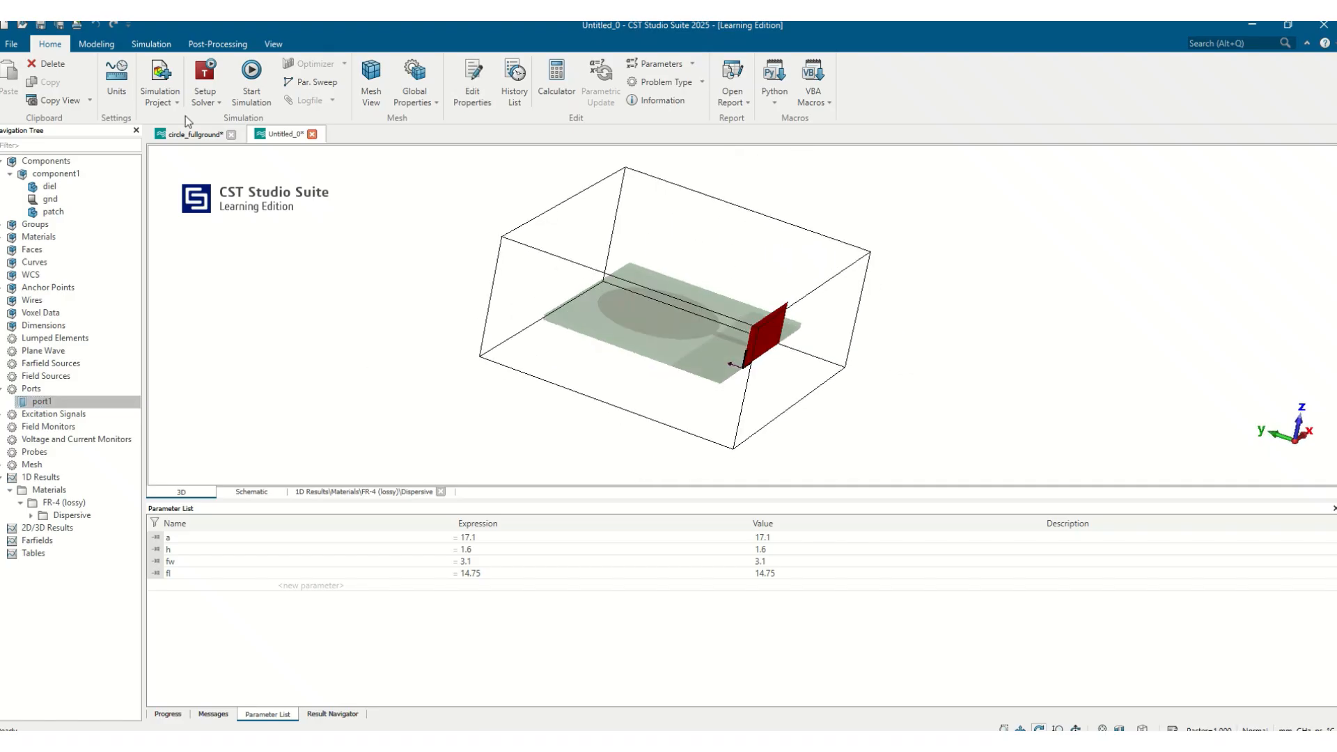
# Review the hexahedral mesh properties and open the S1,1 reflection plot
pyautogui.click(416, 70)
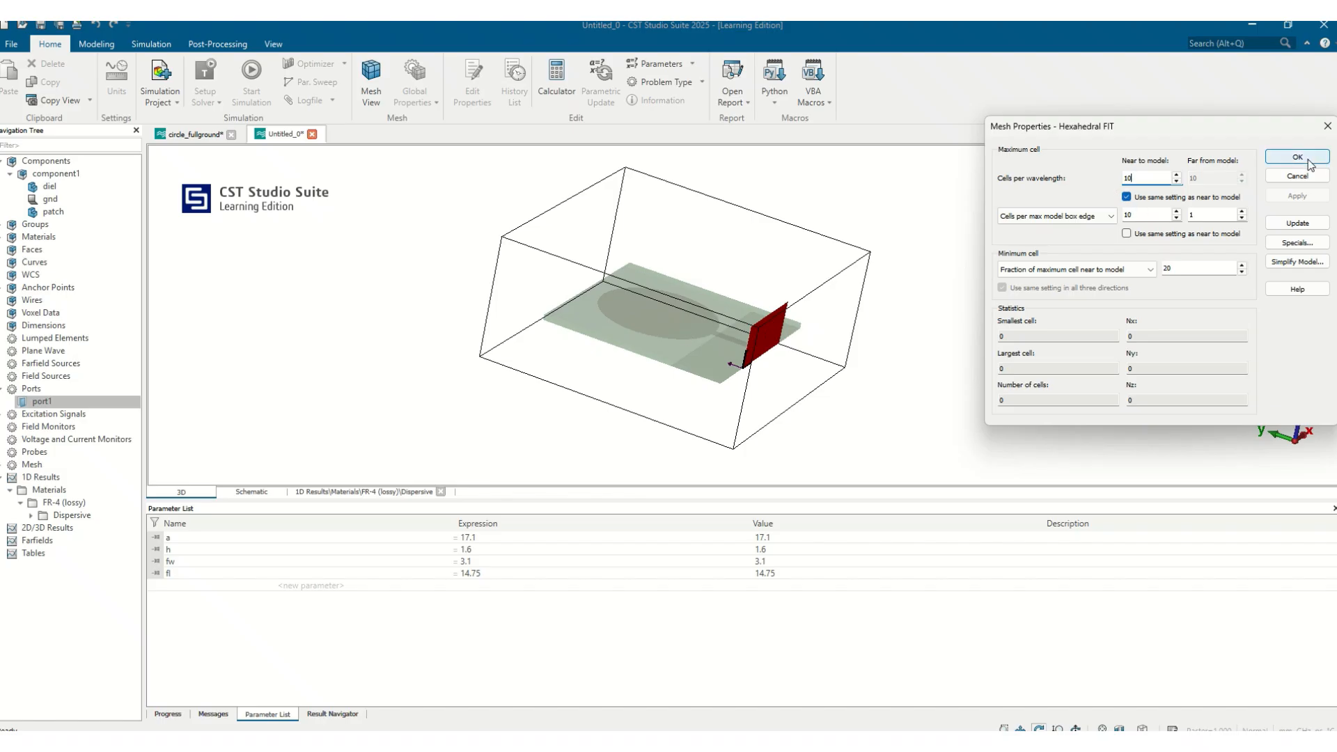
pyautogui.click(1327, 126)
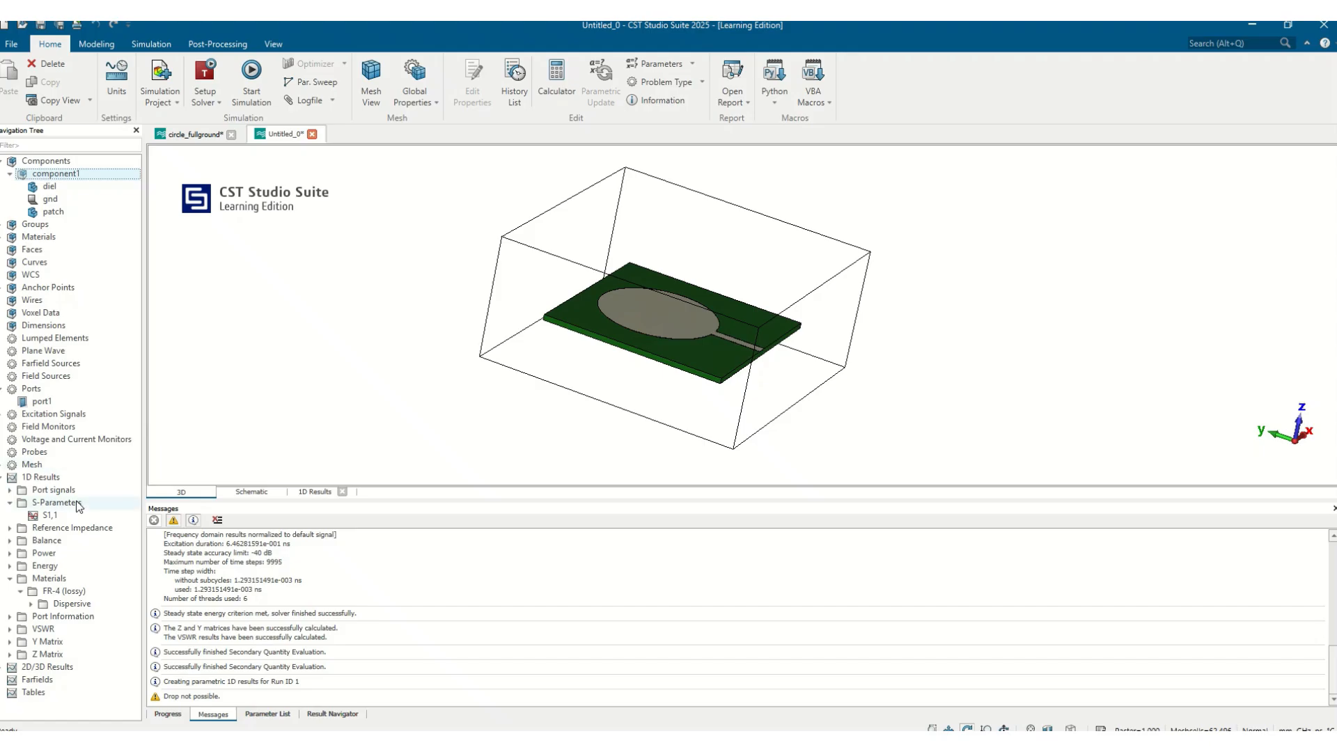
pyautogui.click(52, 516)
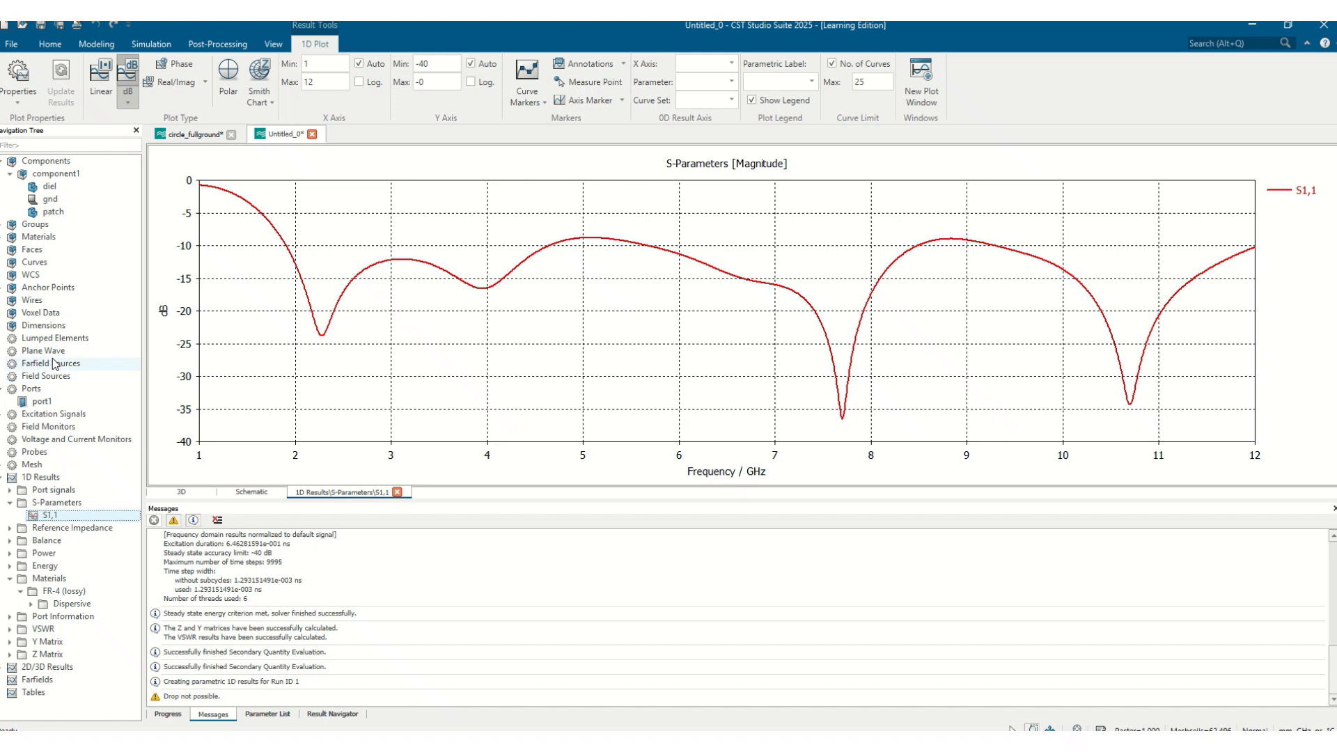
# Add a Farfield/RCS field monitor set to Transient Broadband
pyautogui.click(39, 429)
pyautogui.rightClick(42, 429)
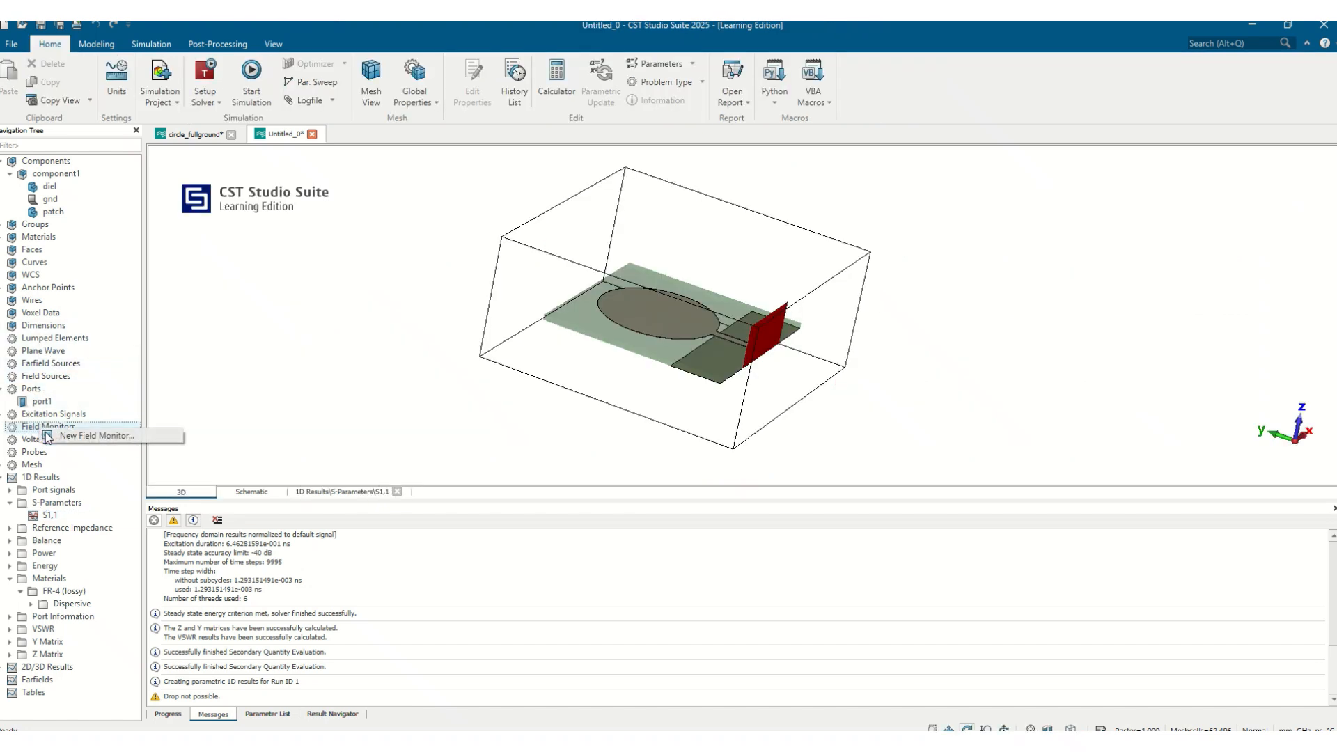
pyautogui.click(47, 437)
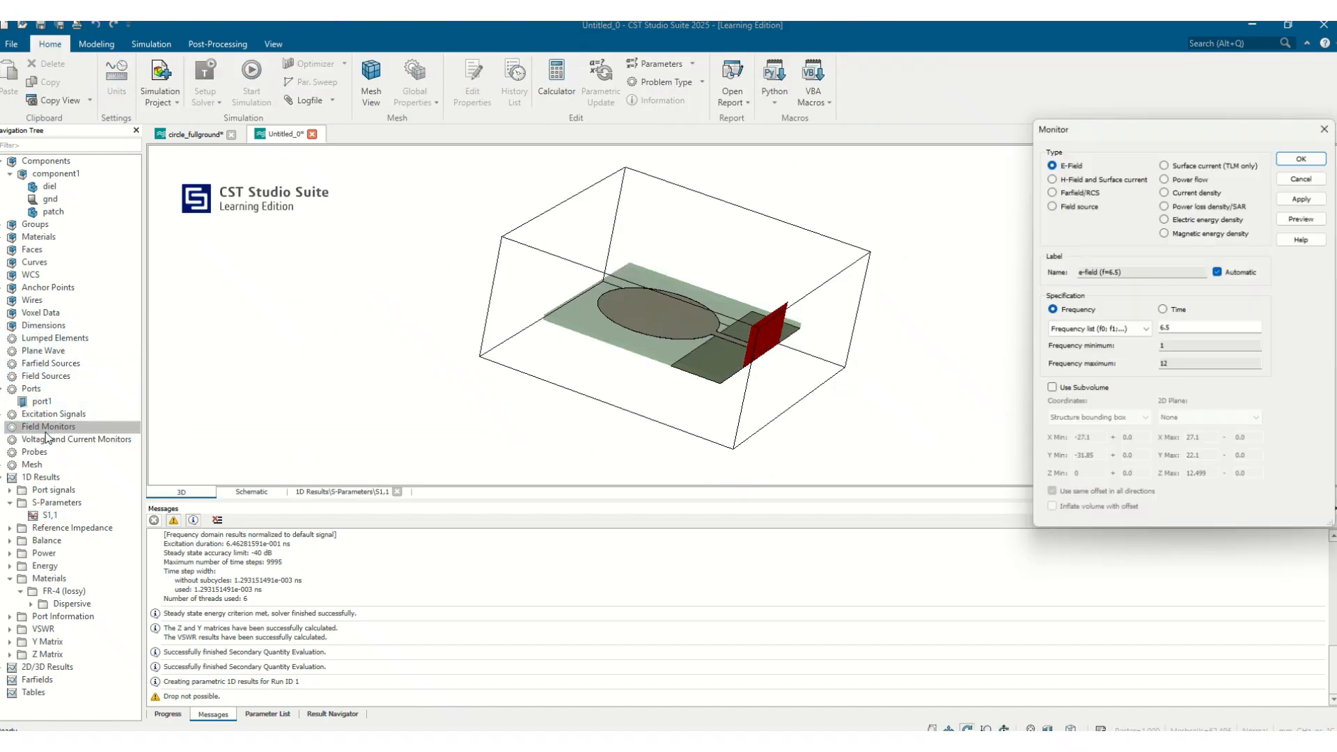
pyautogui.click(1076, 192)
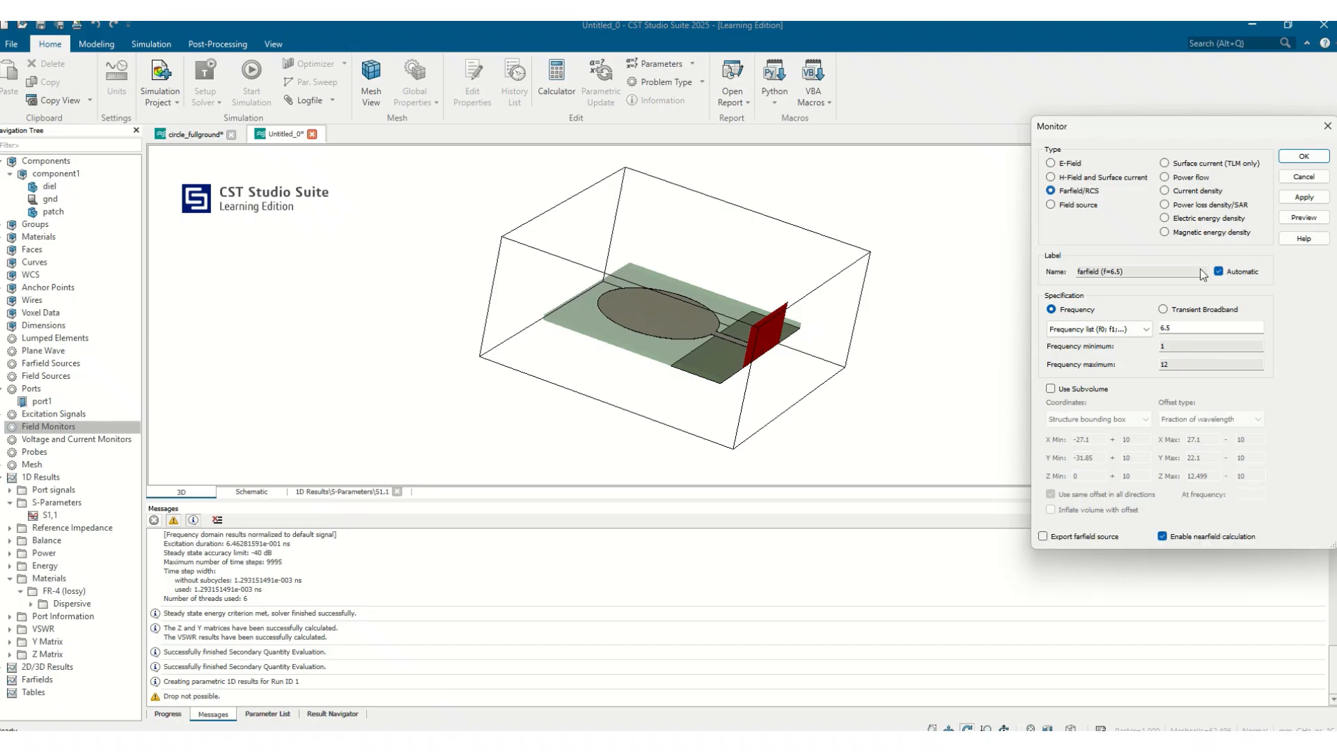
pyautogui.moveTo(1181, 327); pyautogui.dragTo(1087, 328)
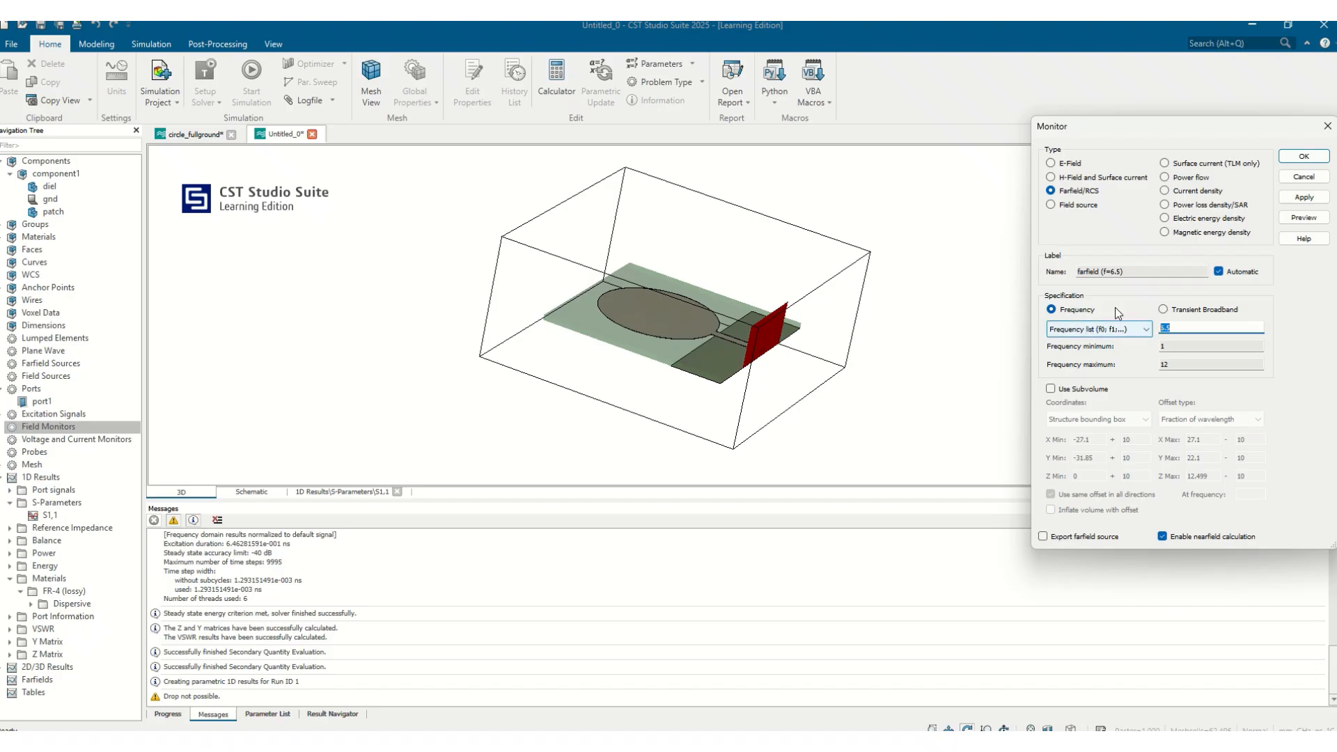
pyautogui.click(1163, 309)
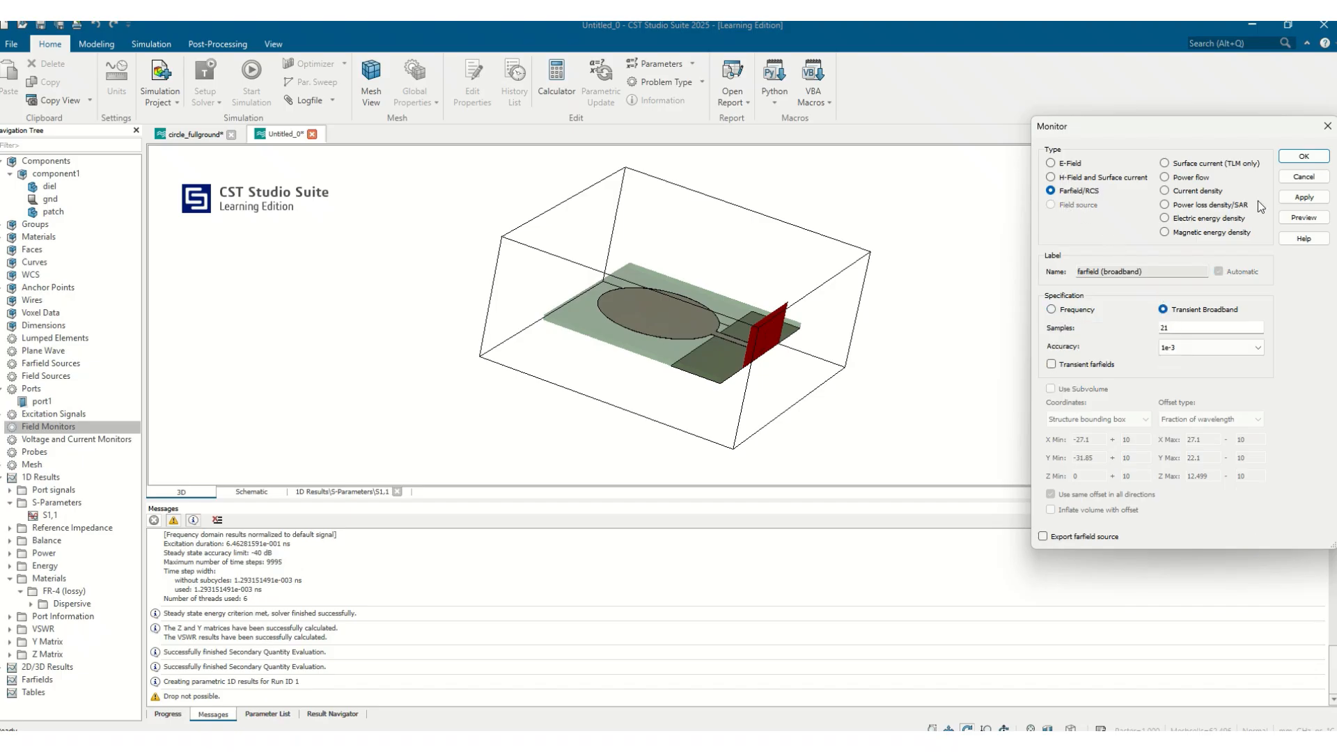
pyautogui.click(1303, 197)
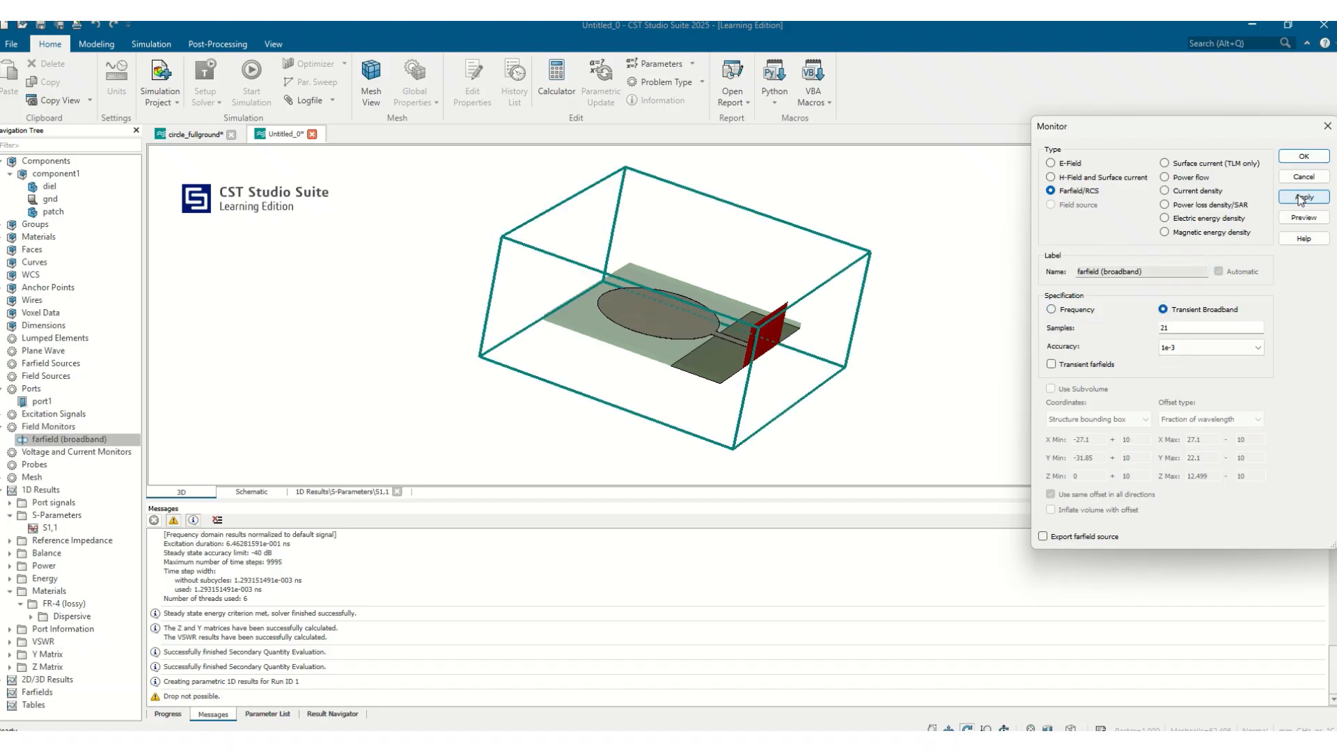
# Add an E-Field monitor at 2.4 GHz frequency using the structure bounding box subvolume
pyautogui.click(1052, 162)
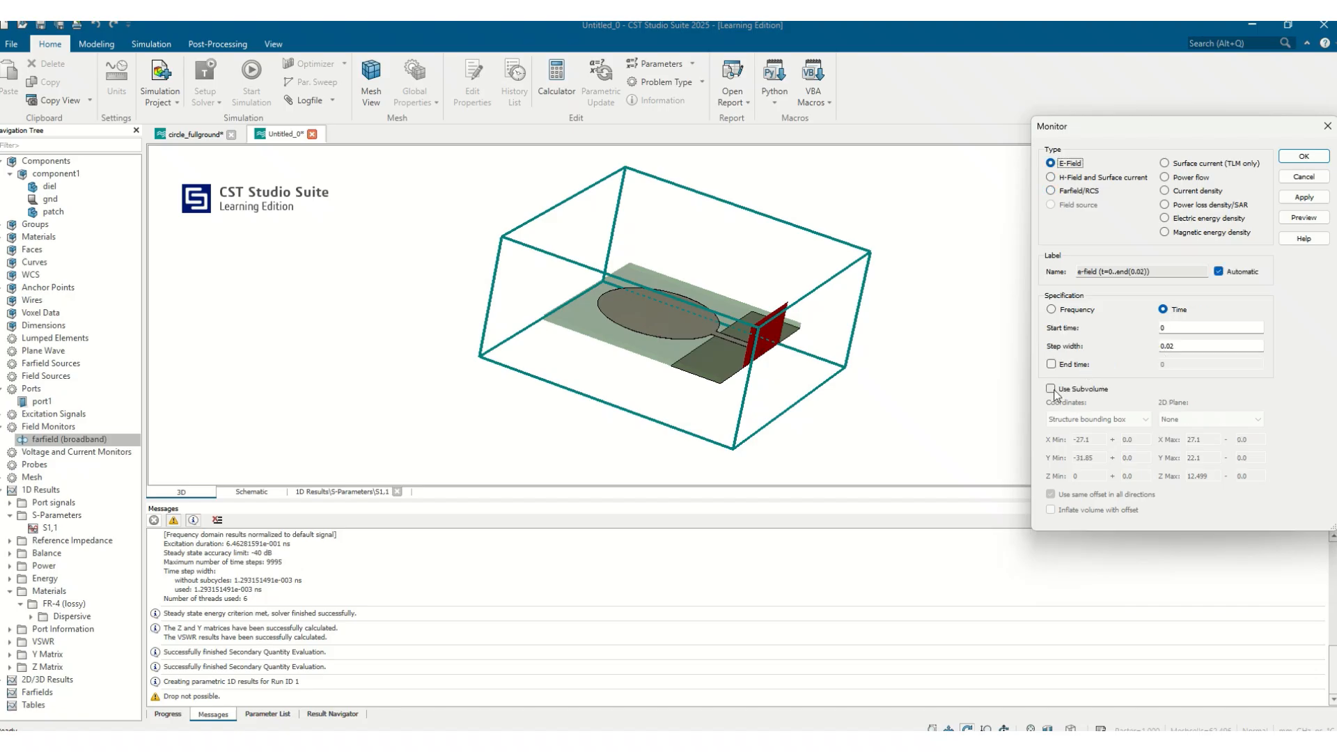
pyautogui.moveTo(797, 383); pyautogui.dragTo(607, 442)
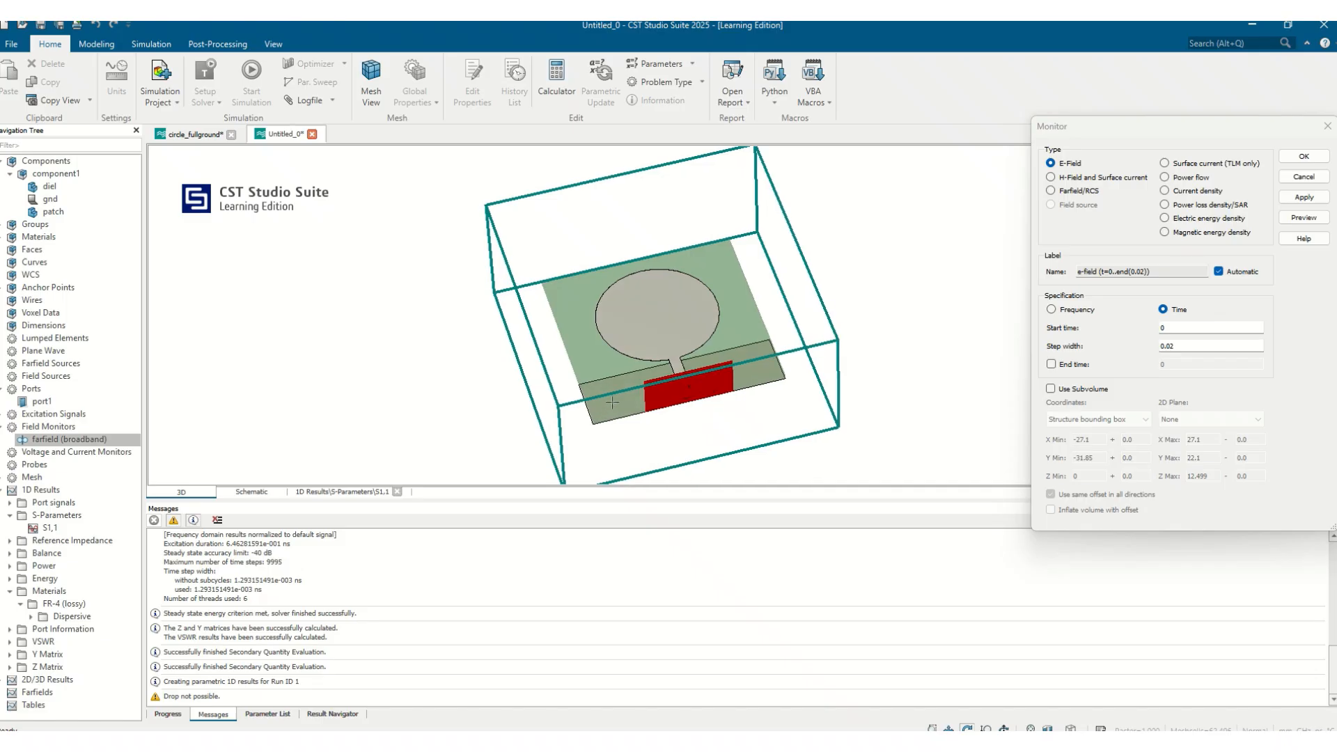
pyautogui.click(1051, 389)
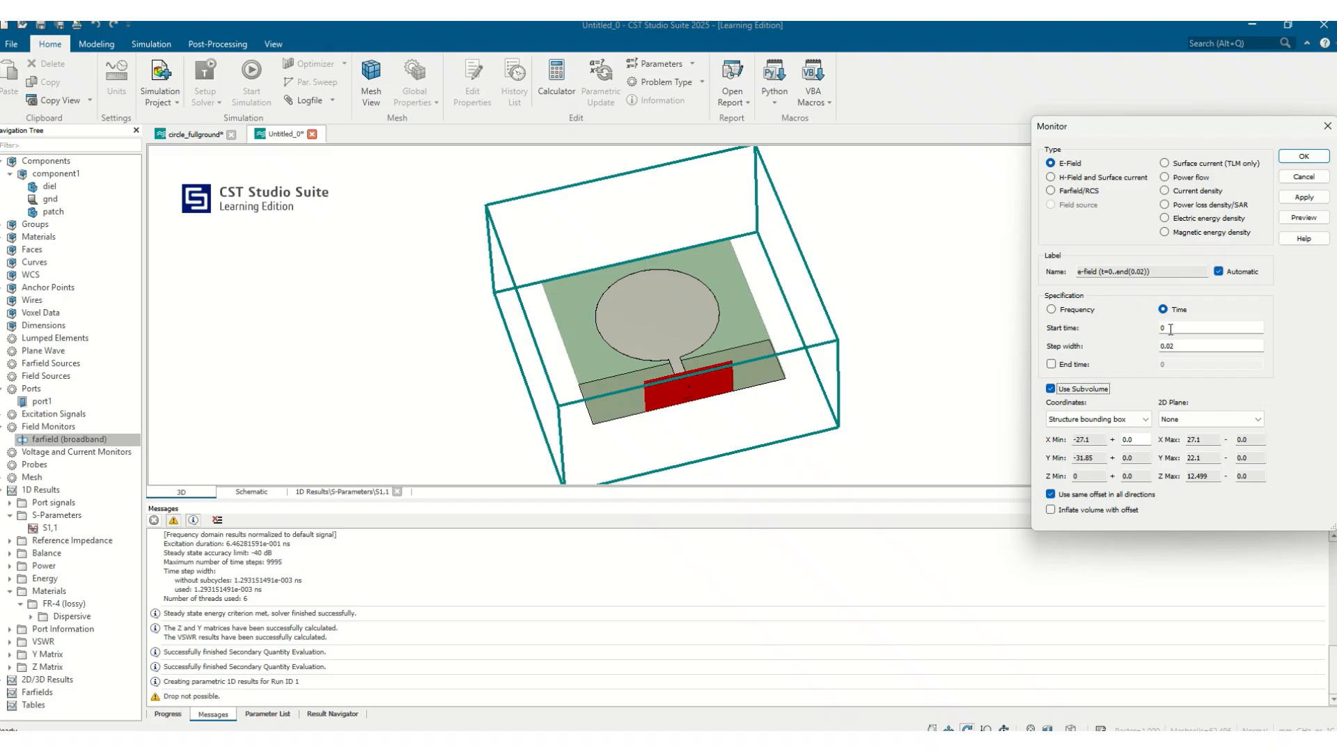
pyautogui.click(1066, 312)
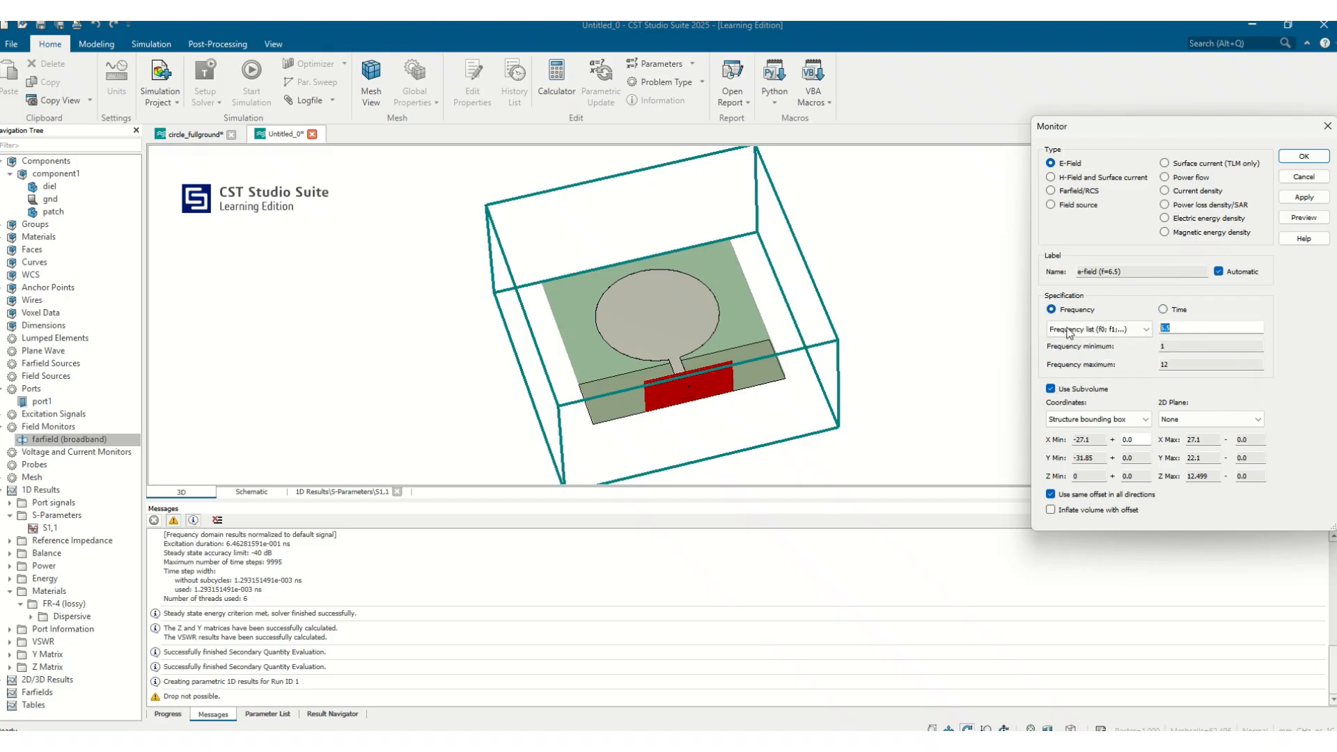
pyautogui.write('3')
pyautogui.write('2.')
pyautogui.write('4')
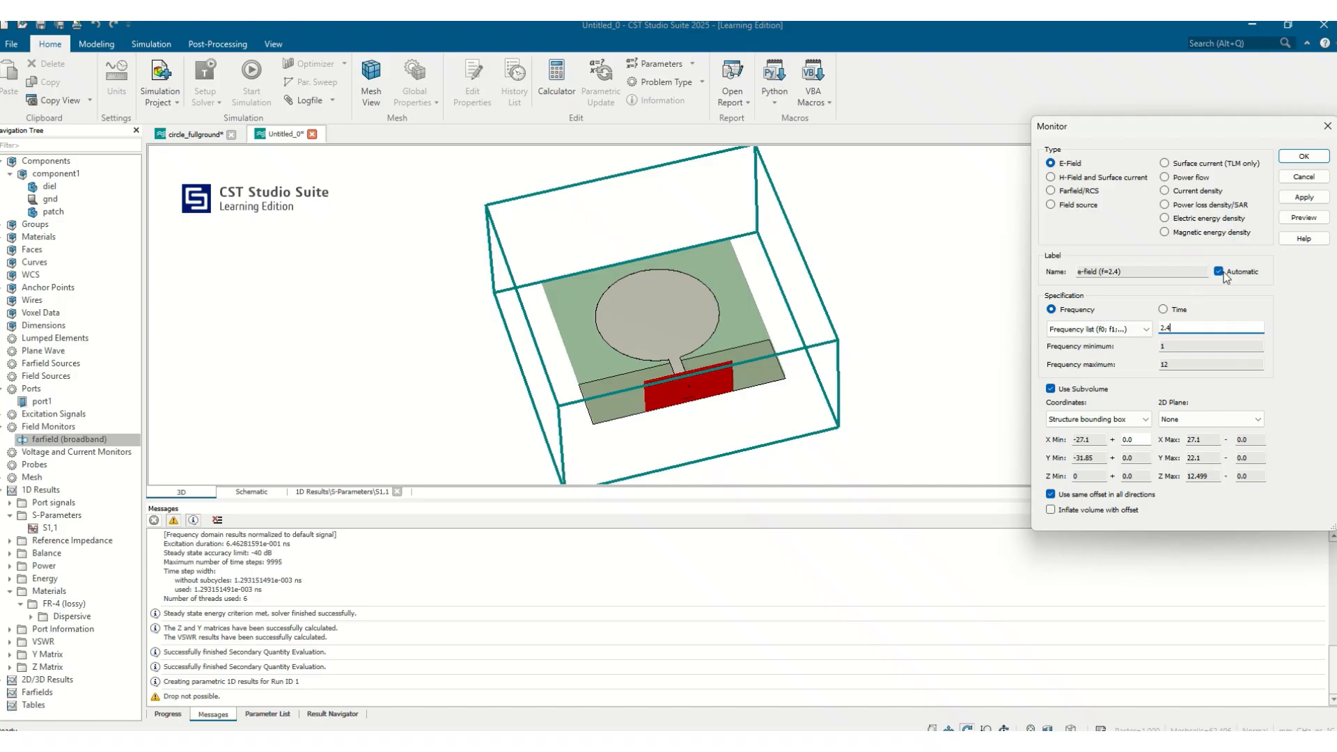
pyautogui.click(1304, 200)
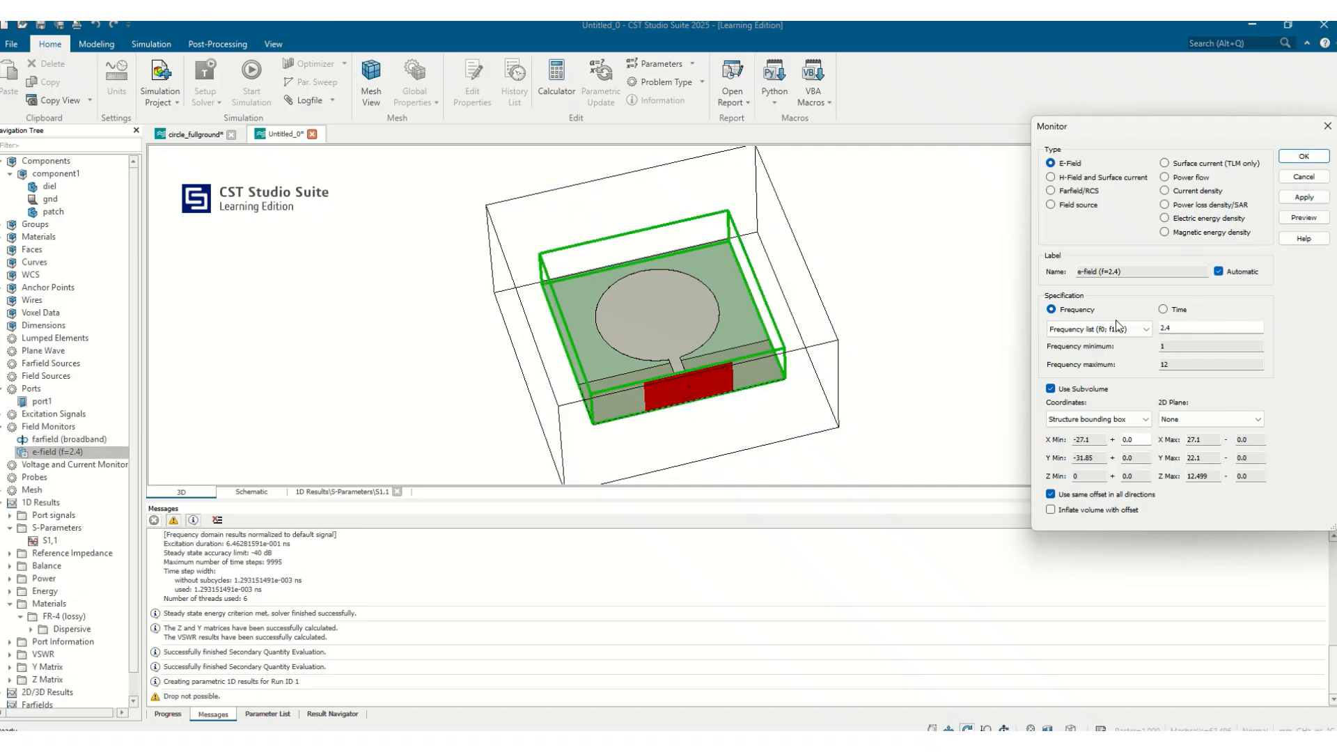
# Add further E-Field monitors at 5, 7 and 10 GHz
pyautogui.doubleClick(1176, 328)
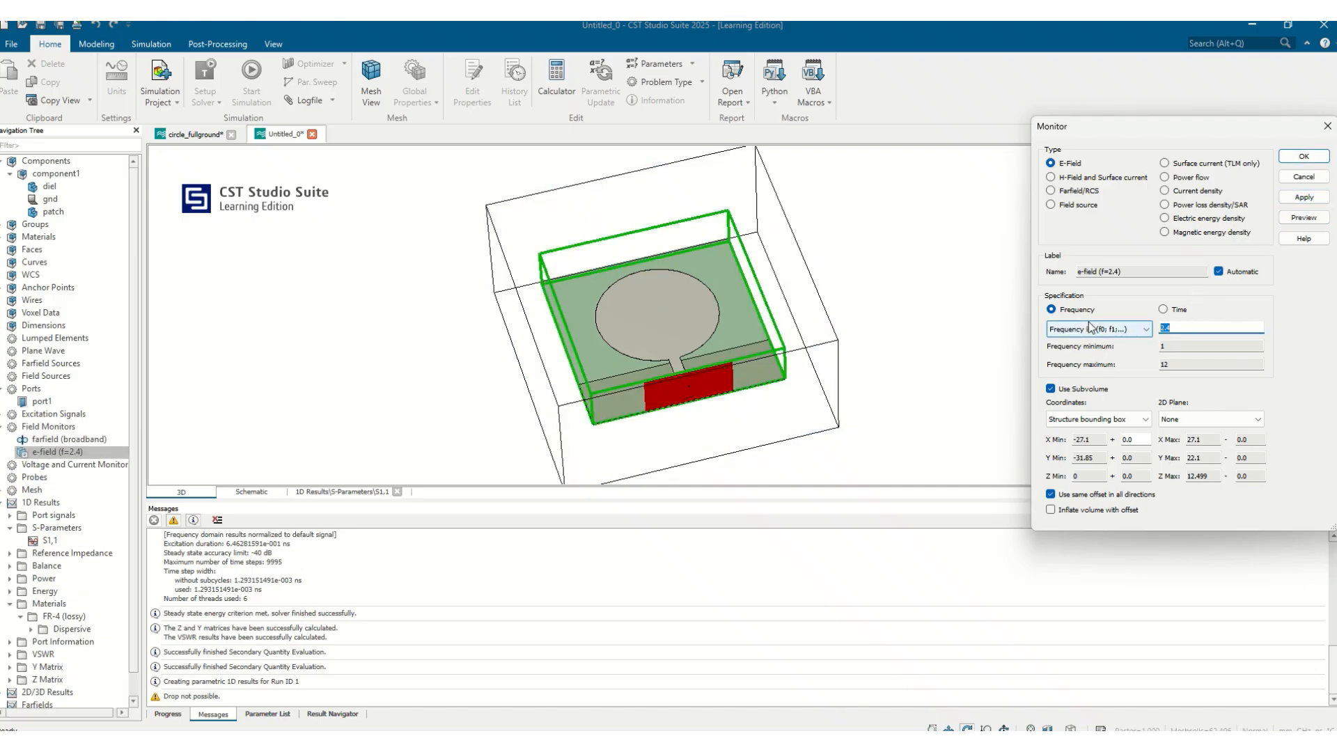
pyautogui.write('5')
pyautogui.click(1304, 198)
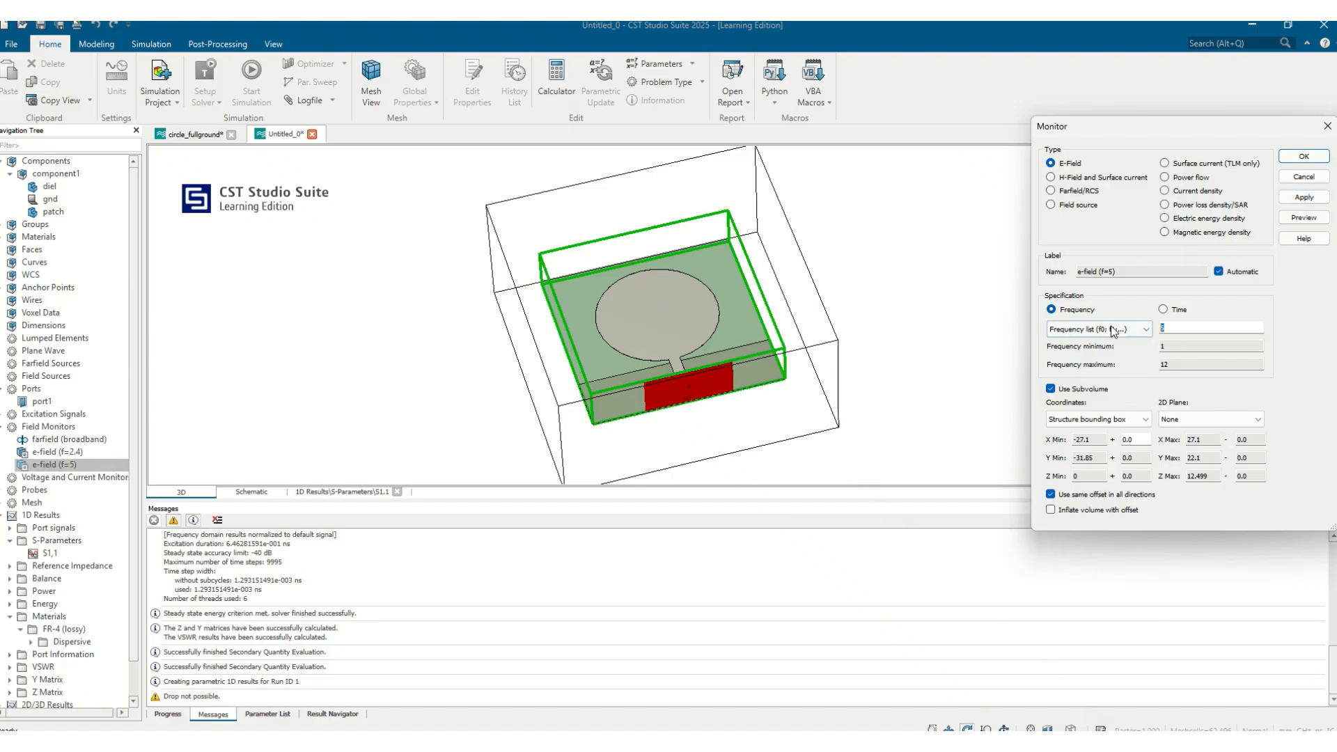
pyautogui.write('7')
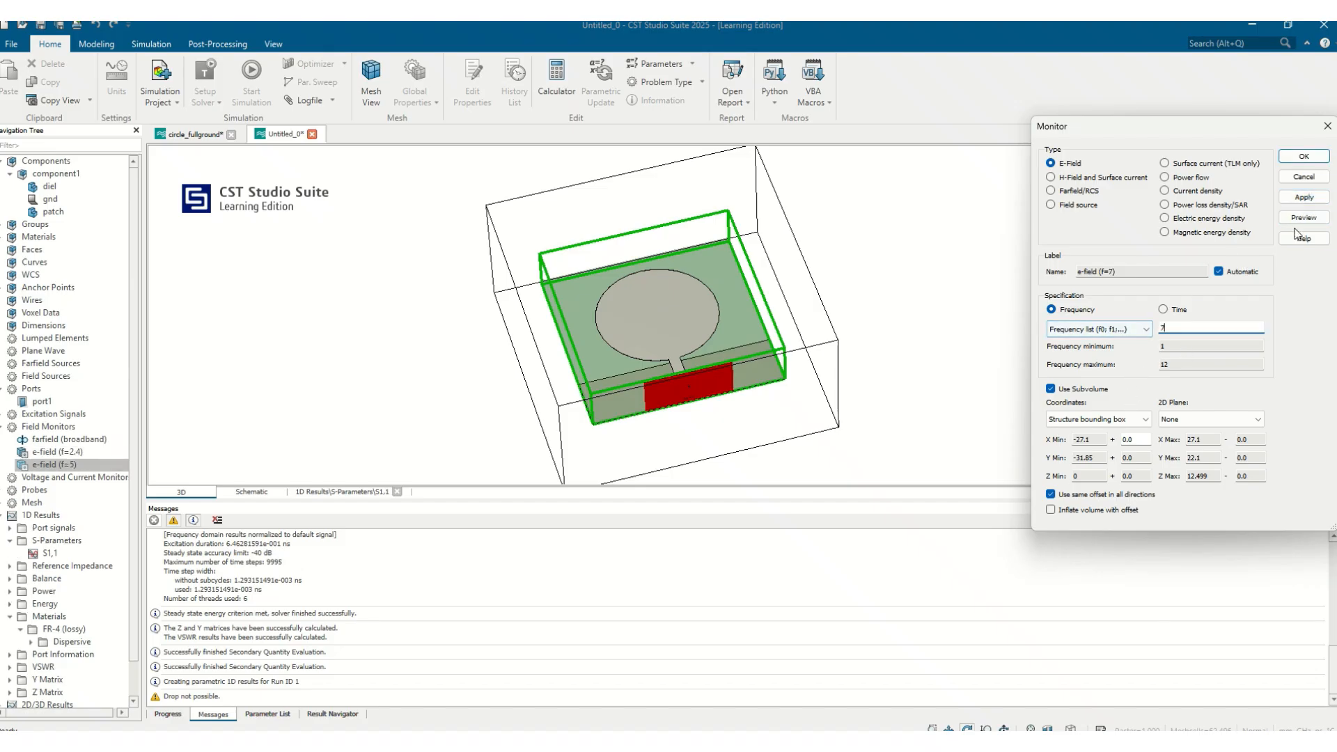
pyautogui.click(1319, 199)
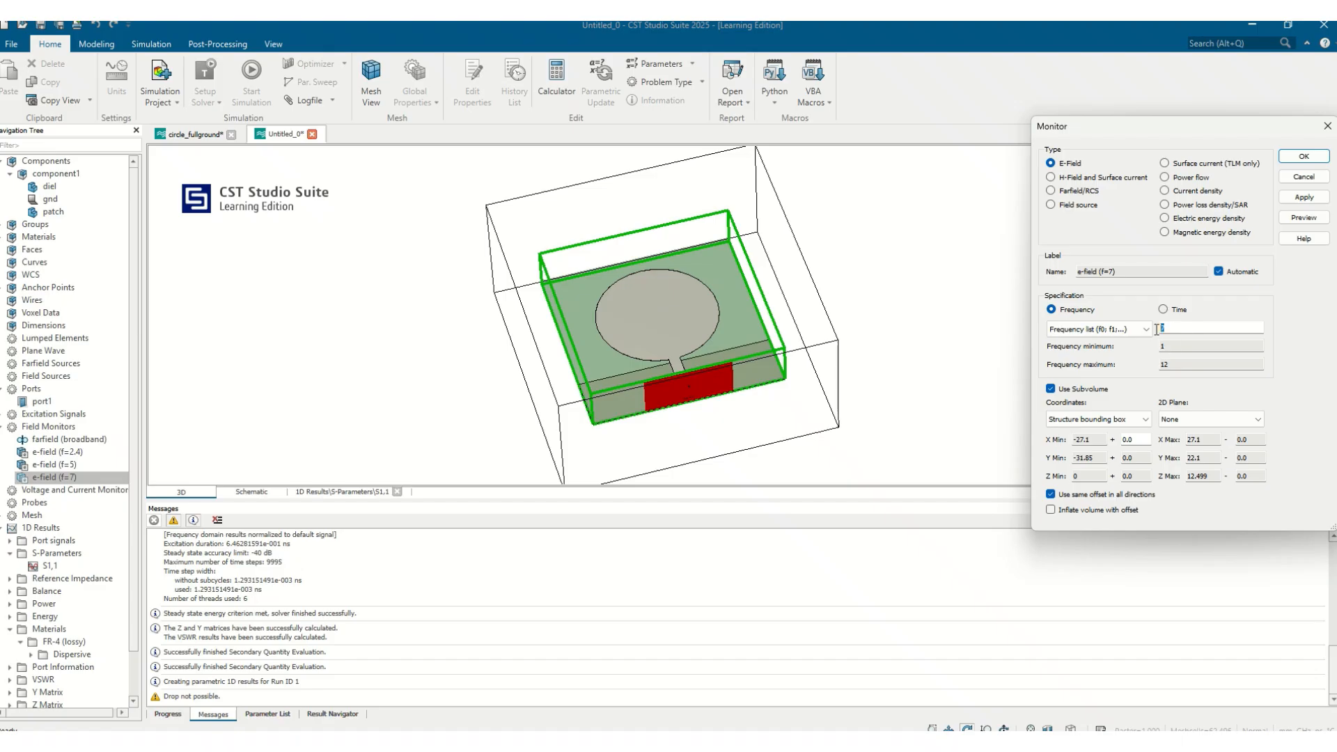
pyautogui.click(1155, 329)
pyautogui.write('10')
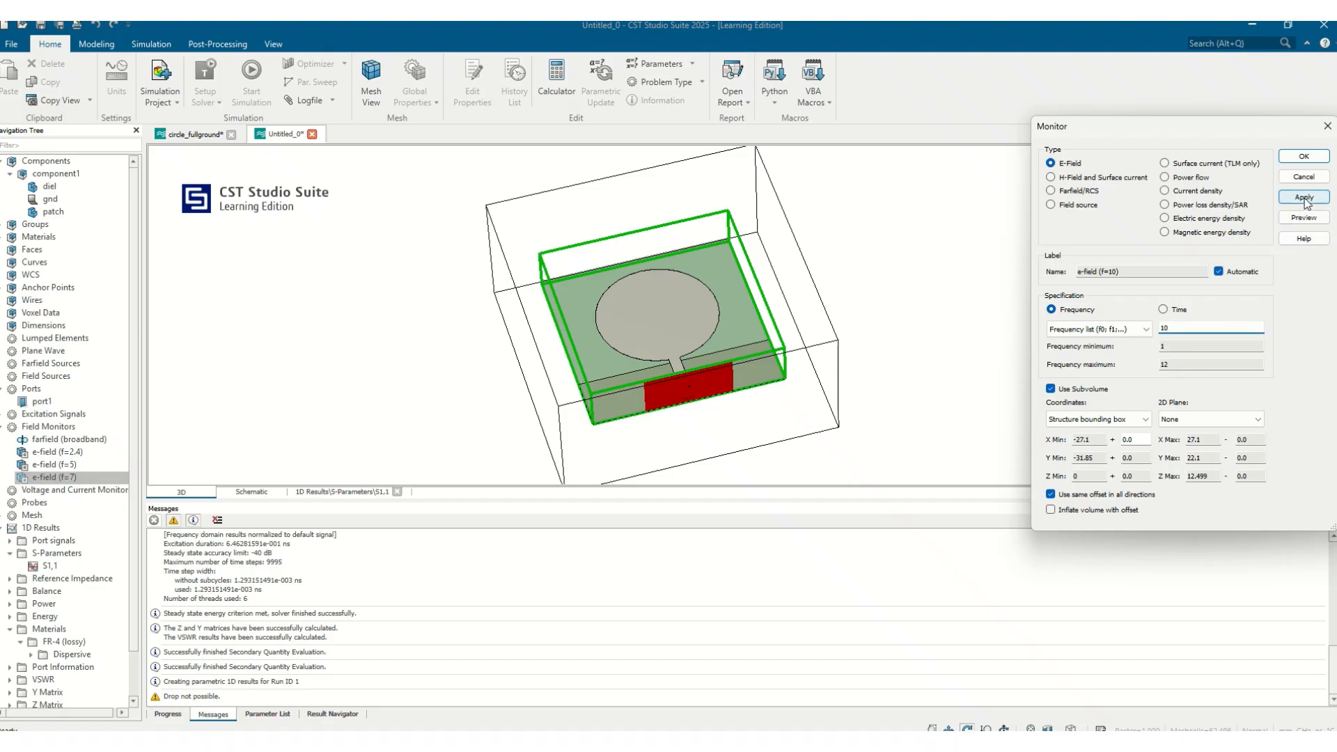
pyautogui.click(1304, 200)
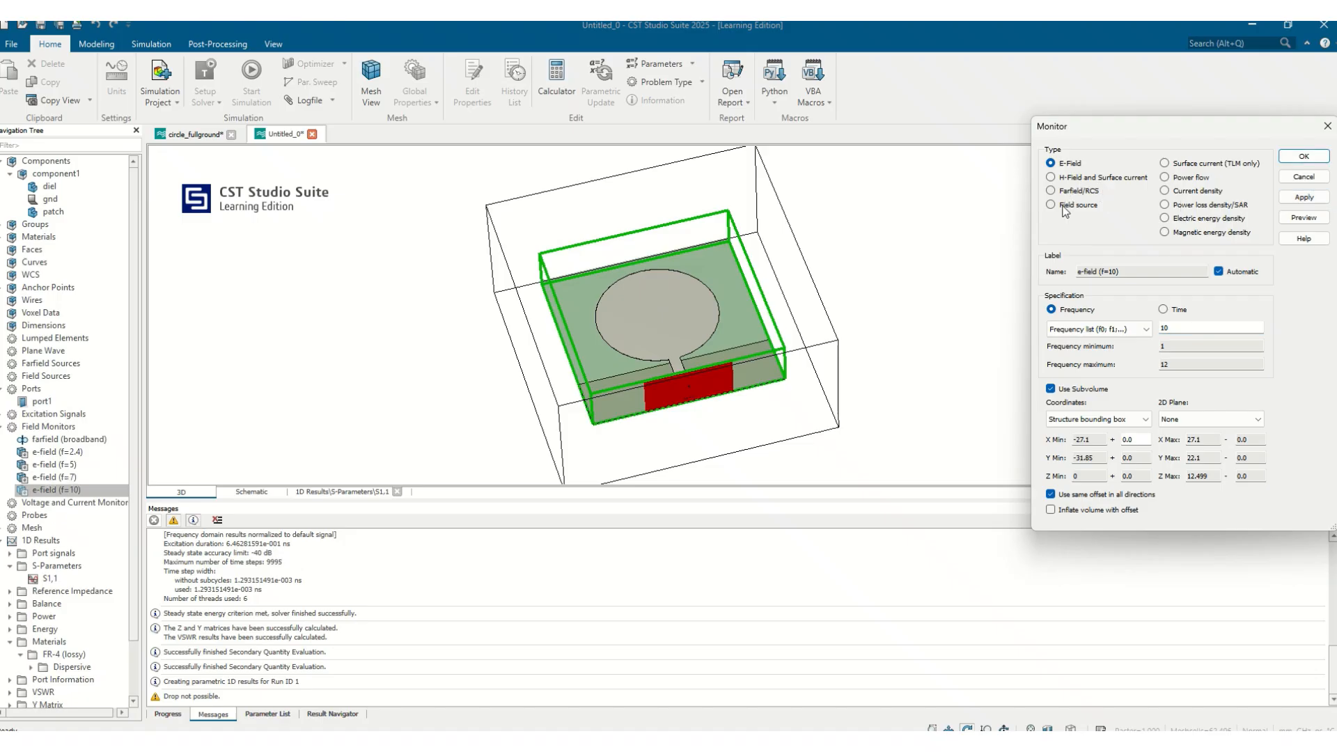
# Add H-Field and Surface current monitors at 10, 7, 5 and 2.4 GHz and close the monitor dialog
pyautogui.click(1100, 178)
pyautogui.click(1304, 197)
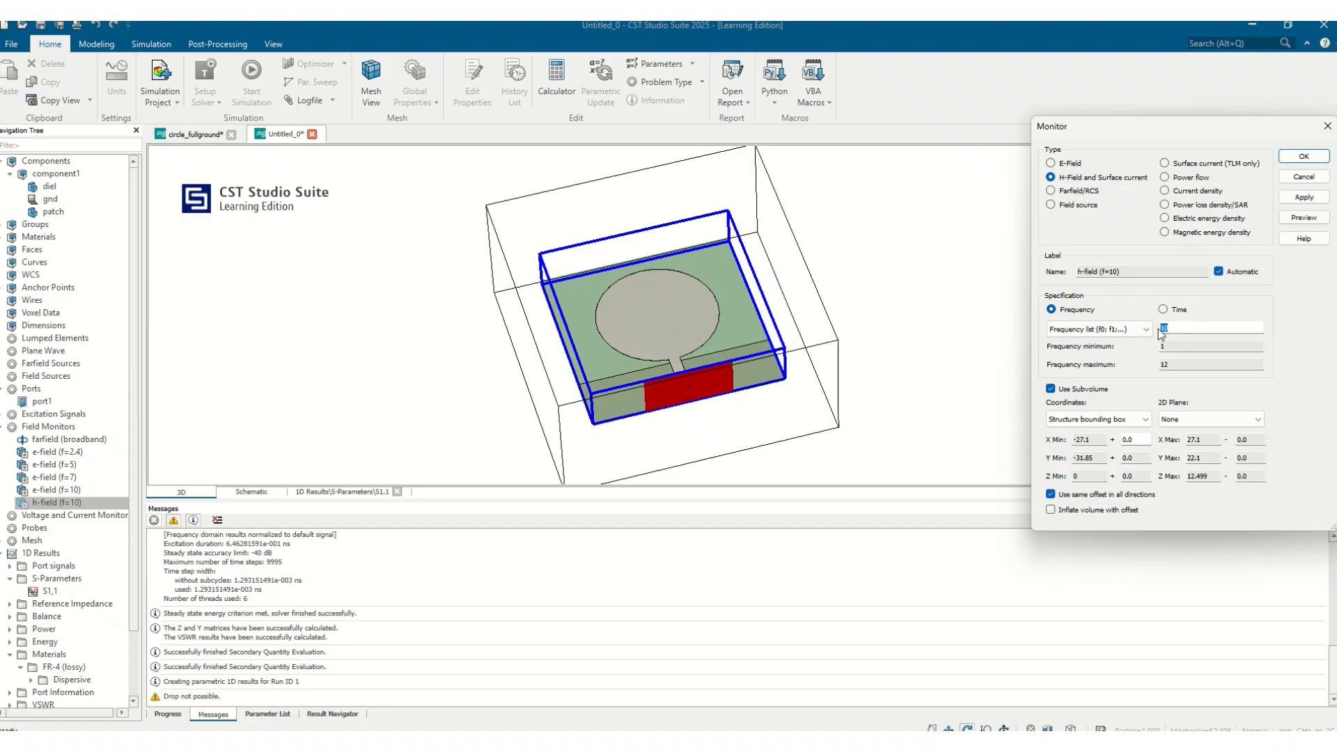
pyautogui.write('7')
pyautogui.click(1304, 198)
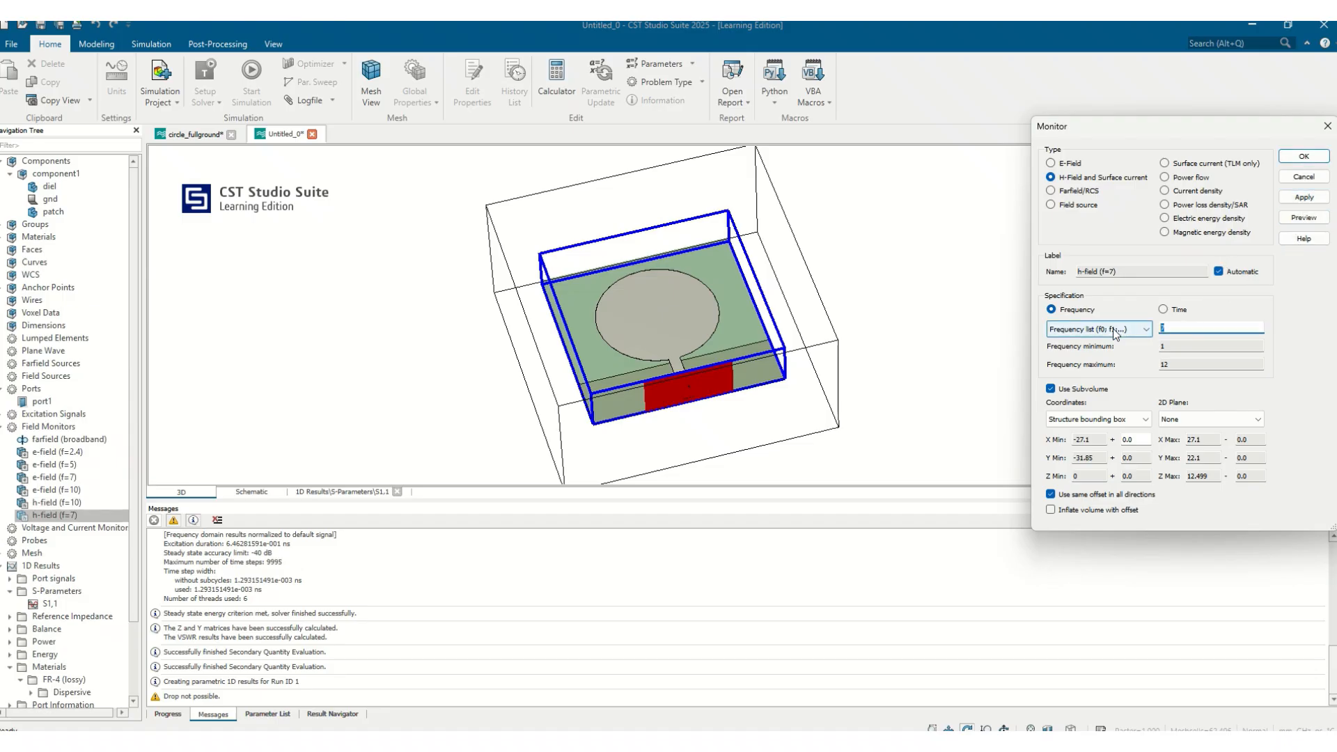
pyautogui.write('5')
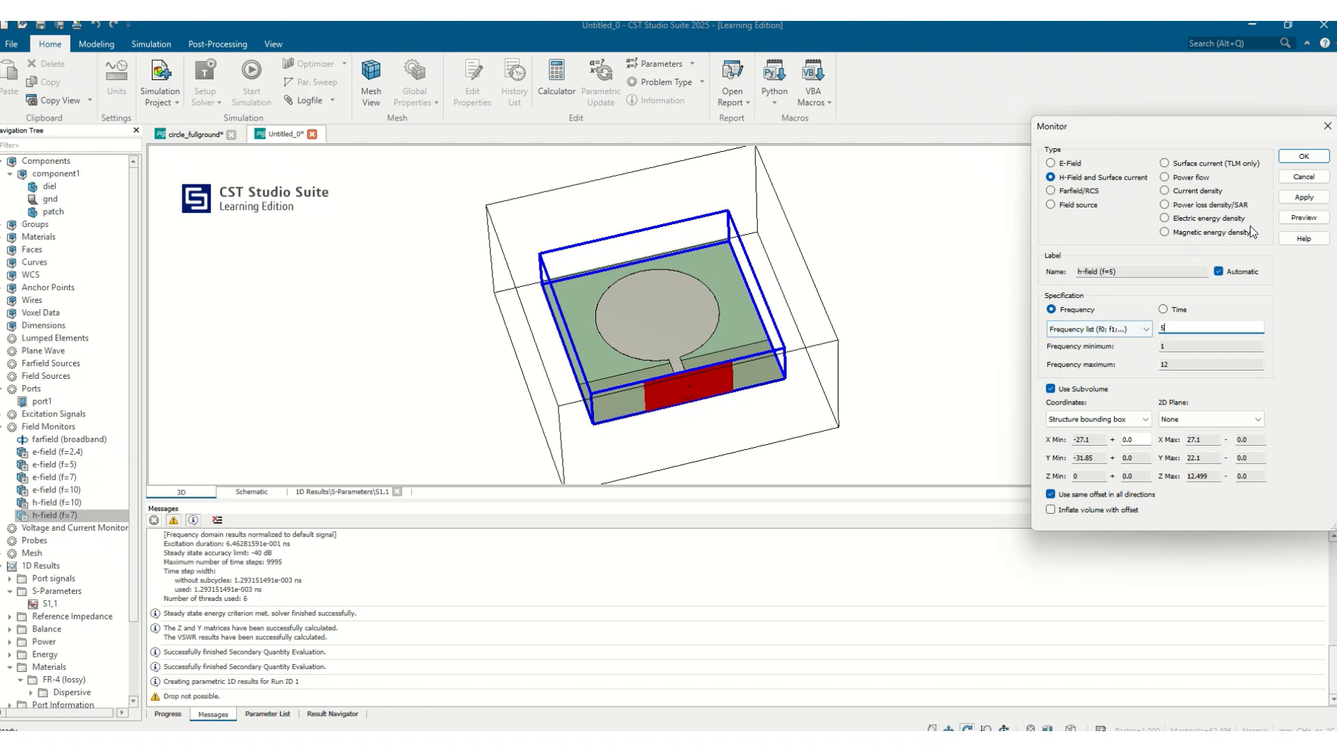
pyautogui.click(1304, 198)
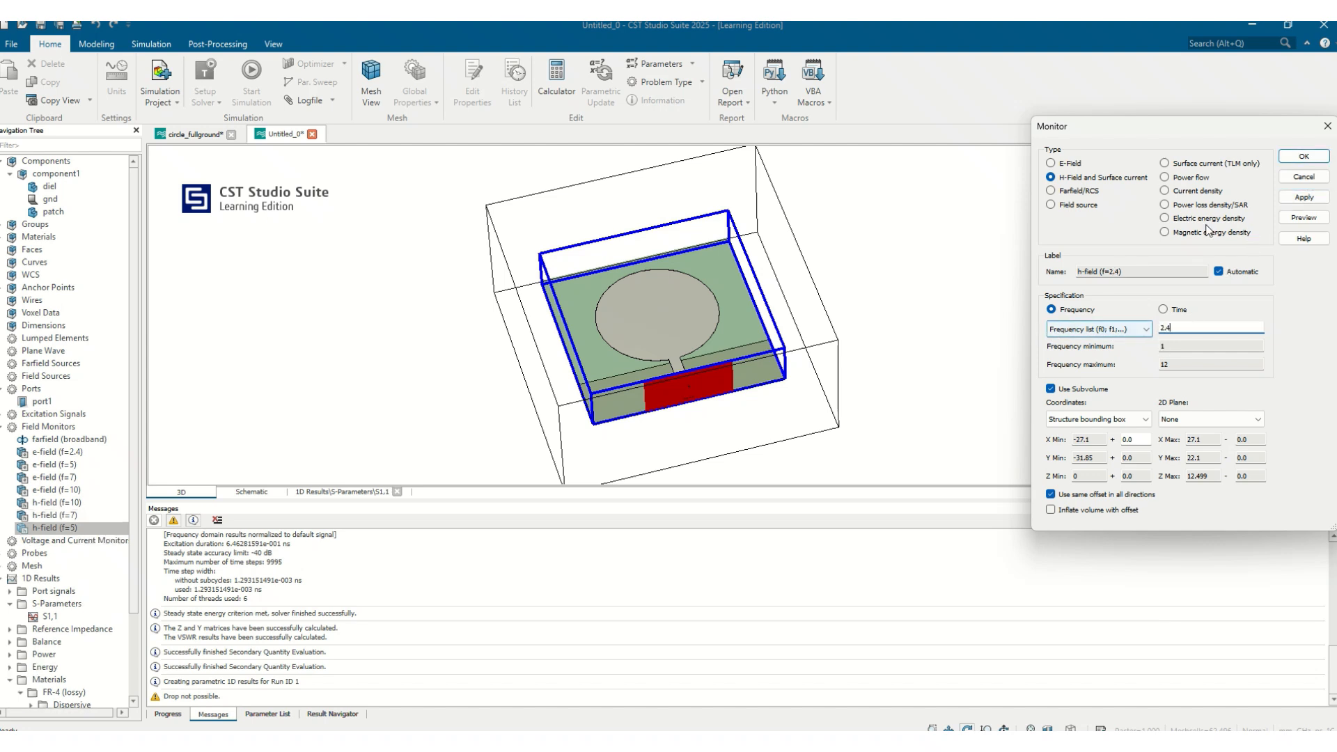
pyautogui.click(1303, 157)
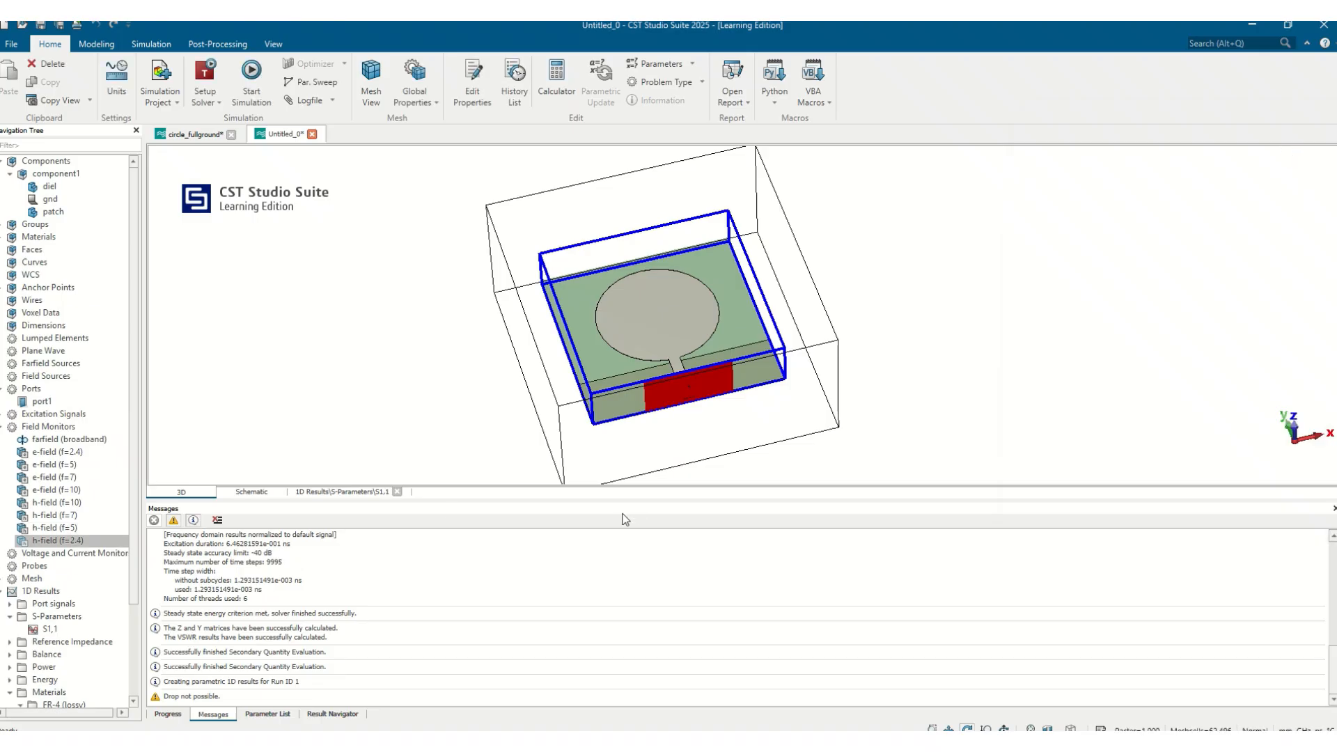
# Run the simulation and open the broadband farfield result
pyautogui.click(252, 70)
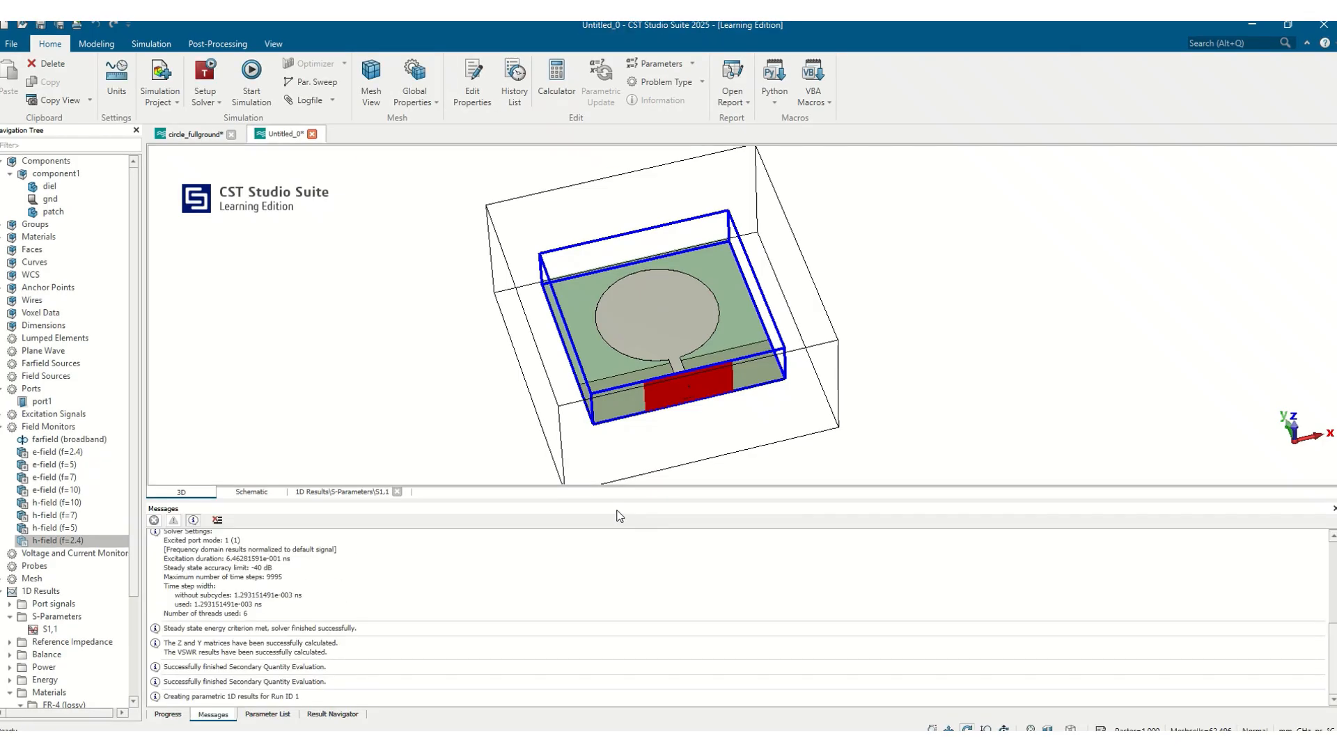
pyautogui.scroll(-3, 71, 662)
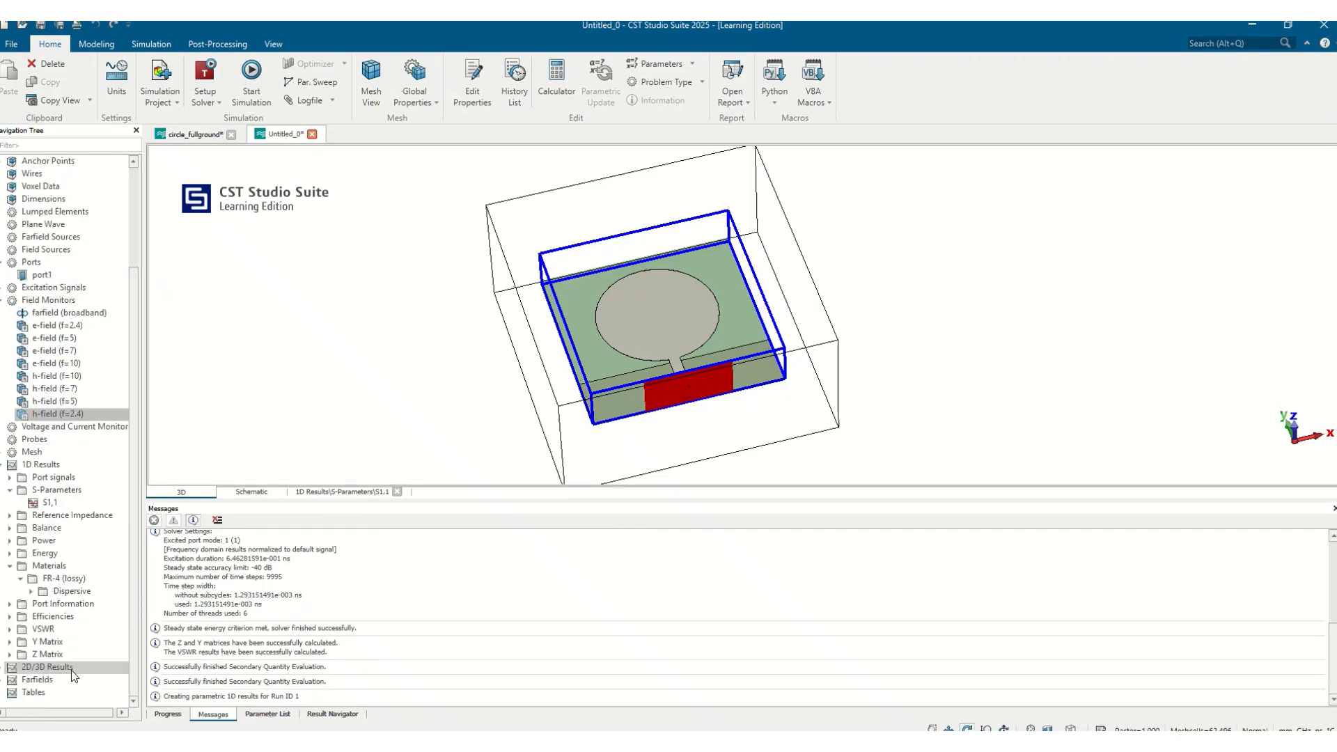
pyautogui.doubleClick(15, 681)
pyautogui.click(56, 705)
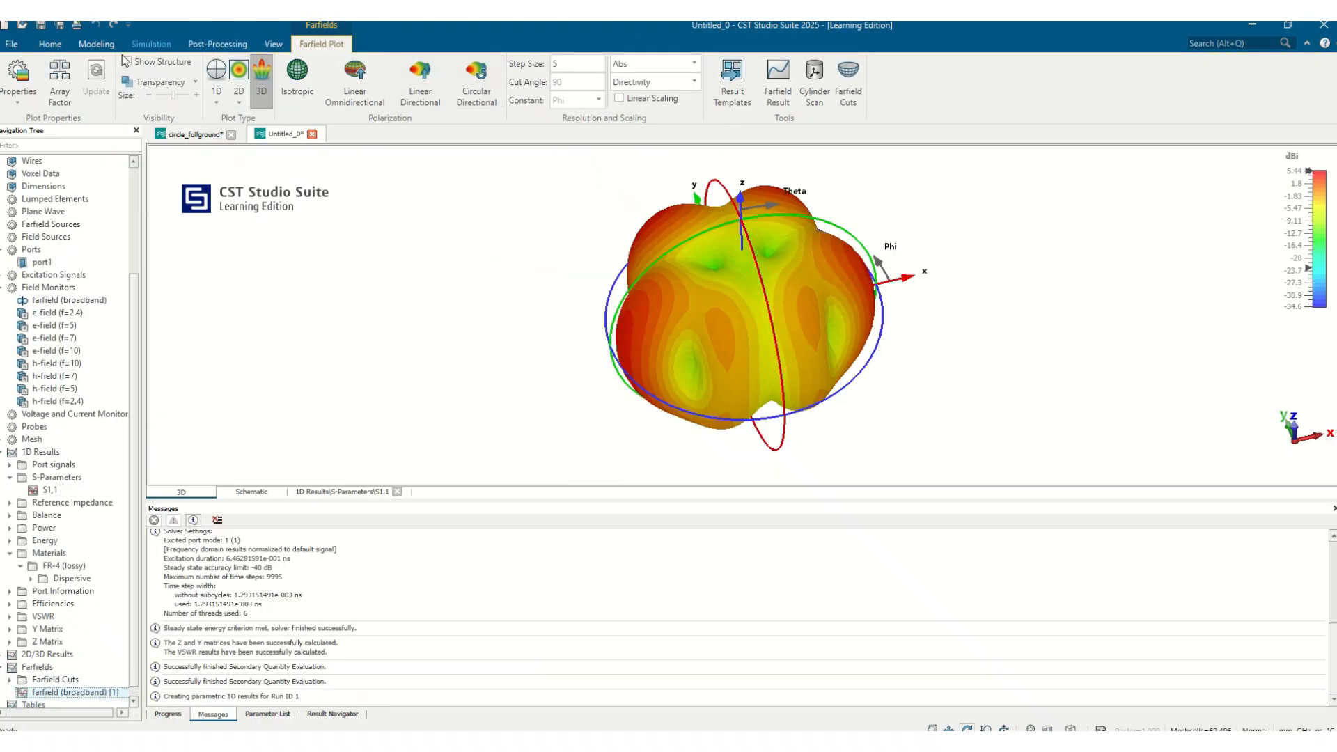
# Set the farfield plot frequency to 2.4 GHz in the farfield plot properties
pyautogui.click(18, 75)
pyautogui.doubleClick(203, 293)
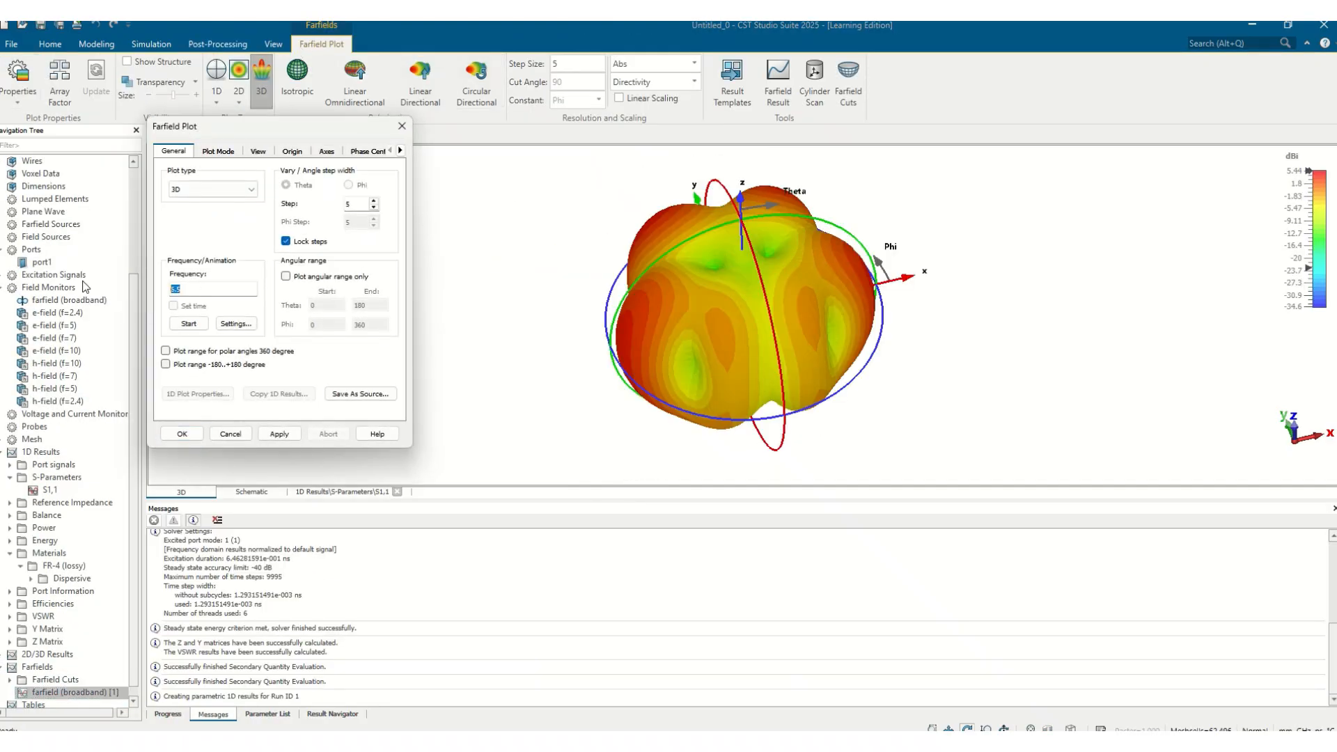
pyautogui.write('2.')
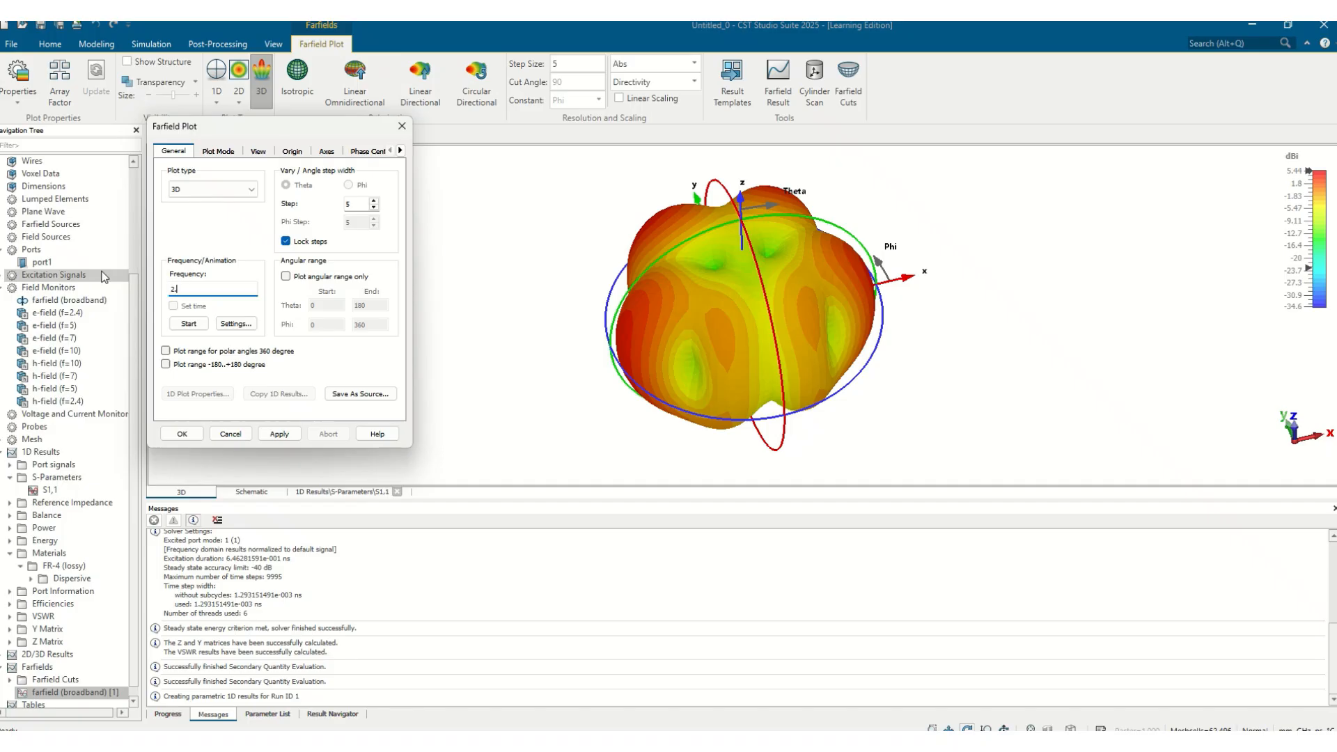
pyautogui.write('4')
pyautogui.click(278, 432)
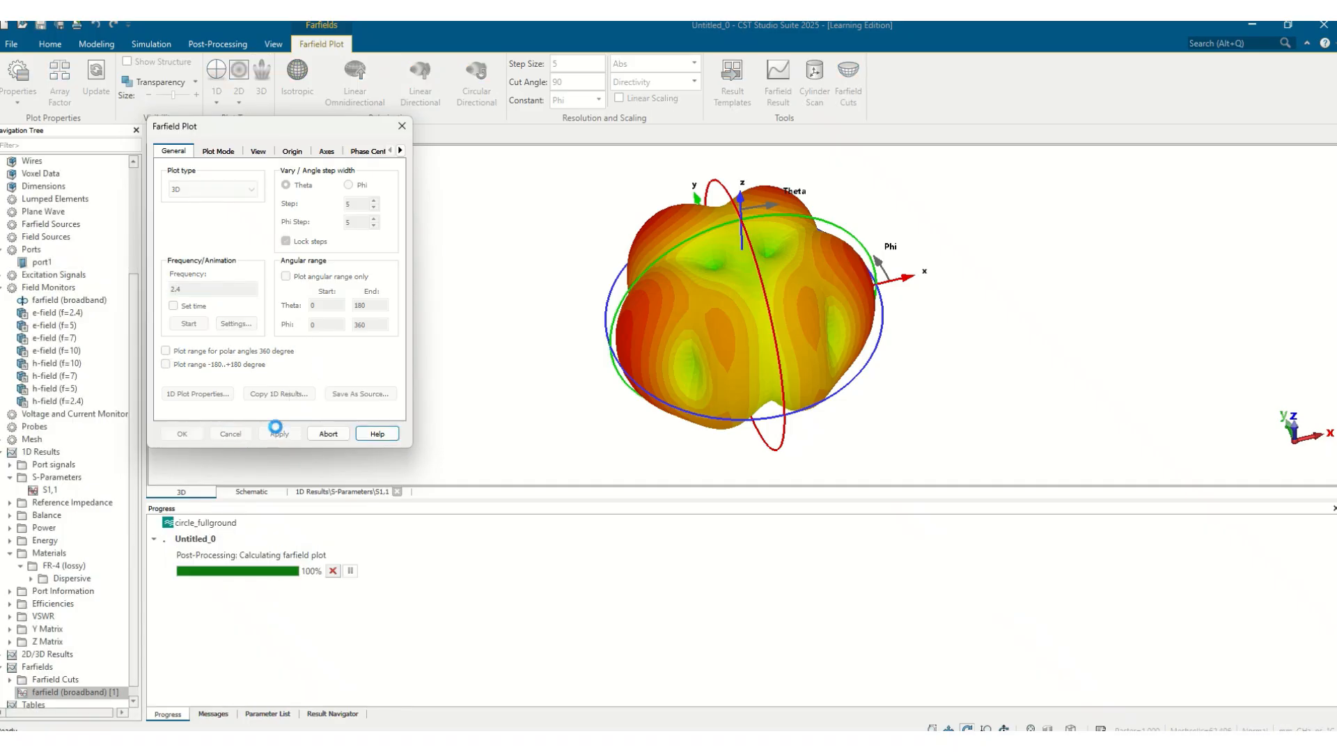
pyautogui.moveTo(689, 276); pyautogui.dragTo(1055, 365)
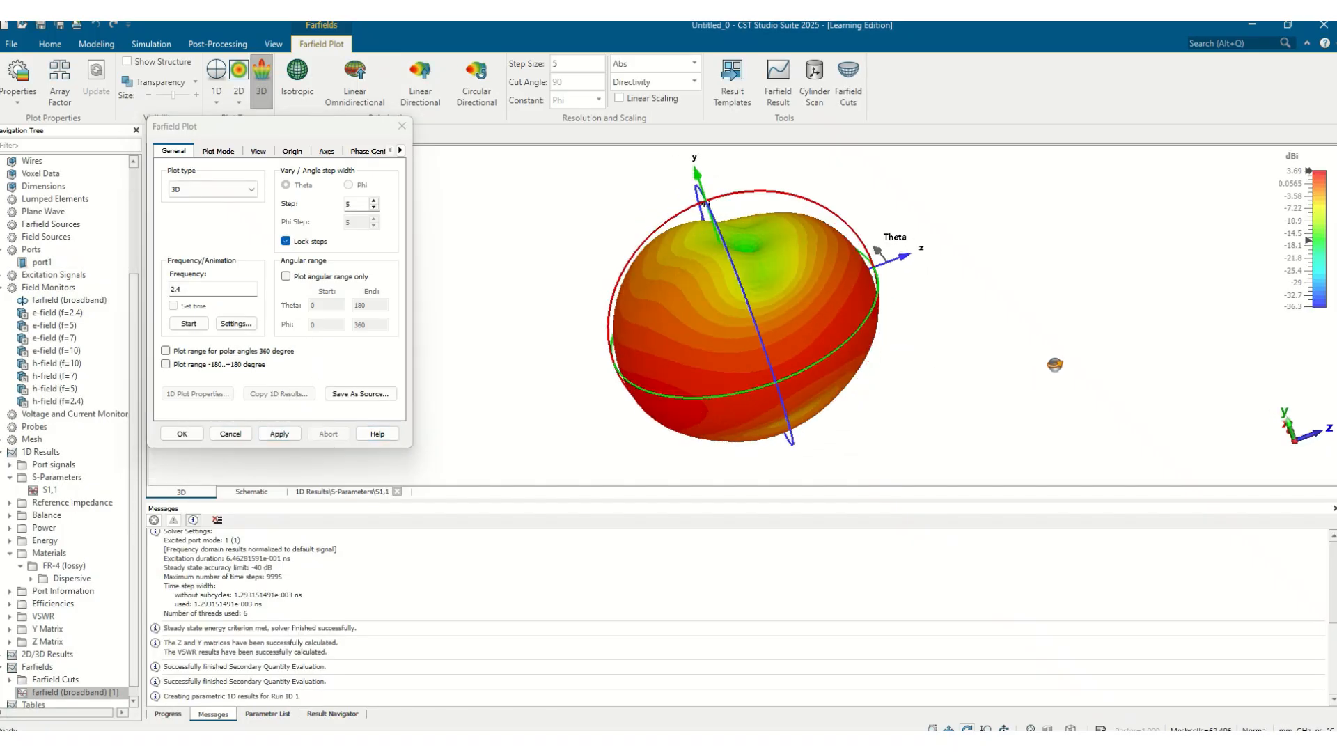
pyautogui.click(402, 126)
# Show the structure inside the 3D farfield plot and make the farfield transparent
pyautogui.moveTo(801, 300); pyautogui.dragTo(883, 299)
pyautogui.click(128, 62)
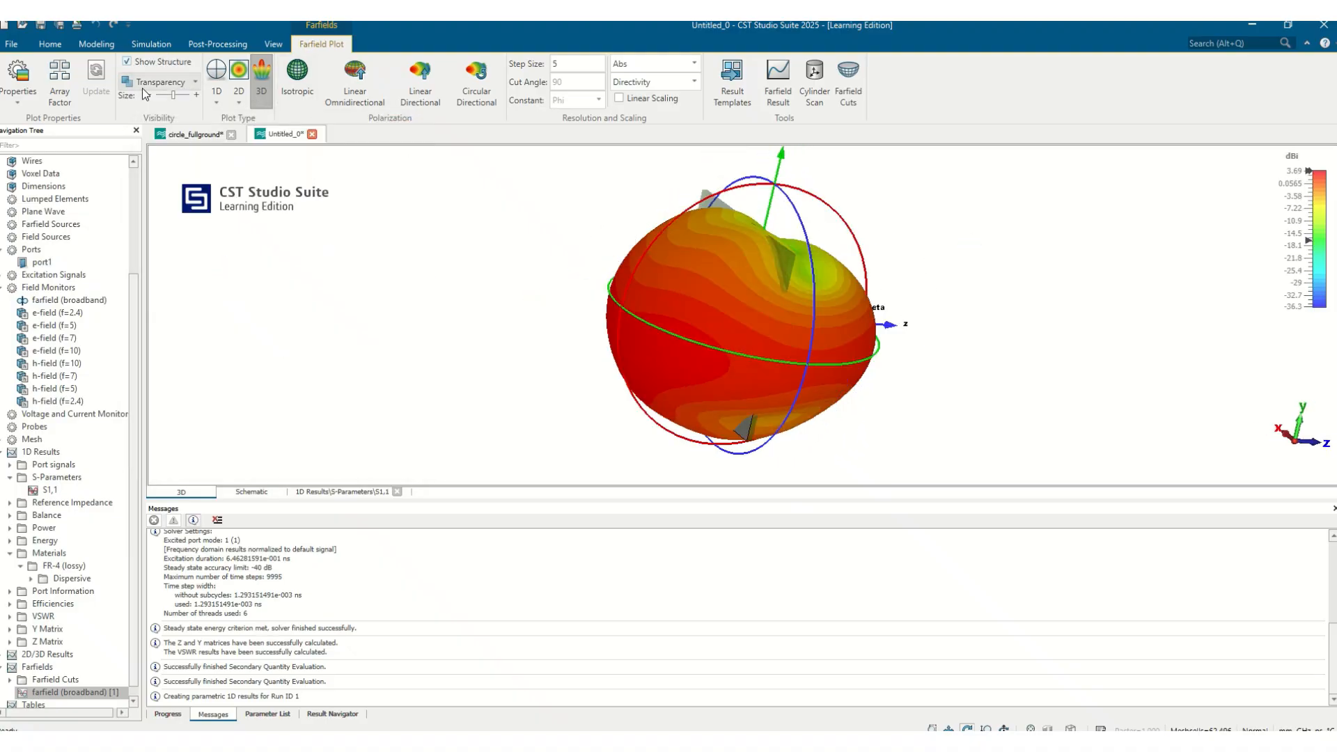
pyautogui.moveTo(801, 233); pyautogui.dragTo(708, 306)
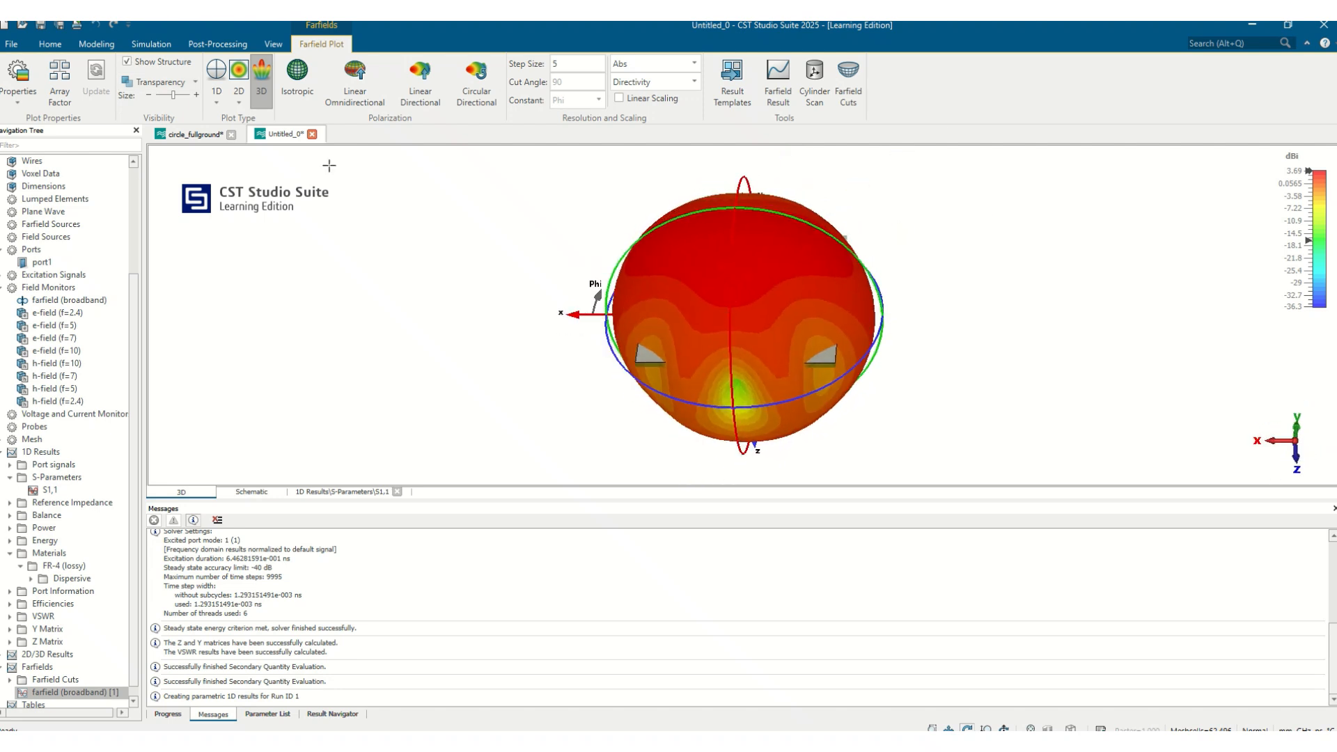
pyautogui.click(157, 81)
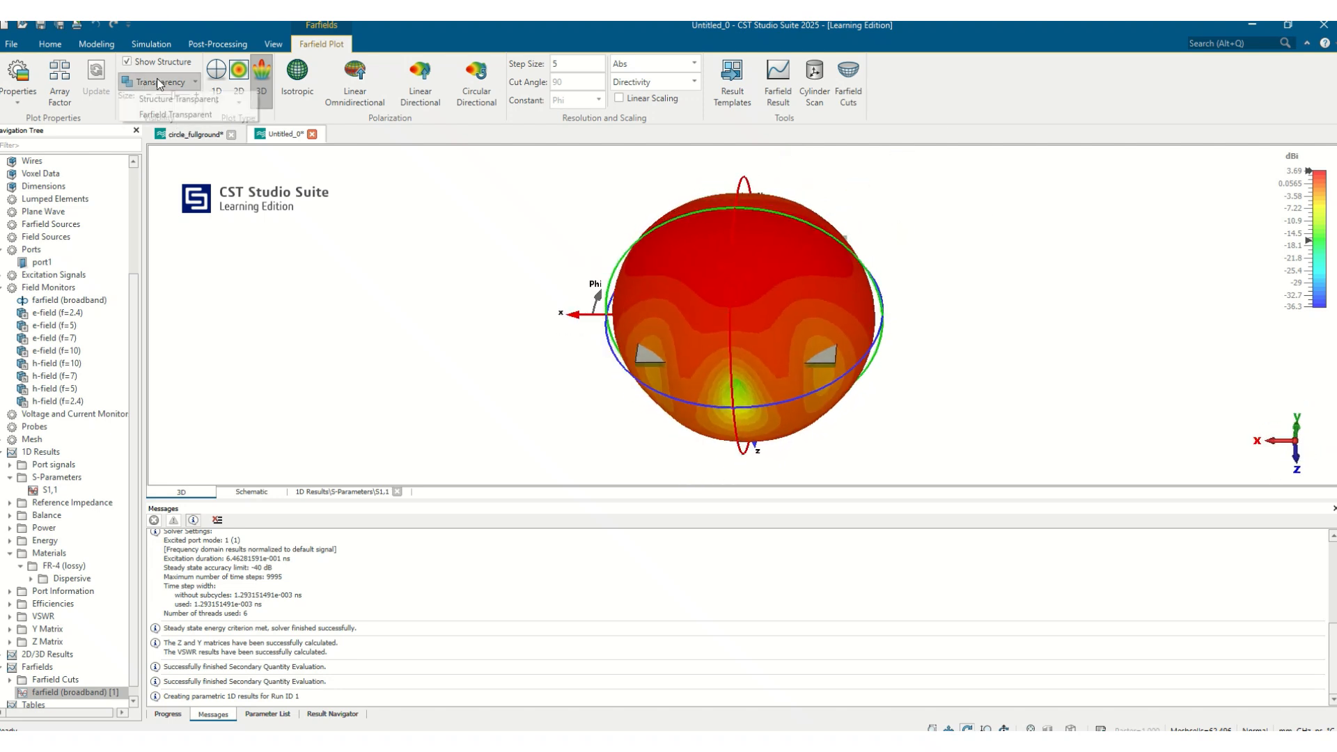
pyautogui.click(154, 113)
pyautogui.moveTo(774, 287); pyautogui.dragTo(844, 262)
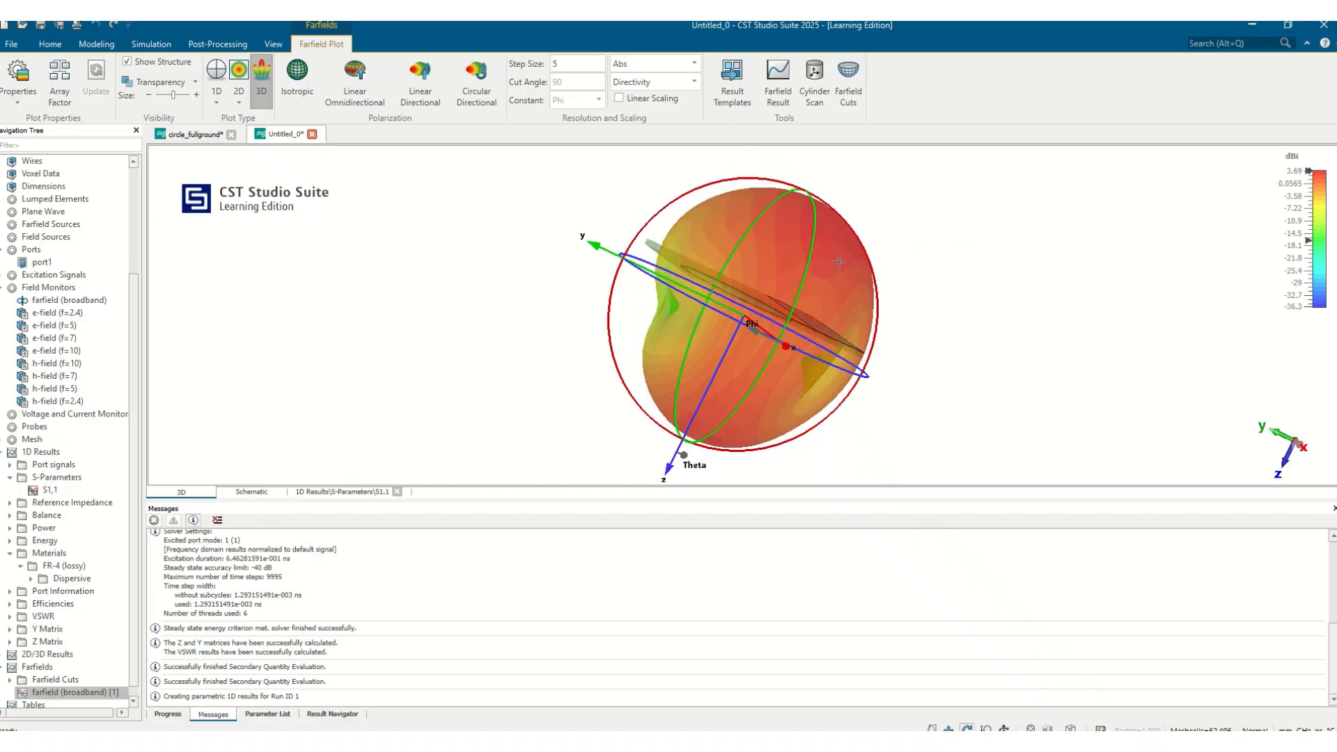
# Compare against the broadband farfield pattern of the circle_fullground project from several angles
pyautogui.click(193, 134)
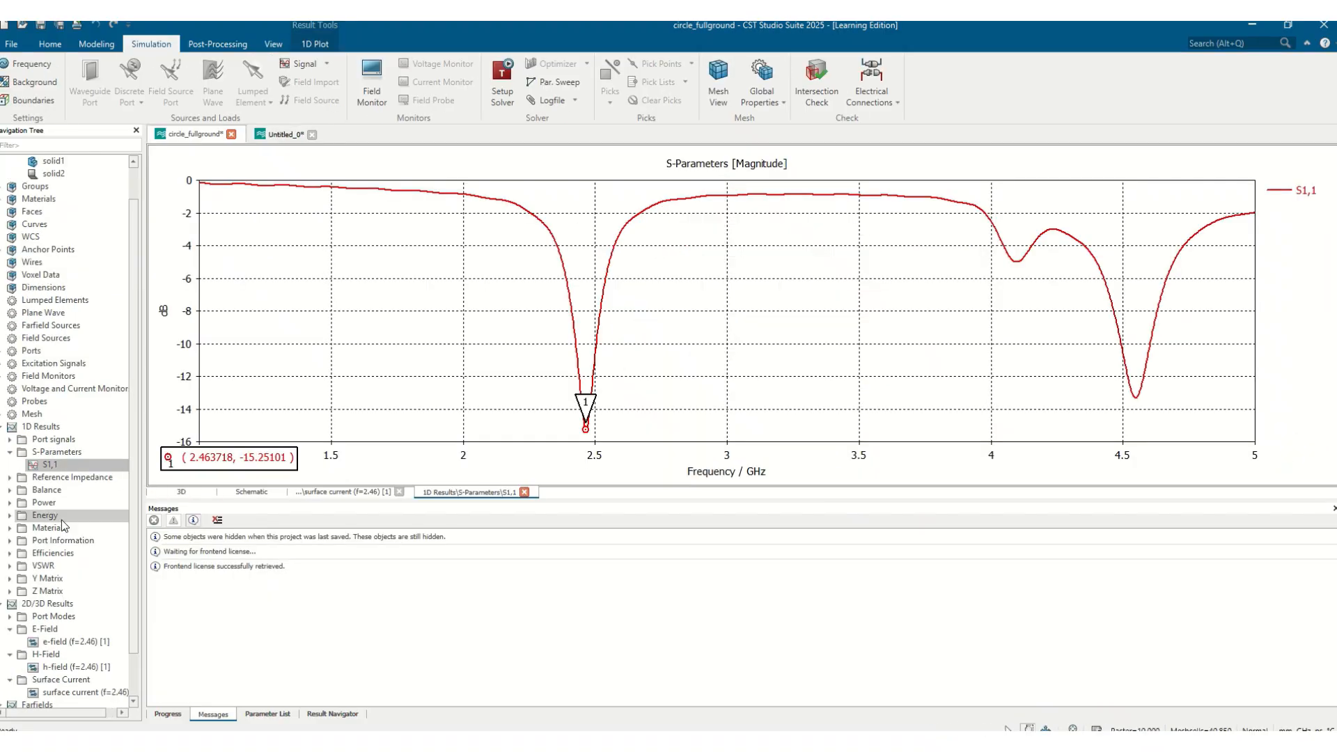
pyautogui.scroll(-2, 97, 664)
pyautogui.click(75, 678)
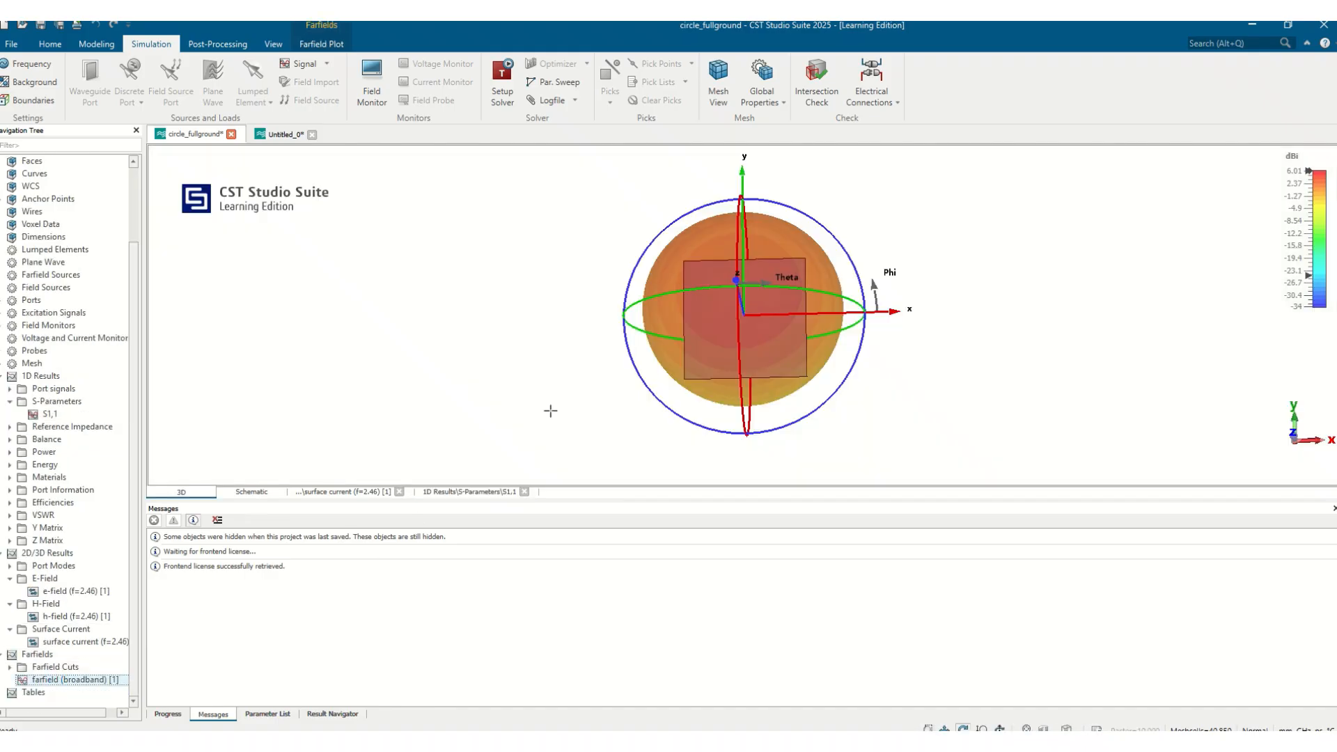
pyautogui.moveTo(808, 278); pyautogui.dragTo(992, 237)
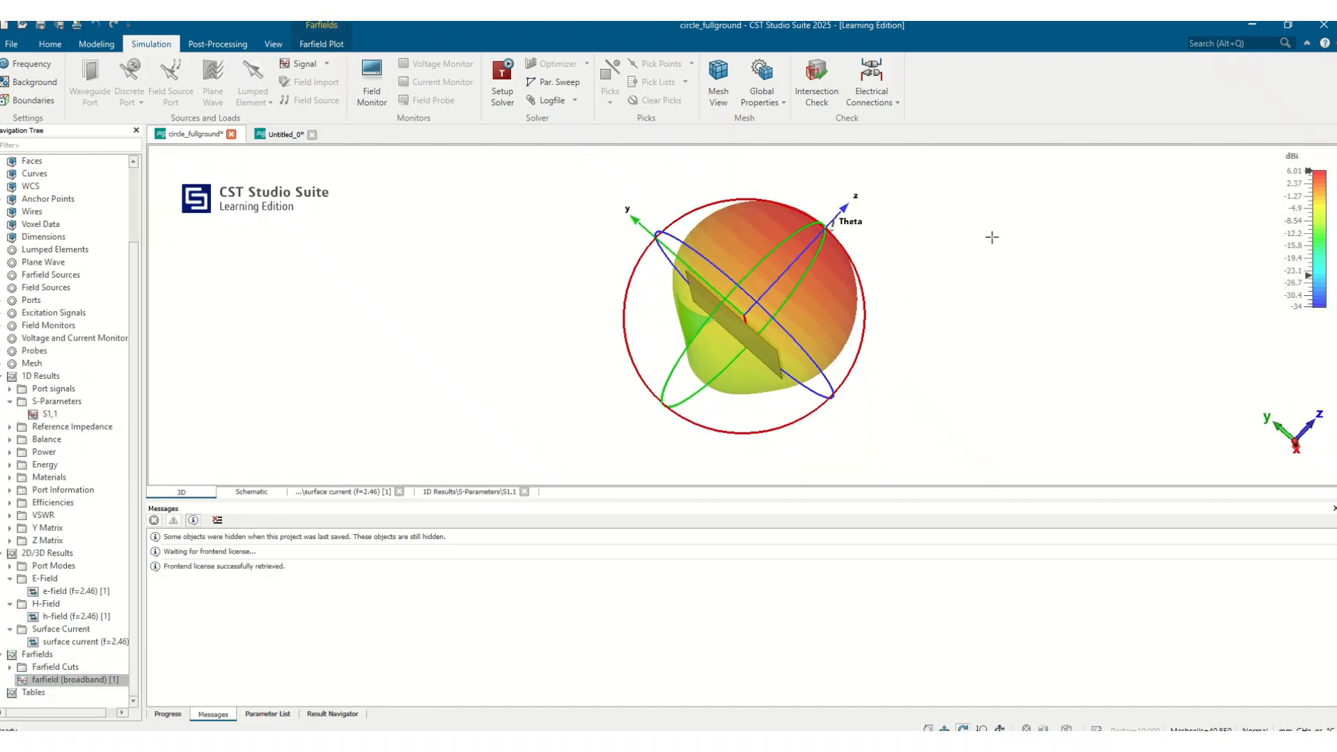
pyautogui.moveTo(726, 325); pyautogui.dragTo(380, 258)
pyautogui.click(276, 134)
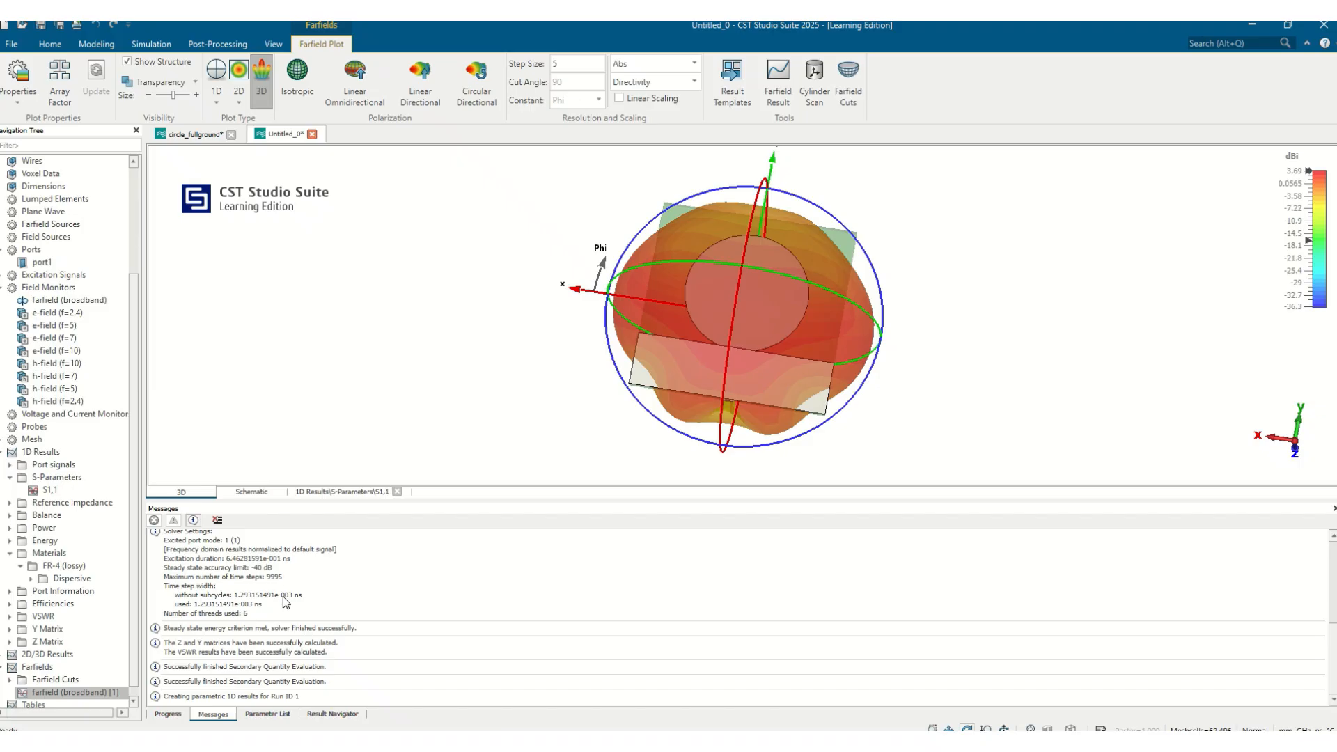
# Expand the 2D/3D Results E-Field folder to review the new field monitor results
pyautogui.click(4, 656)
pyautogui.scroll(-1, 11, 679)
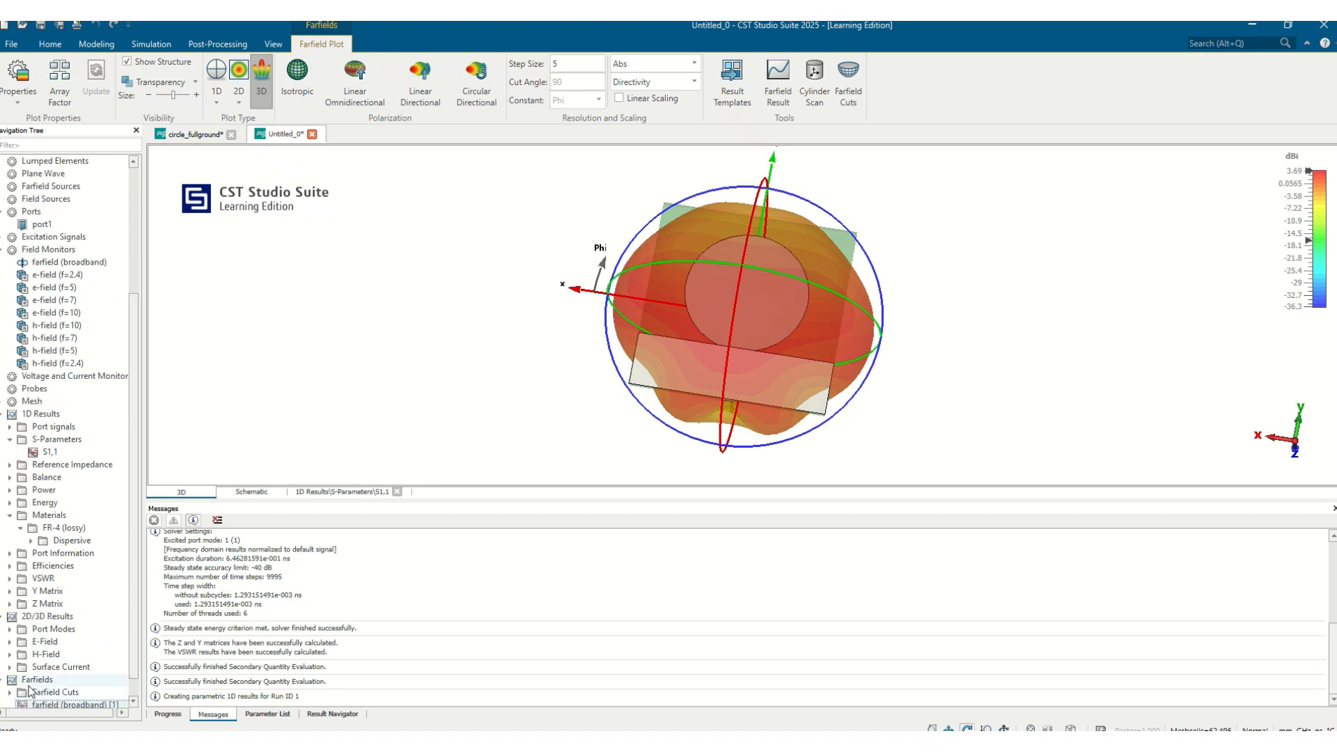
pyautogui.click(9, 641)
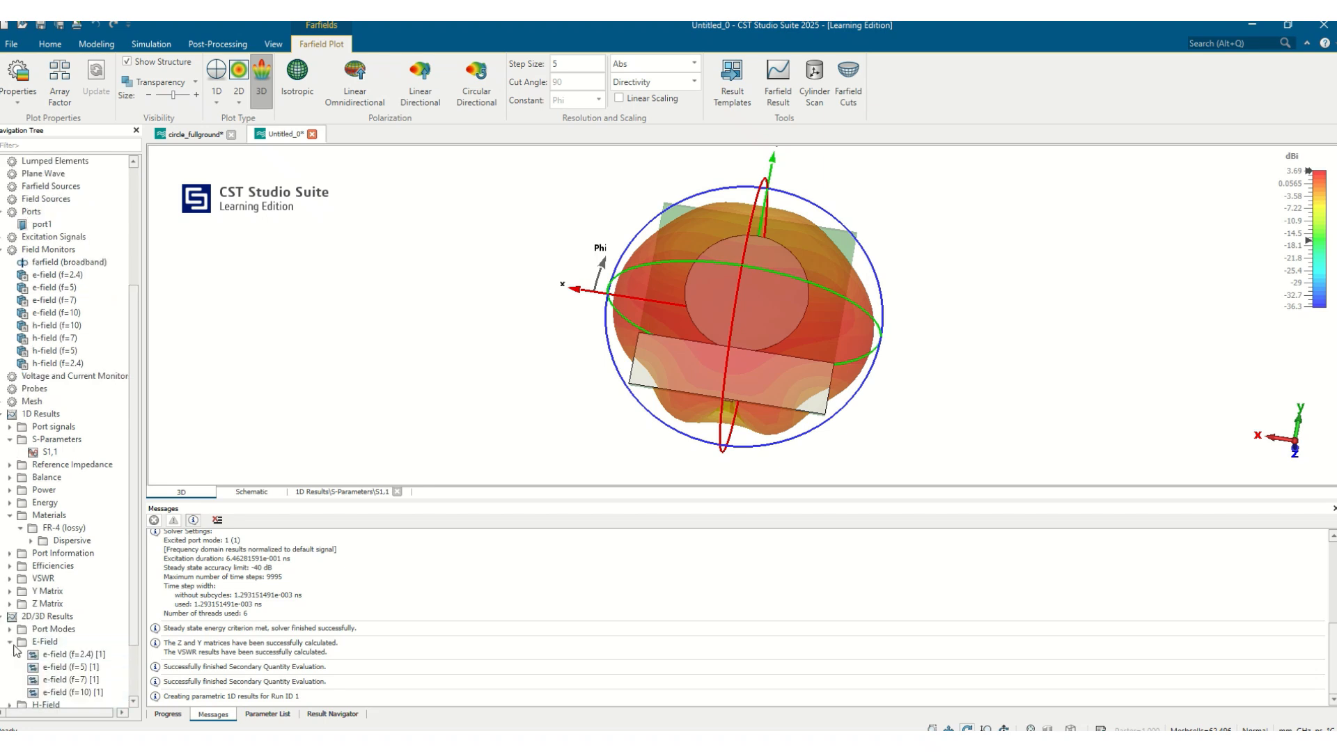
pyautogui.scroll(-1, 62, 658)
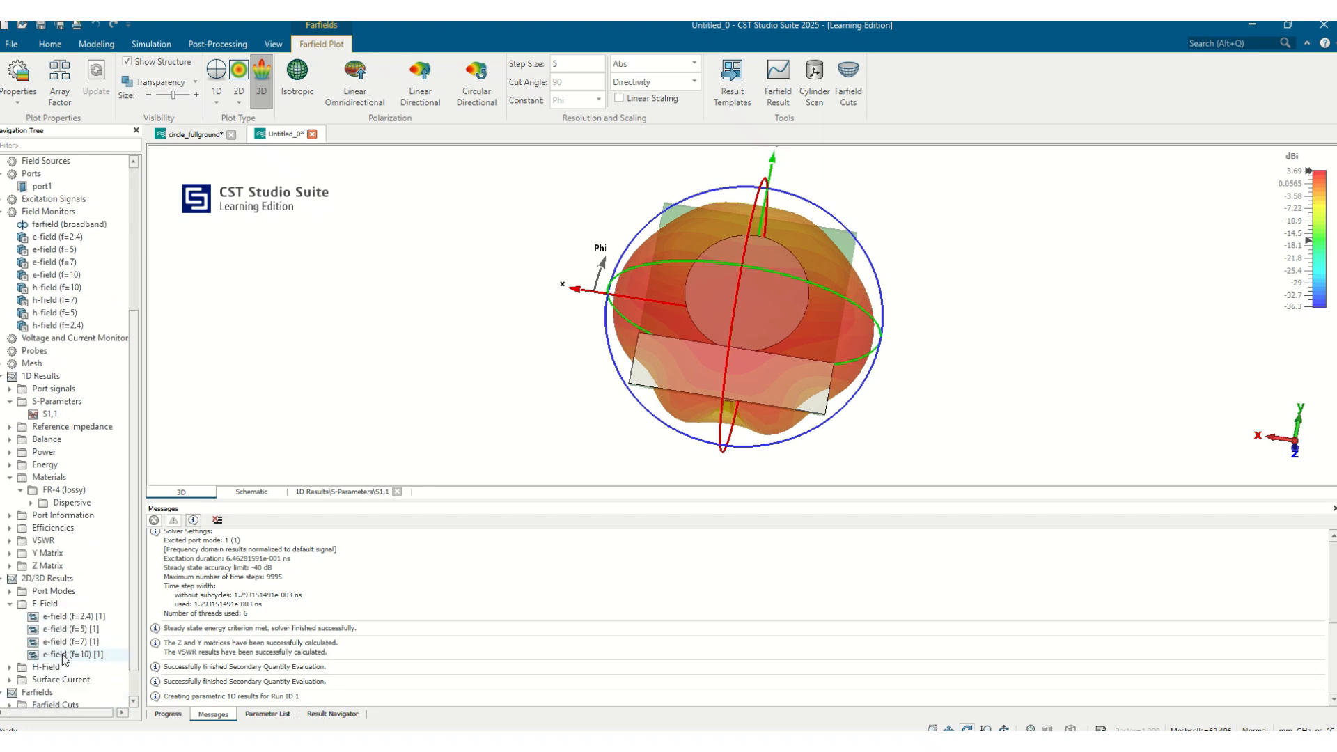
# Open the 2.4 GHz surface current plot of the circle_halfground project
pyautogui.click(66, 617)
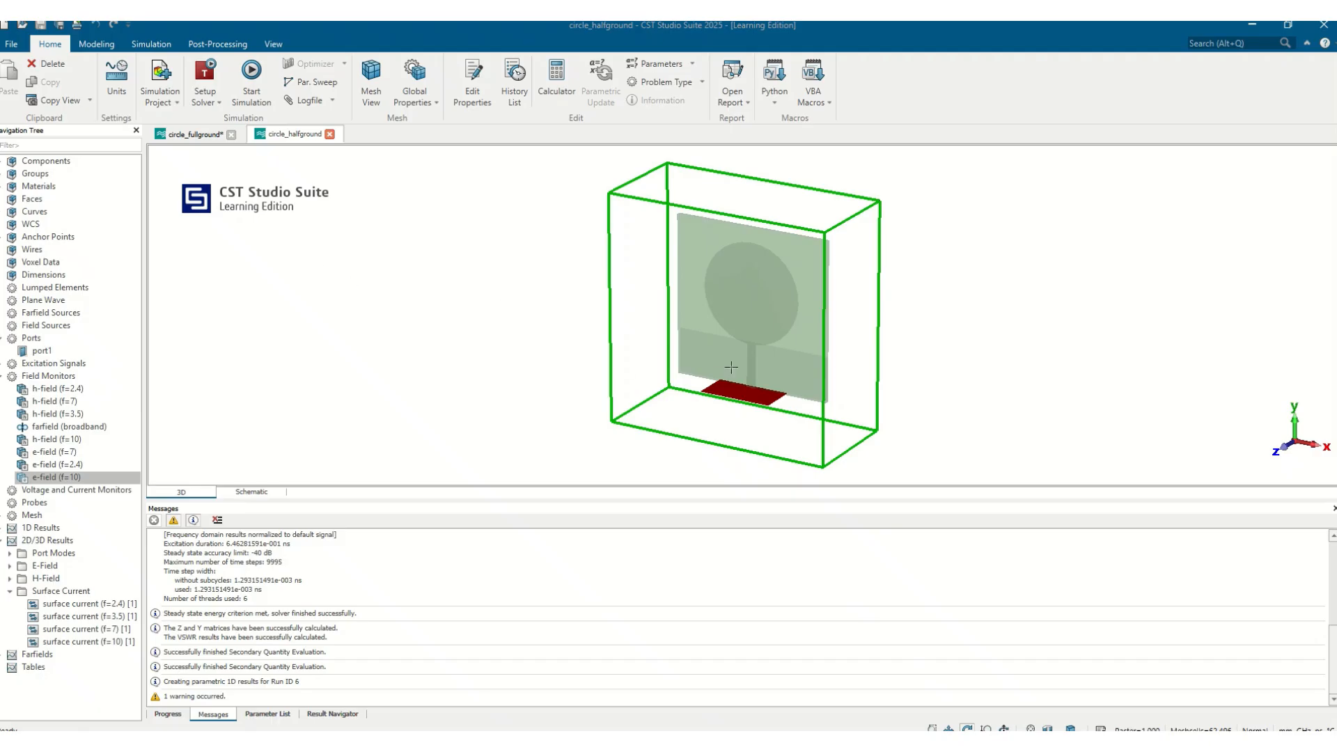
pyautogui.moveTo(750, 349); pyautogui.dragTo(828, 284)
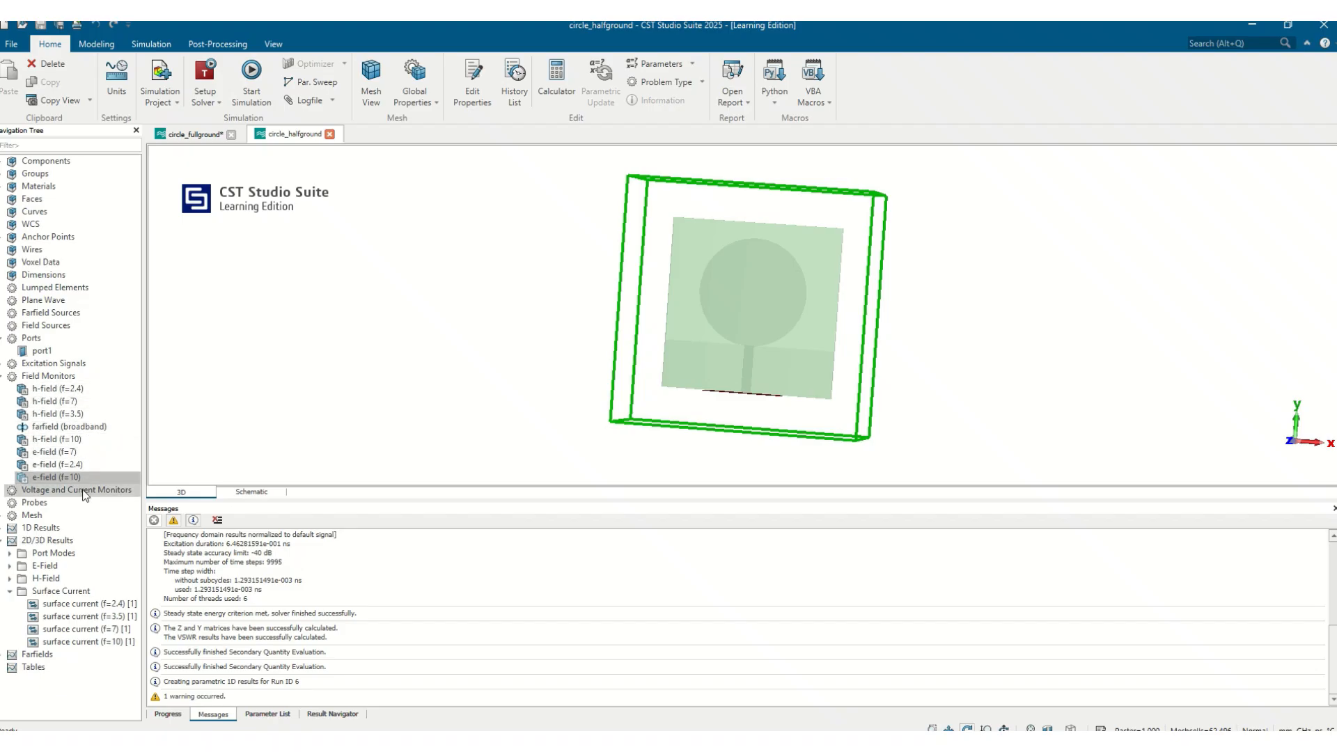
pyautogui.click(88, 604)
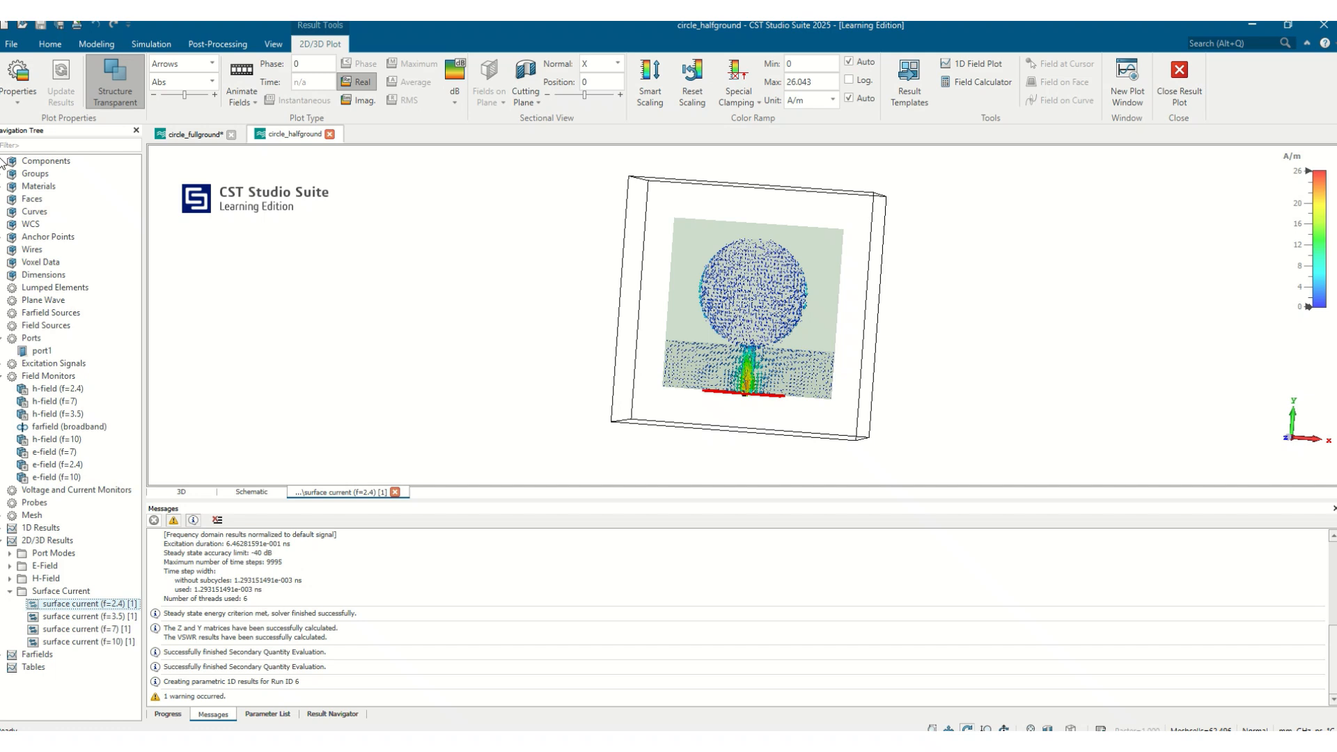
# Select solid1 under component1 to show the patch's surface current alone, and switch to the front view
pyautogui.click(2, 161)
pyautogui.click(9, 174)
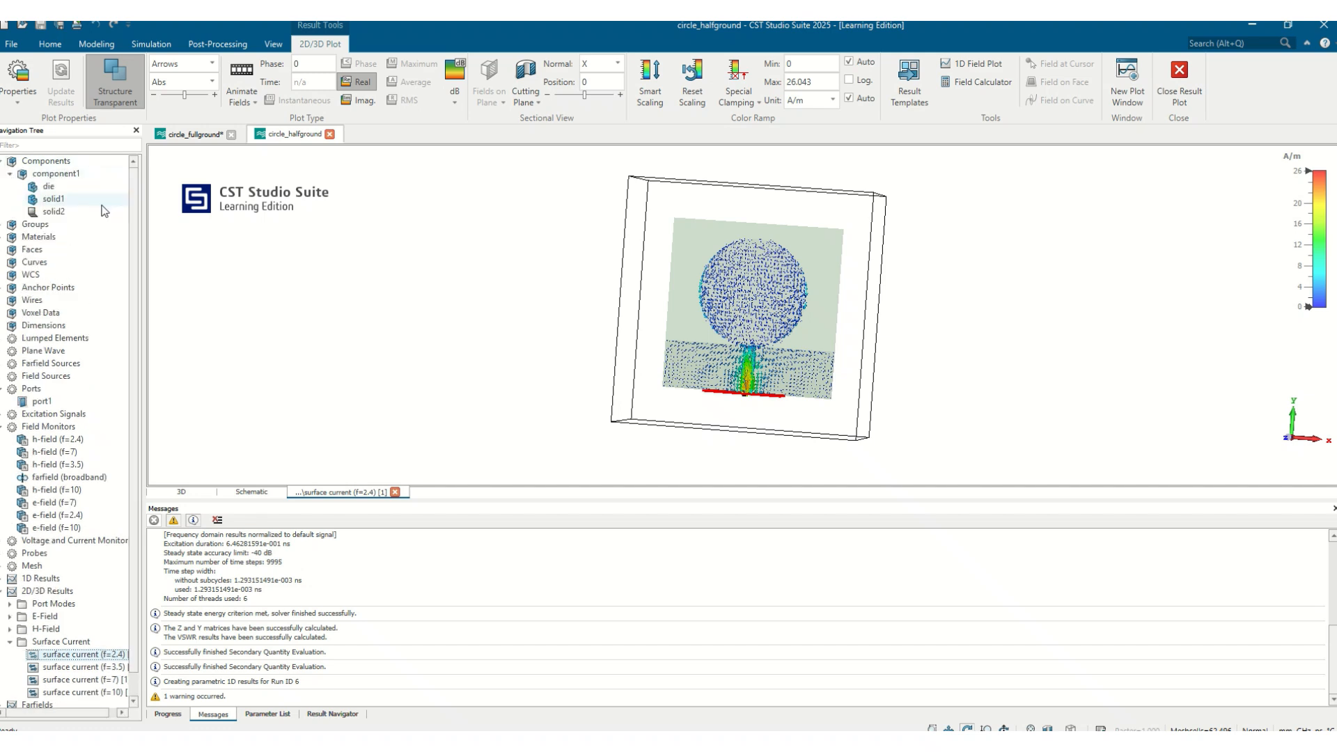
pyautogui.click(57, 201)
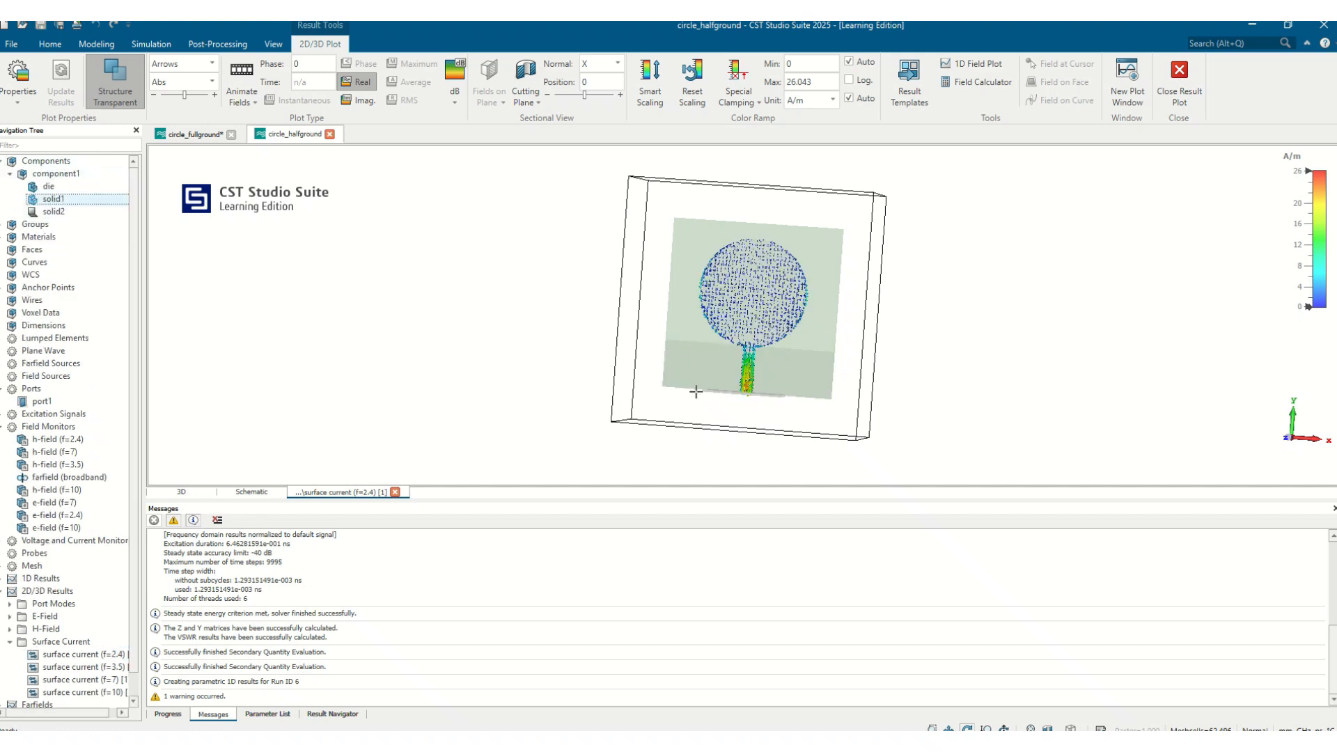
pyautogui.scroll(3, 772, 374)
pyautogui.click(282, 46)
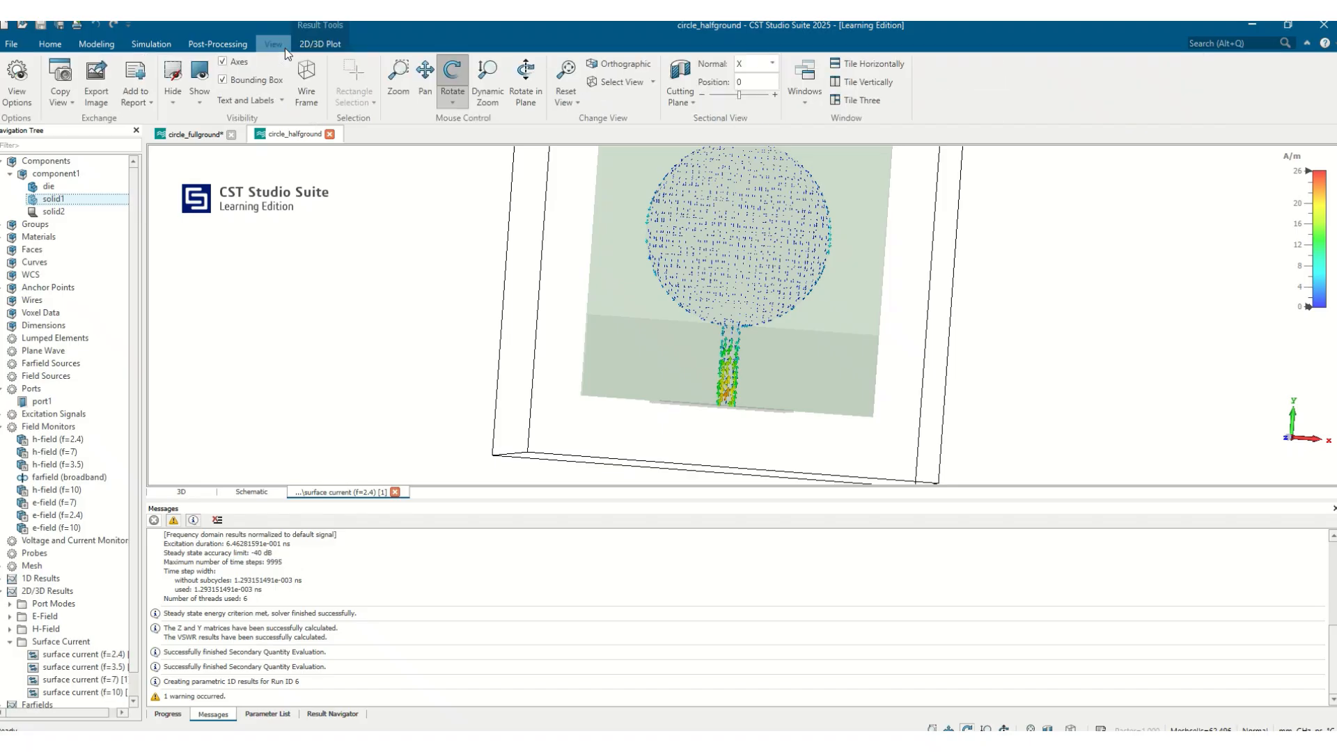
pyautogui.click(632, 86)
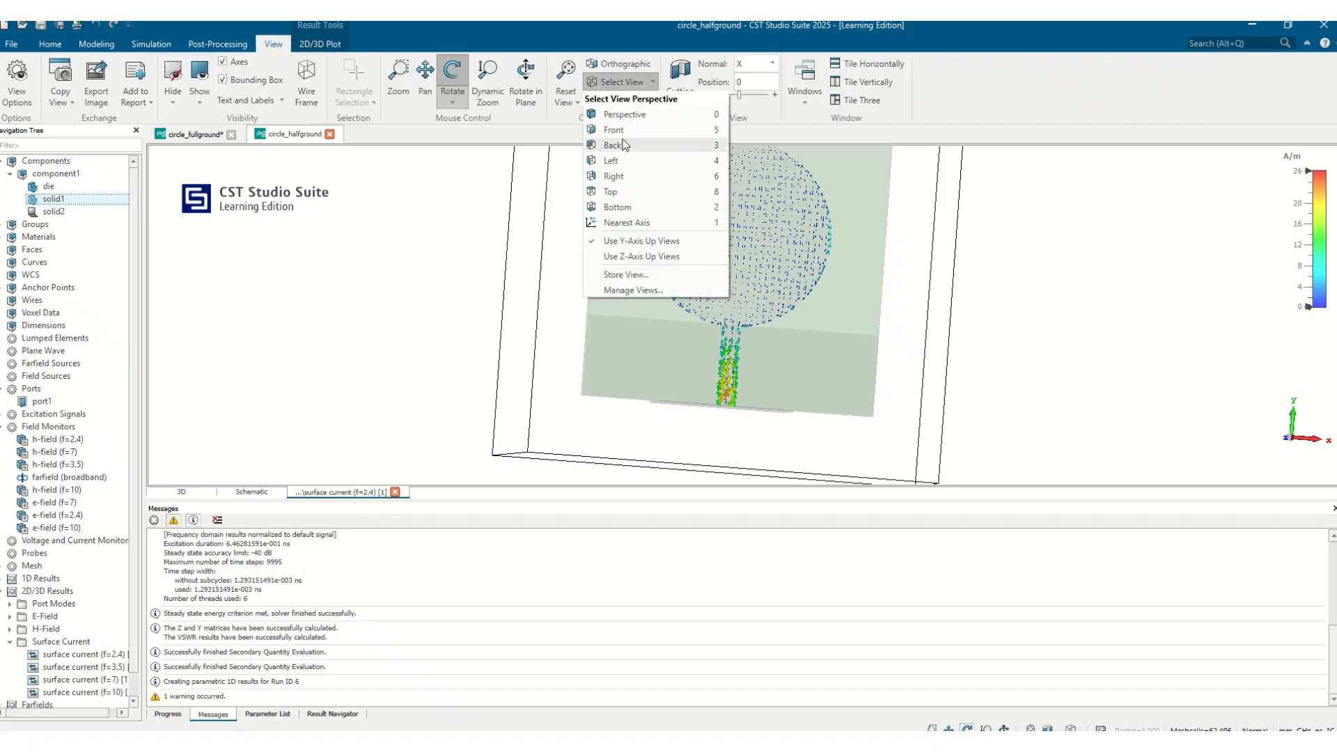
pyautogui.click(627, 131)
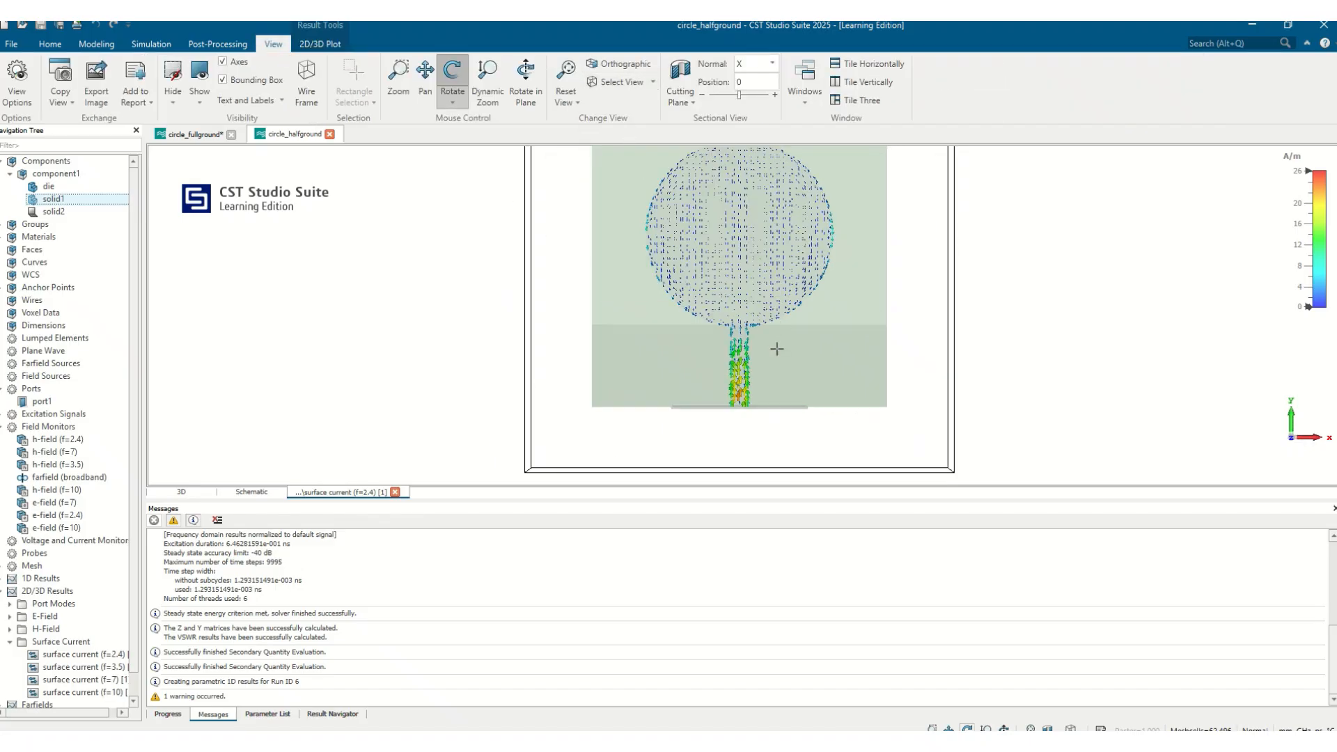
# Lower the color ramp maximum of the surface current plot to about 6.7 A/m
pyautogui.moveTo(1292, 228); pyautogui.dragTo(1299, 184)
pyautogui.press('space')
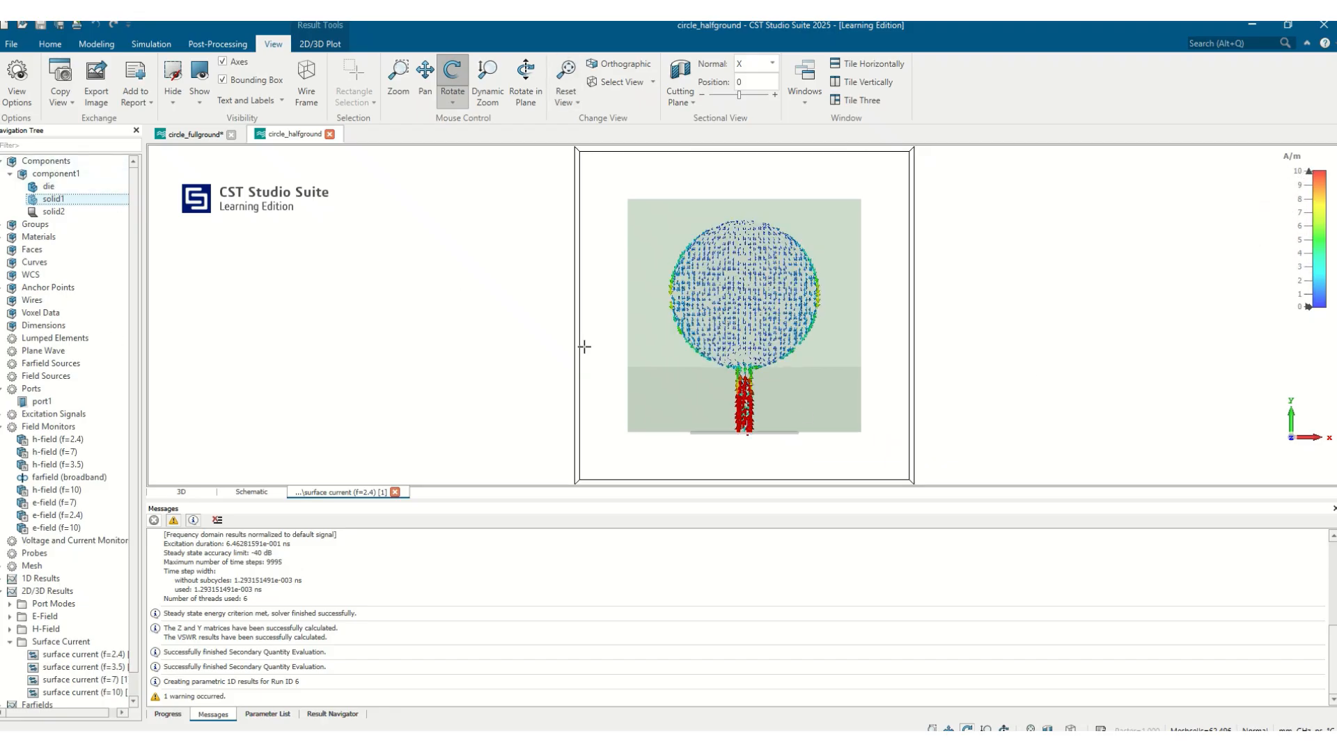
pyautogui.moveTo(1296, 237); pyautogui.dragTo(1302, 203)
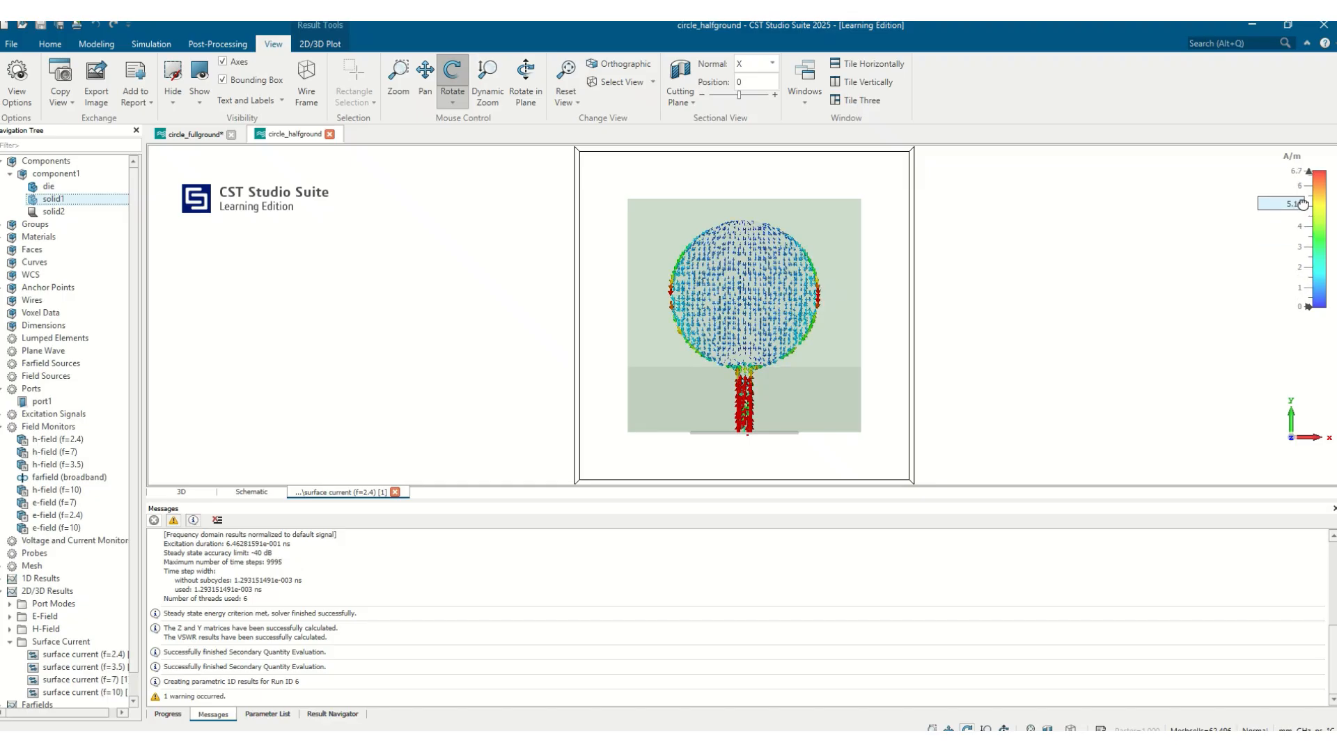
pyautogui.scroll(3, 724, 346)
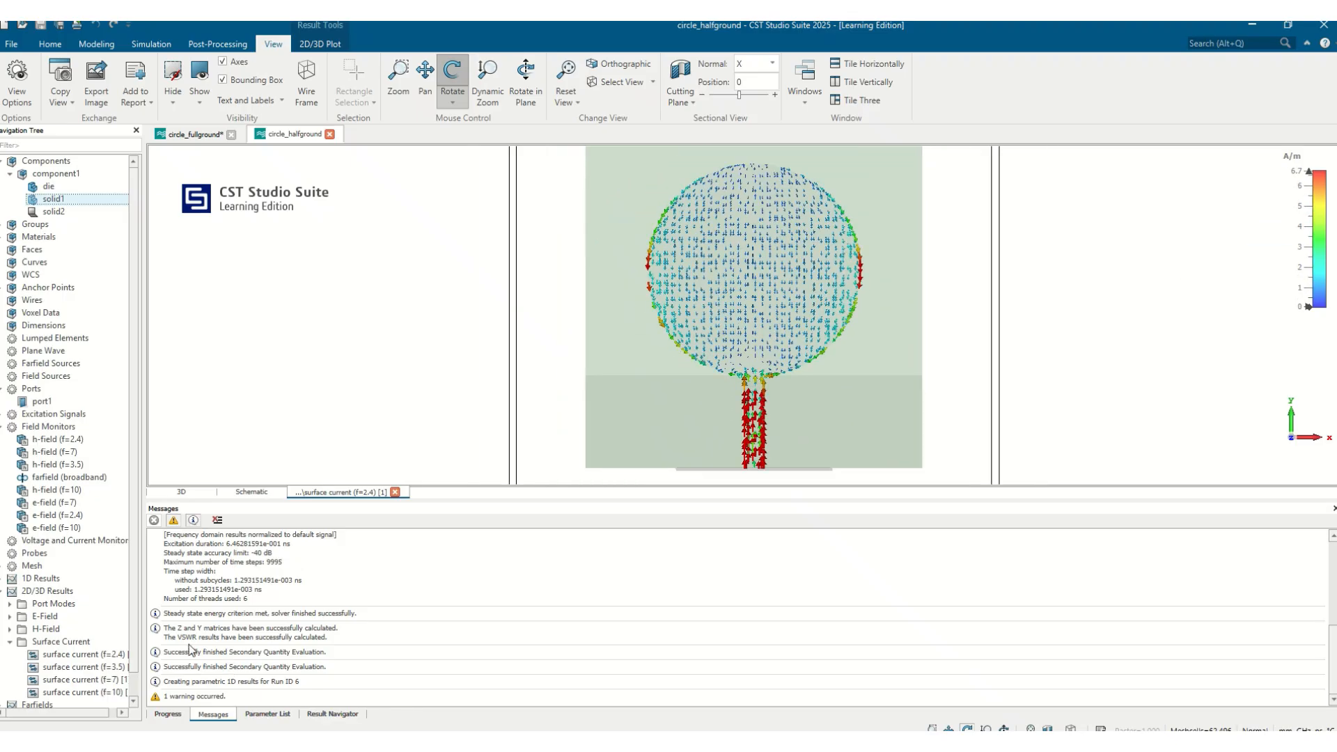
# Compare the surface current plots at 2.4, 3.5, 7 and 10 GHz
pyautogui.click(97, 656)
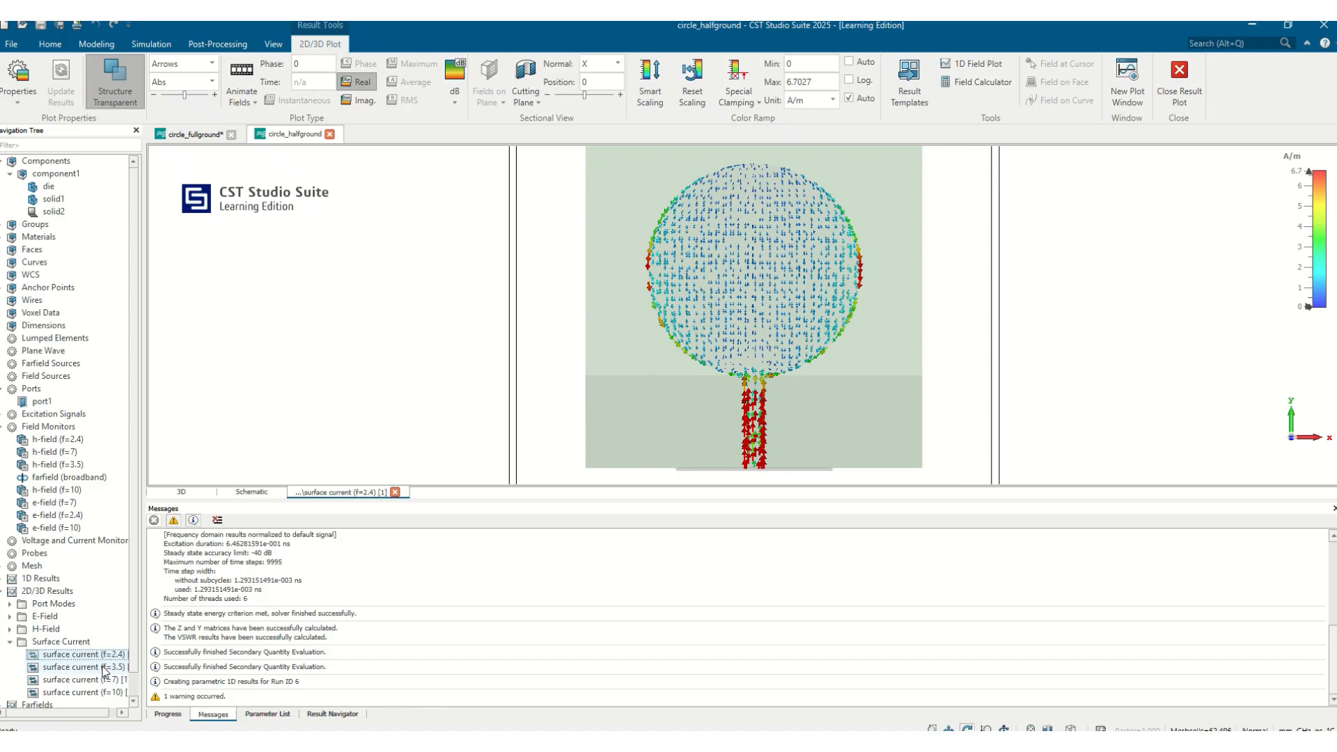
pyautogui.click(104, 667)
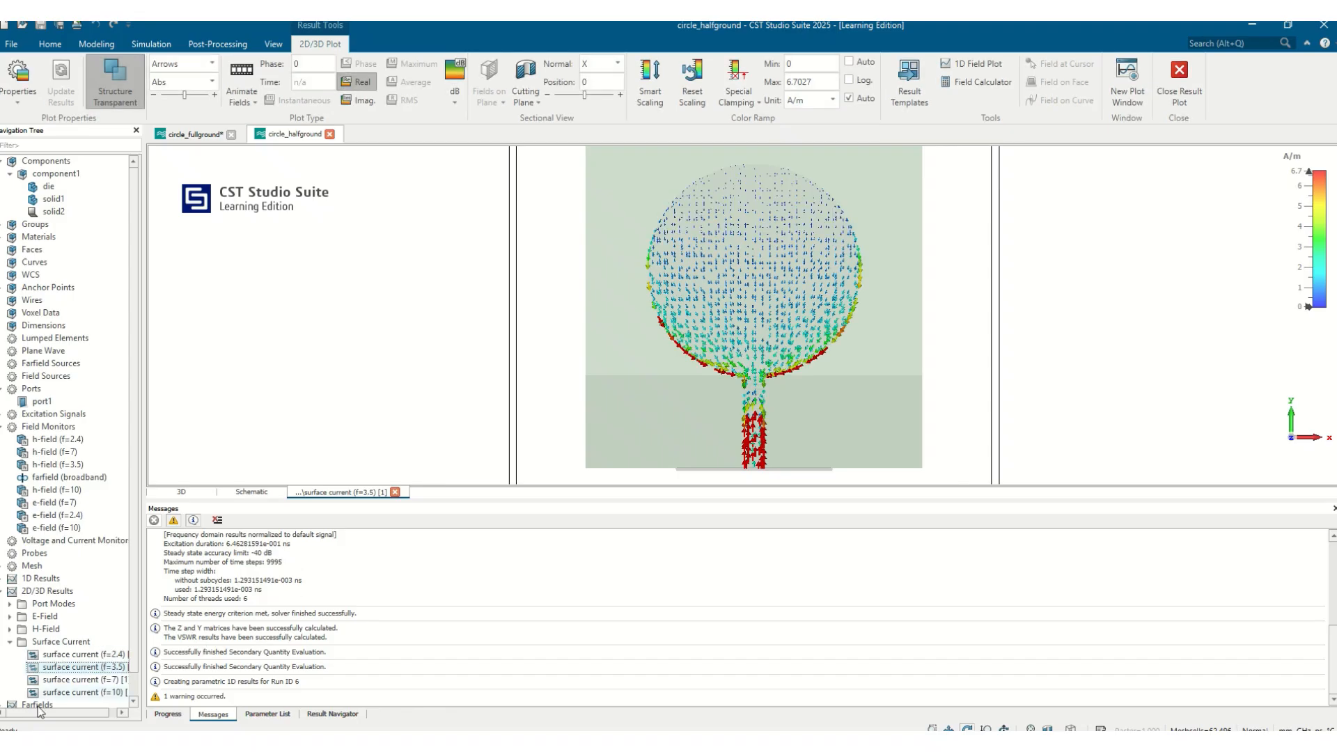
pyautogui.click(88, 680)
pyautogui.click(89, 693)
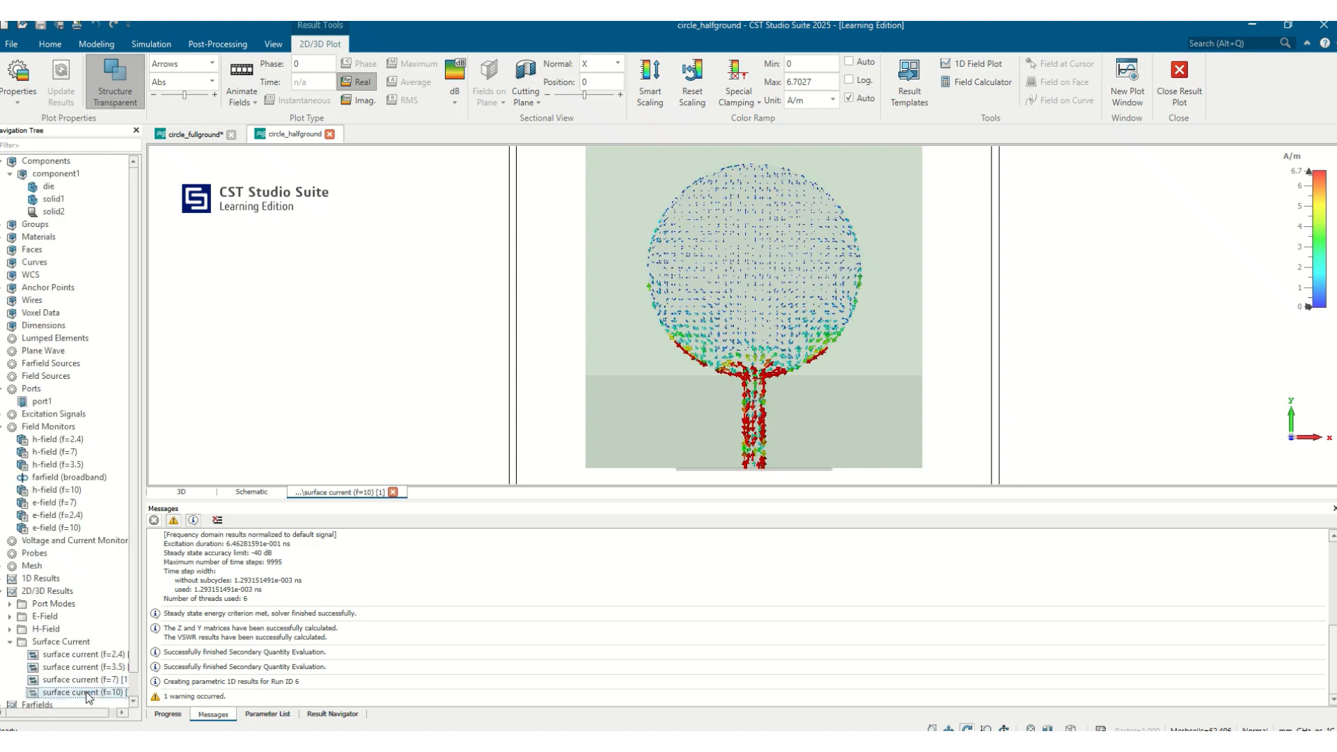
pyautogui.click(87, 680)
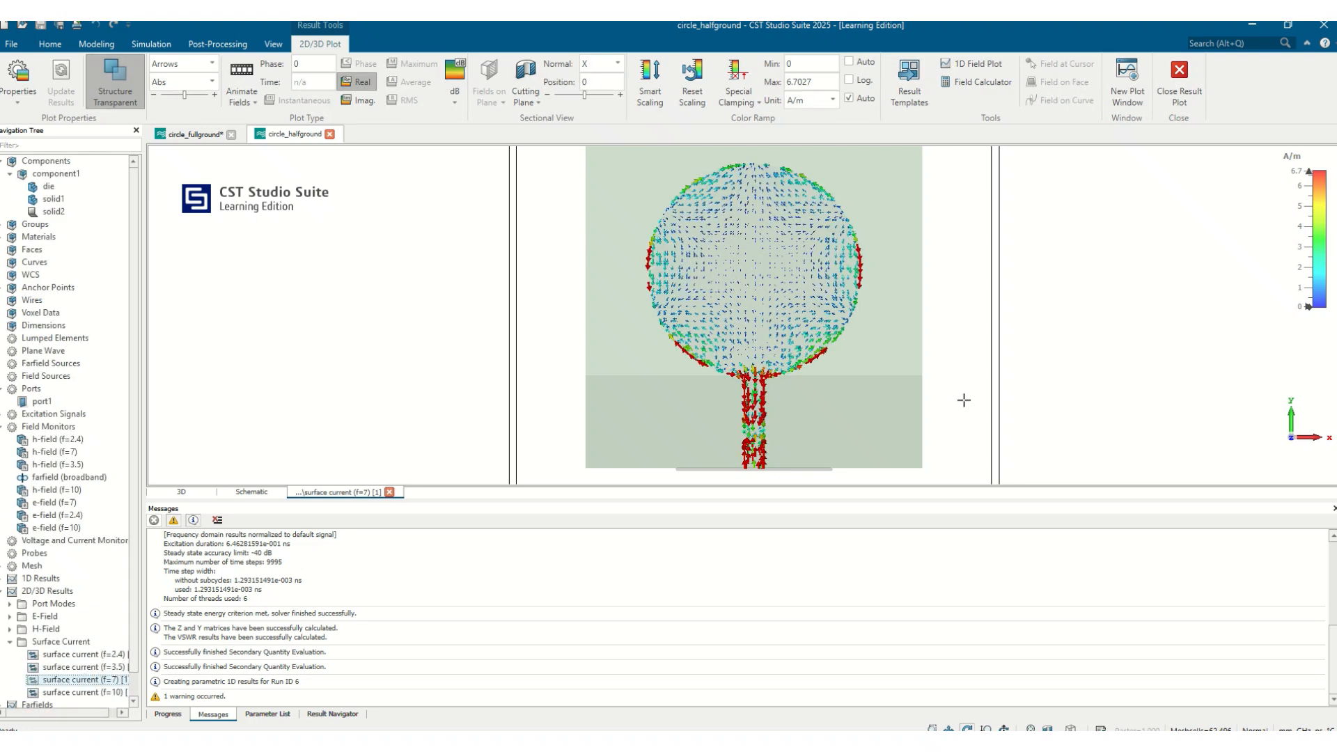
# Lower the color ramp maximum to about 1.09 A/m and animate the 2.4 GHz surface current
pyautogui.moveTo(1302, 226)
pyautogui.moveTo(1302, 226); pyautogui.dragTo(1303, 186)
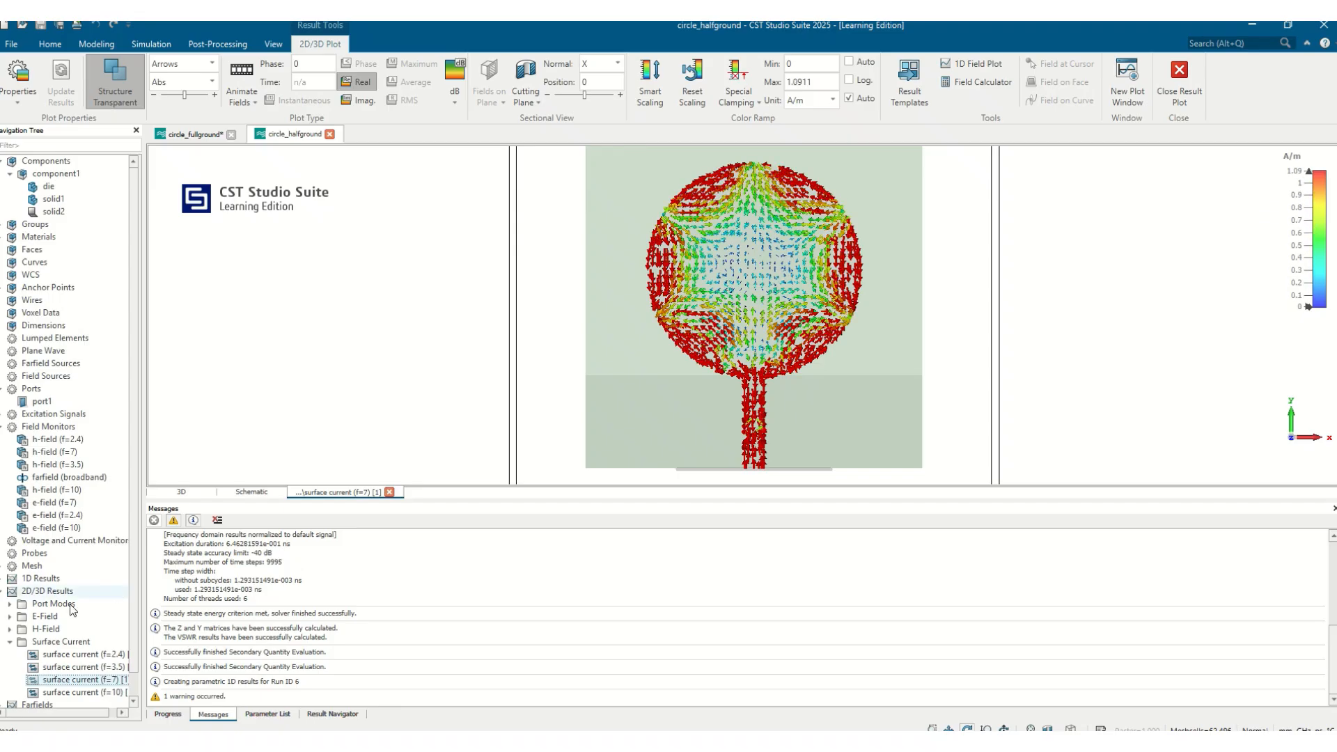
pyautogui.click(78, 656)
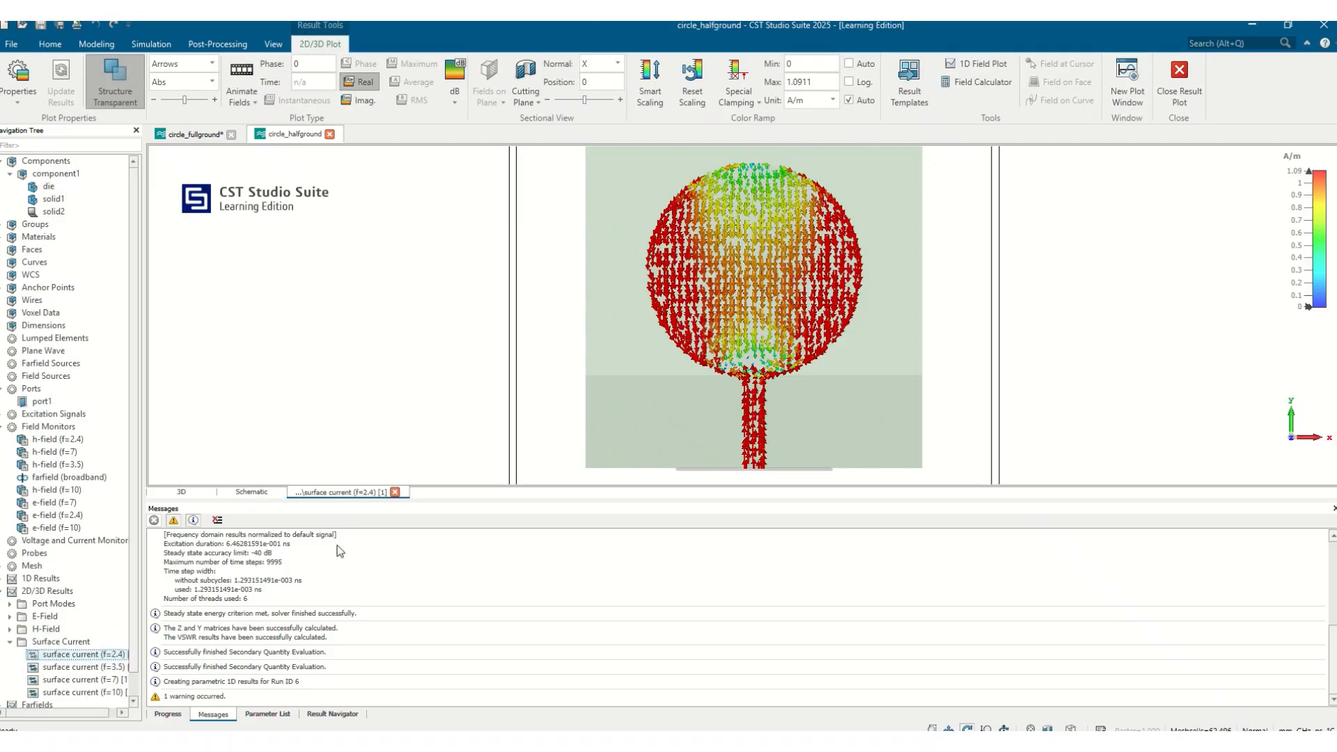
pyautogui.click(245, 74)
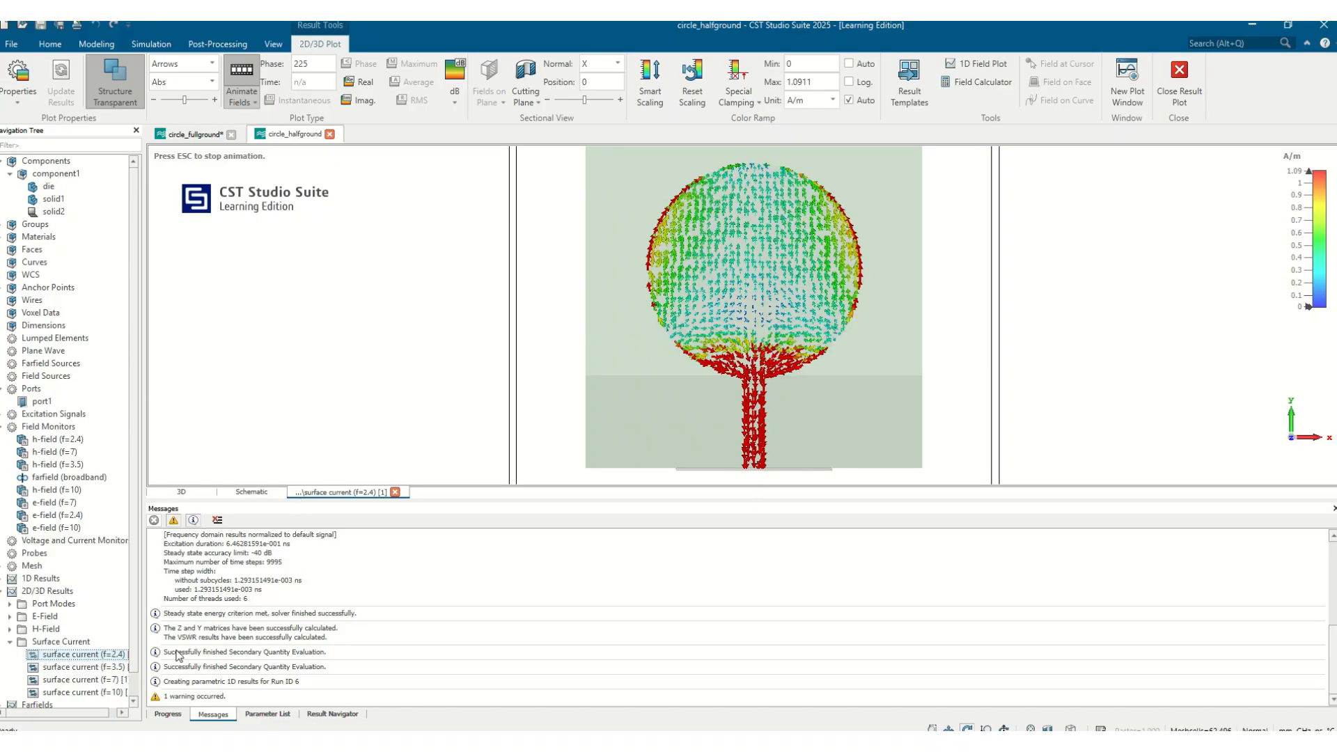
# Compare the animated surface currents at 3.5, 7 and 10 GHz
pyautogui.click(89, 669)
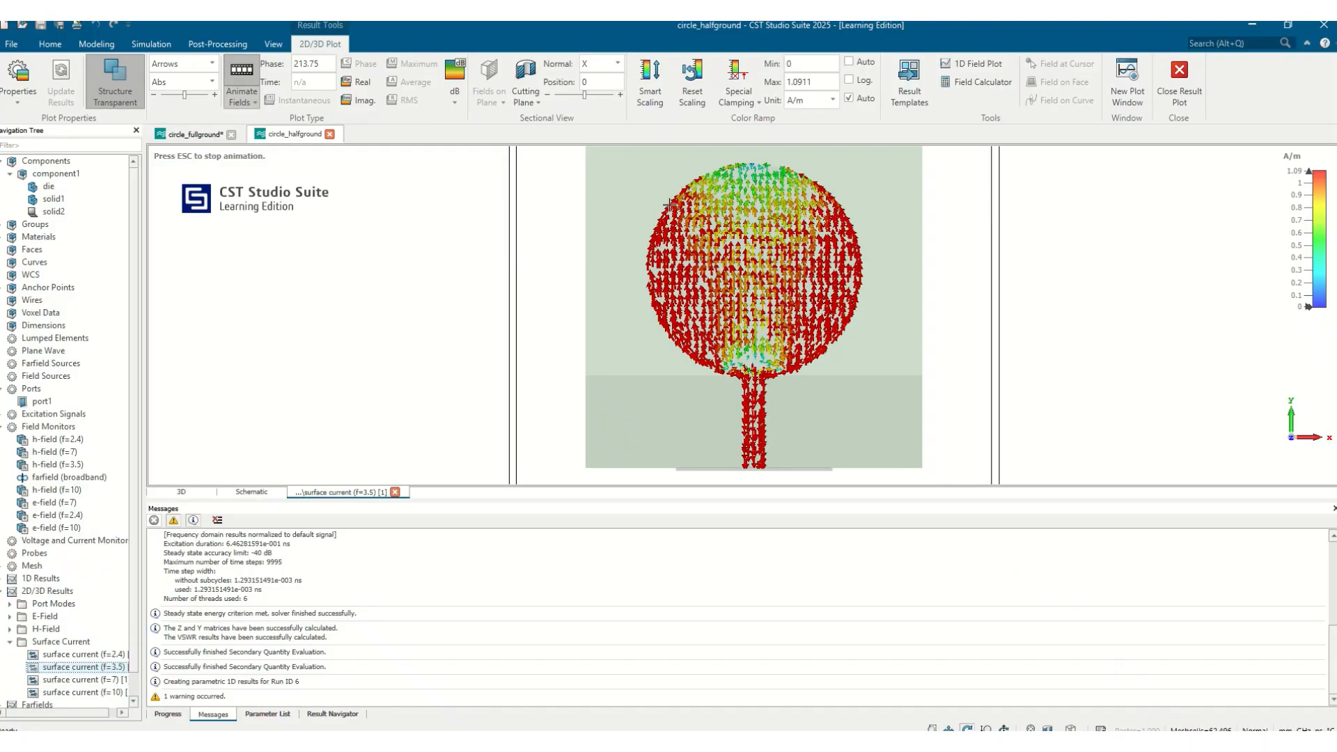
pyautogui.click(115, 680)
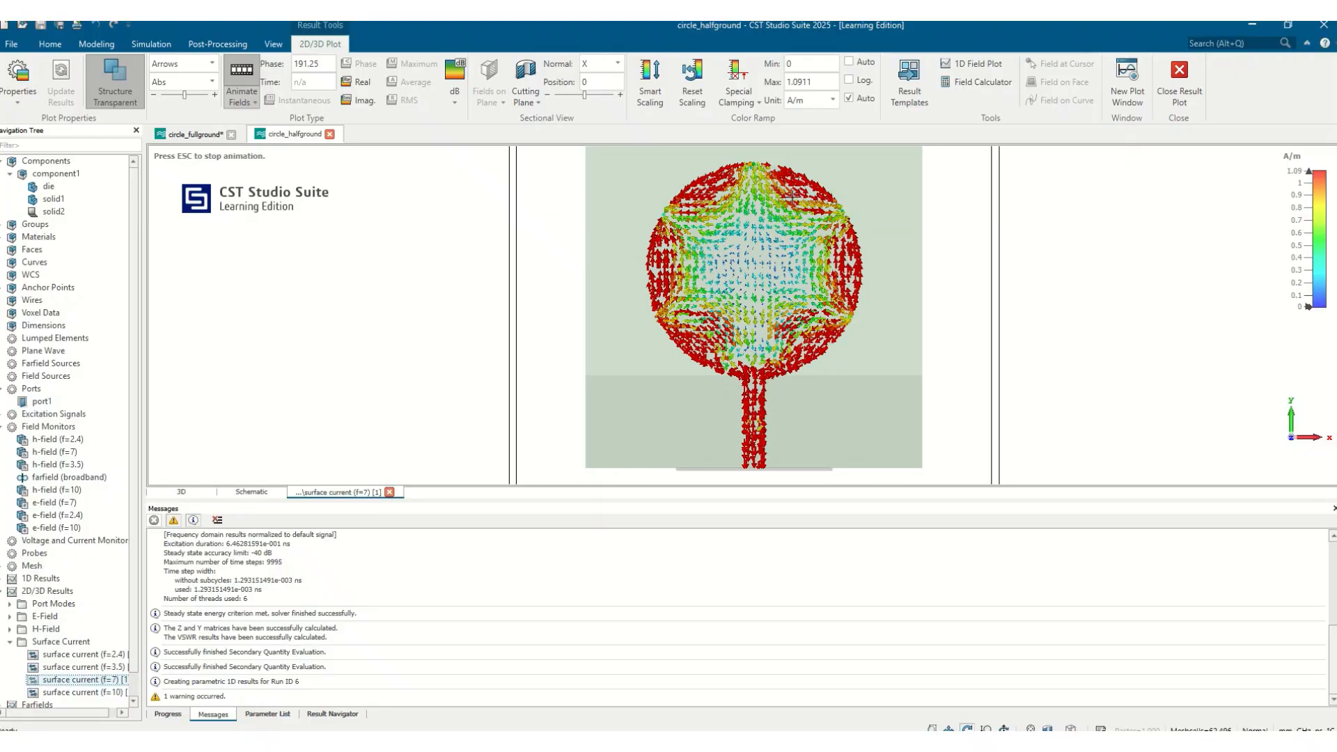
pyautogui.click(97, 692)
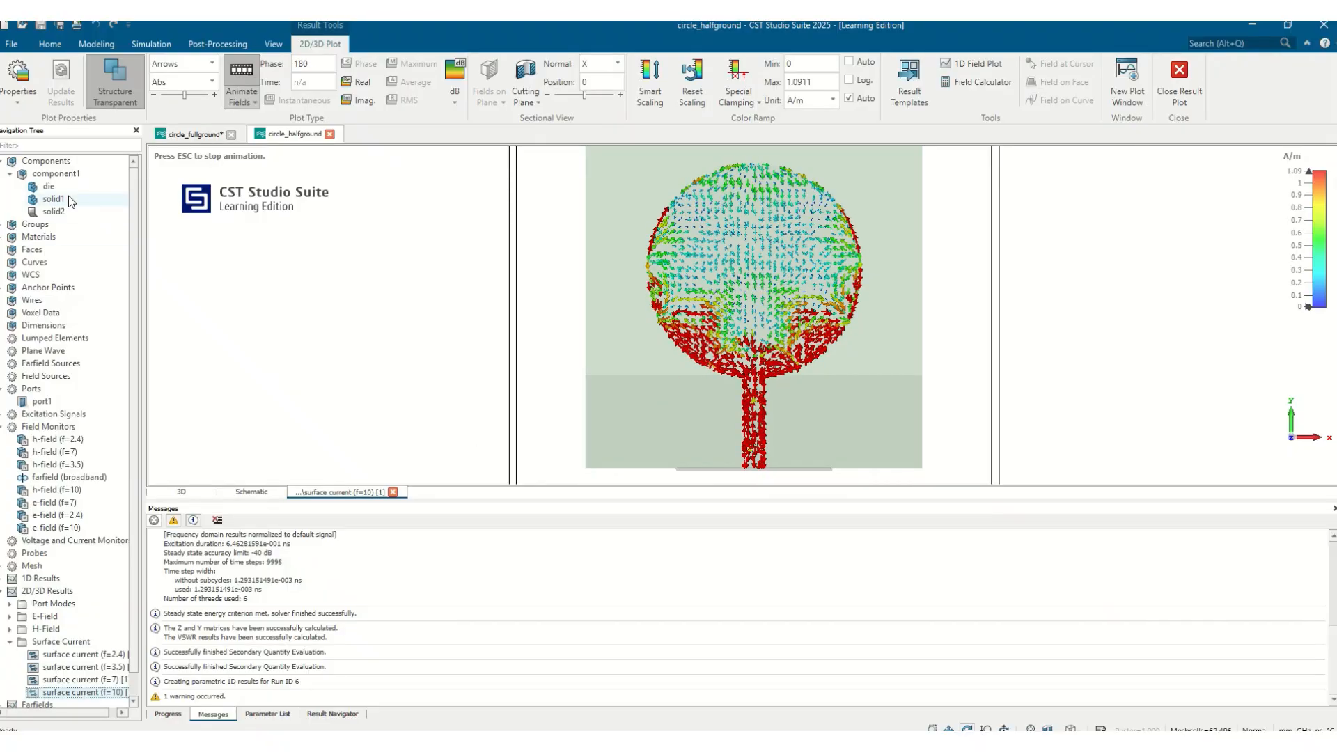
# Select component1 to show currents on the whole antenna including ground, at 2.4 GHz
pyautogui.click(61, 177)
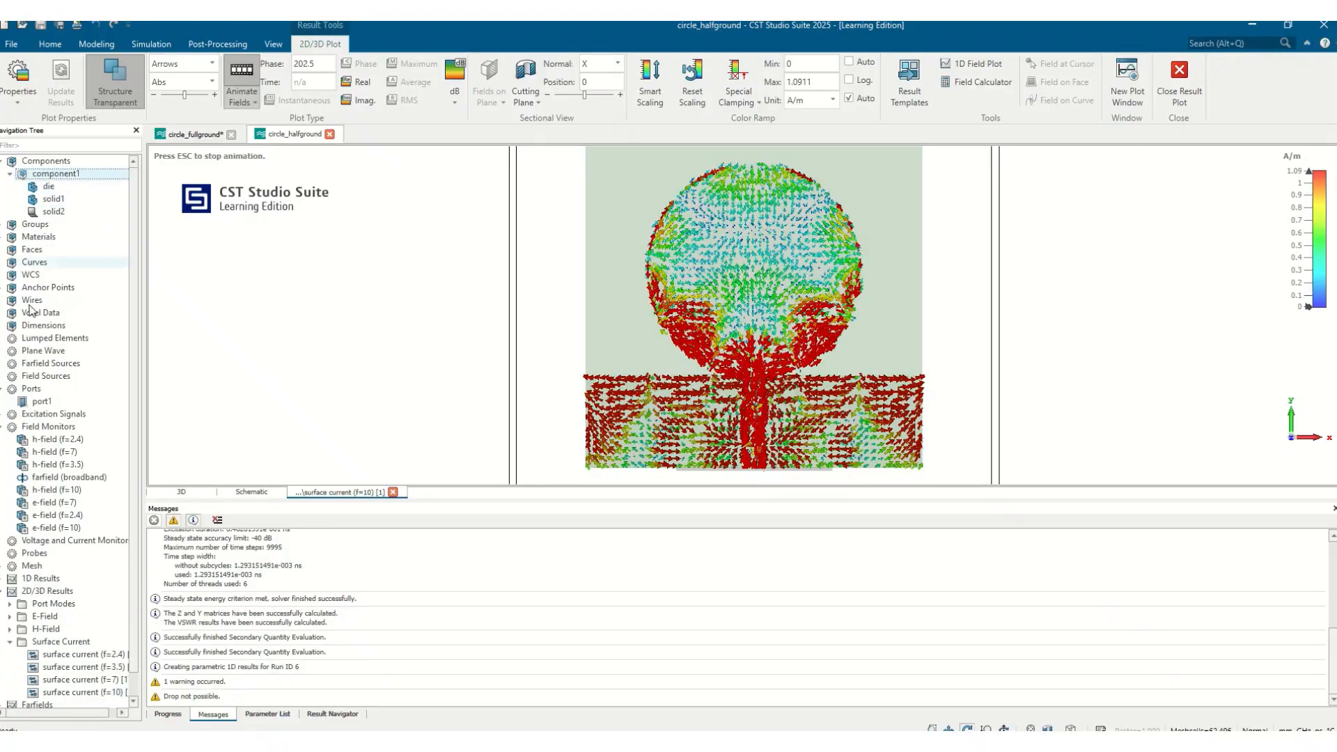
pyautogui.click(98, 655)
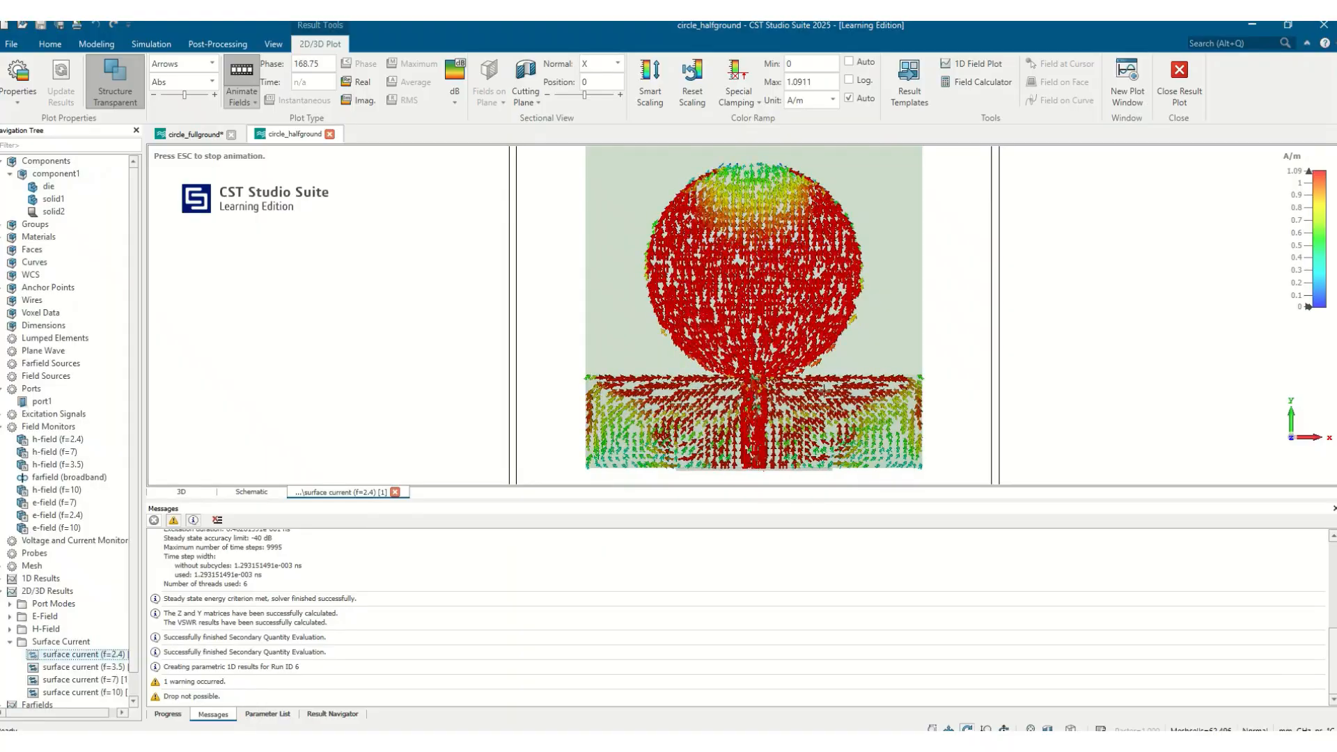
# Switch to the circle_fullground project, view the antenna from the front, and open its 2.46 GHz surface current plot
pyautogui.click(197, 134)
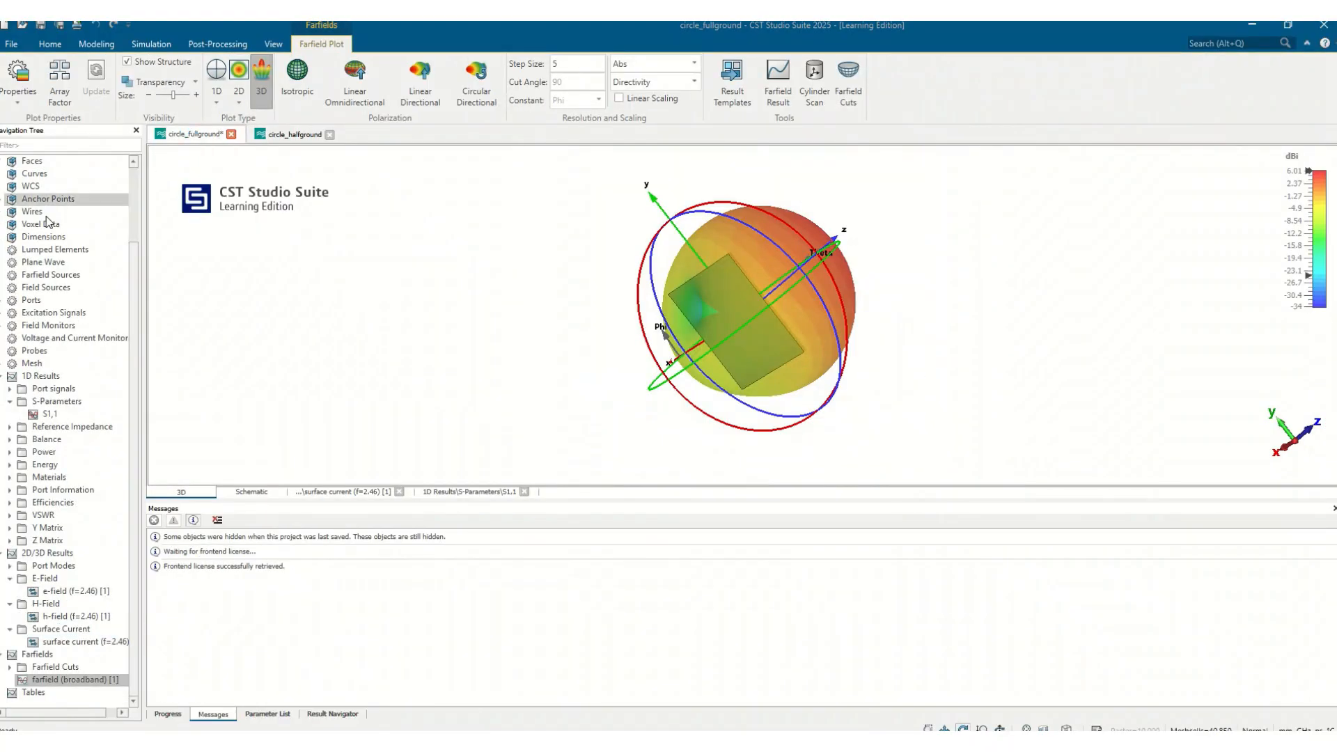
pyautogui.moveTo(134, 274); pyautogui.dragTo(111, 178)
pyautogui.click(77, 172)
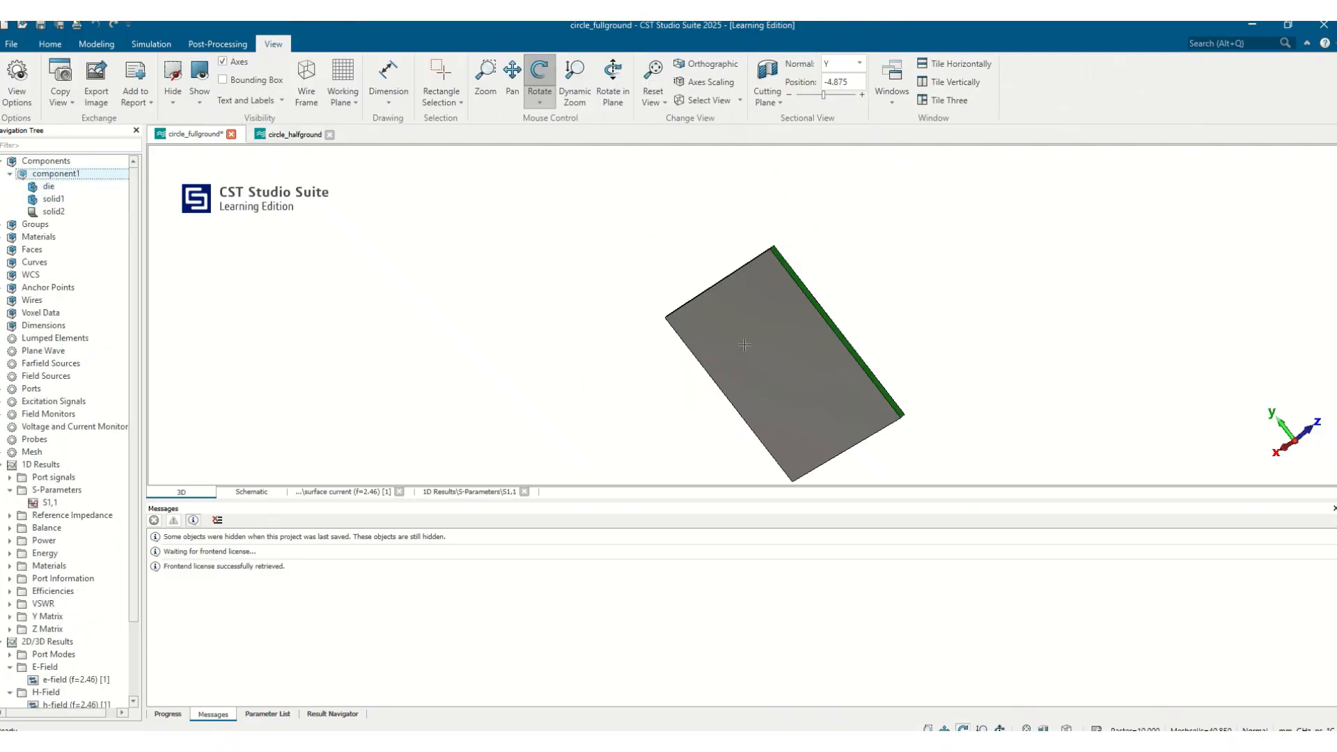
pyautogui.moveTo(744, 344); pyautogui.dragTo(302, 452)
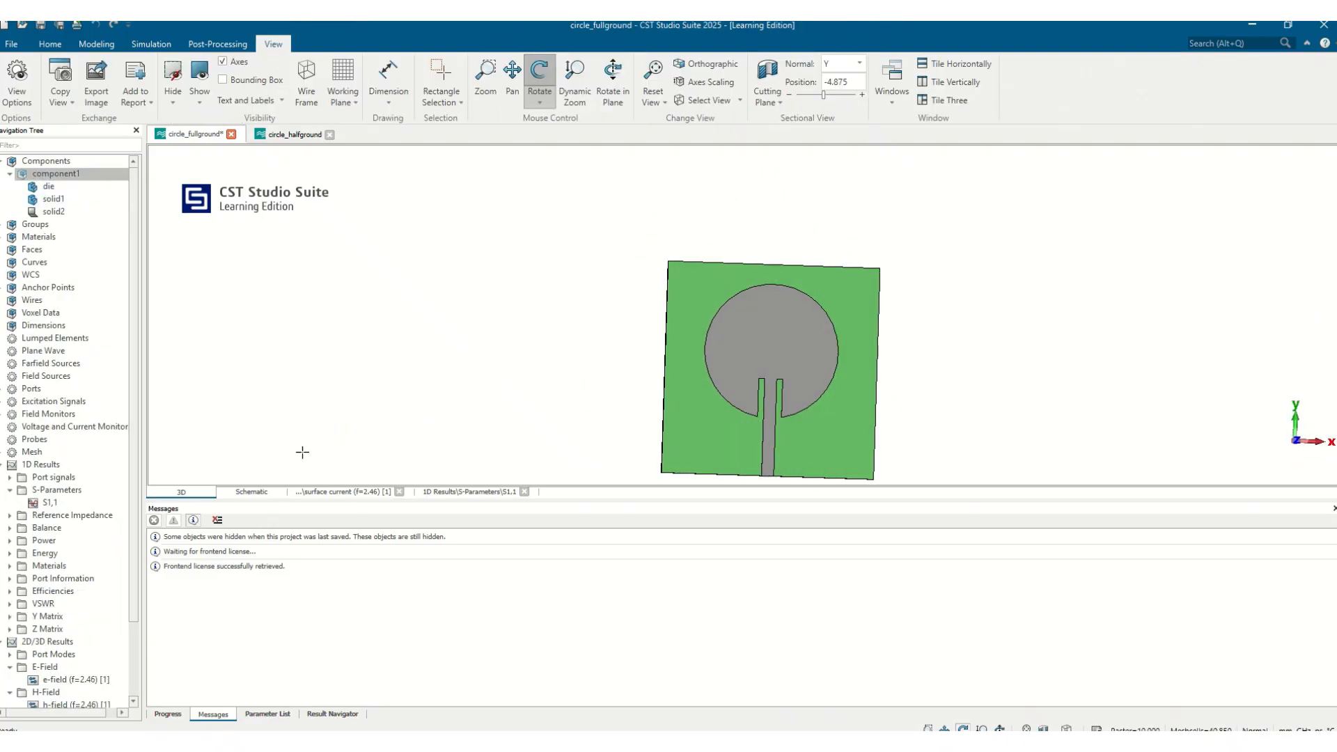
pyautogui.scroll(-3, 767, 375)
pyautogui.moveTo(801, 394); pyautogui.dragTo(759, 438)
pyautogui.scroll(-2, 88, 680)
pyautogui.click(56, 654)
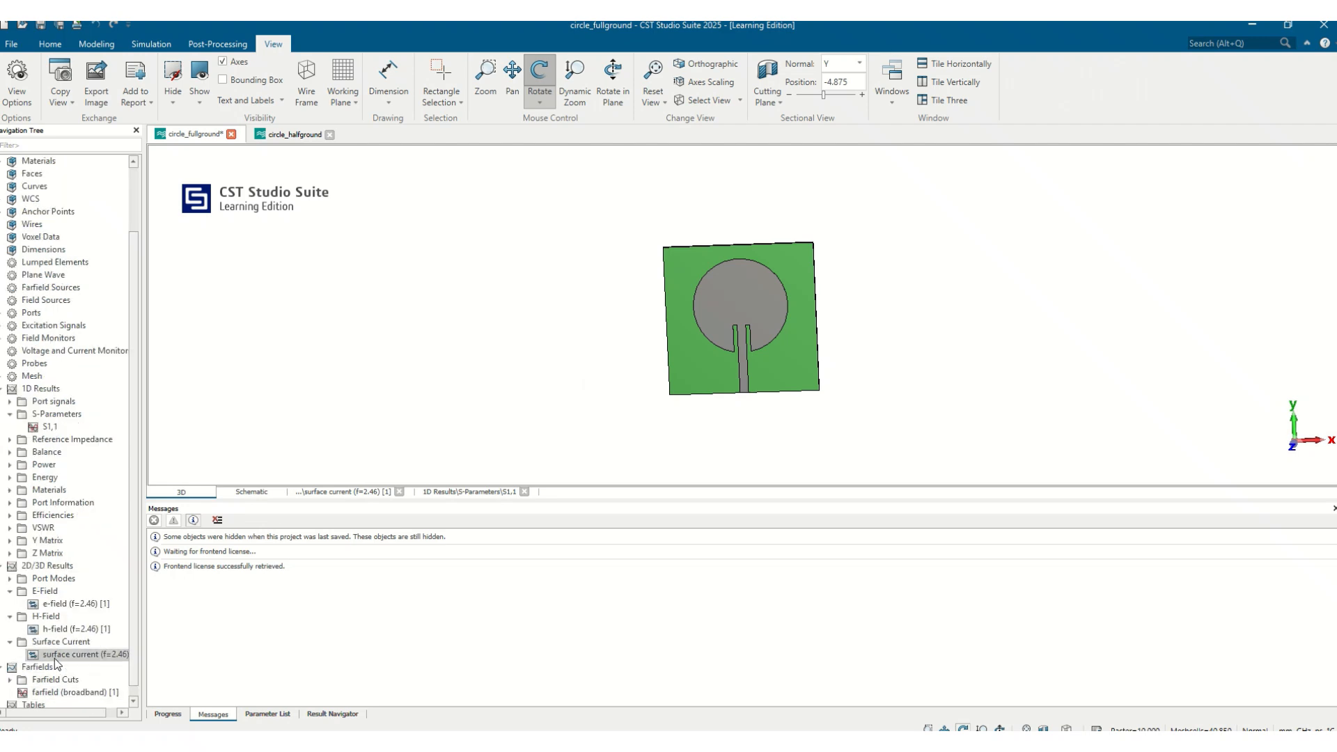
# Zoom around the animated full-ground surface current to examine the patch and feed
pyautogui.moveTo(863, 358); pyautogui.dragTo(879, 288)
pyautogui.scroll(5, 713, 438)
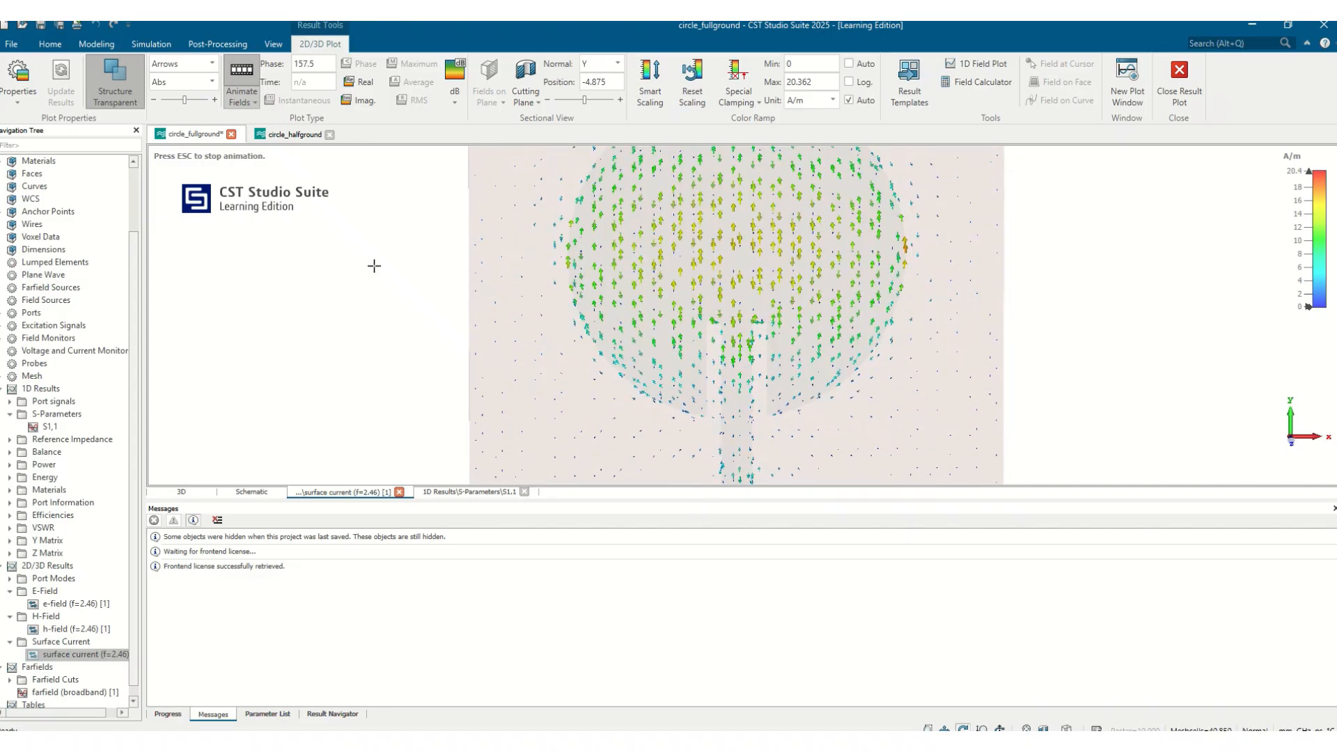
pyautogui.scroll(-1, 826, 394)
pyautogui.scroll(-1, 826, 393)
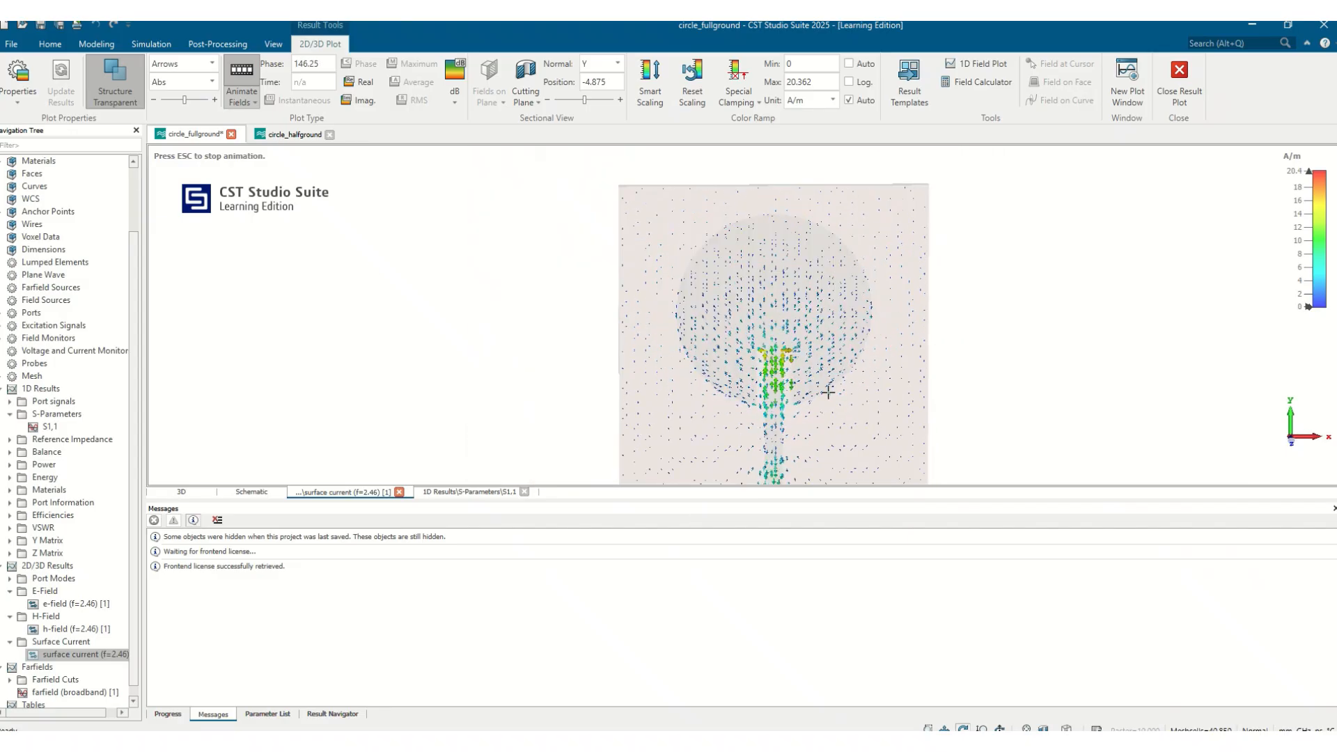
pyautogui.scroll(-1, 828, 392)
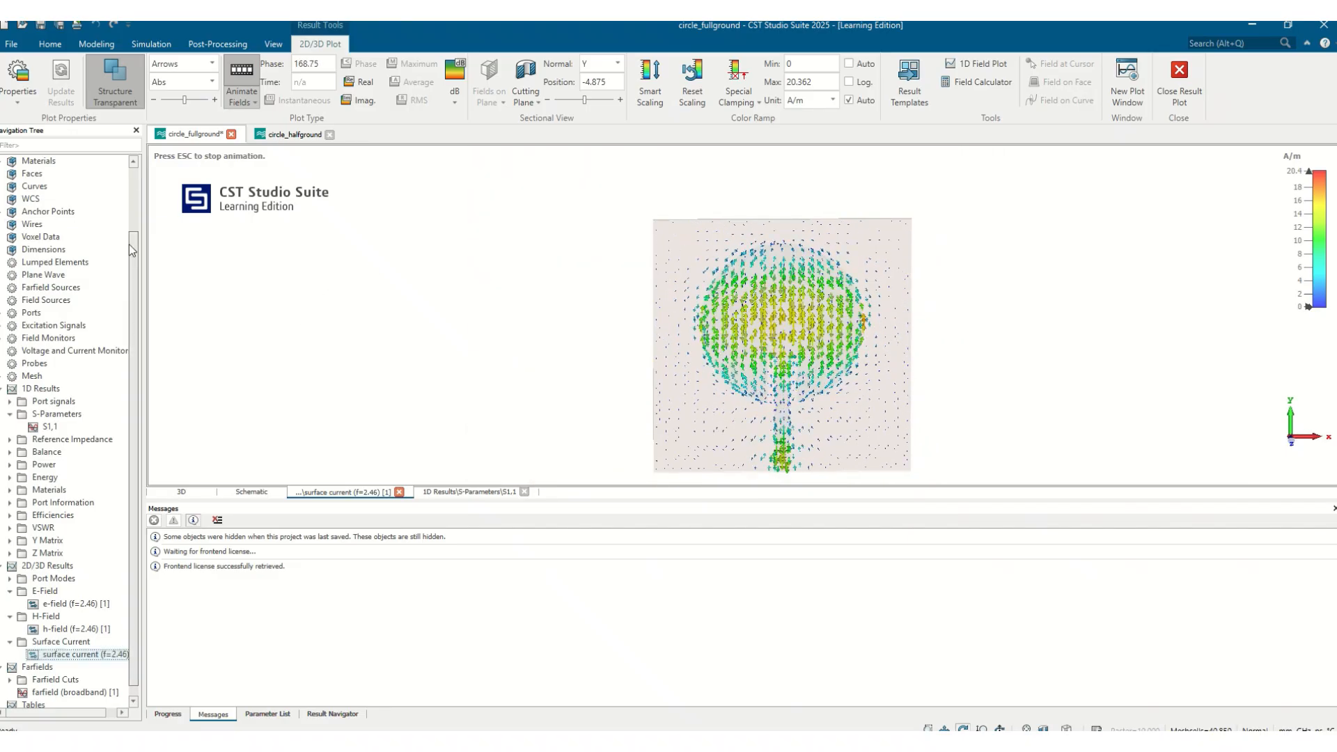
# Select solid2, solid1 and solid2 in turn to compare currents on each part of the full-ground antenna
pyautogui.scroll(2, 131, 249)
pyautogui.click(51, 212)
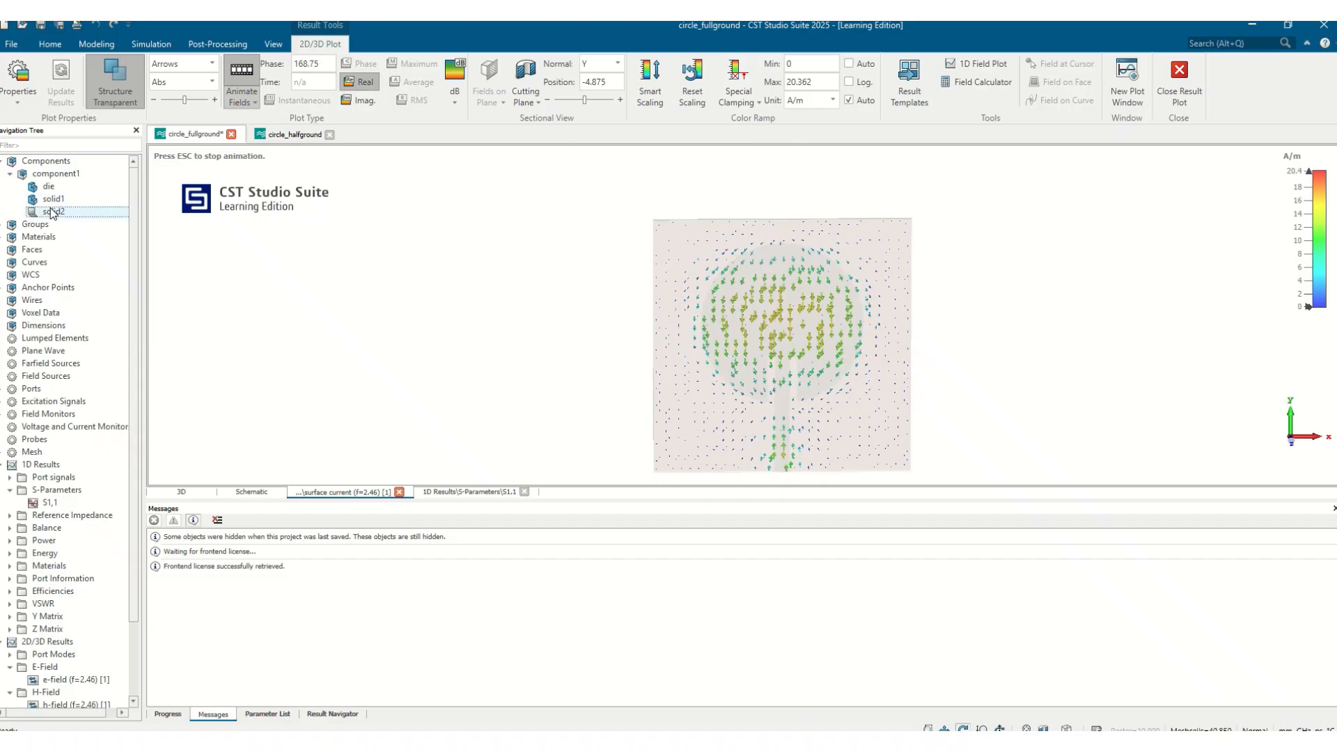
pyautogui.click(52, 200)
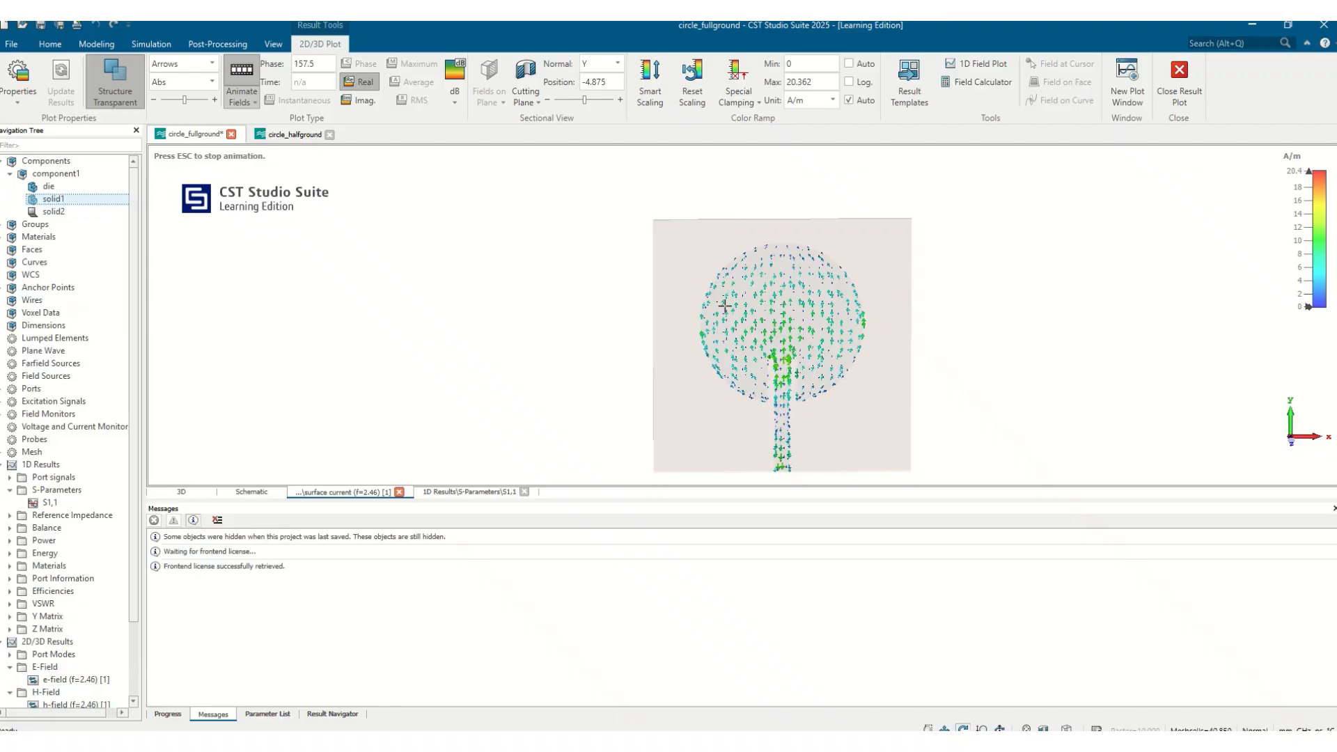
pyautogui.click(67, 213)
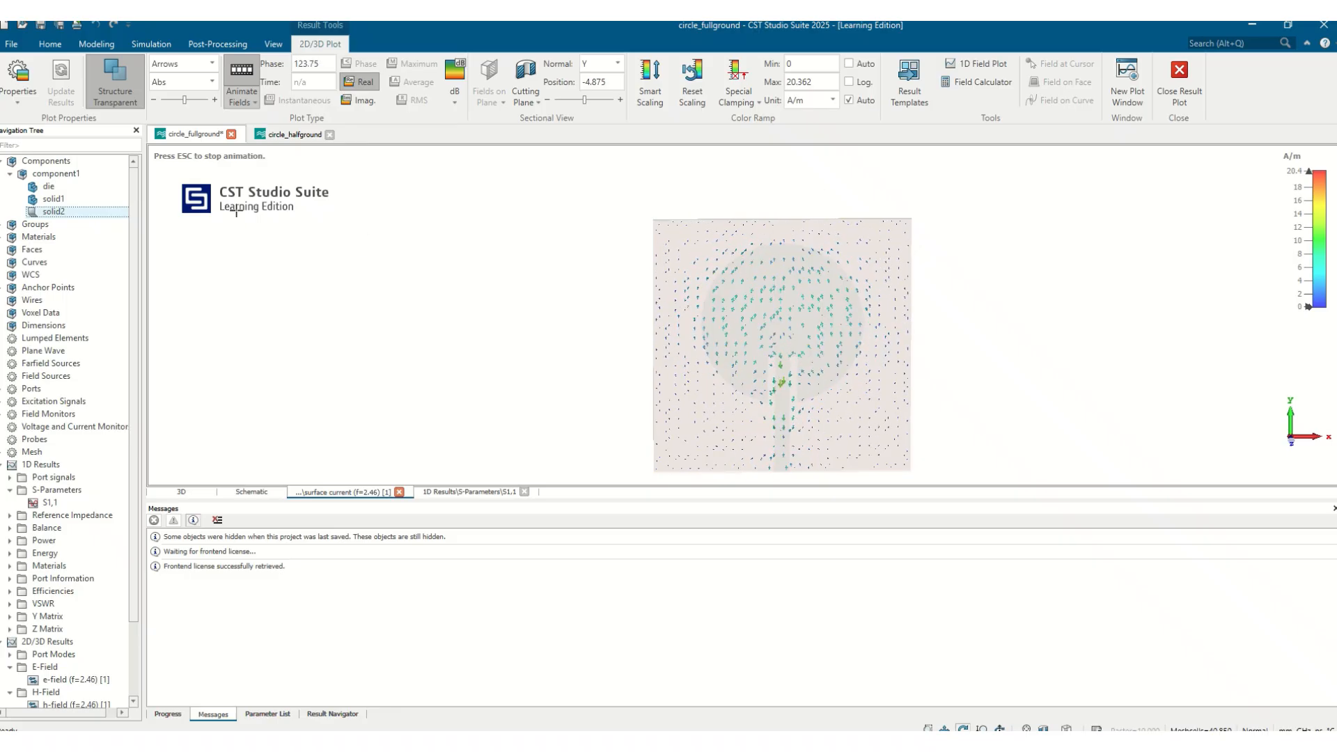
# Return to the circle_halfground project and zoom into the feed and ground currents
pyautogui.click(276, 137)
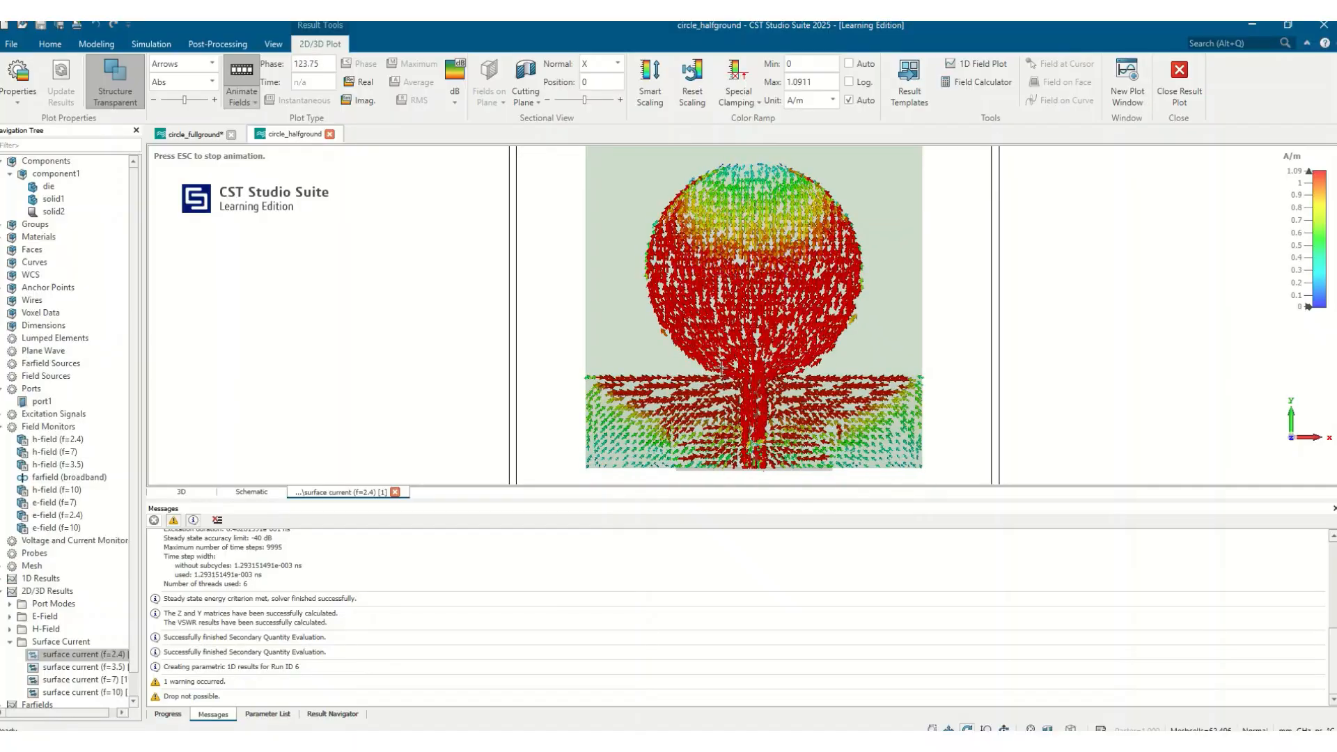
pyautogui.scroll(3, 715, 379)
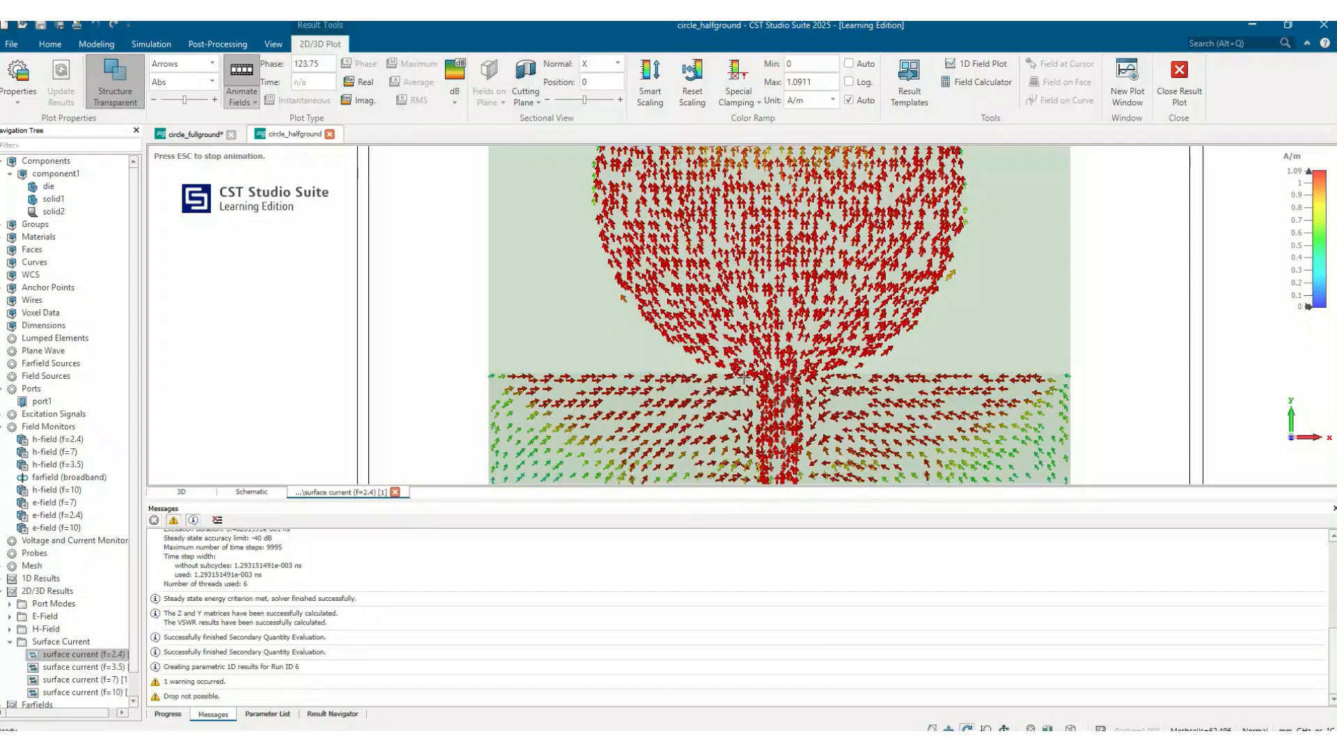
# Compare the half-ground antenna's surface current plots at 2.4, 3.5 and 7 GHz in turn
pyautogui.scroll(-3, 761, 402)
pyautogui.scroll(-2, 761, 402)
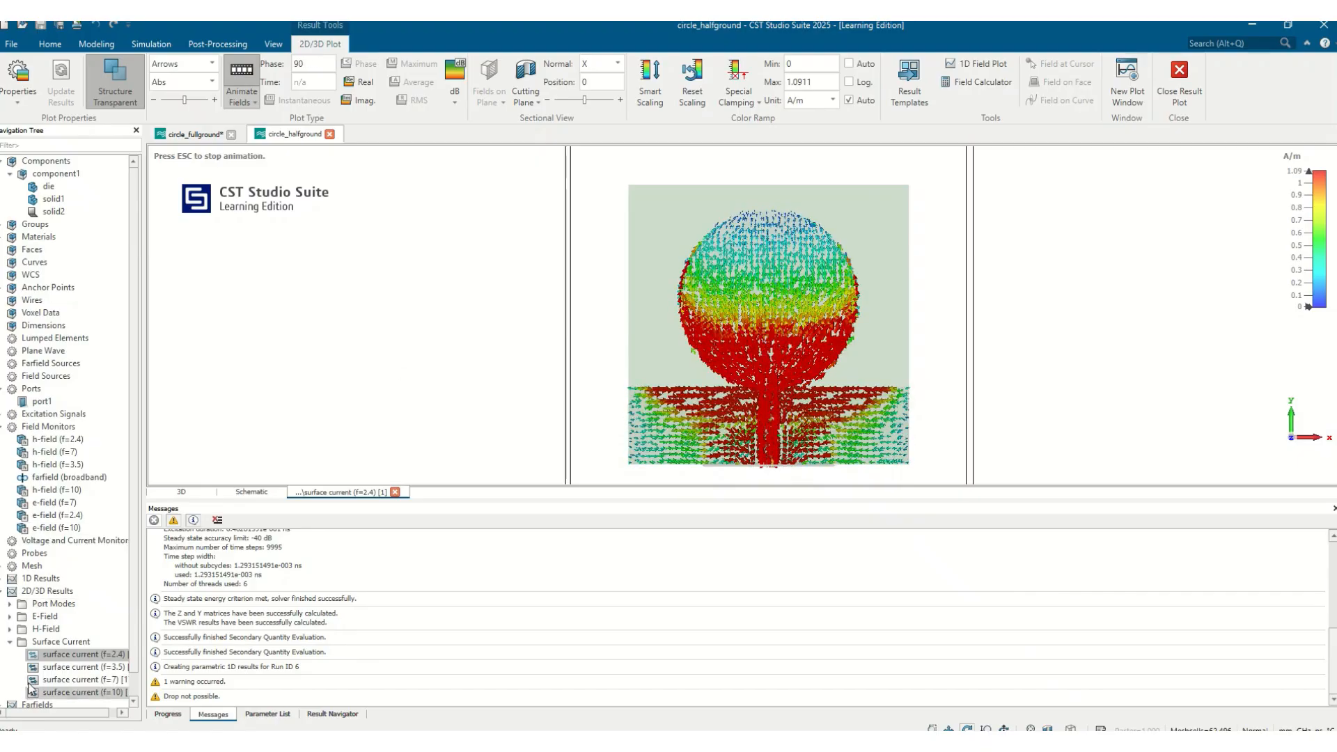
pyautogui.click(61, 667)
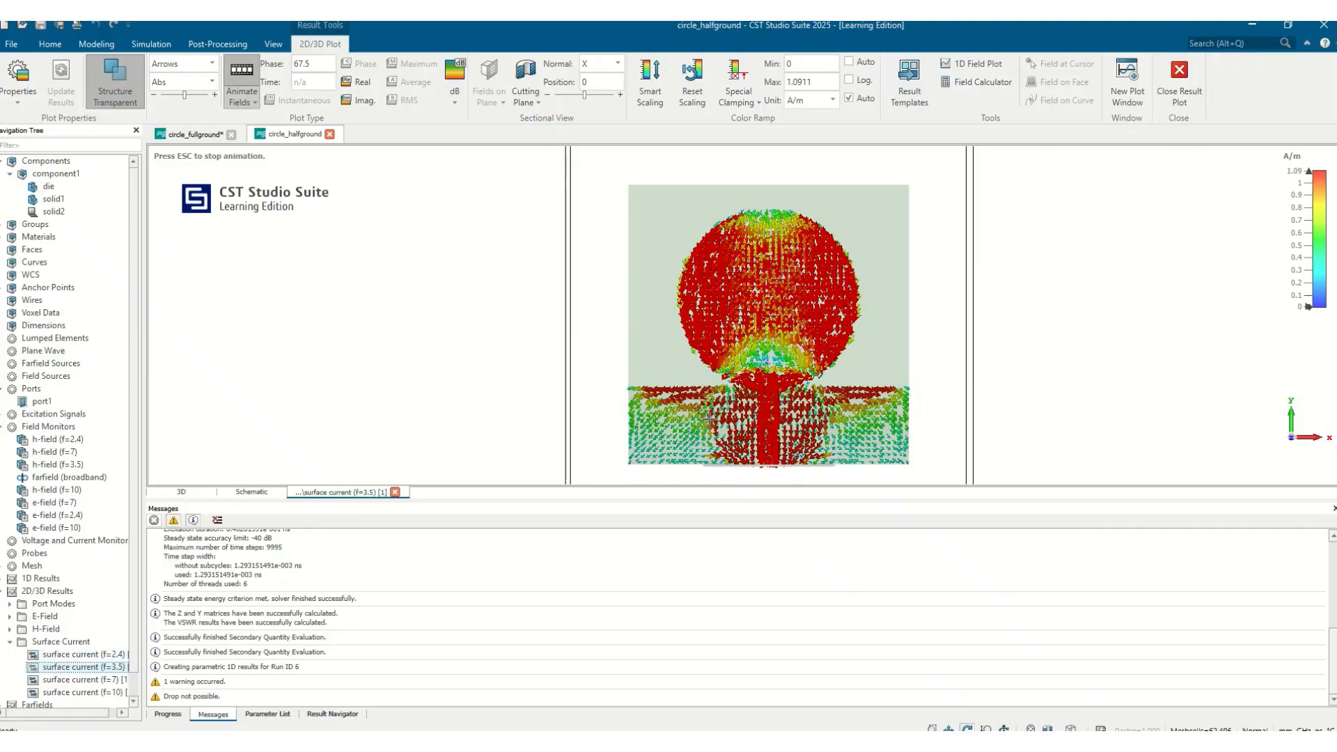
pyautogui.click(100, 680)
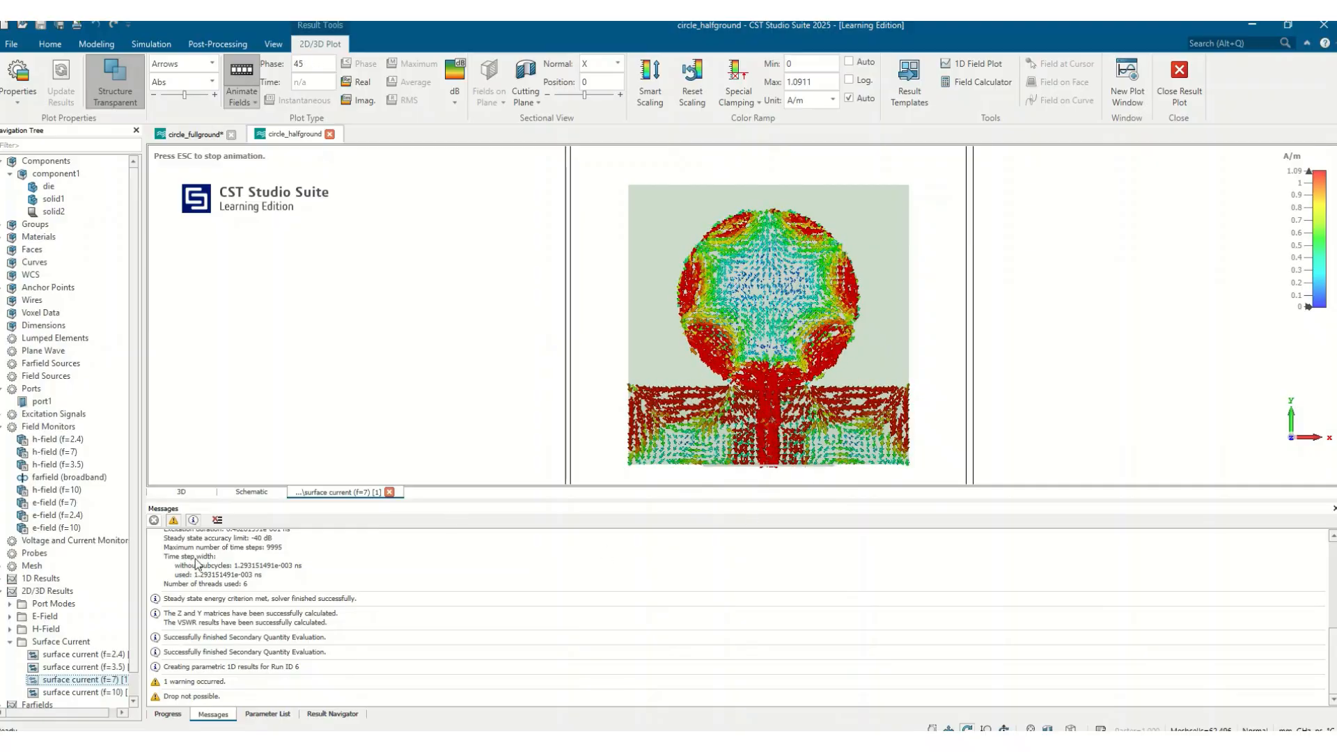
pyautogui.click(99, 655)
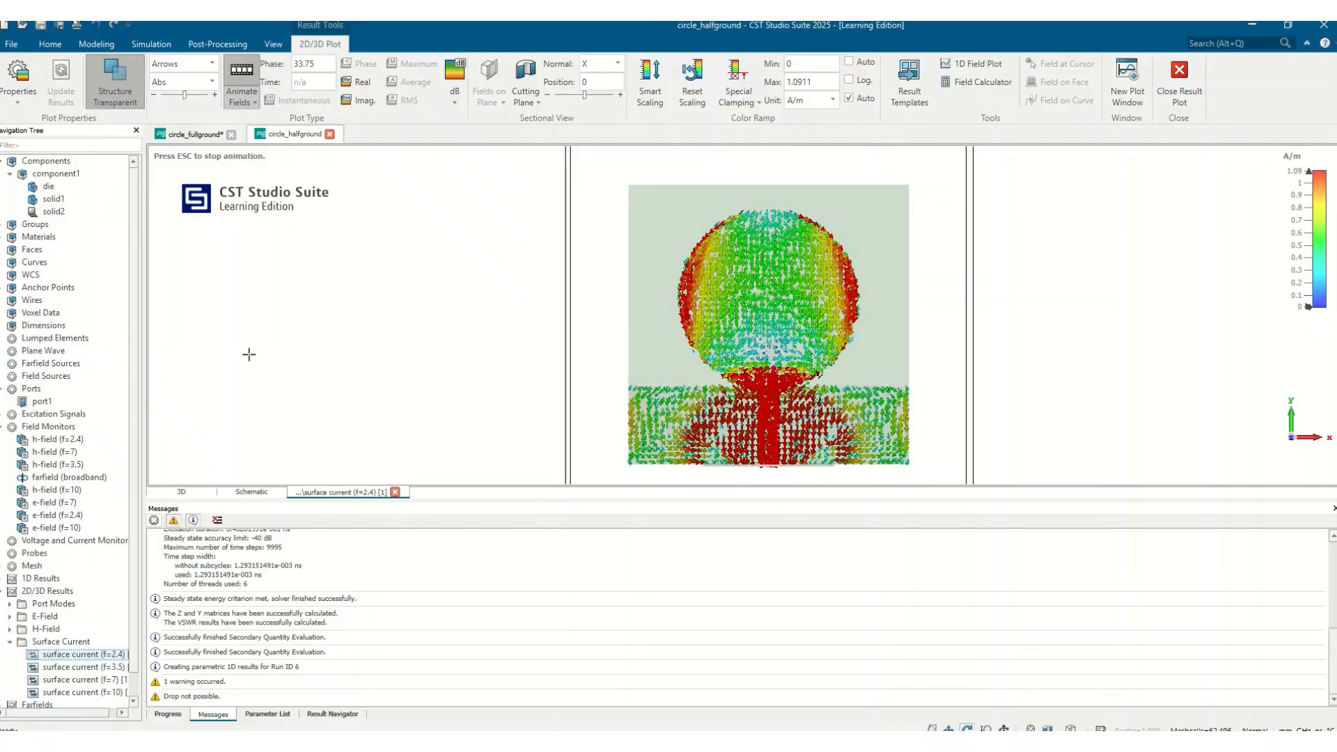
pyautogui.click(115, 667)
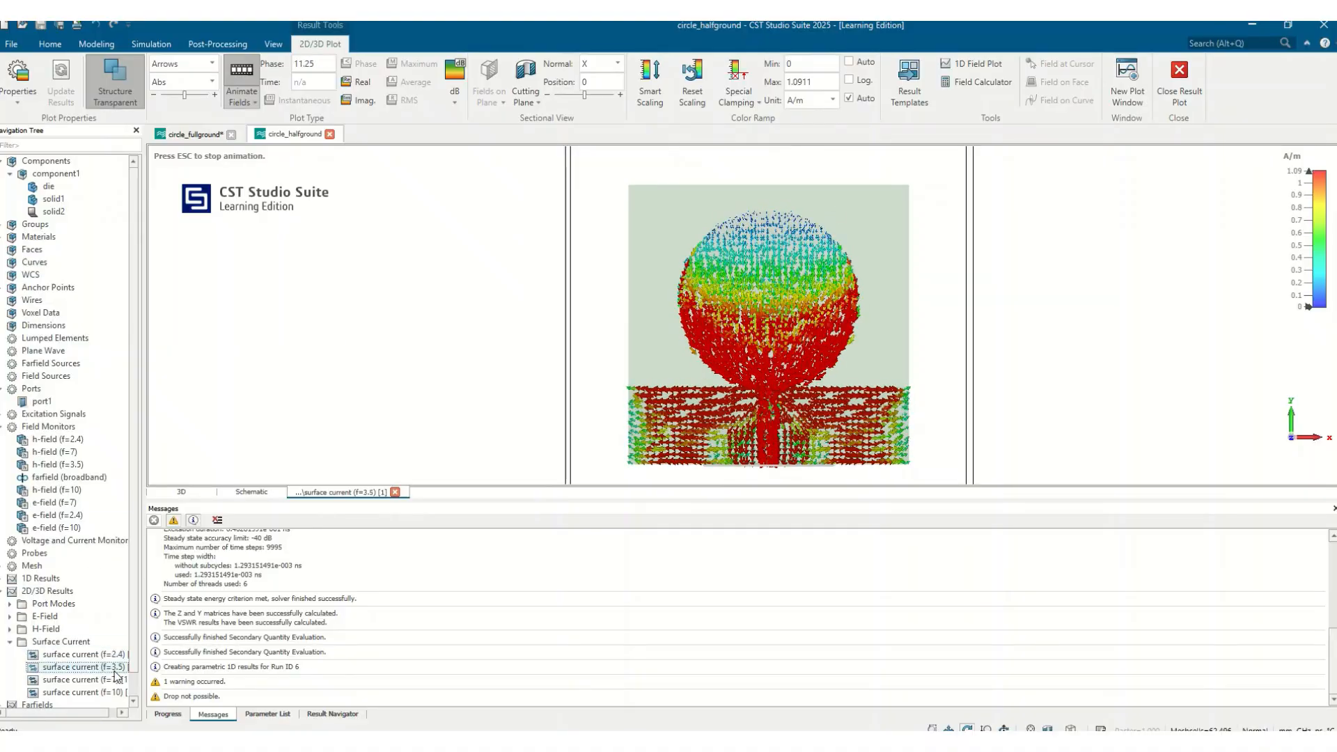
pyautogui.click(82, 680)
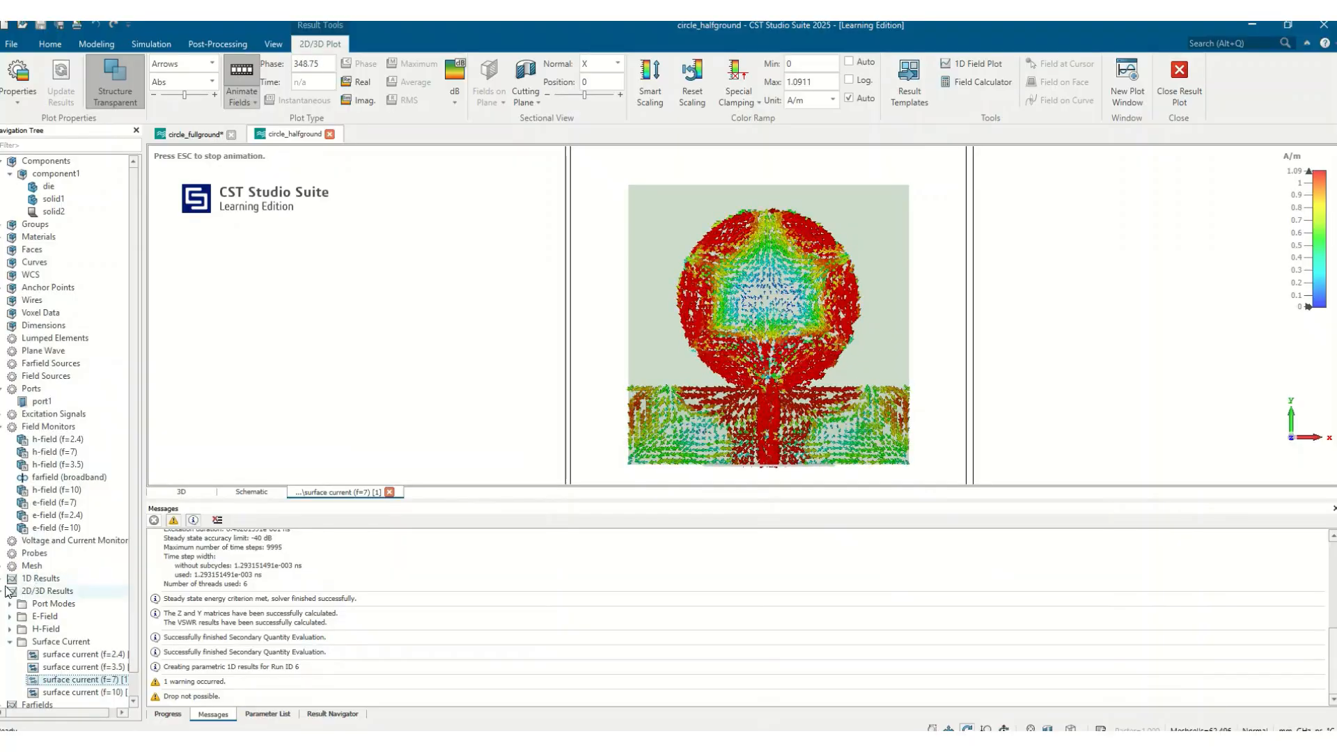
# Open the half-ground antenna's S1,1 S-parameter result plot
pyautogui.click(3, 579)
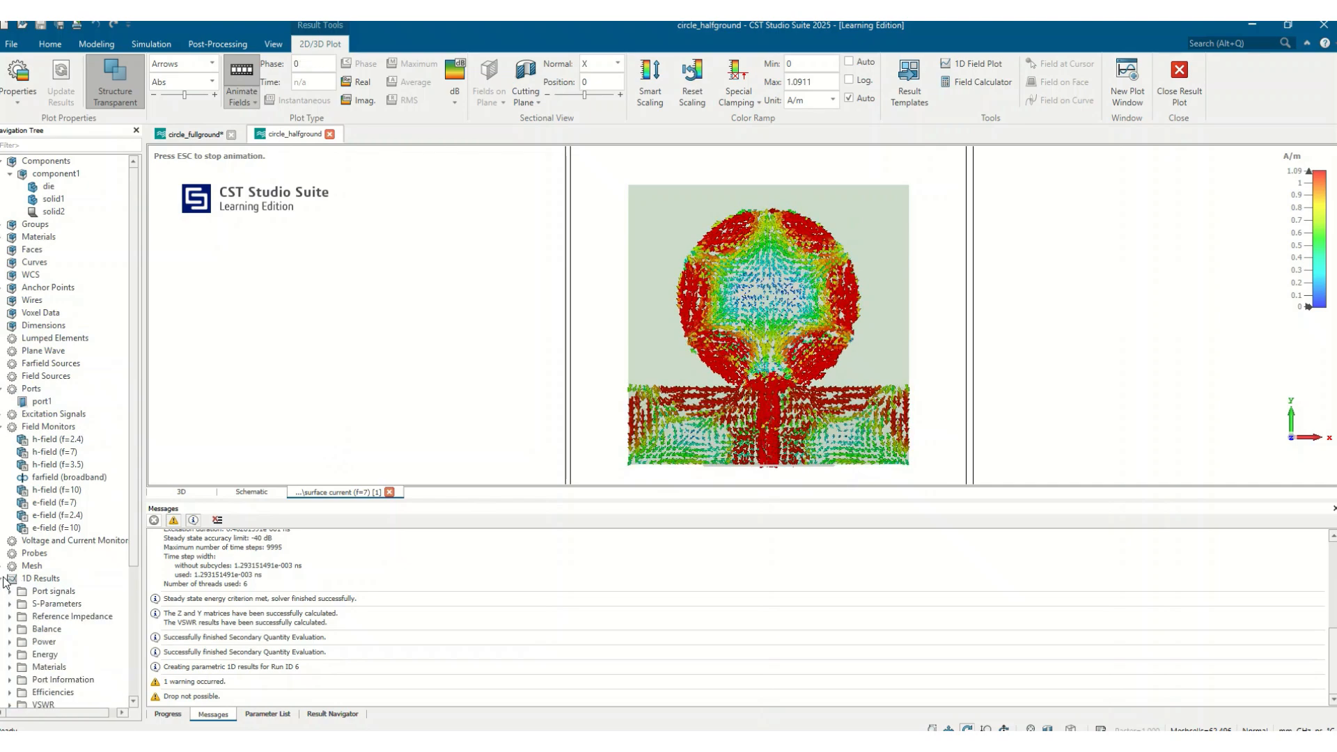
pyautogui.click(49, 617)
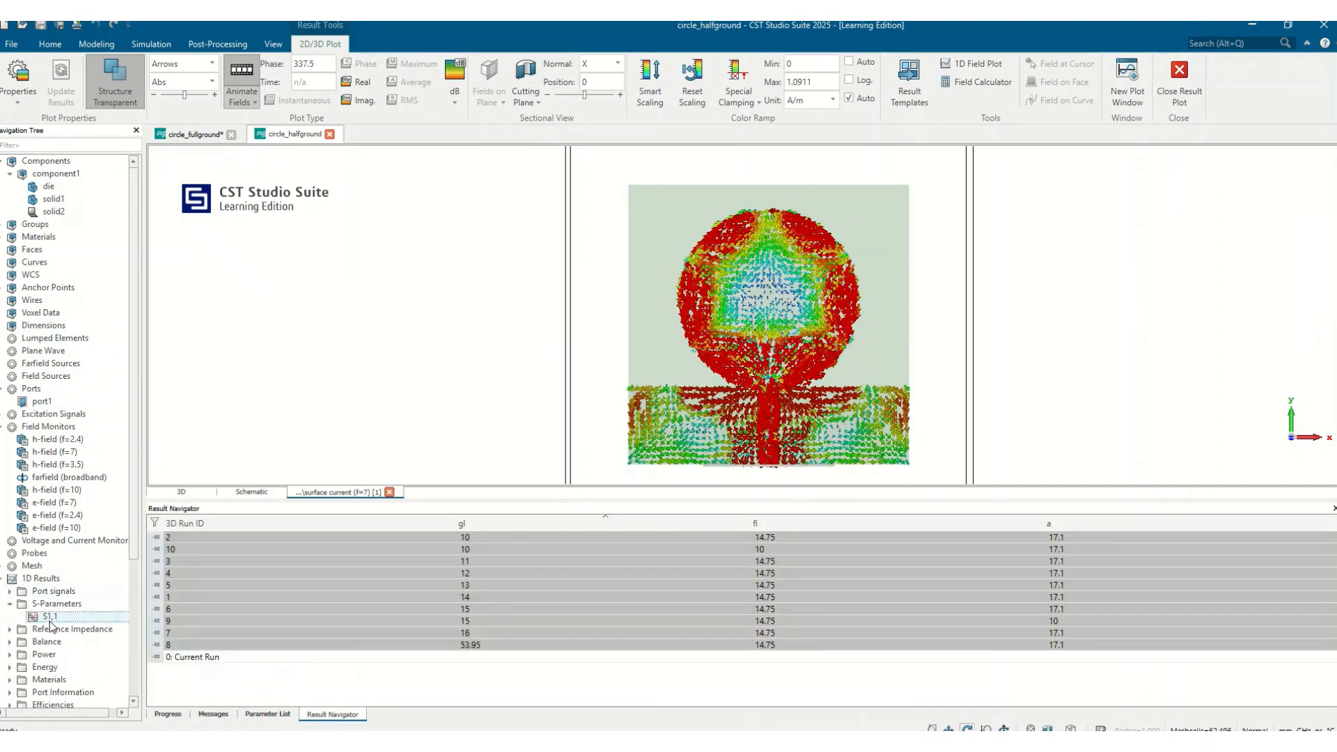
pyautogui.click(207, 657)
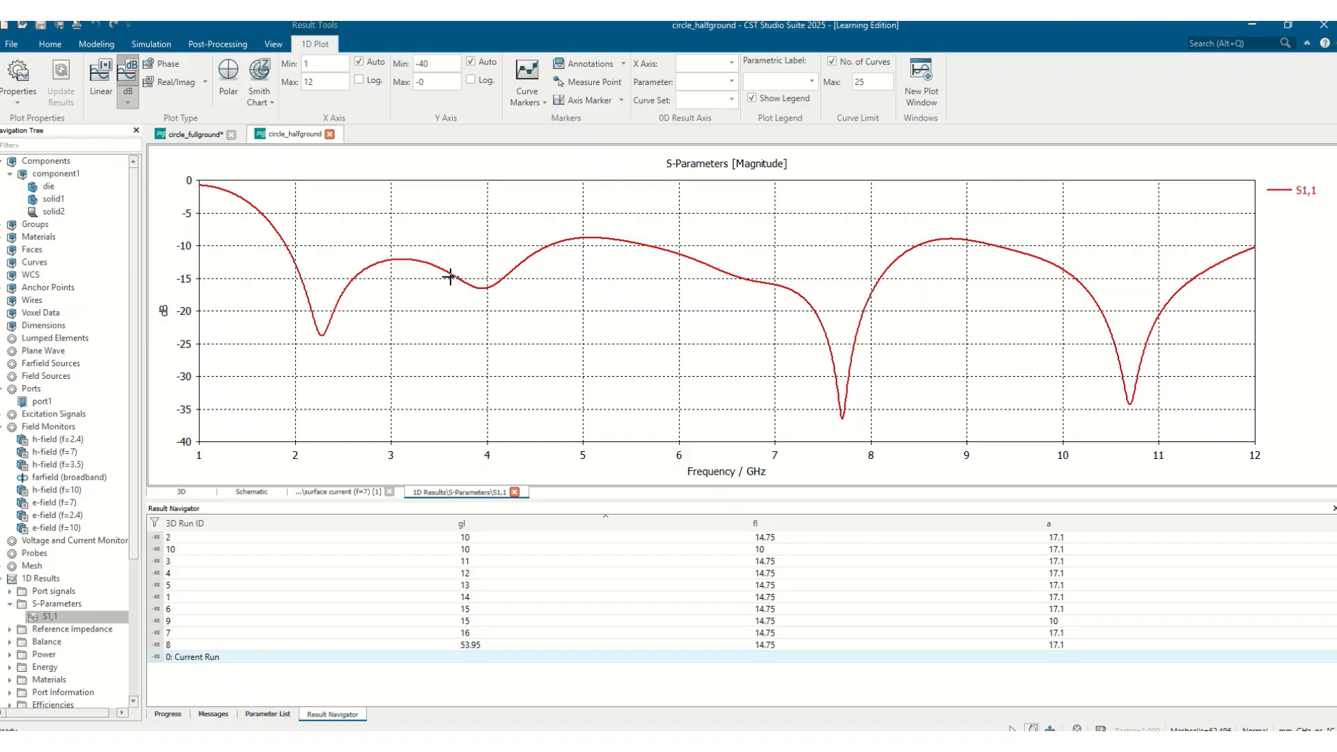
pyautogui.click(97, 174)
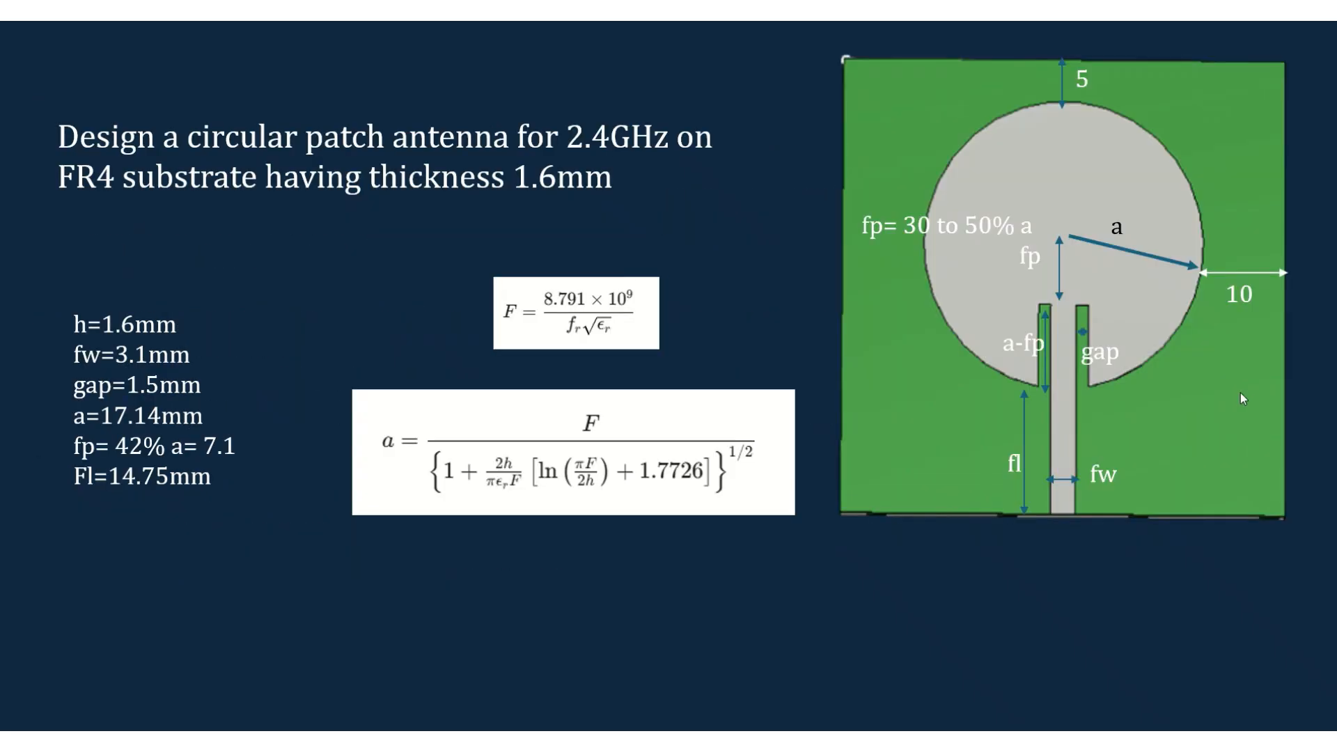
pyautogui.scroll(-1, 1239, 393)
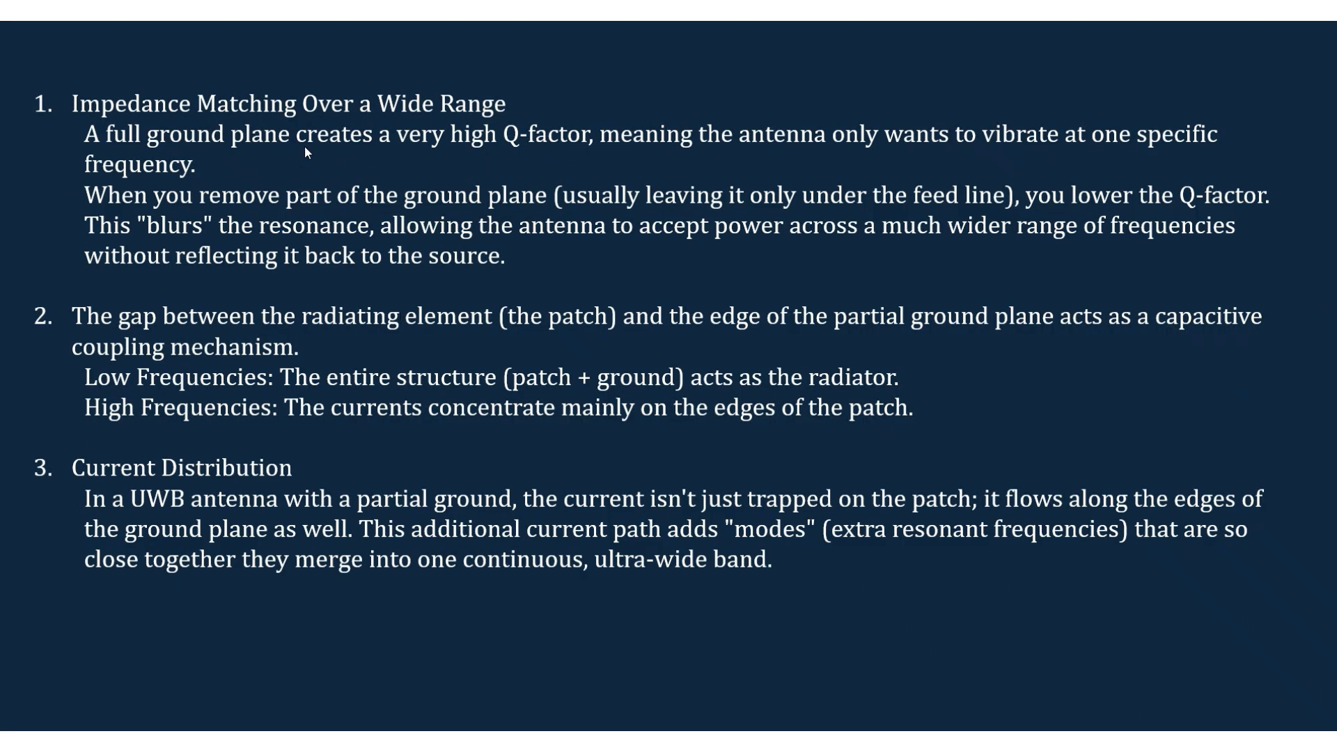